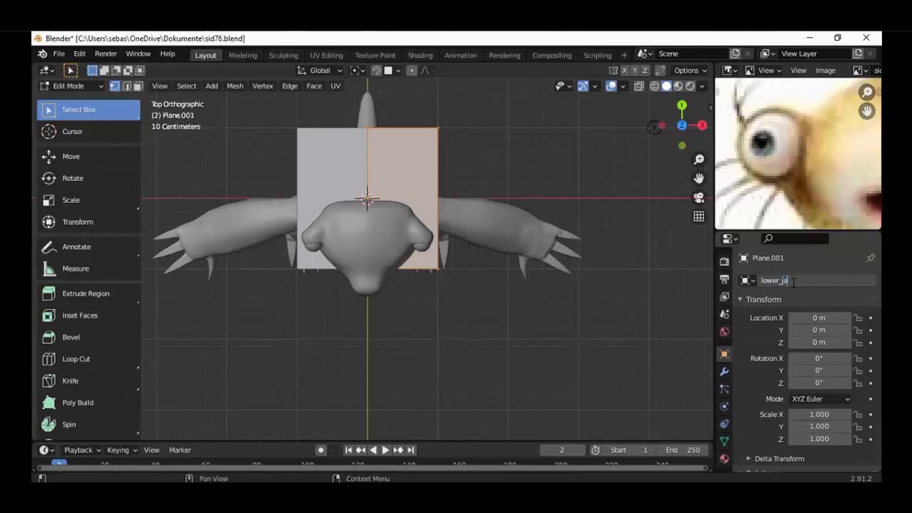
Name the plane lower_jaw, then scale its mesh down along Y and by about 0.61 along X
key("Return")
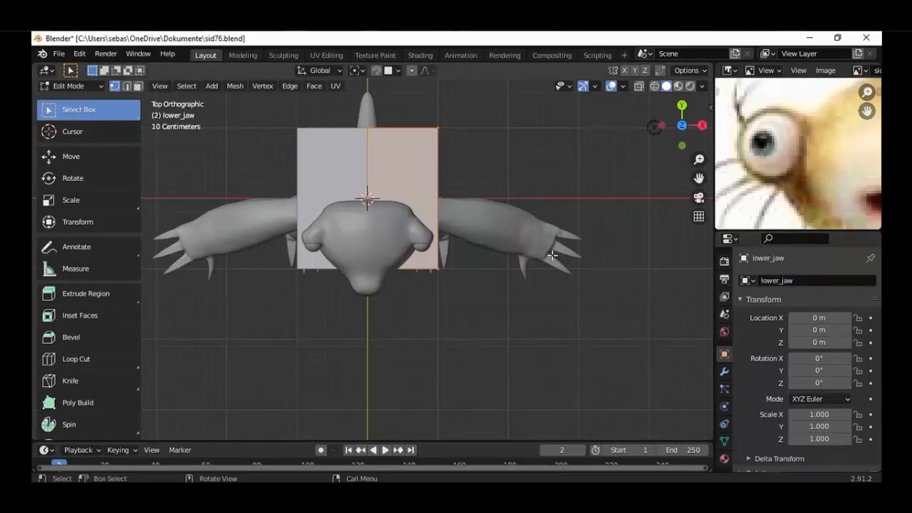
key("s")
key("y")
left_click(501, 230)
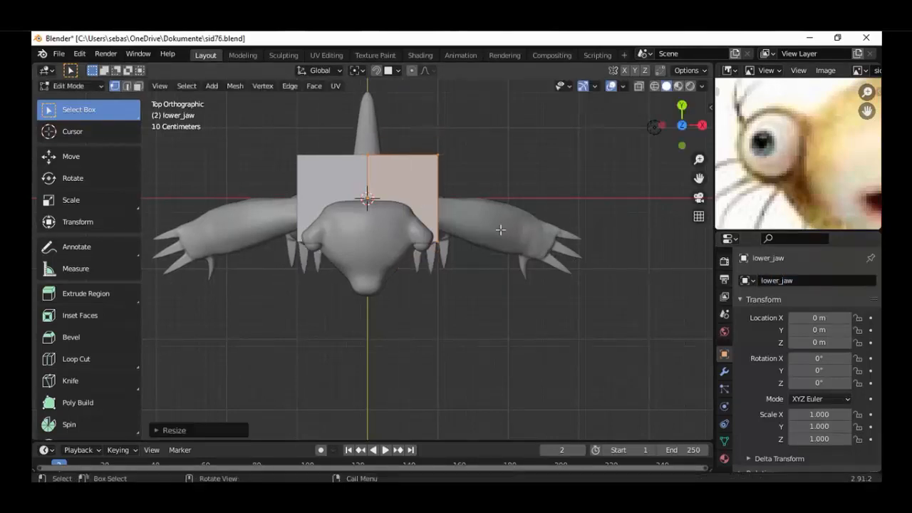
key("s")
key("x")
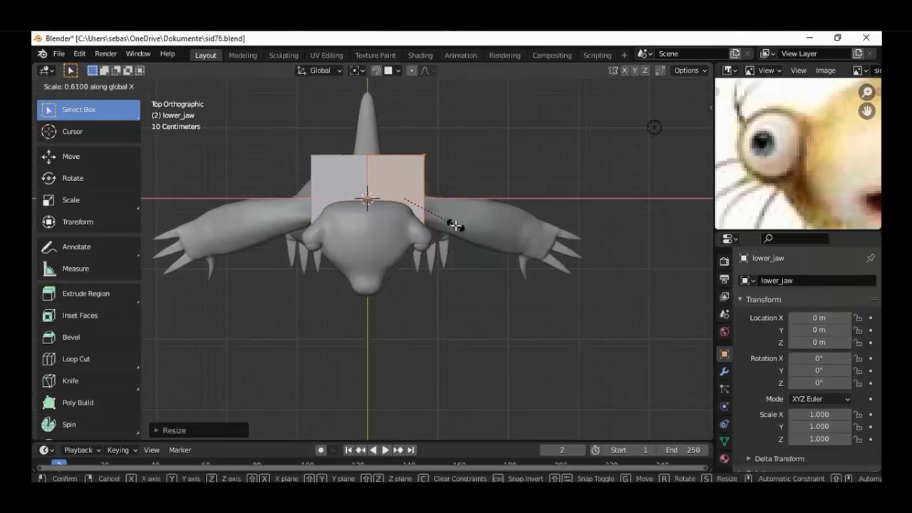
left_click(456, 225)
In wireframe display, flatten the plane further along Y and move it forward along Y into the mouth area of the head
key("shift+z")
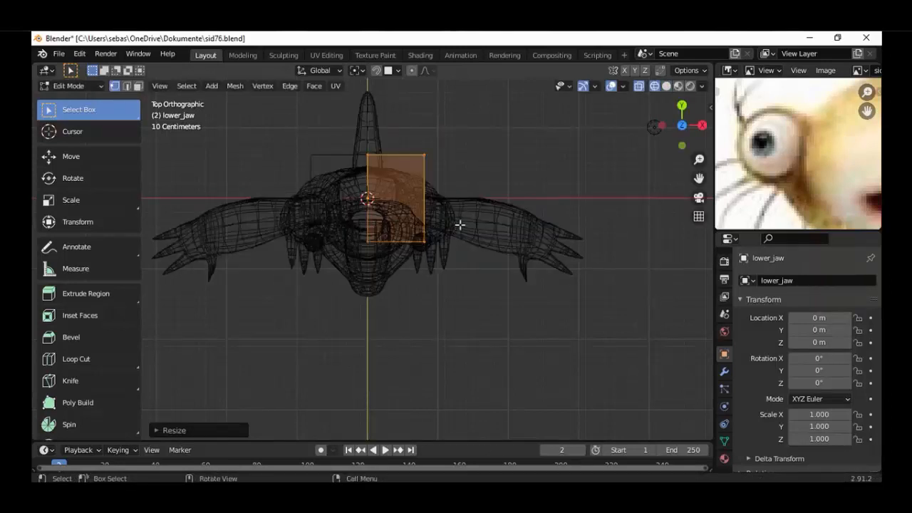
scroll(460, 225, "up", 2)
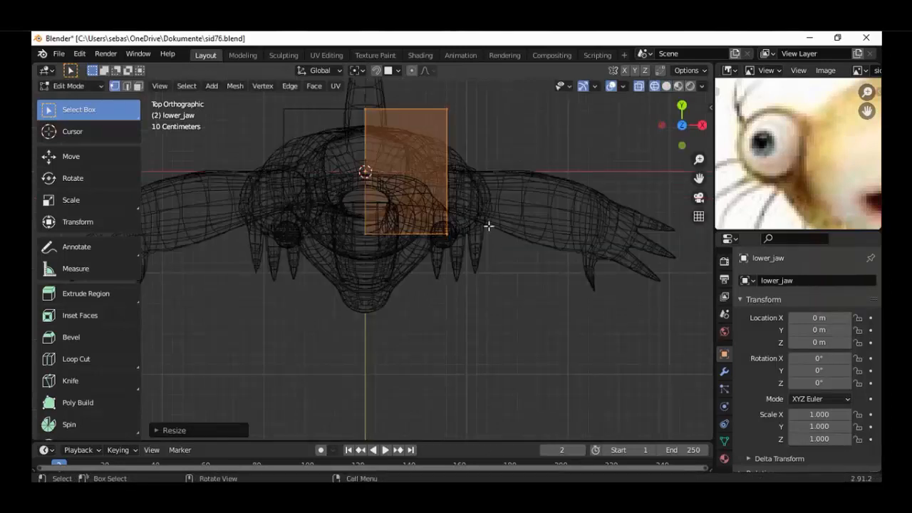
key("s")
key("y")
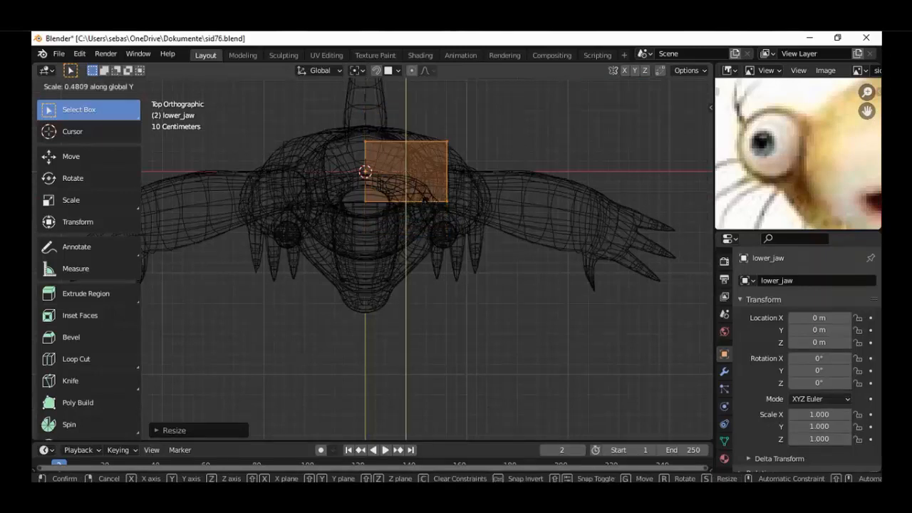
left_click(419, 181)
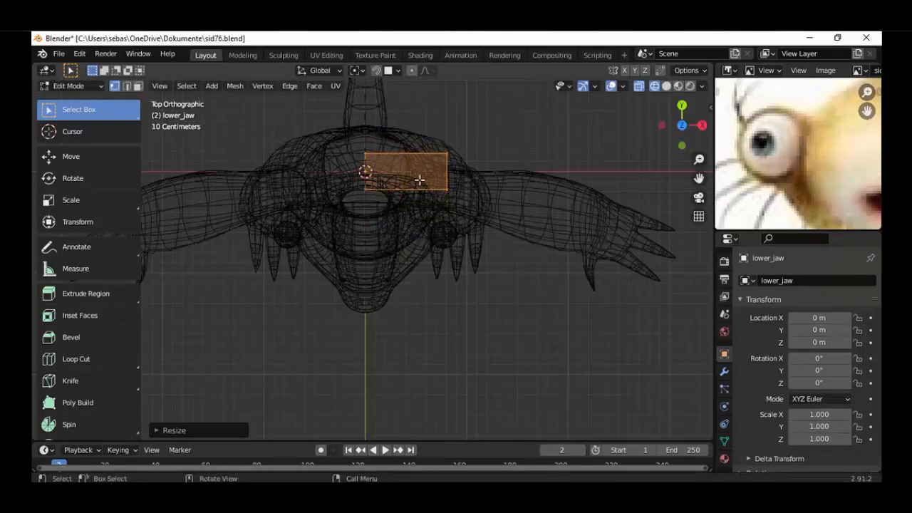
key("g")
key("y")
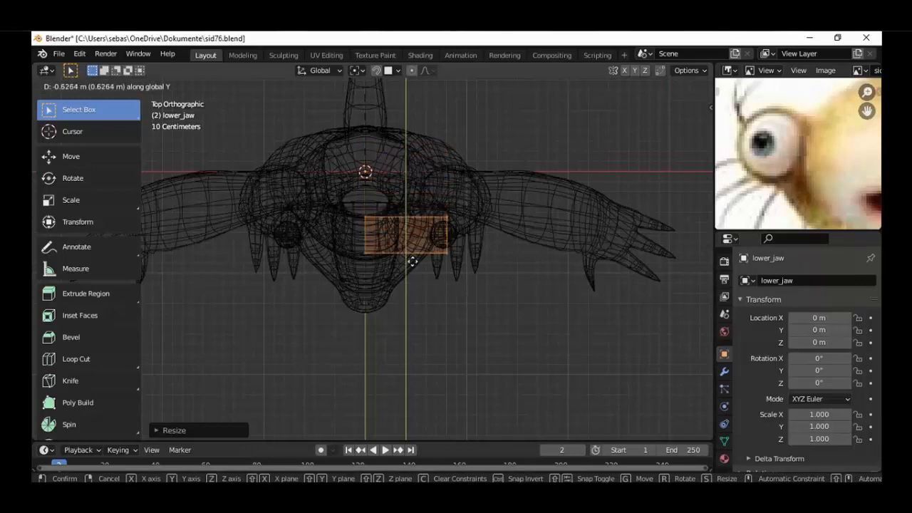
left_click(410, 269)
Raise the plane along Z to the mouth and settle it just below the mouth opening
key("KP_1")
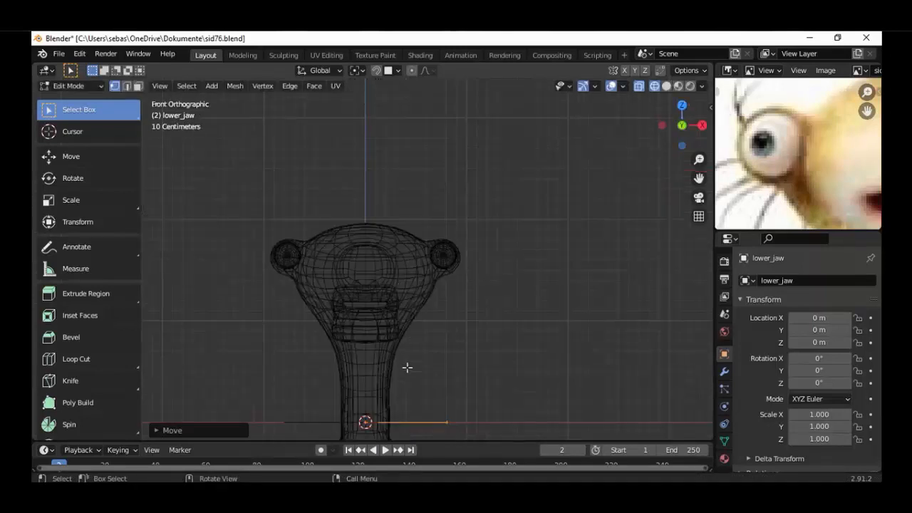
key("g")
key("z")
left_click(404, 303)
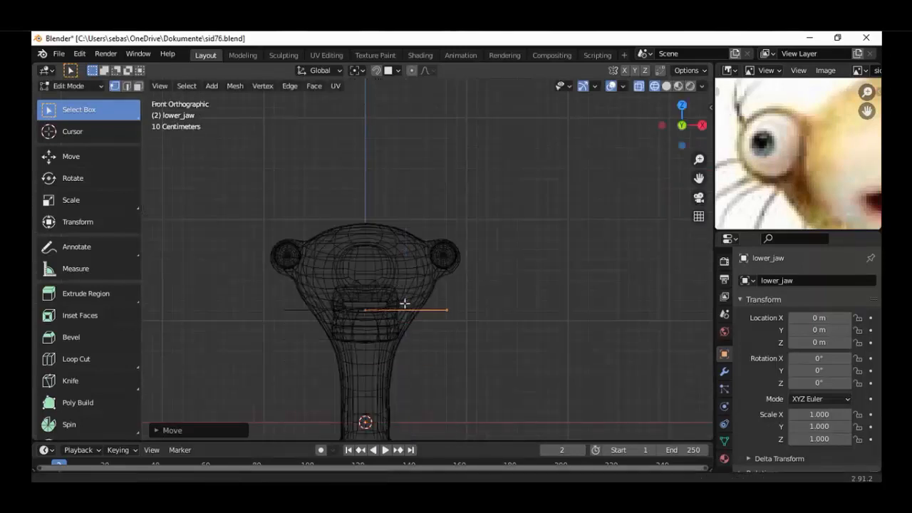
middle_click_drag(402, 350, 405, 300, "shift")
scroll(404, 300, "up", 7)
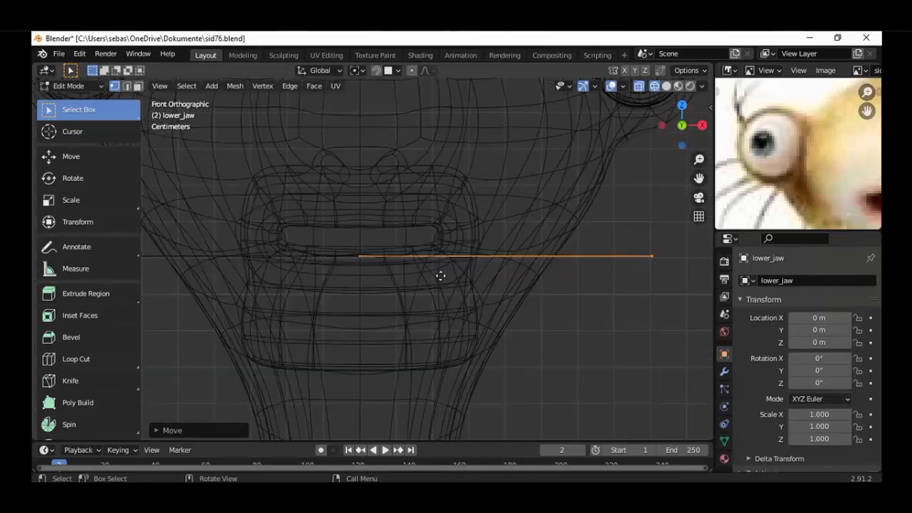
key("g")
key("z")
left_click(505, 297)
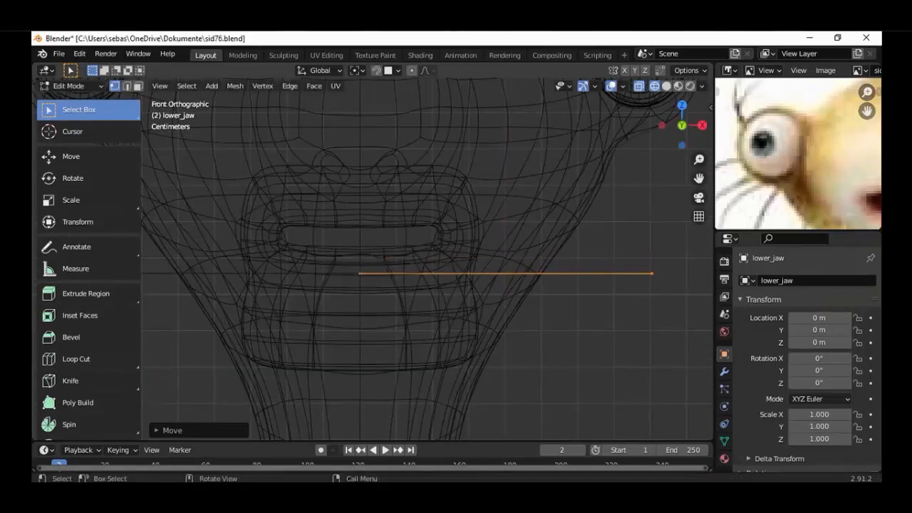
Narrow the plane along X until its half reaches roughly to the corner of the mouth opening
key("s")
key("x")
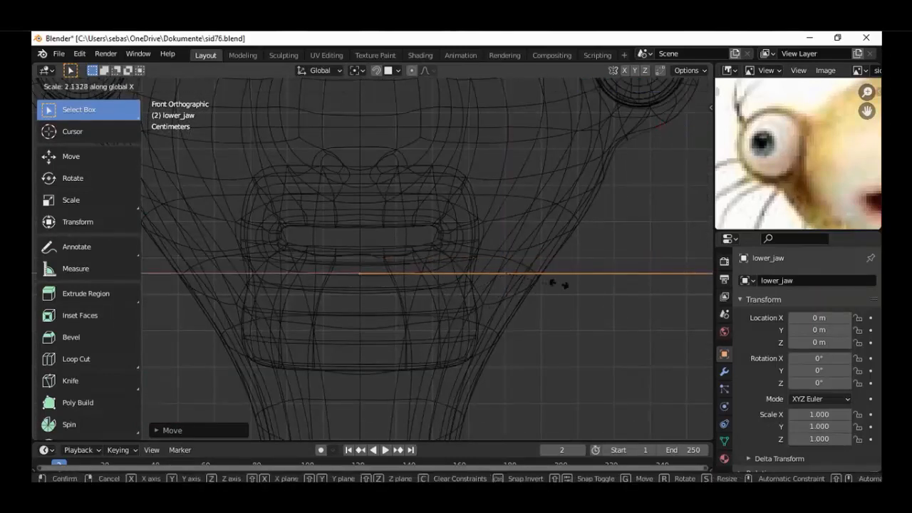
left_click(549, 327)
key("s")
key("x")
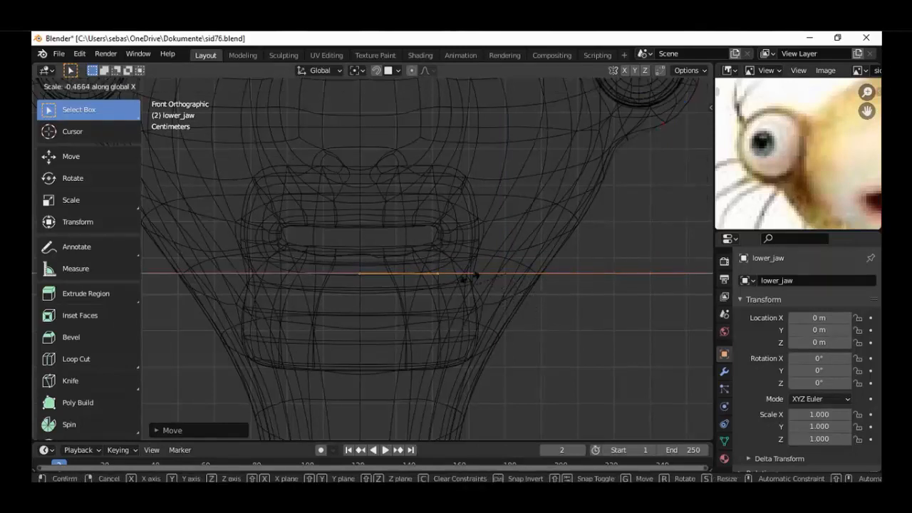
left_click(479, 328)
scroll(479, 328, "down", 1)
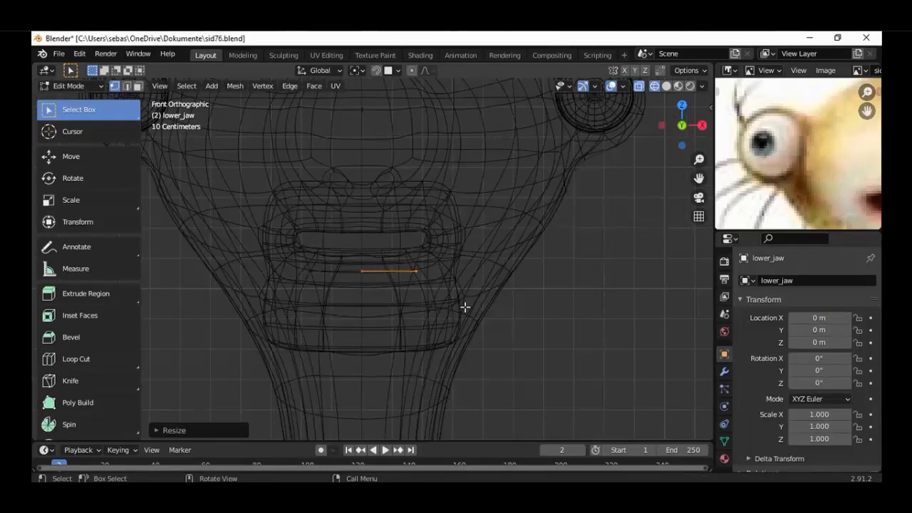
scroll(464, 306, "up", 1)
key("s")
key("x")
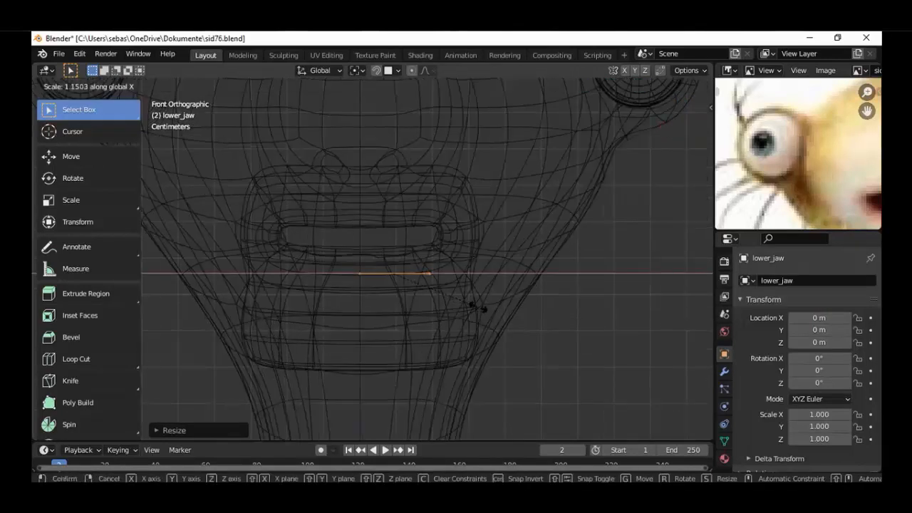
left_click(485, 298)
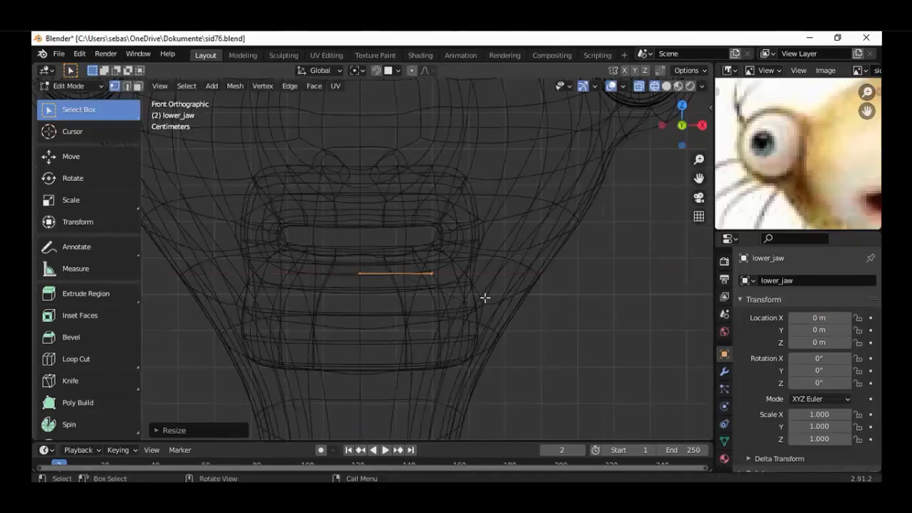
Shorten the plane by moving its rear edge forward about 0.27 m along Y
middle_click_drag(451, 257, 451, 286)
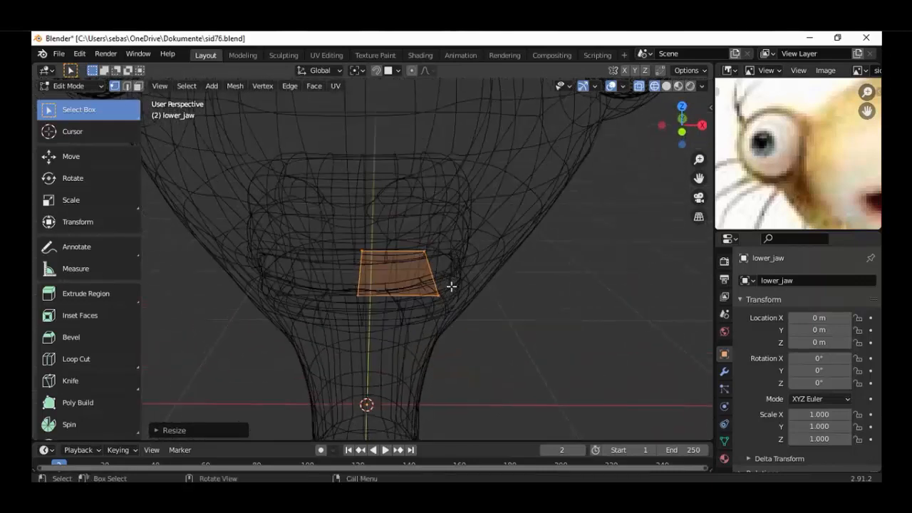
key("KP_7")
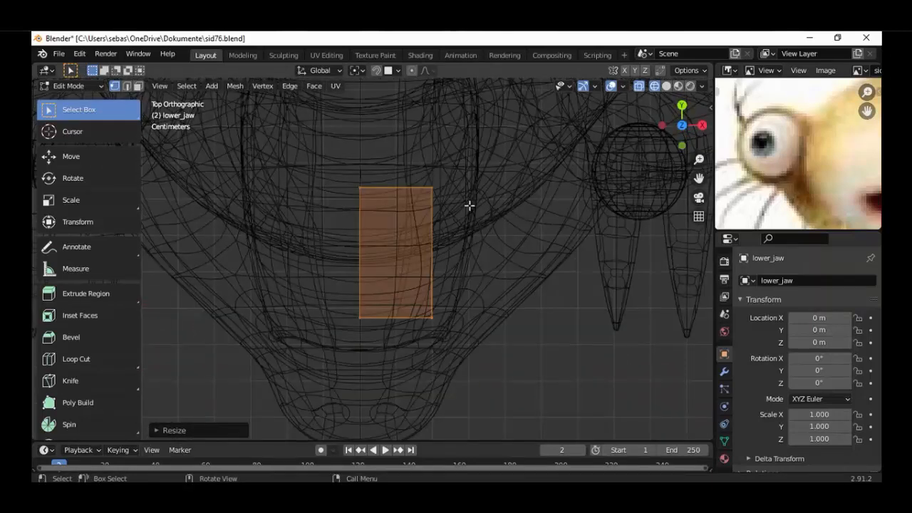
key("alt+a")
left_click_drag(493, 148, 276, 217)
key("g")
key("y")
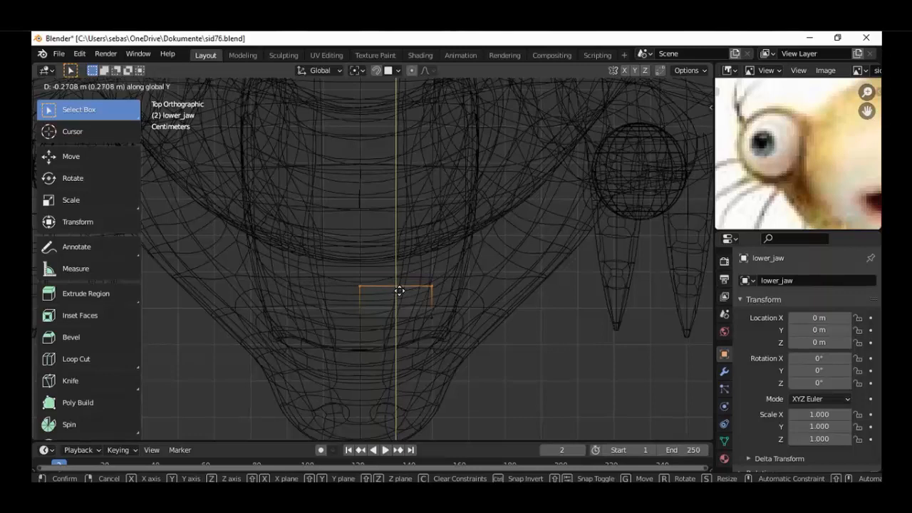
left_click(400, 291)
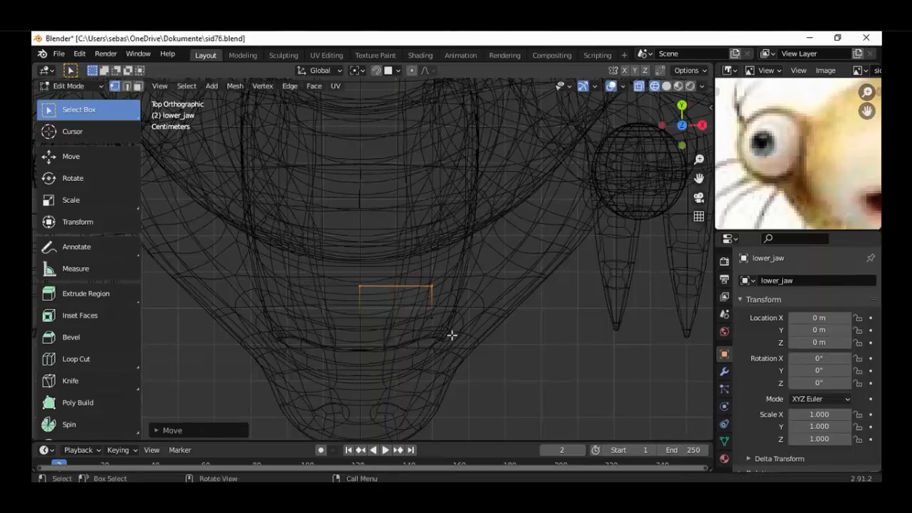
Move the whole plane slightly forward and up in side view so it sits just behind the lower lip
key("KP_3")
scroll(341, 309, "up", 1)
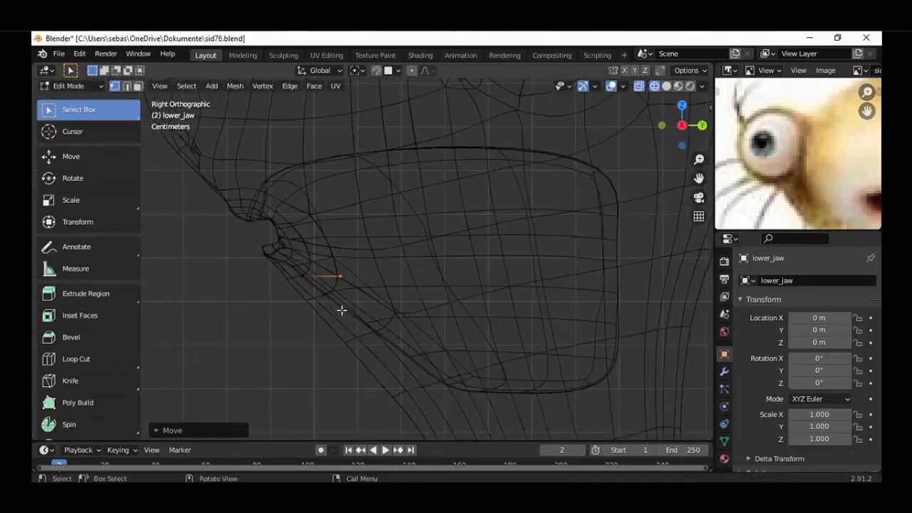
key("a")
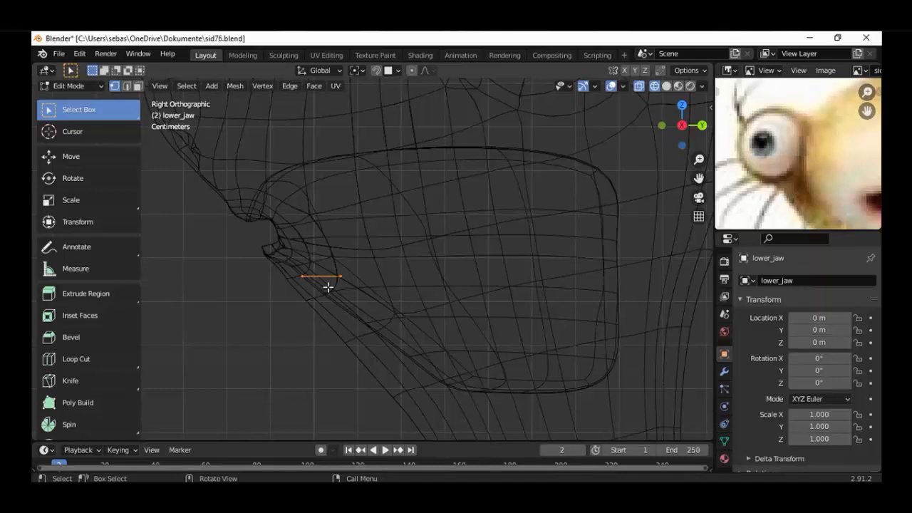
key("g")
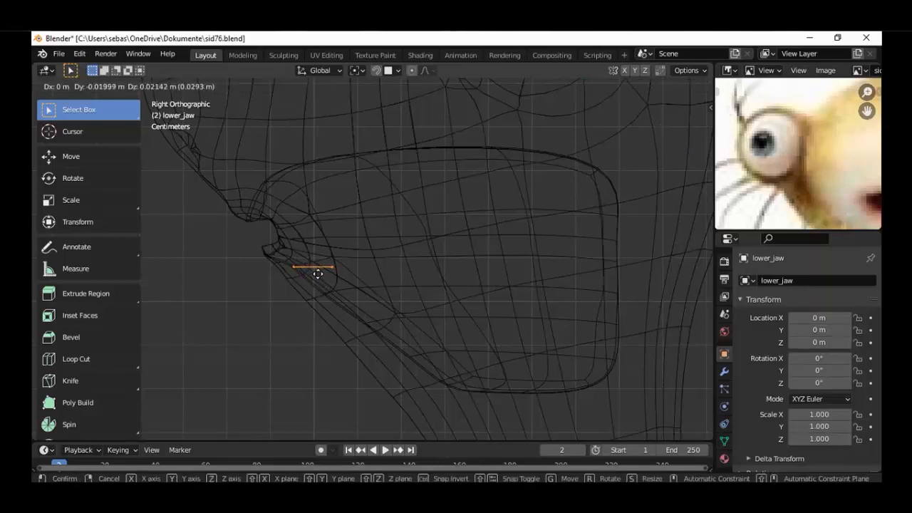
left_click(314, 270)
middle_click_drag(313, 270, 510, 361)
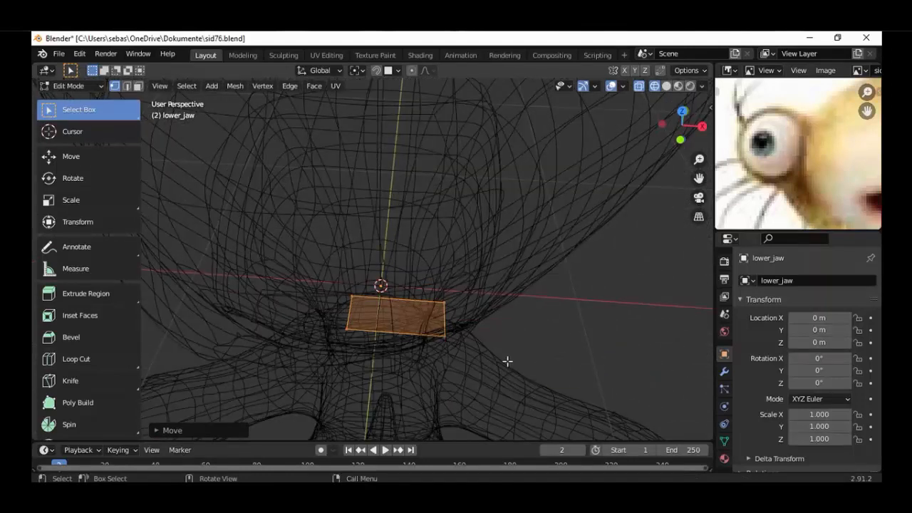
Select the plane's outer edge in top view and move it inward toward the centre line
key("KP_7")
left_click(507, 303)
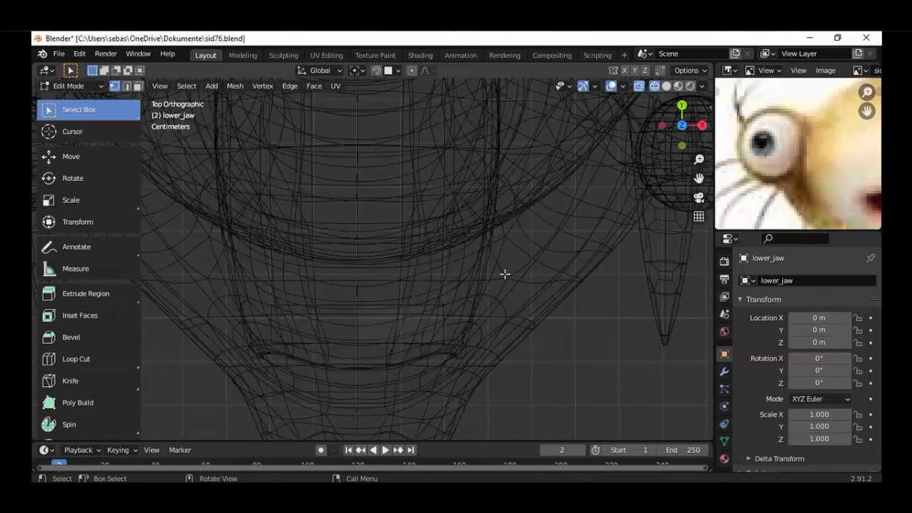
left_click_drag(504, 274, 440, 372)
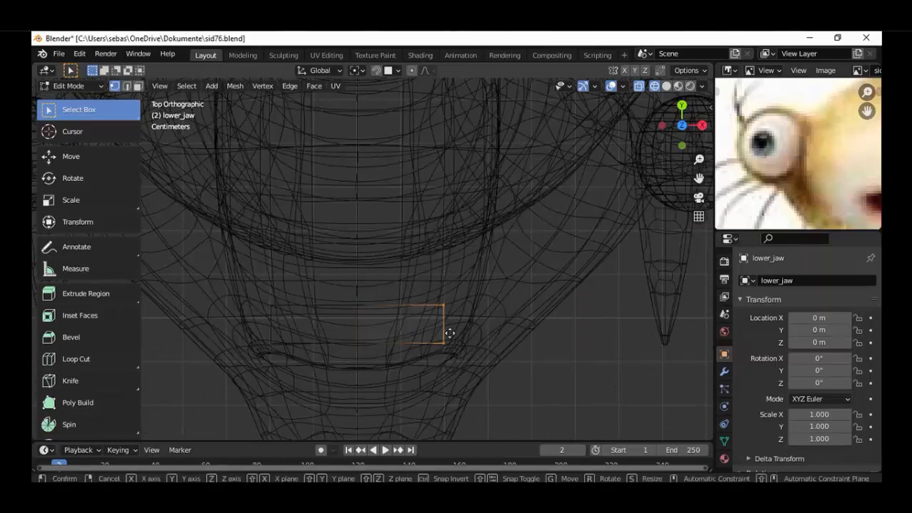
key("g")
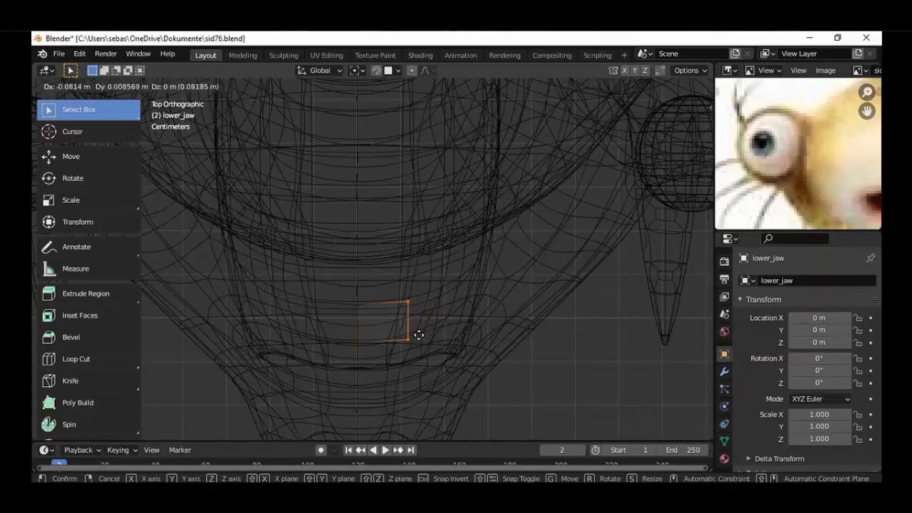
left_click(413, 333)
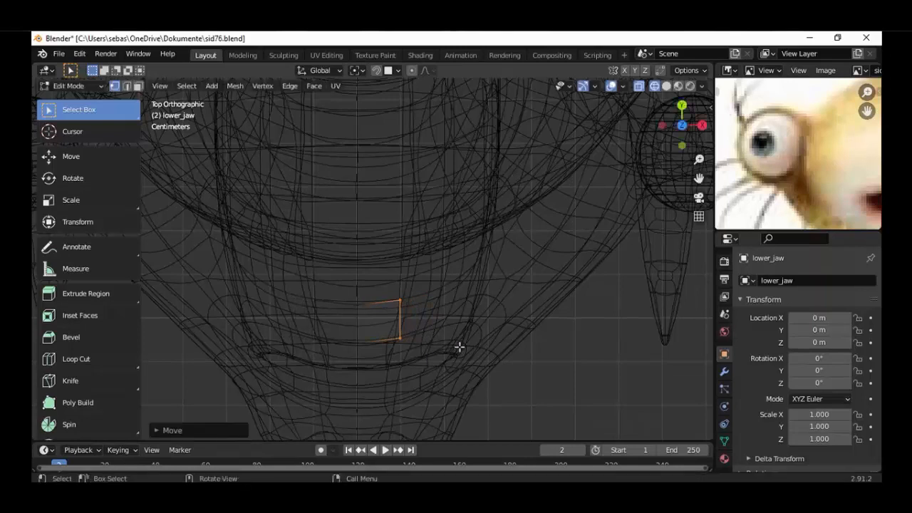
Rotate the plane's outer edge slightly counterclockwise in top view to follow the curve of the lower lip
key("KP_3")
key("KP_7")
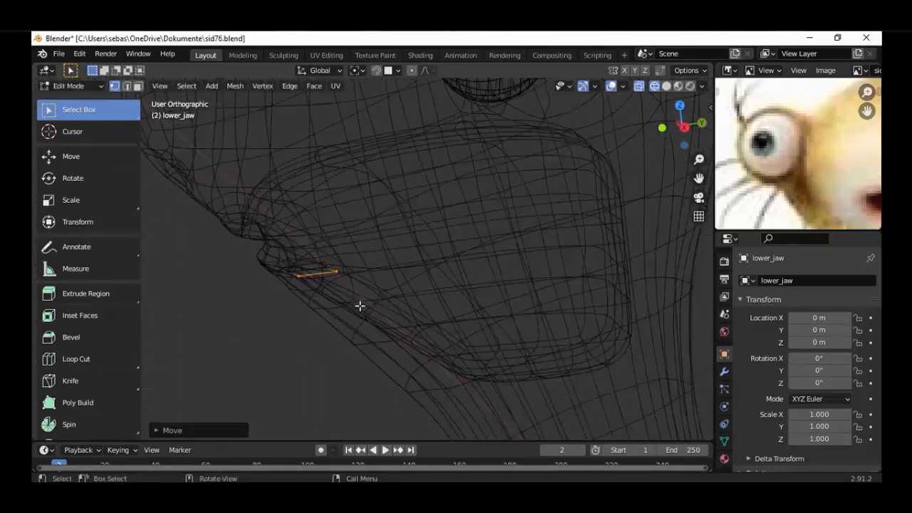
scroll(421, 344, "up", 1)
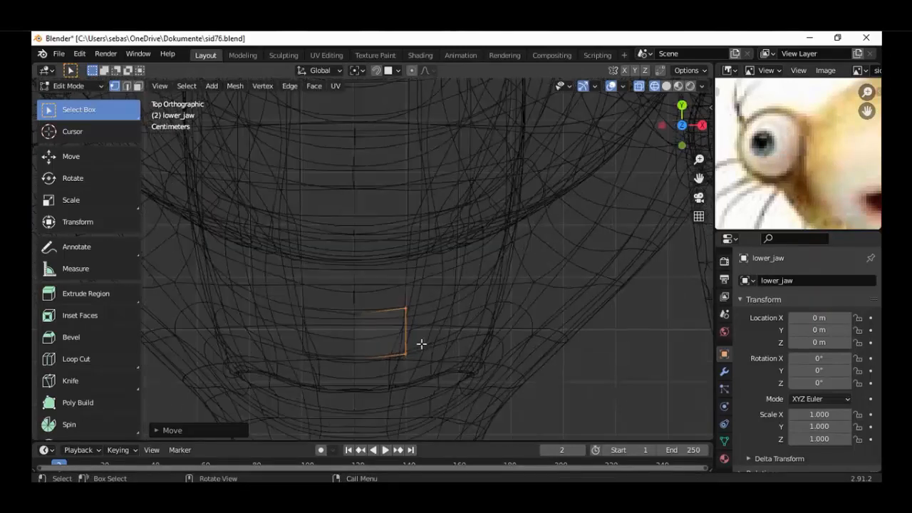
key("r")
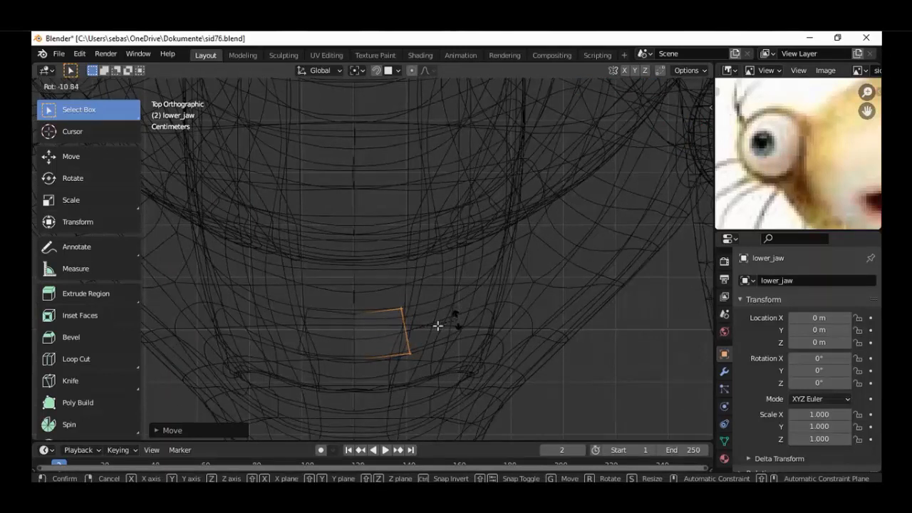
left_click(442, 324)
Extrude the jaw plane's outer edge outward along the lower lip in top view and rotate it slightly counterclockwise
key("g")
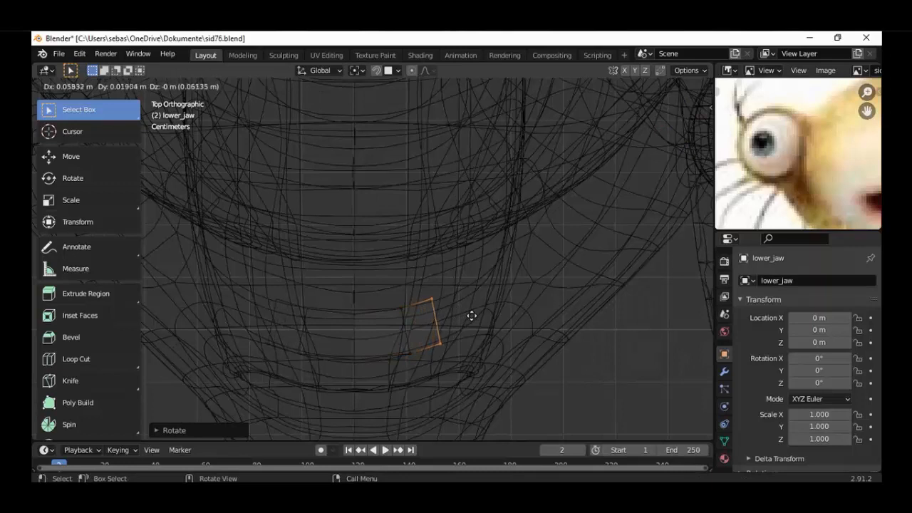
left_click(481, 317)
key("r")
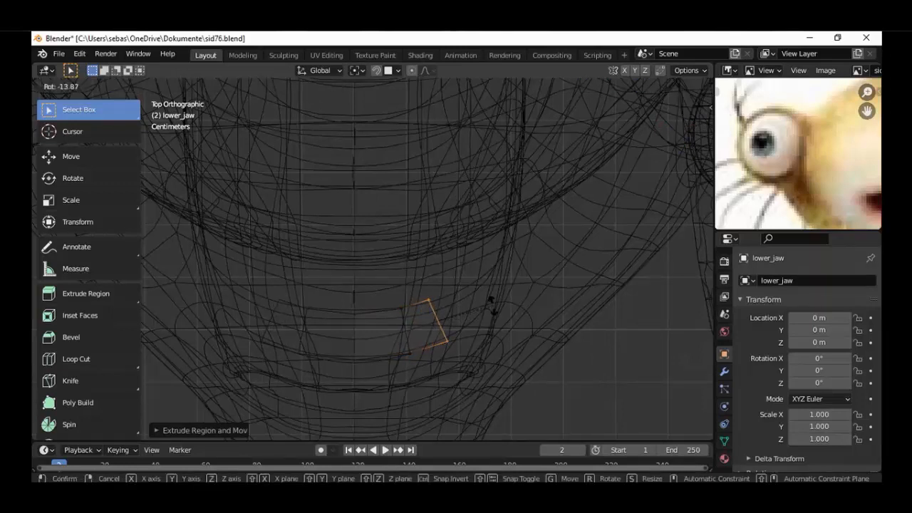
left_click(479, 312)
Extrude a second segment outward and backward, then rotate and move its end edge to turn with the lip's corner
key("g")
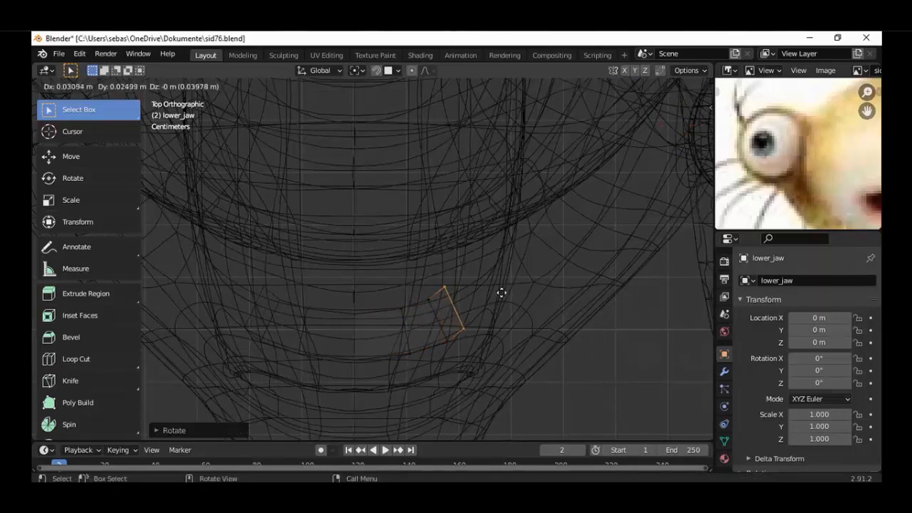
left_click(510, 288)
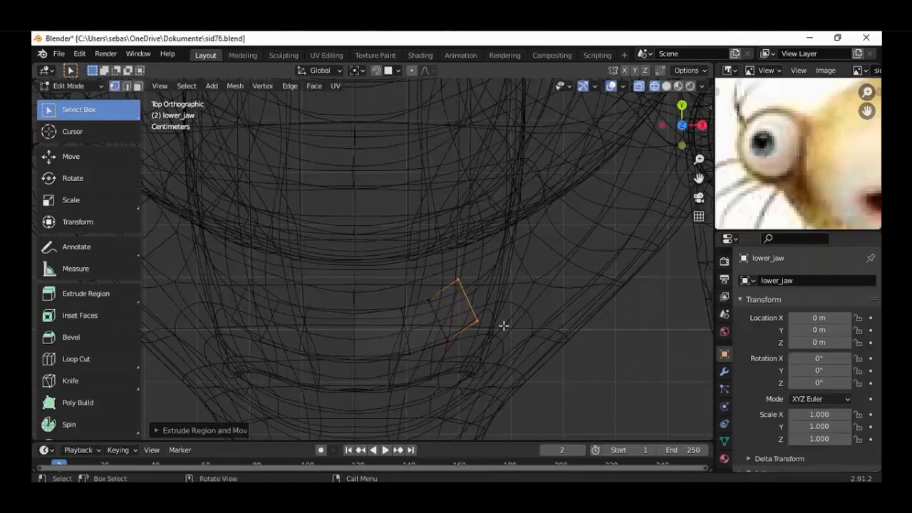
key("r")
left_click(489, 302)
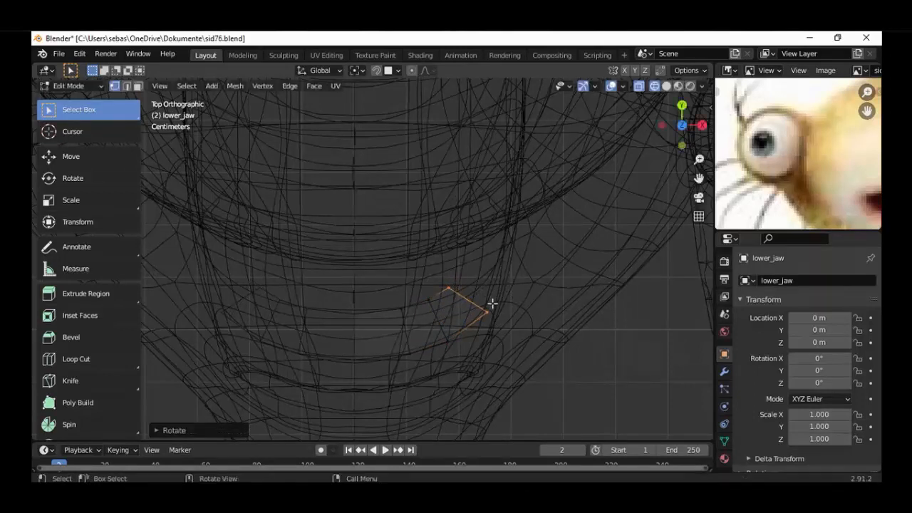
key("g")
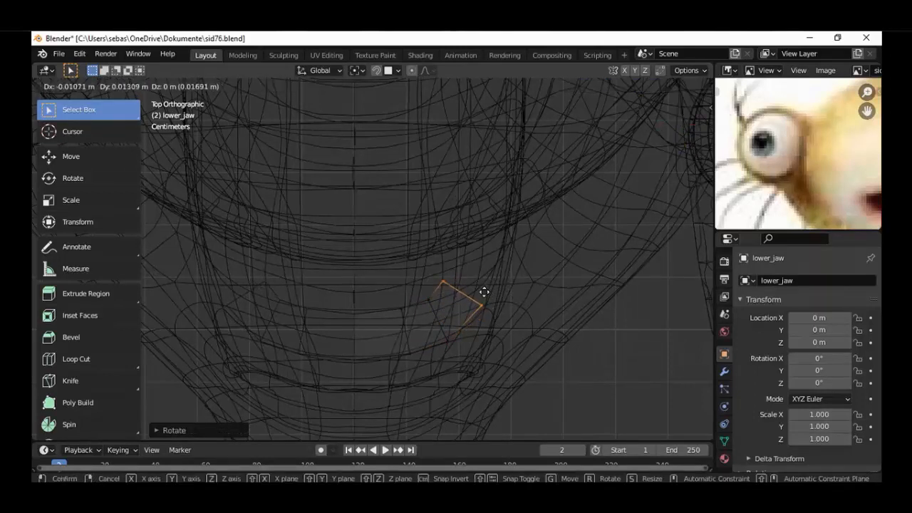
left_click(483, 292)
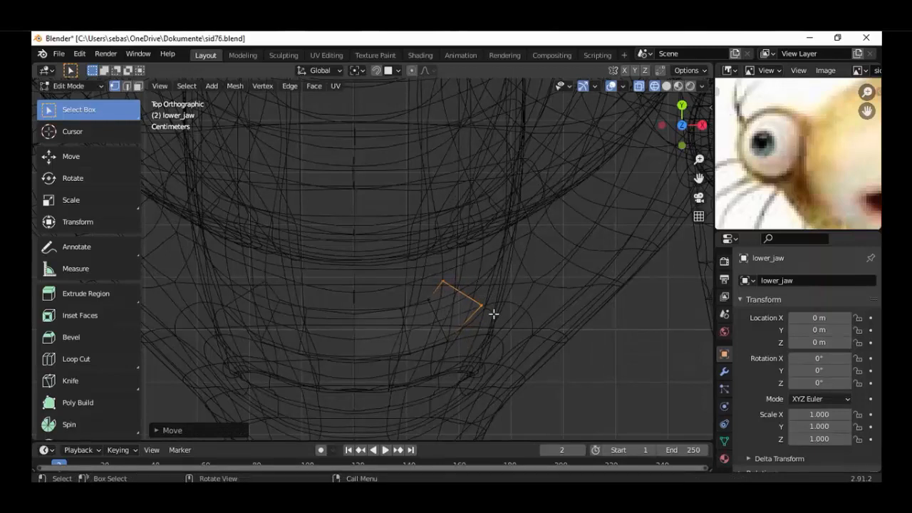
key("r")
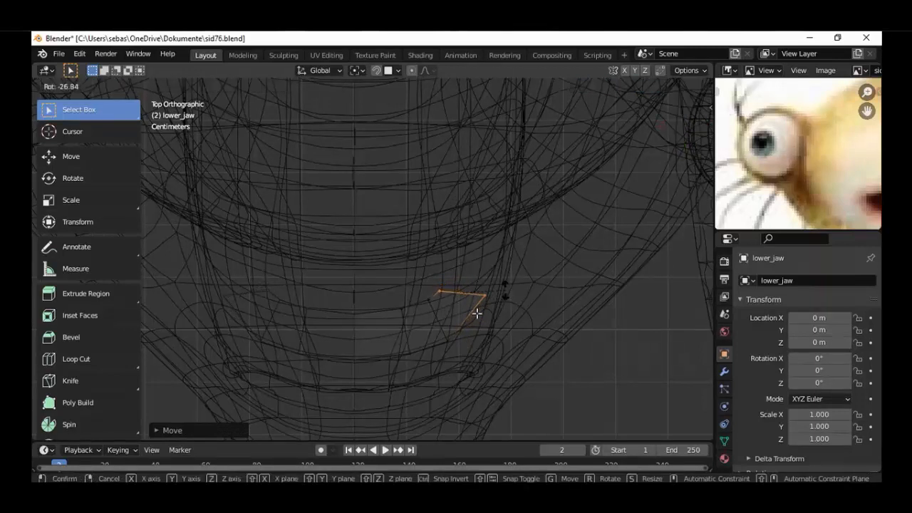
left_click(477, 314)
Select the edge between the two extruded segments, rotate it counterclockwise and shift it slightly to even out the bend
left_click(452, 339)
double_click(433, 310, "shift")
key("ctrl+z")
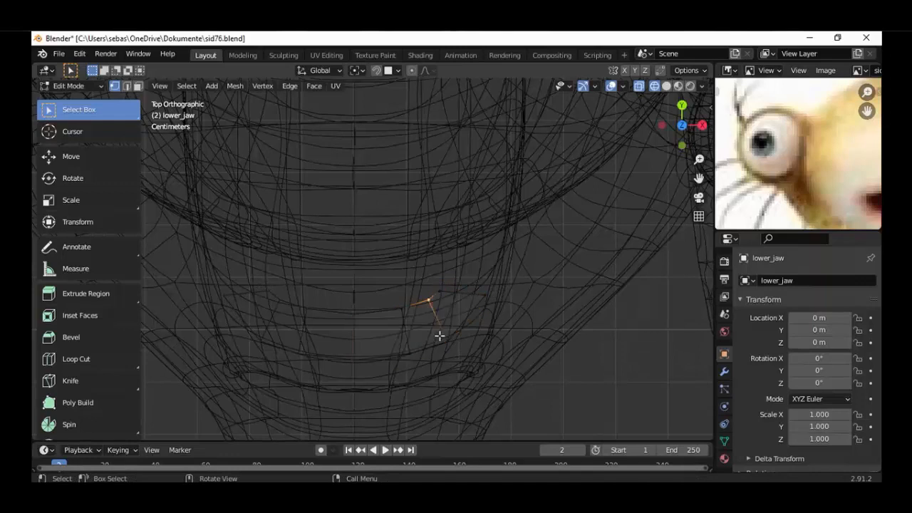
left_click(450, 345, "alt")
left_click(449, 345)
left_click(428, 301, "shift")
key("r")
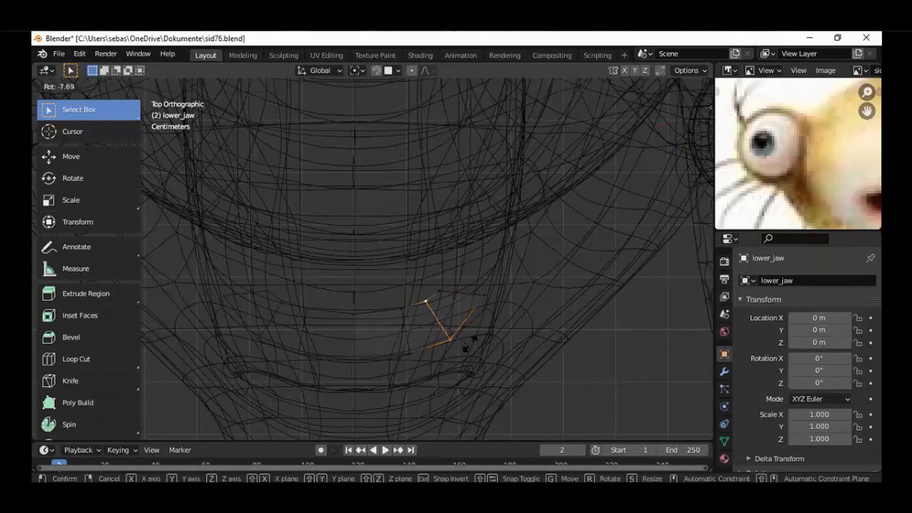
left_click(471, 333)
key("g")
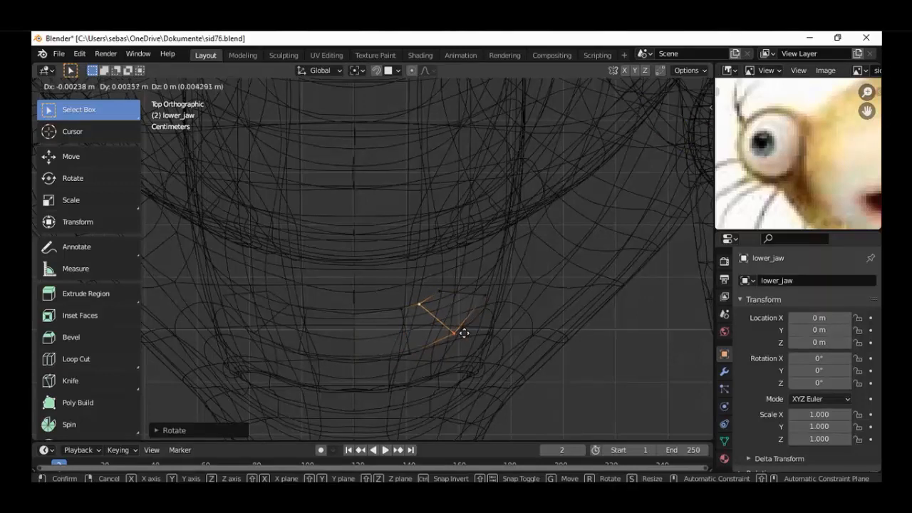
left_click(463, 333)
Select the jaw strip's end edge and move it slightly backward and inward in top view
left_click(482, 298)
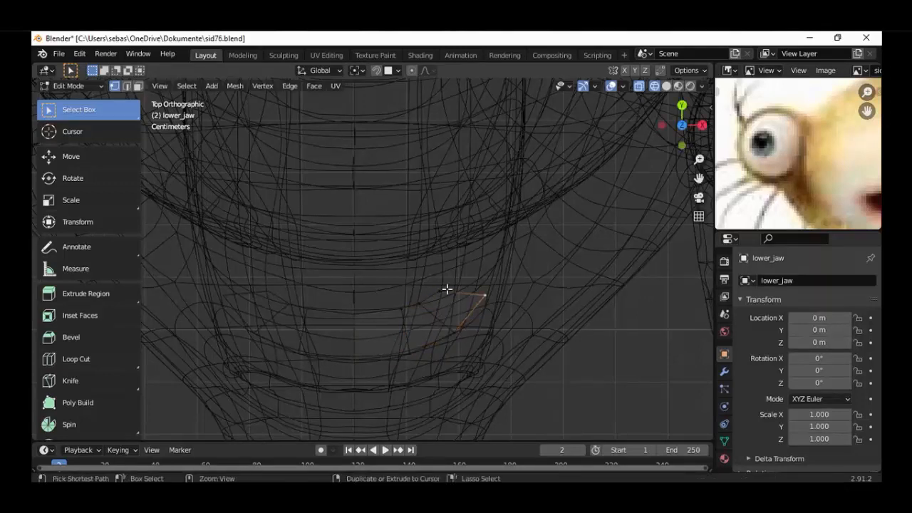
left_click(447, 289, "ctrl")
key("g")
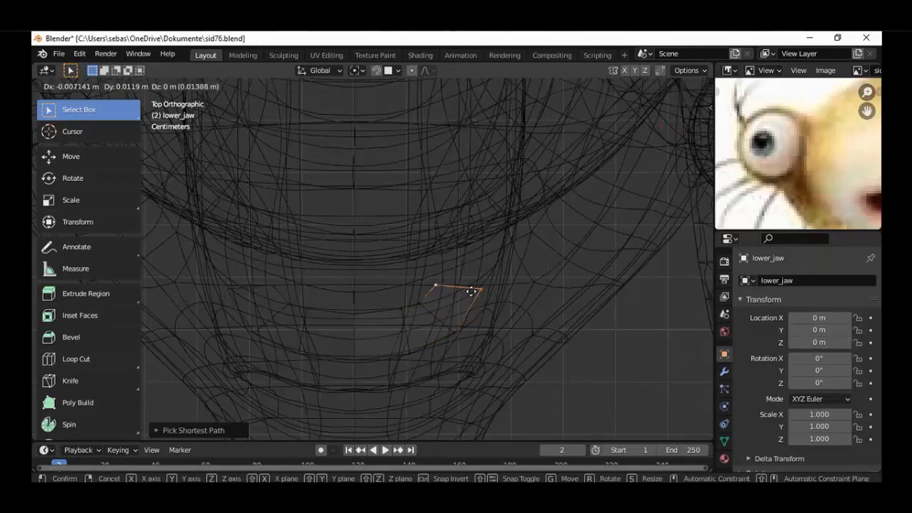
left_click(470, 291)
Check the strip's fit inside the mouth from the front, then shift its end edge slightly outward in top view
scroll(461, 355, "down", 4)
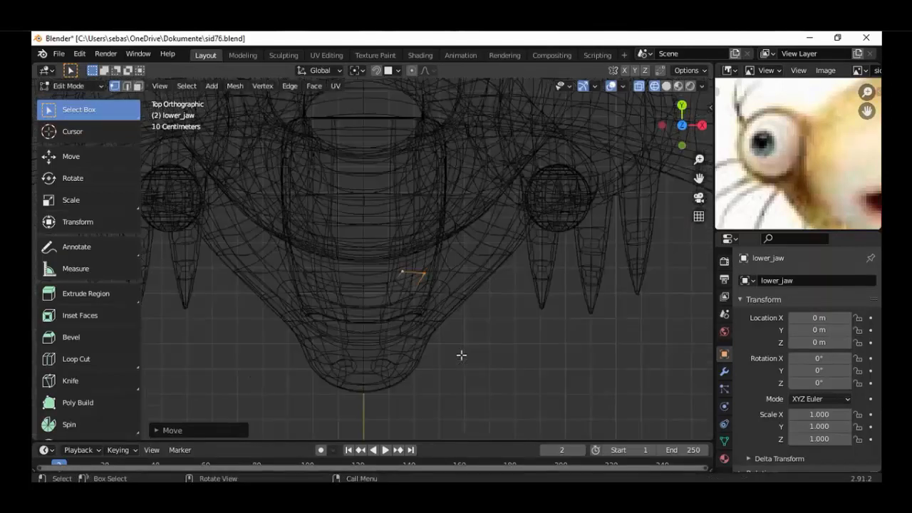
middle_click_drag(462, 355, 484, 224)
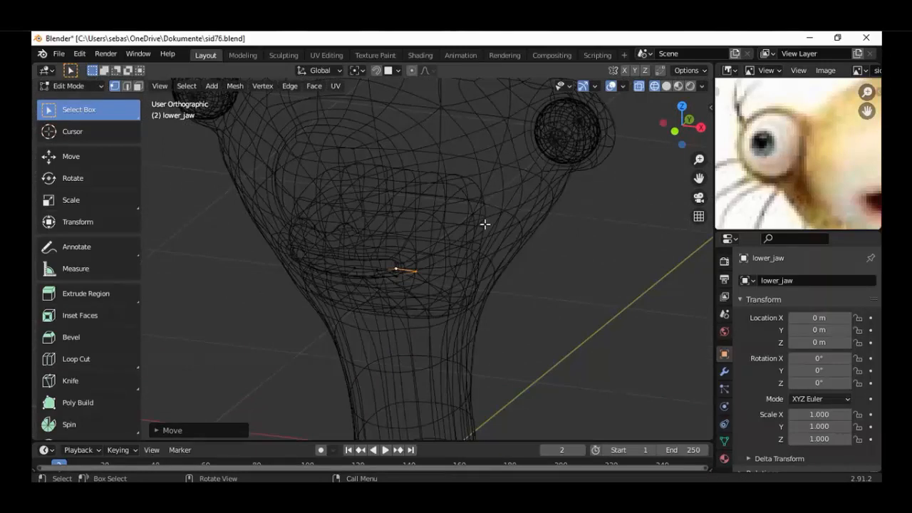
key("KP_1")
scroll(486, 287, "up", 2)
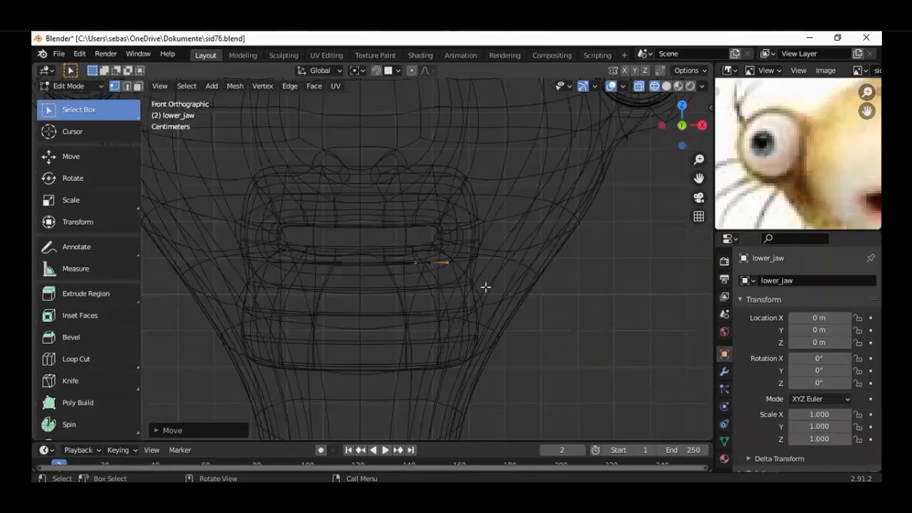
key("KP_7")
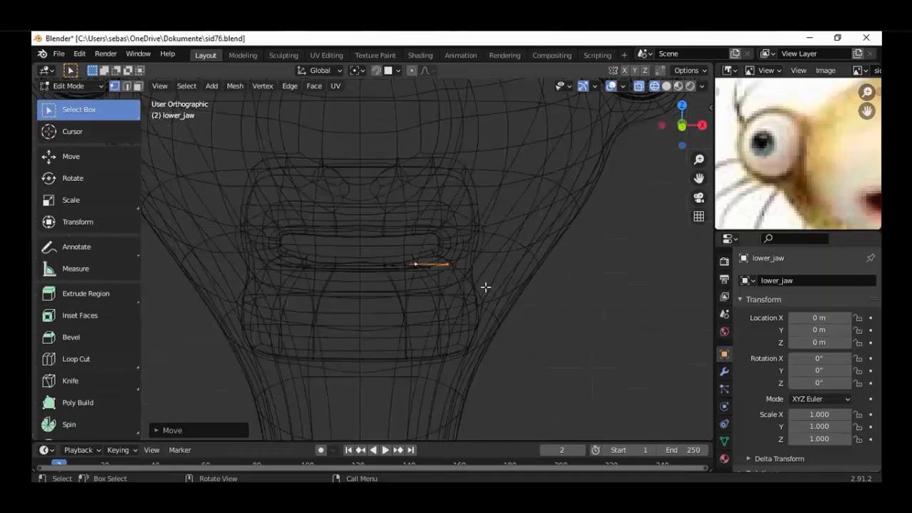
scroll(468, 304, "up", 2)
key("g")
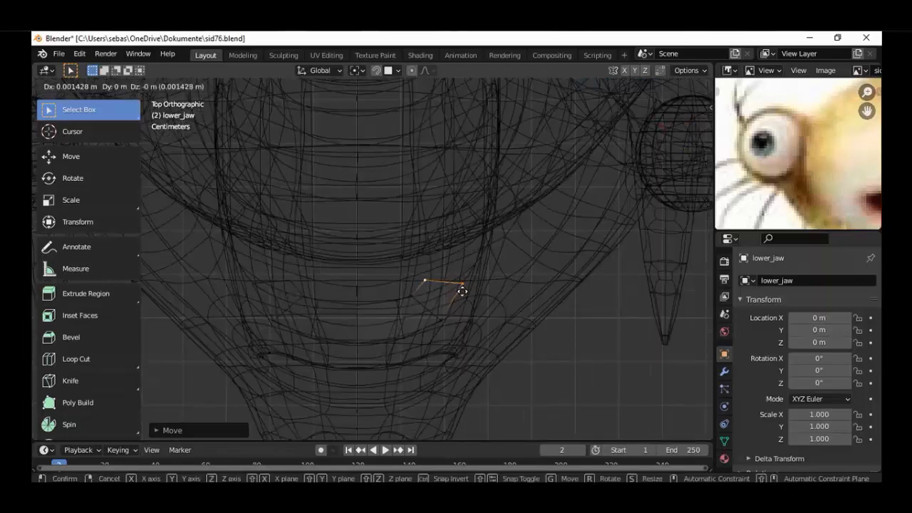
left_click(464, 285)
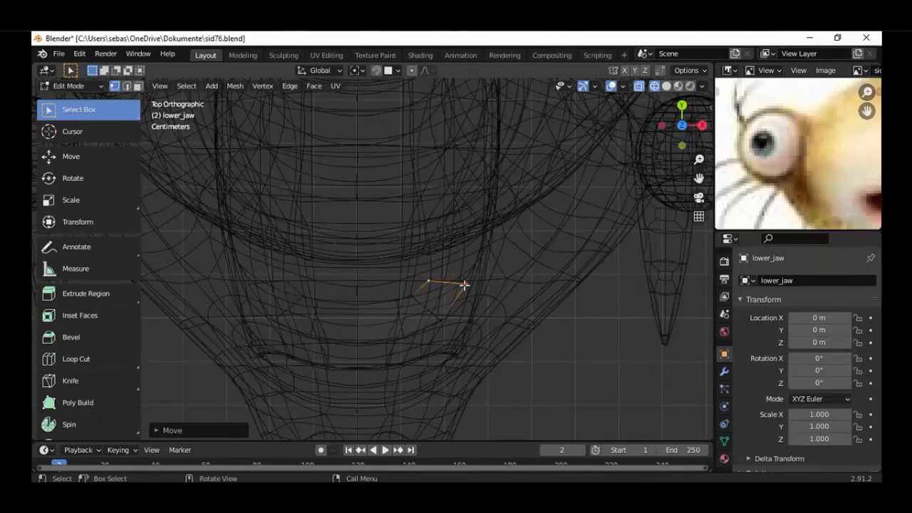
Extrude the strip's end edge about 0.10 m backward along Y and check the new segment from the side
key("g")
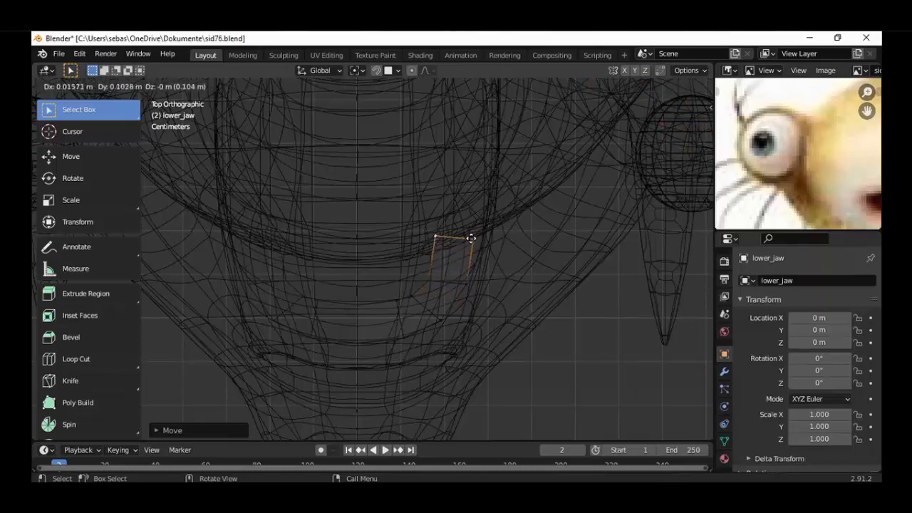
left_click(471, 237)
key("KP_3")
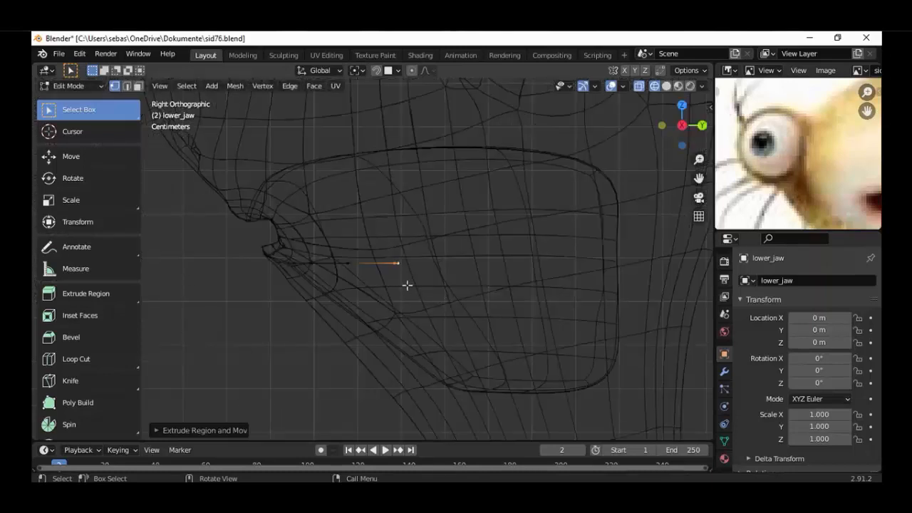
middle_click_drag(406, 285, 515, 391)
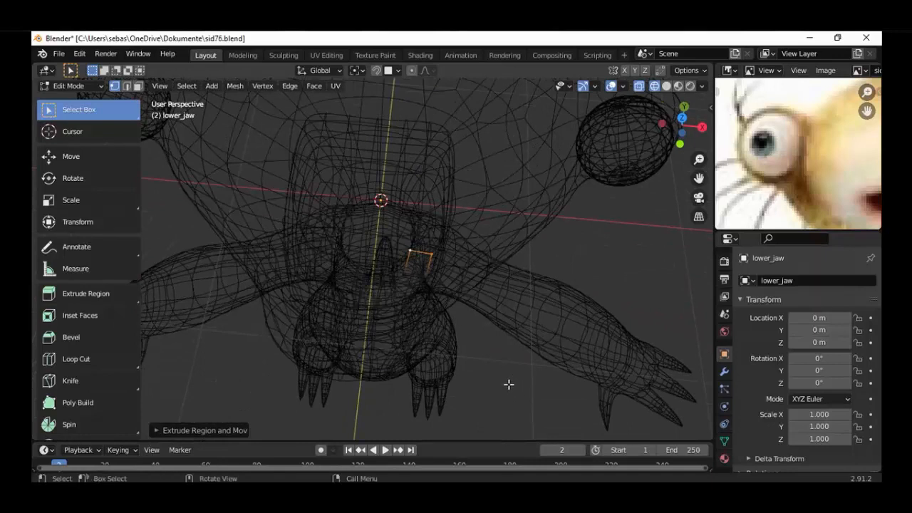
left_click(727, 239)
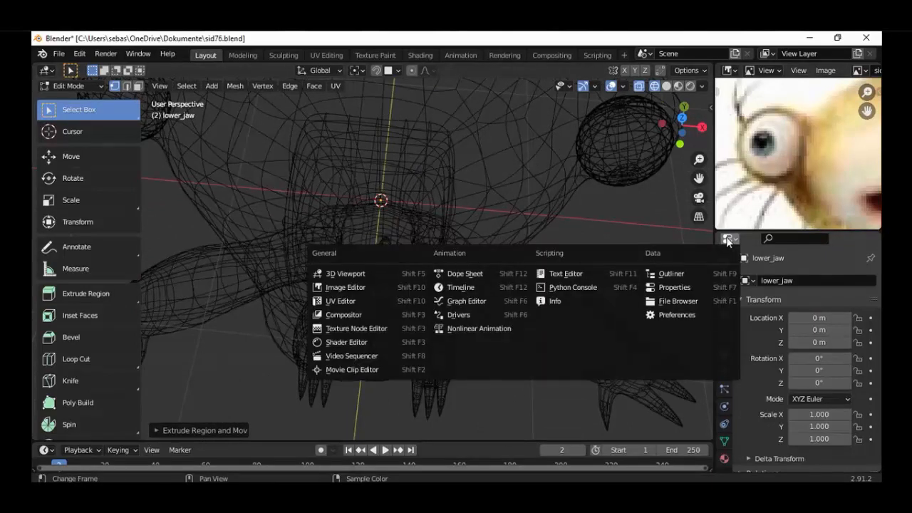
left_click(671, 274)
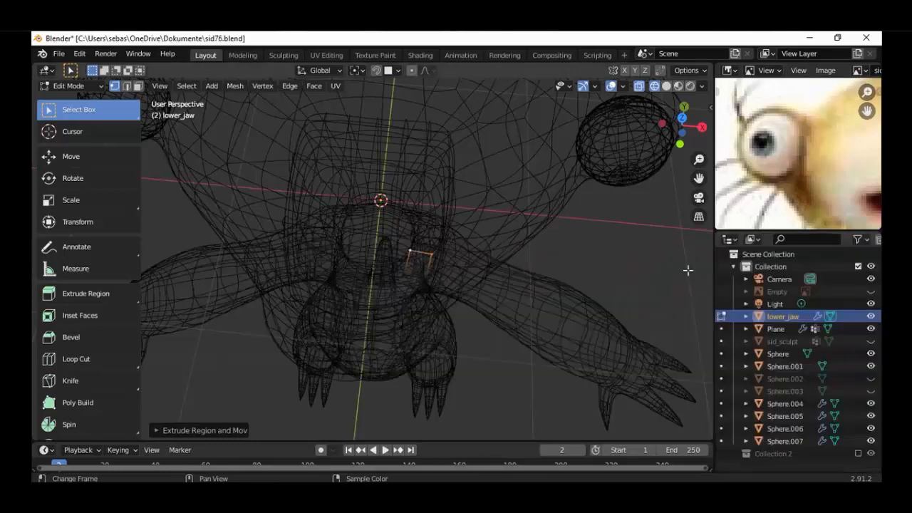
left_click(730, 240)
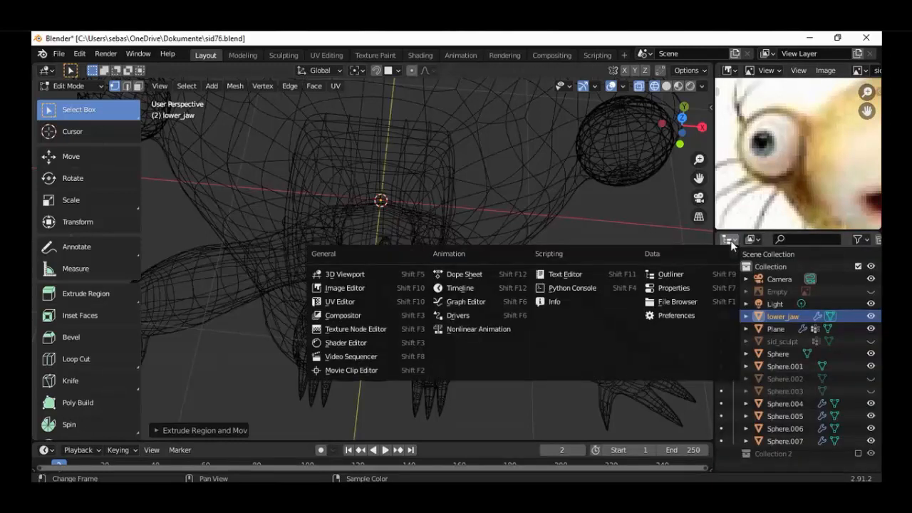
left_click(673, 288)
Replace the reference image editor with the Outliner
left_click(727, 70)
left_click(684, 104)
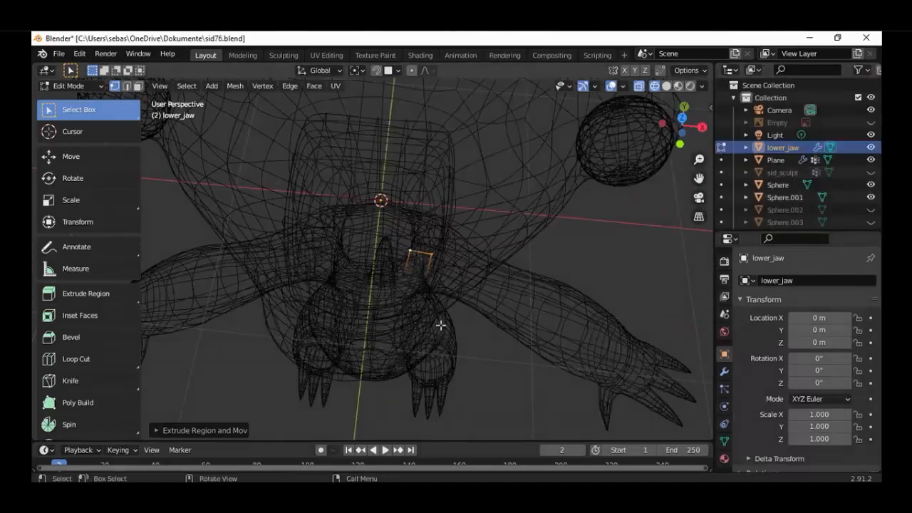
Switch to Object Mode, rename the character's body mesh to Sid and hide it
left_click(99, 86)
left_click(67, 98)
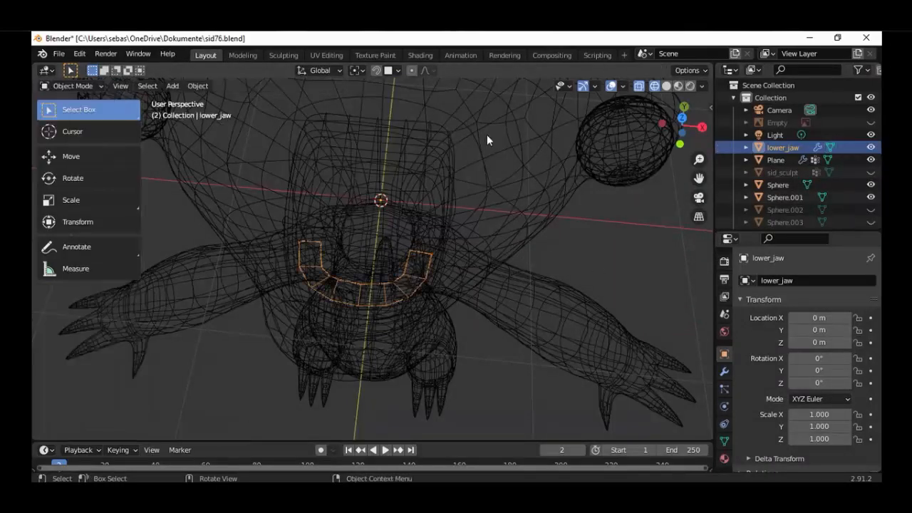
left_click(486, 136)
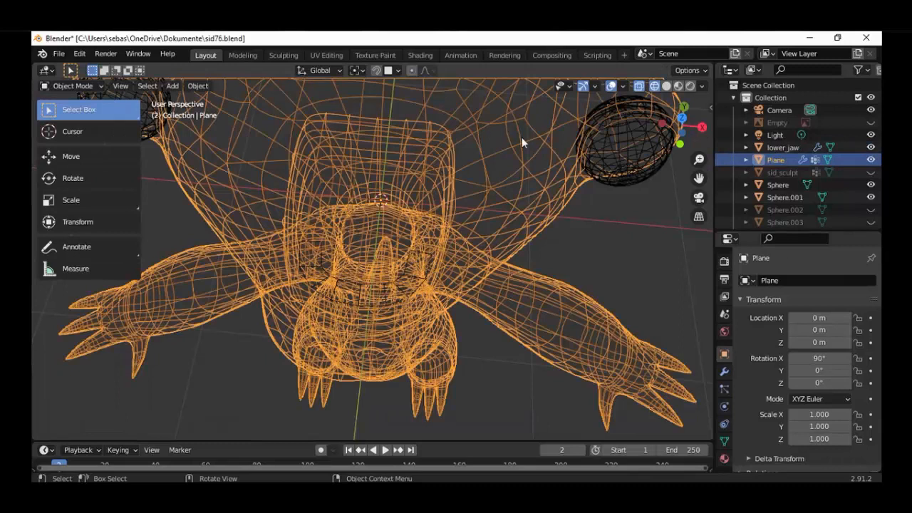
left_click(787, 280)
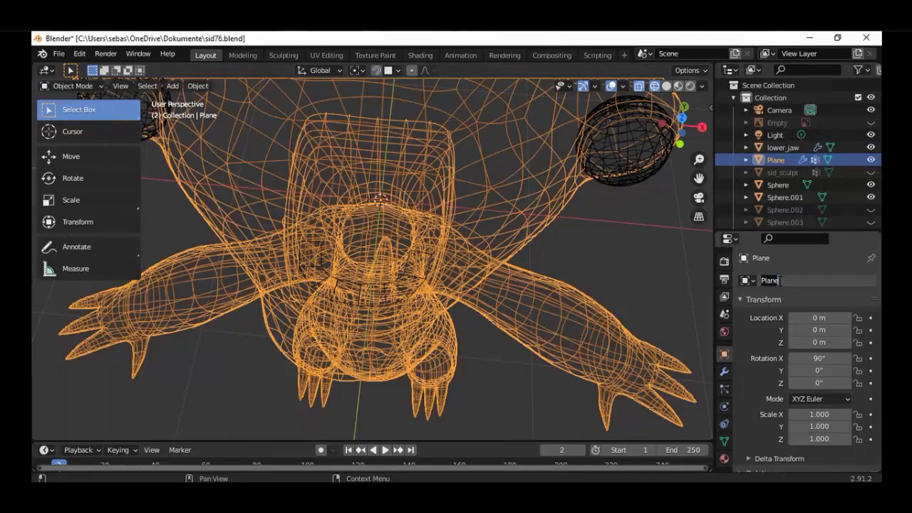
type("Sid")
key("Return")
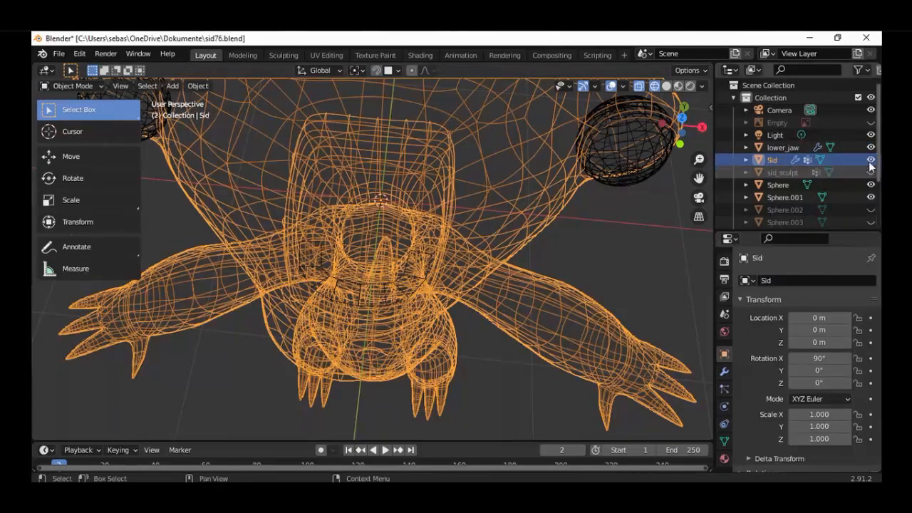
key("h")
Select all of the lower_jaw mesh in Edit Mode and extrude it a few centimetres downward in front view
left_click(429, 274)
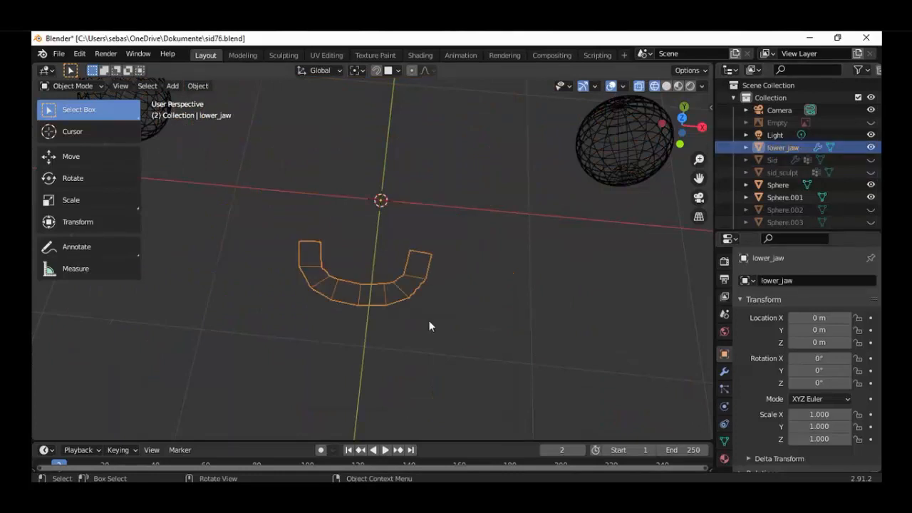
key("KP_1")
left_click(93, 88)
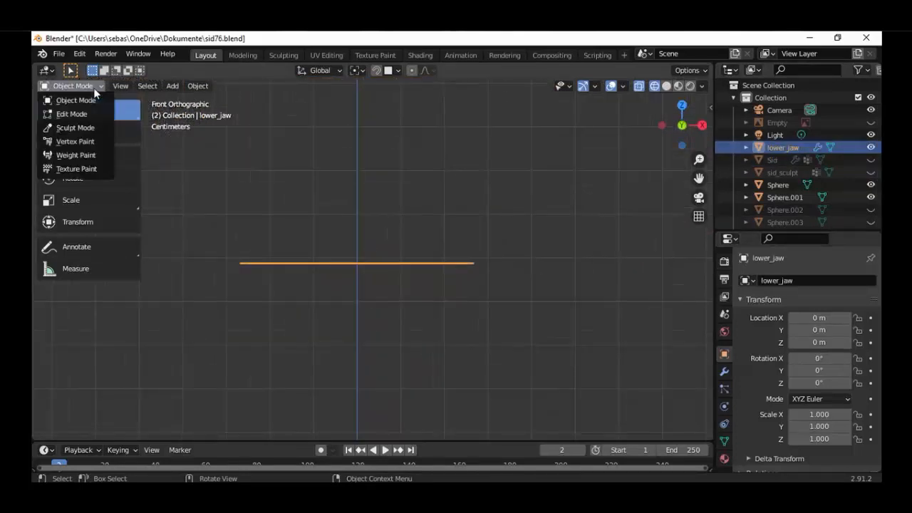
left_click(71, 111)
key("a")
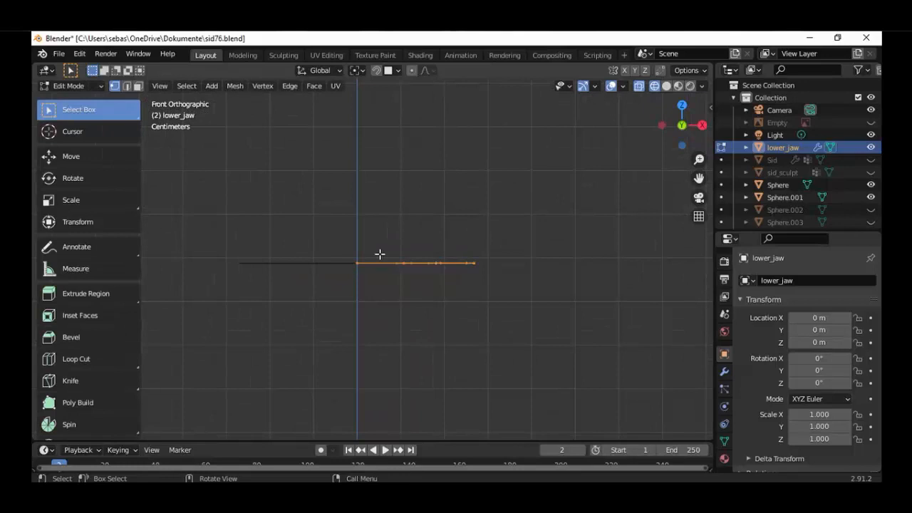
key("e")
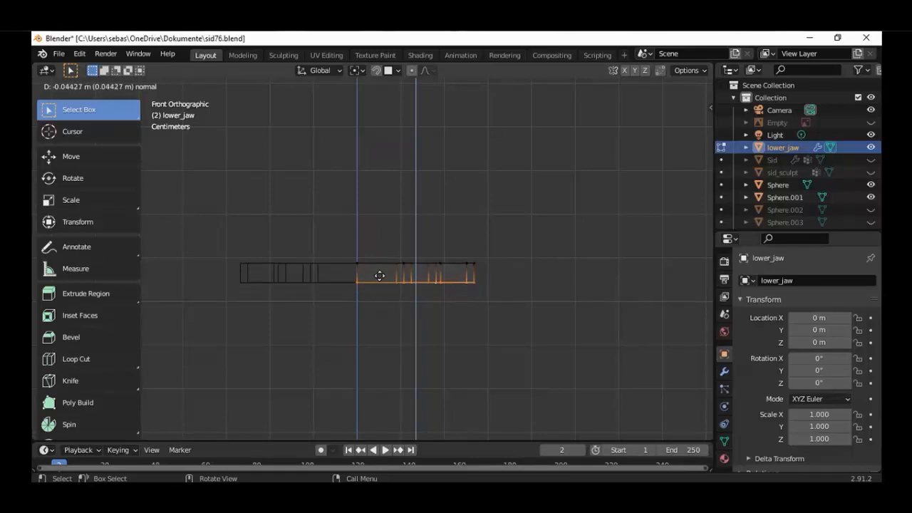
left_click(385, 277)
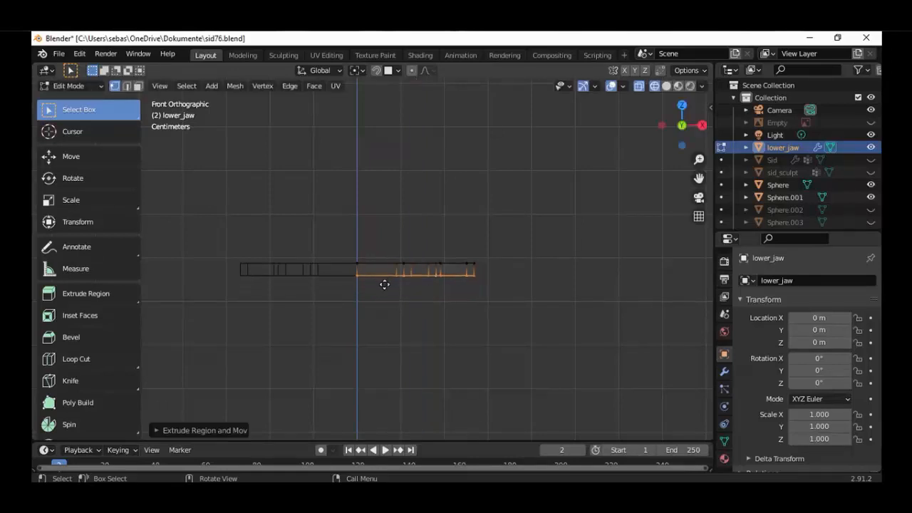
Extrude the lower jaw's bottom faces a second time downward in front view and scale the new bottom down slightly
key("g")
left_click(435, 303)
key("s")
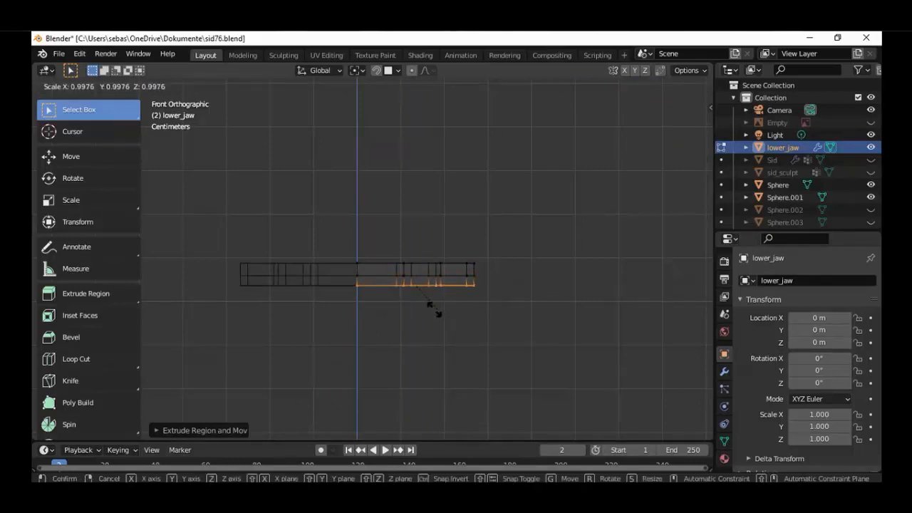
left_click(425, 306)
Show the Sid mesh and examine from the top how the lower jaw fits inside the mouth
key("KP_7")
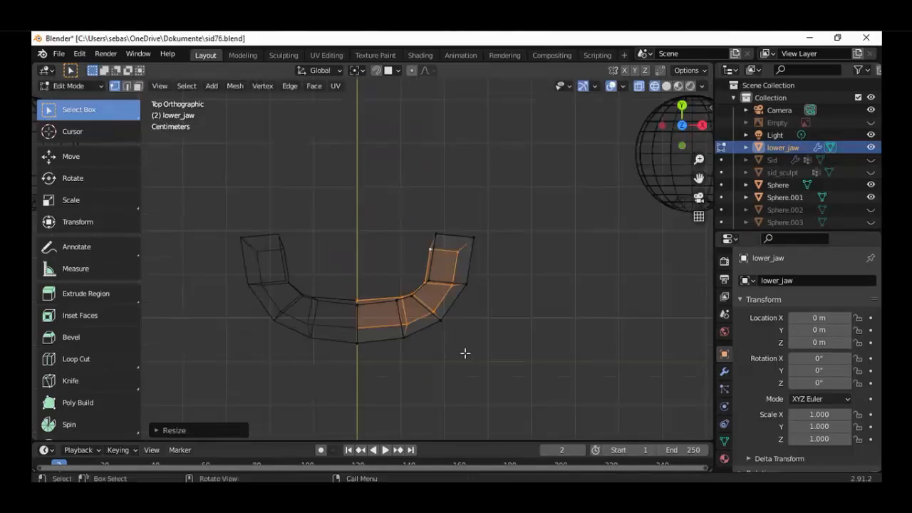
middle_click_drag(516, 359, 464, 330)
left_click(870, 160)
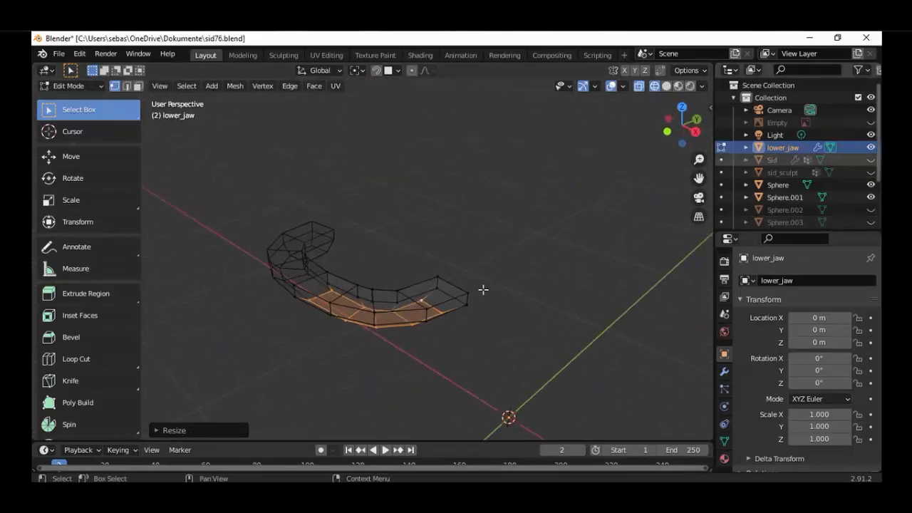
middle_click_drag(445, 276, 450, 318)
key("KP_7")
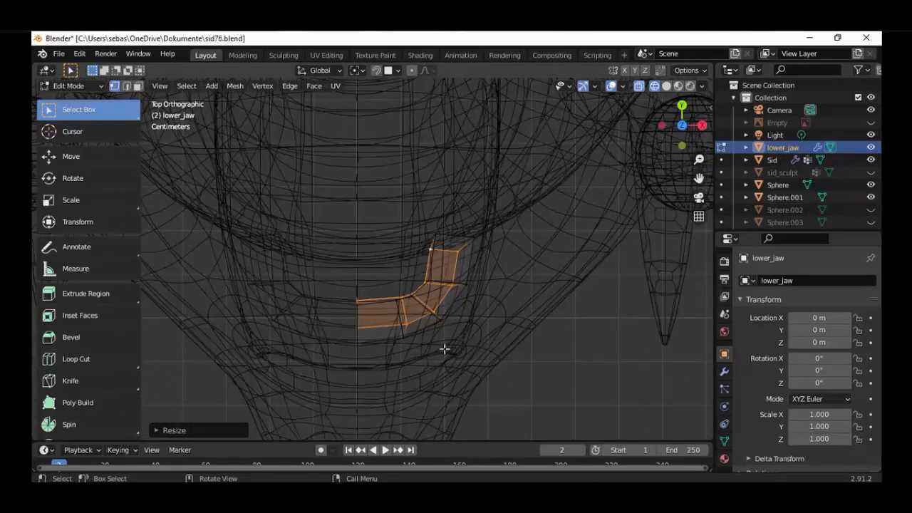
scroll(449, 342, "up", 2)
Select the chain of vertices along the jaw's lower outer edge and move it slightly inward in top view
left_click(462, 334)
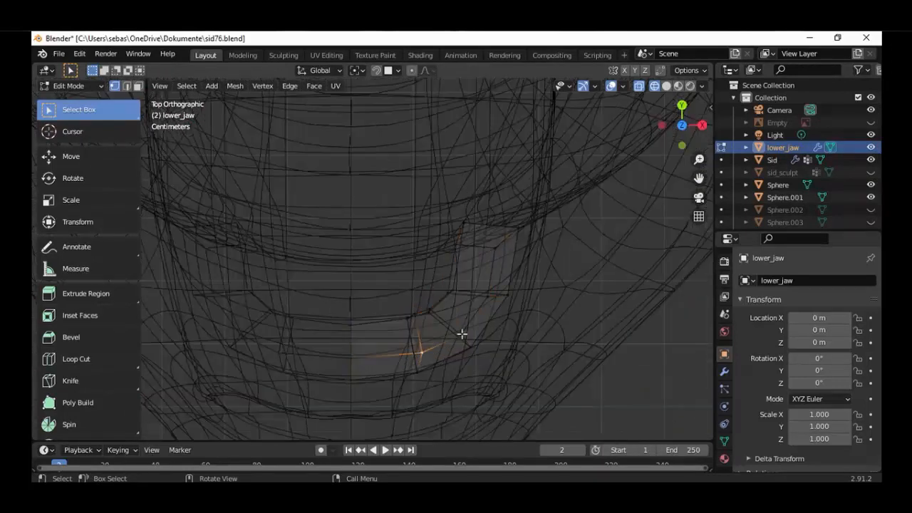
left_click(488, 297, "ctrl")
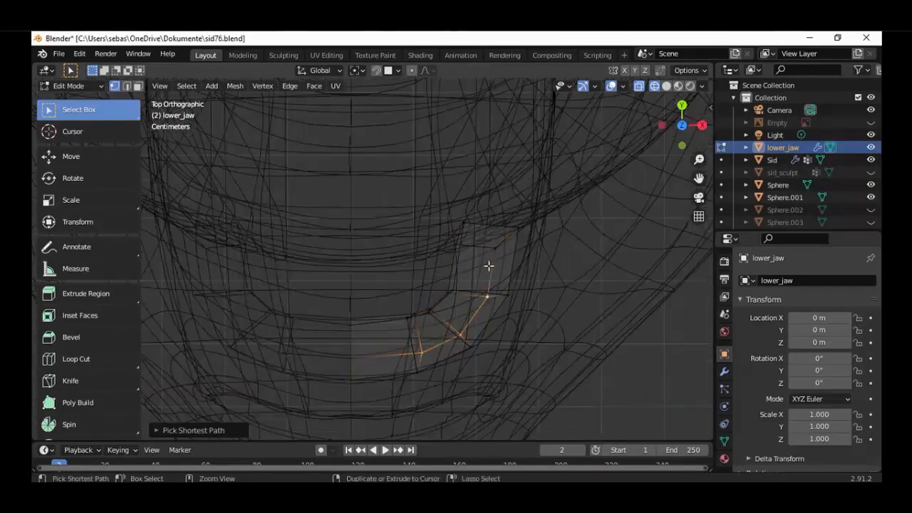
key("g")
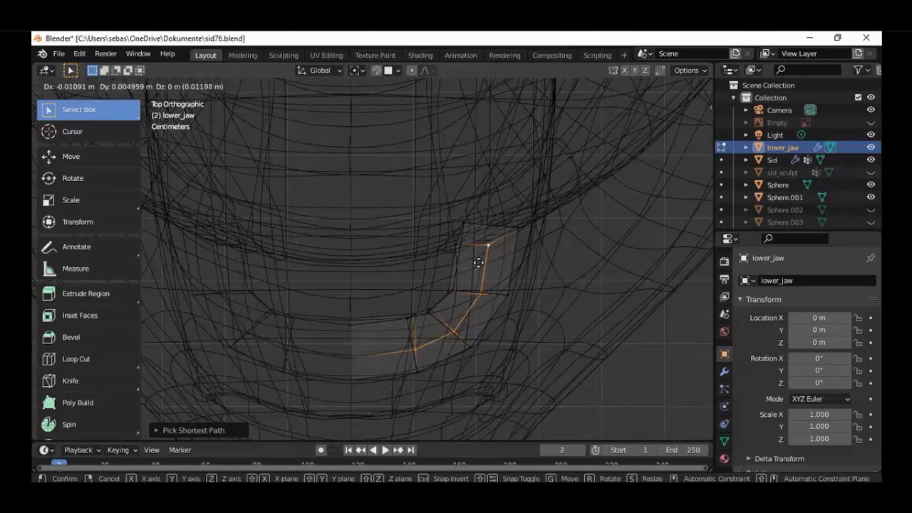
left_click(476, 327)
Hide the Sid mesh after viewing the jaw in the mouth from an angle, and return to top view
scroll(474, 332, "down", 3)
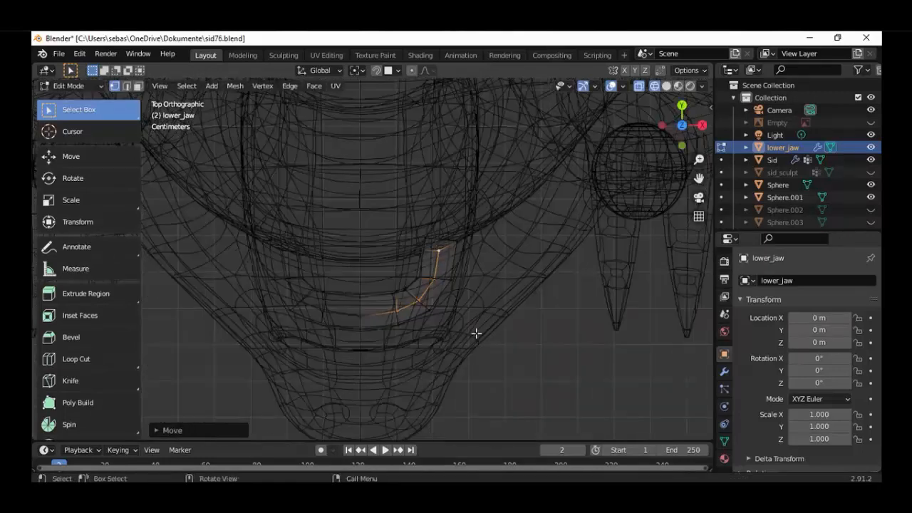
middle_click_drag(475, 332, 650, 244)
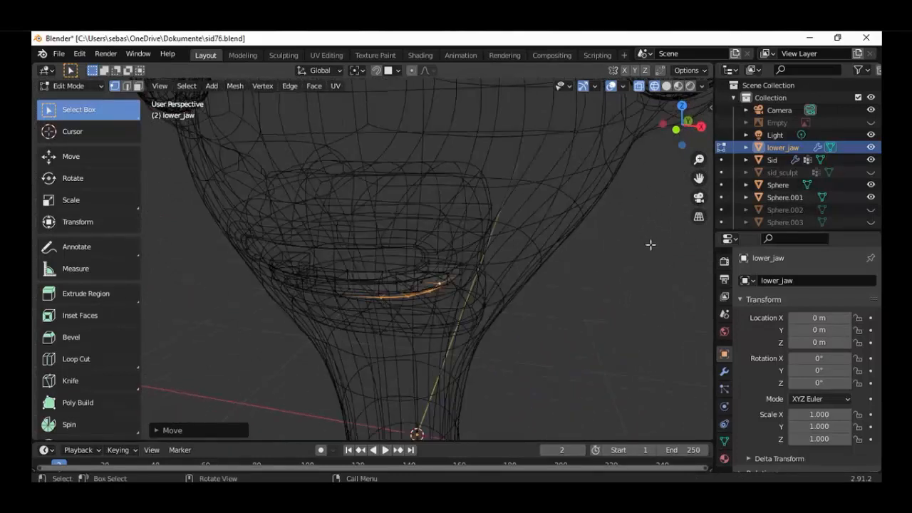
left_click(871, 160)
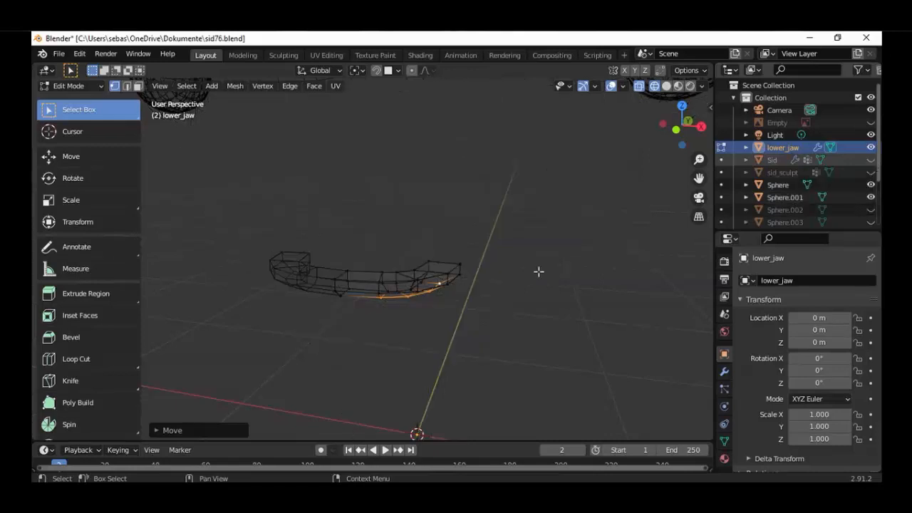
middle_click_drag(477, 330, 446, 313)
key("KP_7")
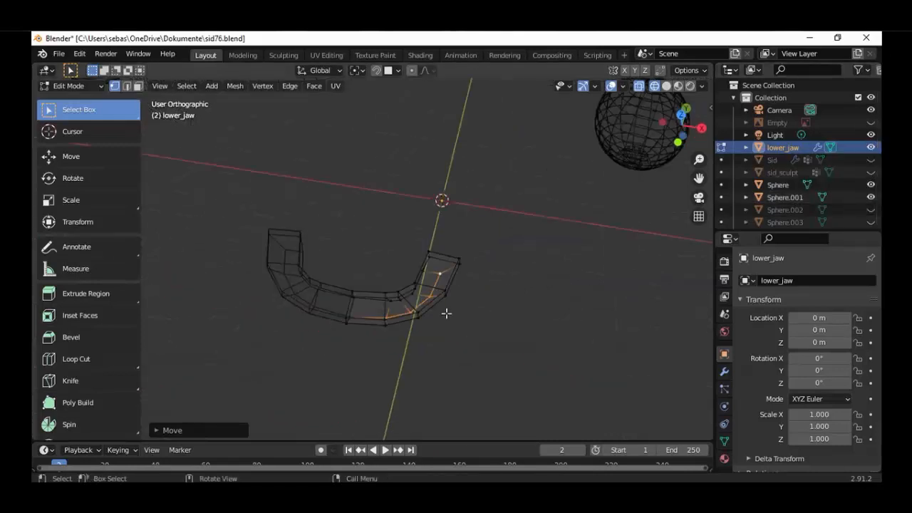
key("ctrl+r")
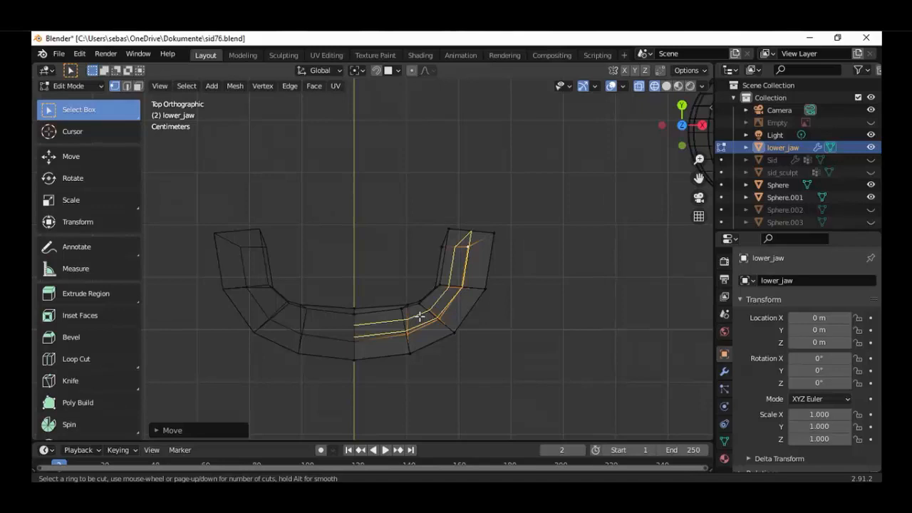
left_click(420, 316)
middle_click_drag(442, 330, 470, 341)
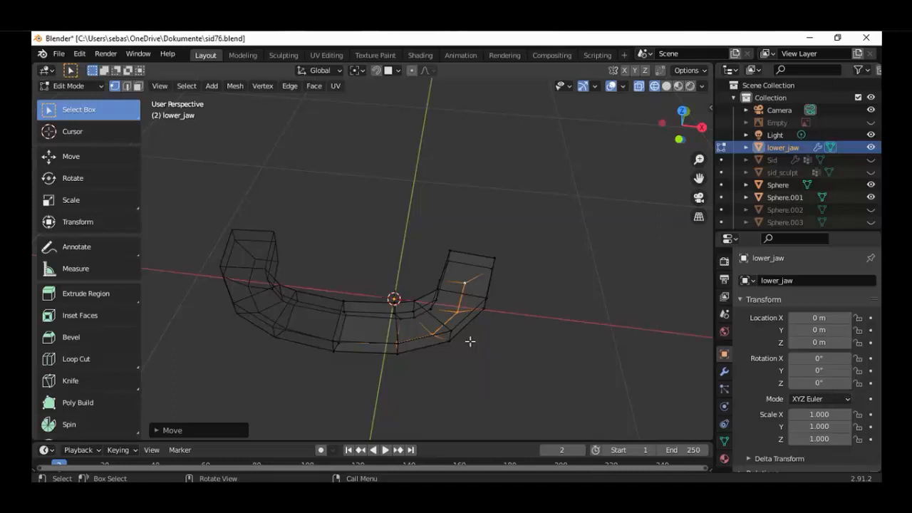
Add a plane to the lower_jaw mesh and split it down the middle with a centred loop cut along Y
key("KP_1")
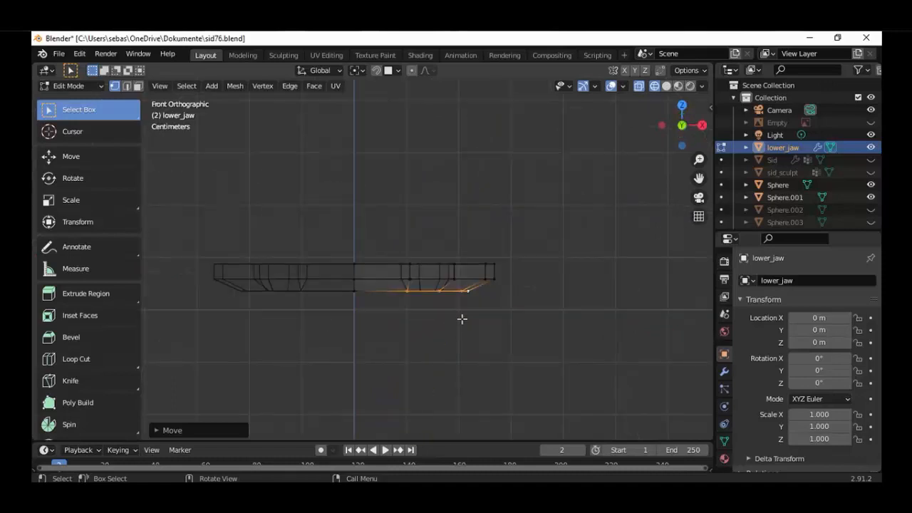
left_click(462, 318)
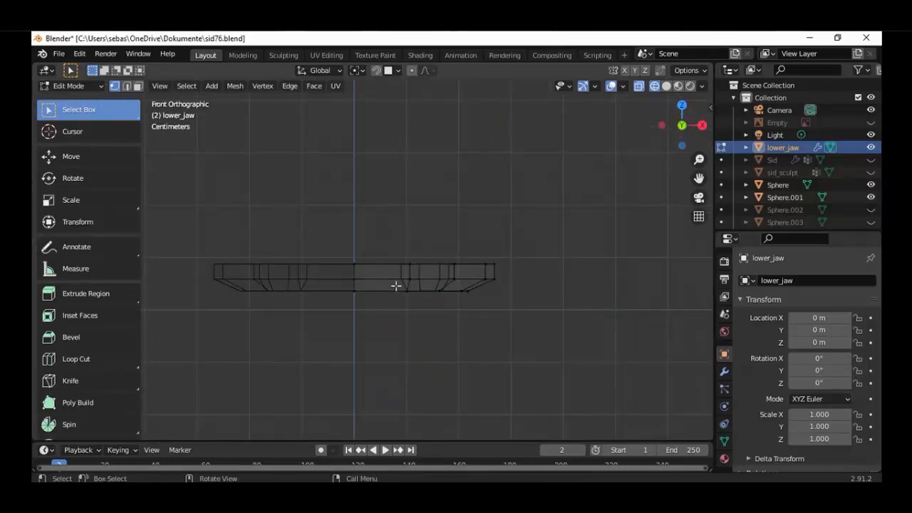
key("shift+a")
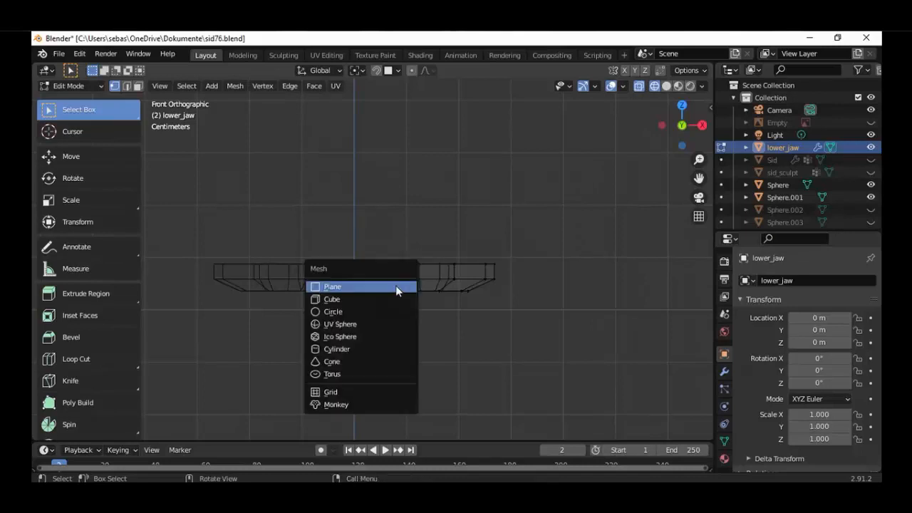
left_click(396, 286)
middle_click_drag(397, 318, 257, 259)
key("ctrl+r")
left_click(396, 326)
left_click(396, 325)
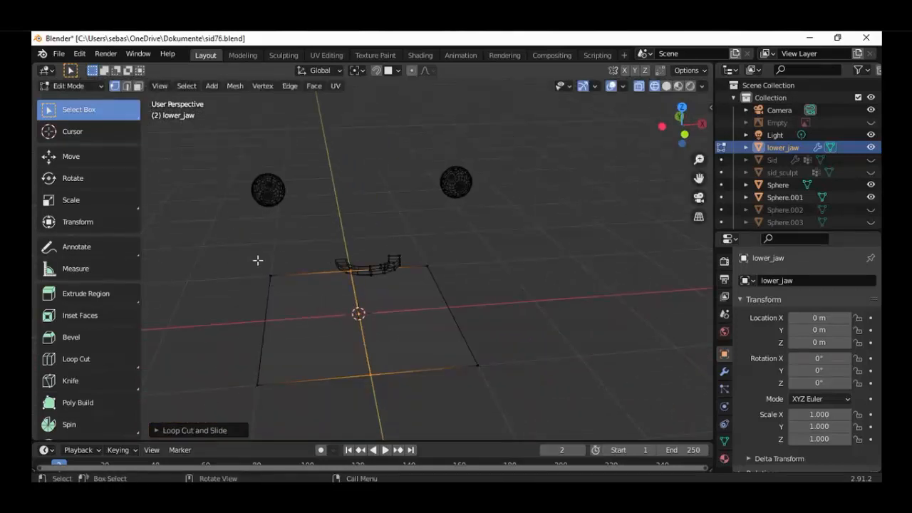
Delete the plane's outer vertices on the negative X side so only the half mirrored by the modifier is kept
left_click_drag(259, 256, 250, 417)
left_click_drag(305, 238, 217, 404, "shift")
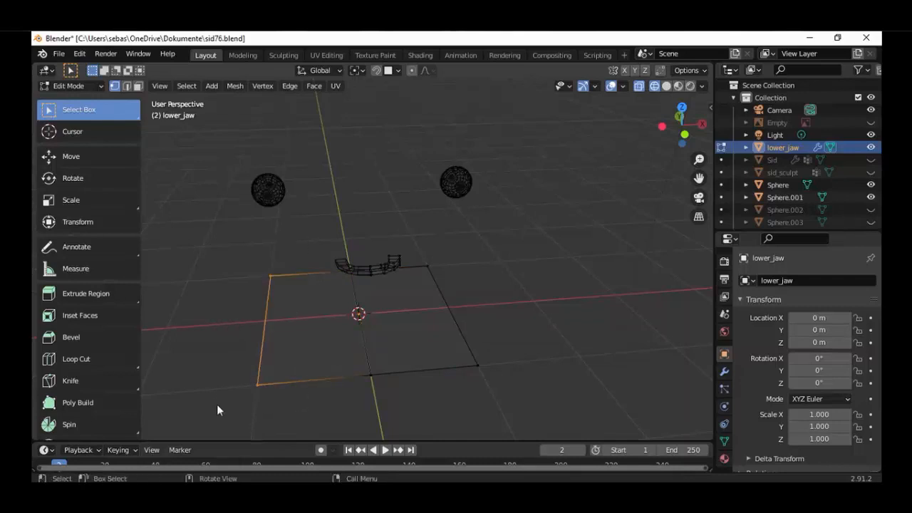
key("x")
left_click(163, 336)
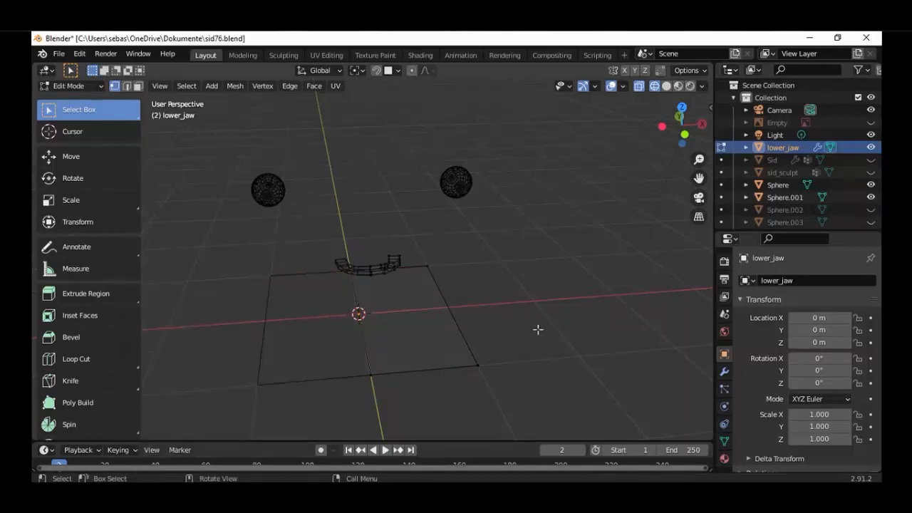
Select only the remaining half plane's vertices and open the lower_jaw object's modifier settings
middle_click_drag(459, 350, 458, 319)
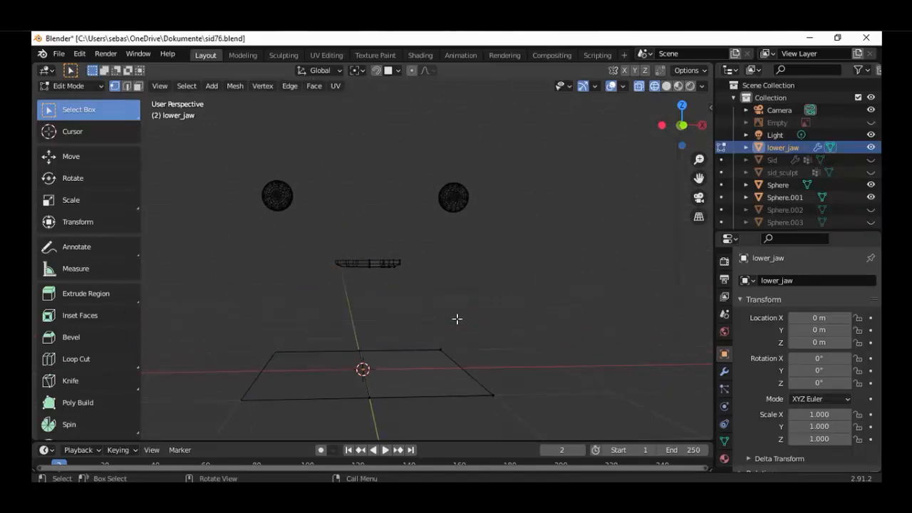
middle_click_drag(454, 316, 456, 346)
key("a")
right_click(456, 315)
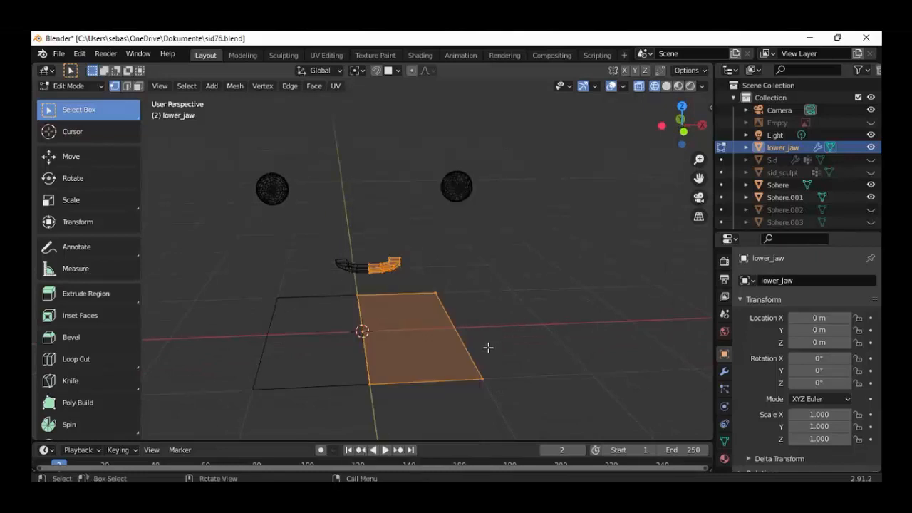
left_click(485, 376)
key("c")
right_click(447, 308)
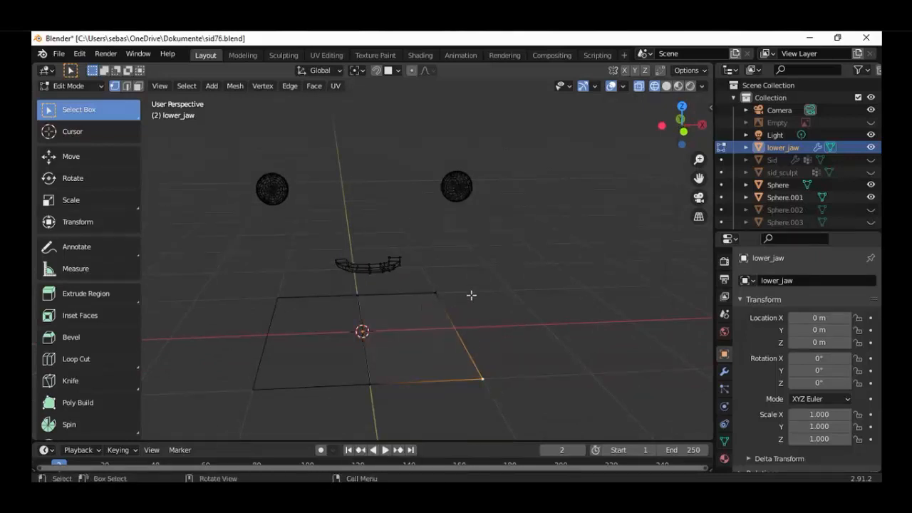
left_click_drag(485, 285, 342, 425)
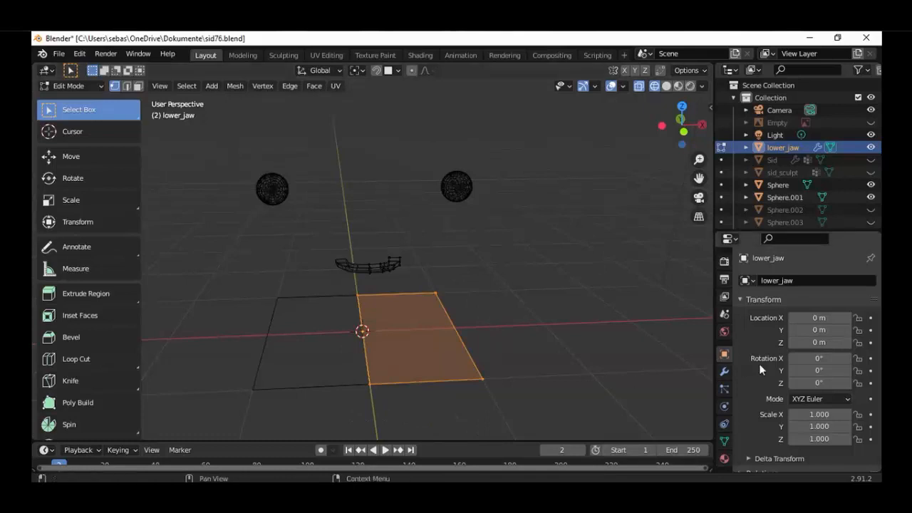
scroll(759, 363, "down", 6)
scroll(756, 365, "up", 6)
left_click(725, 372)
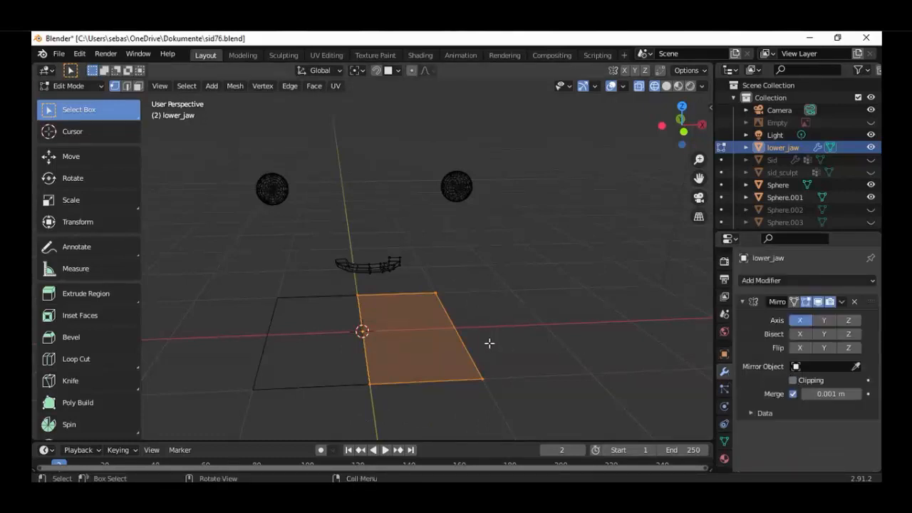
Scale the half plane down to roughly a quarter of its size and move it to the jaw in top view
key("s")
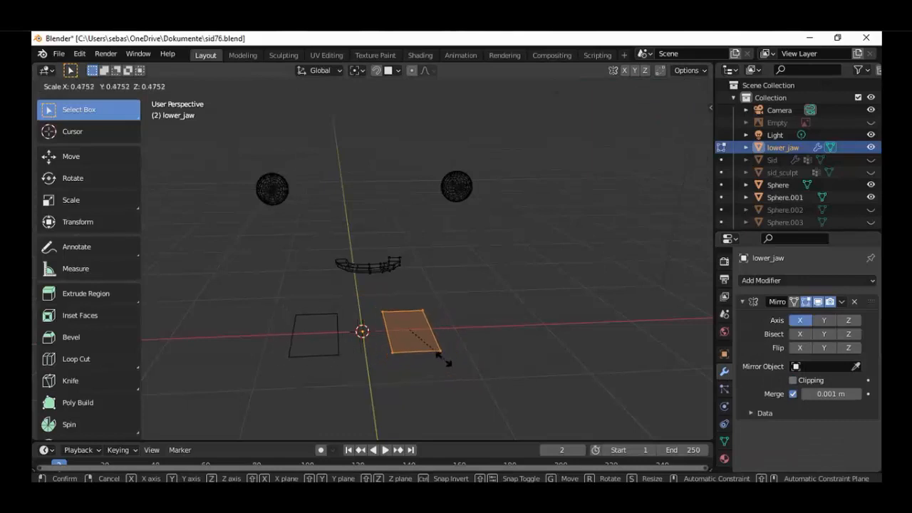
left_click(443, 360)
key("KP_7")
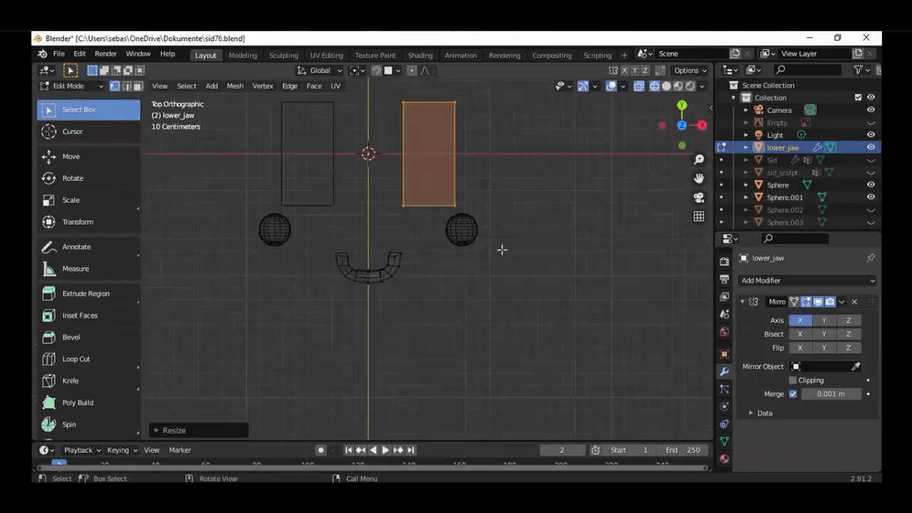
key("s")
left_click(450, 176)
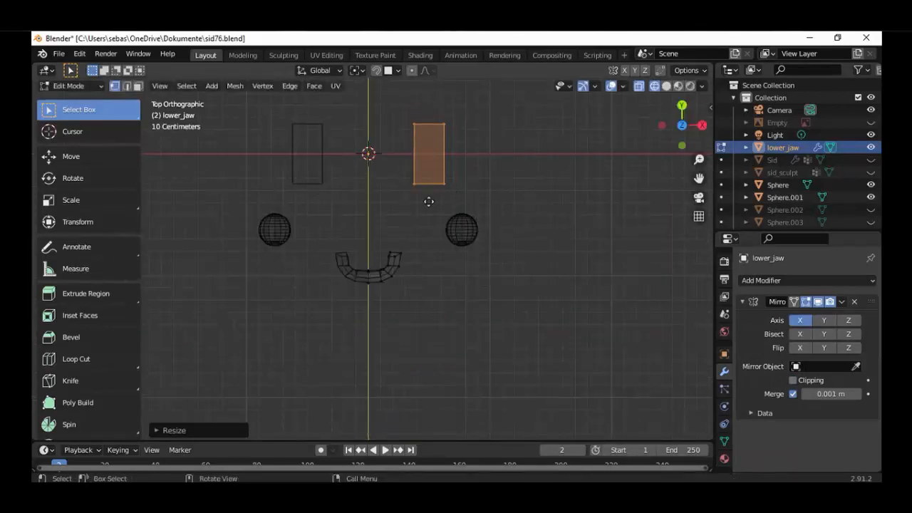
key("g")
left_click(409, 255)
Shorten the half plane along Y and scale it to about 0.44 along X, making it nearly square
scroll(454, 261, "up", 5)
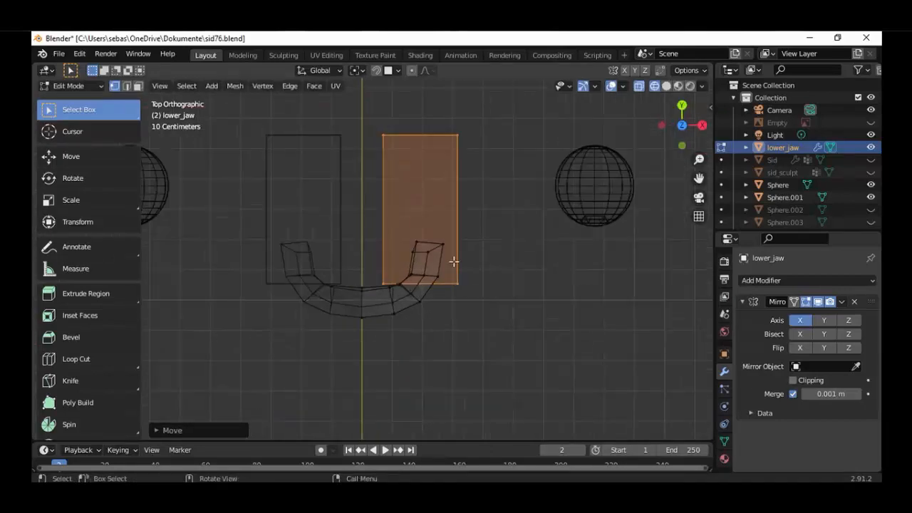
key("s")
key("y")
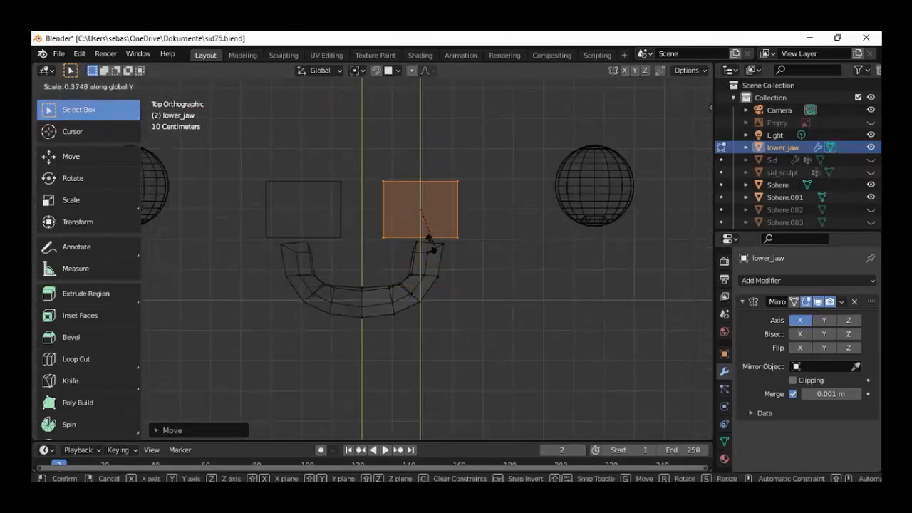
left_click(426, 235)
scroll(508, 207, "up", 2)
key("s")
key("x")
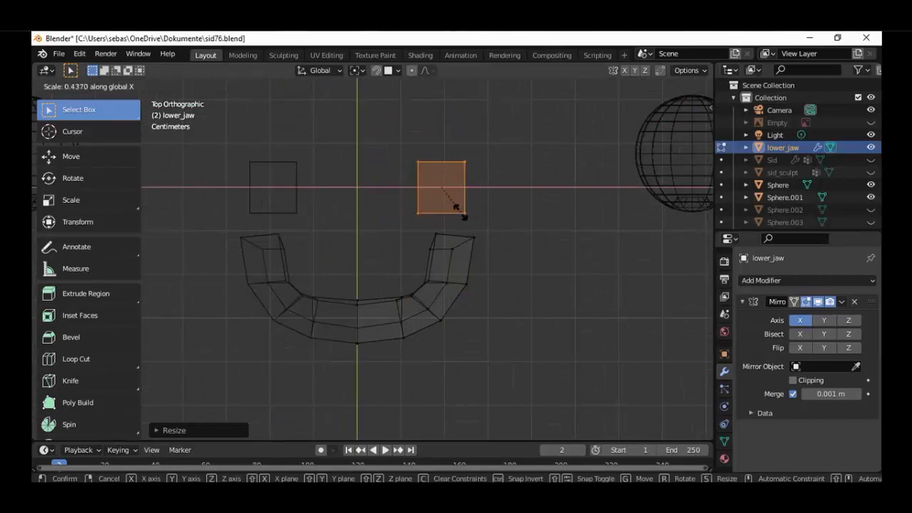
left_click(451, 203)
Move the plane from behind the jaw onto its front segment and scale it down to about 0.6
key("g")
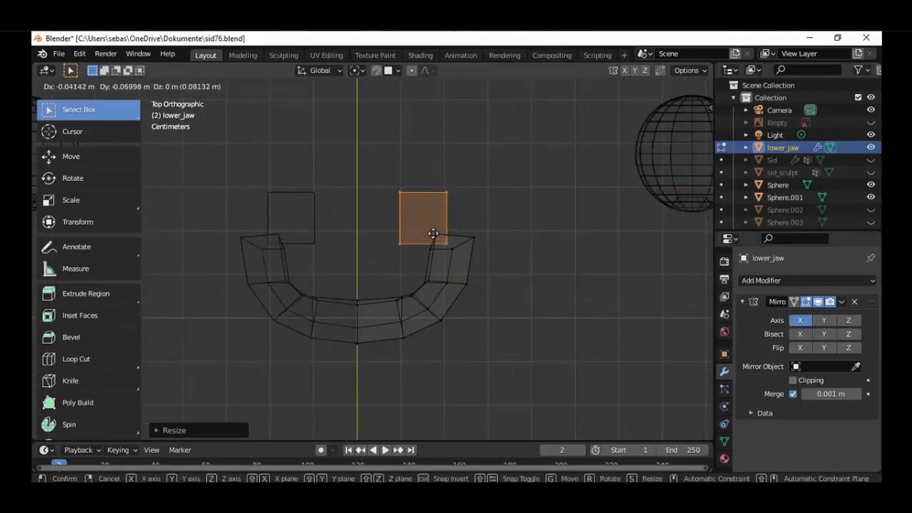
left_click(434, 320)
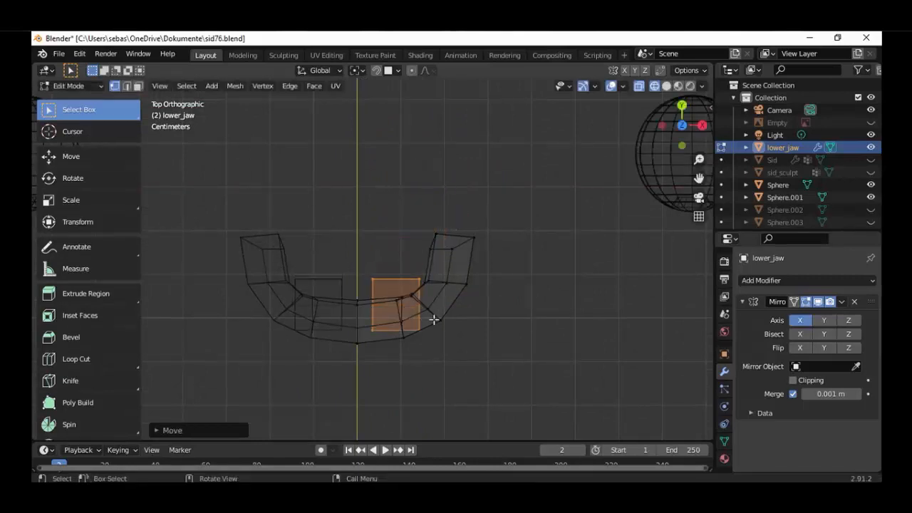
scroll(434, 320, "up", 2)
key("s")
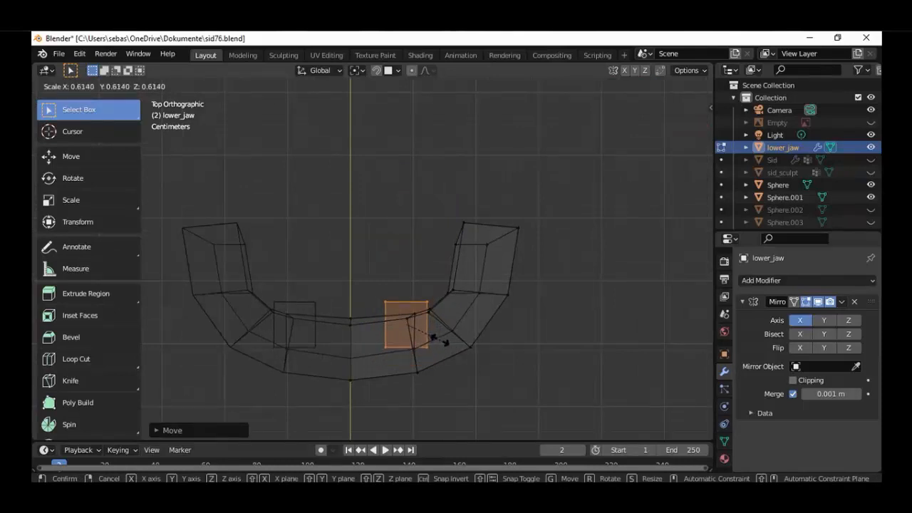
left_click(414, 325)
Center the plane within the jaw's front segment beside the mirror axis and shrink it to about 0.86
key("g")
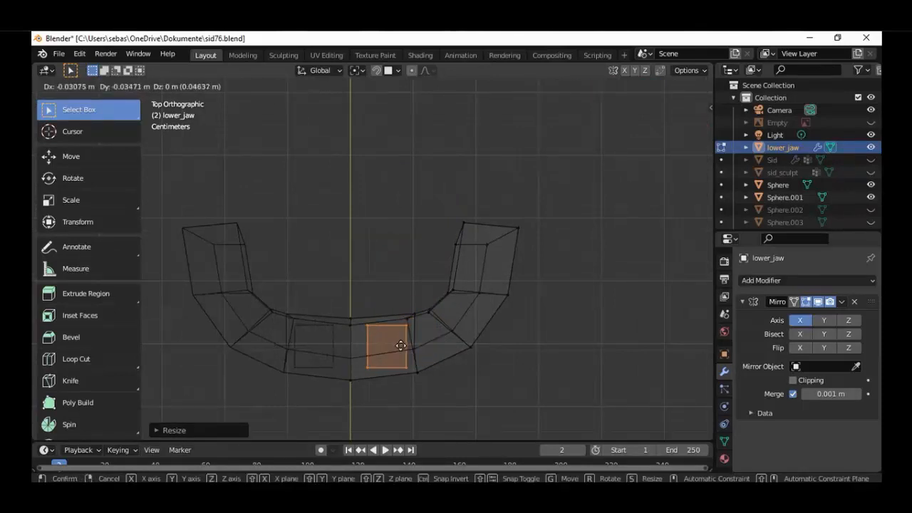
left_click(397, 346)
key("s")
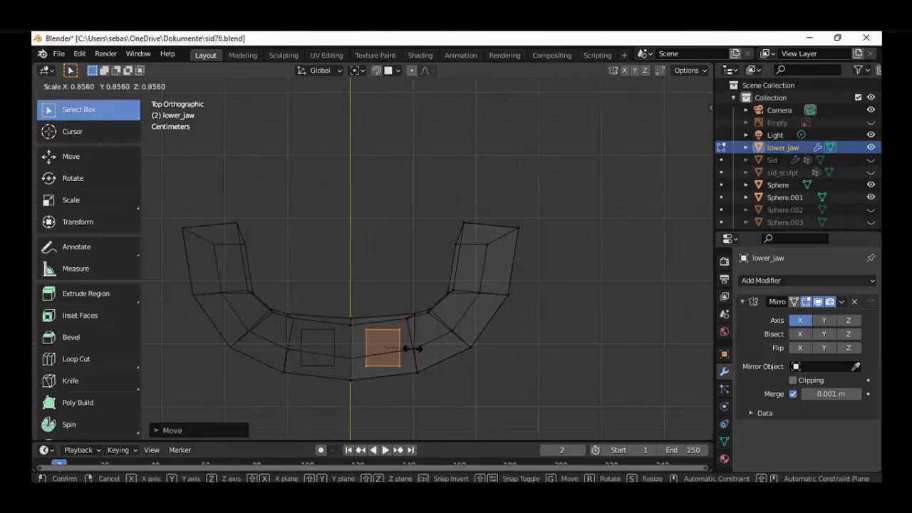
left_click(412, 348)
Move the plane vertically along Z in front view so it lies on the jaw's upper surface
key("KP_1")
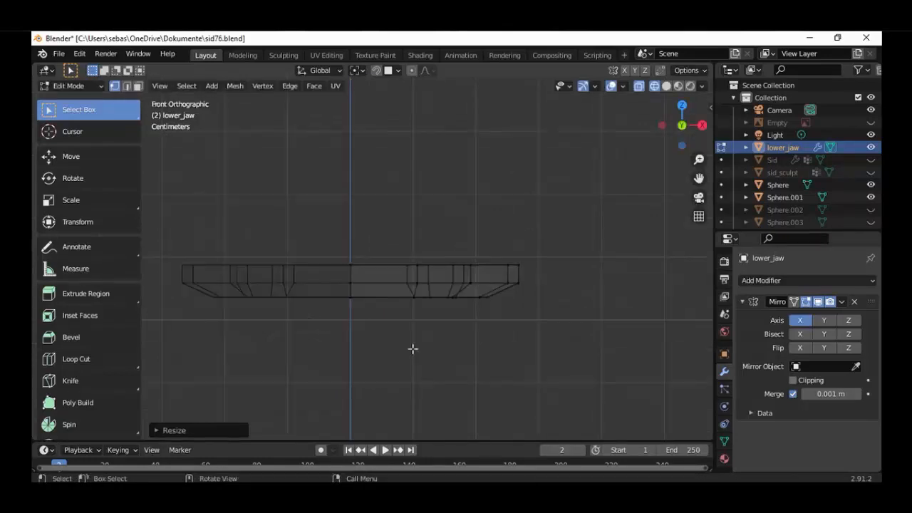
key("g")
key("z")
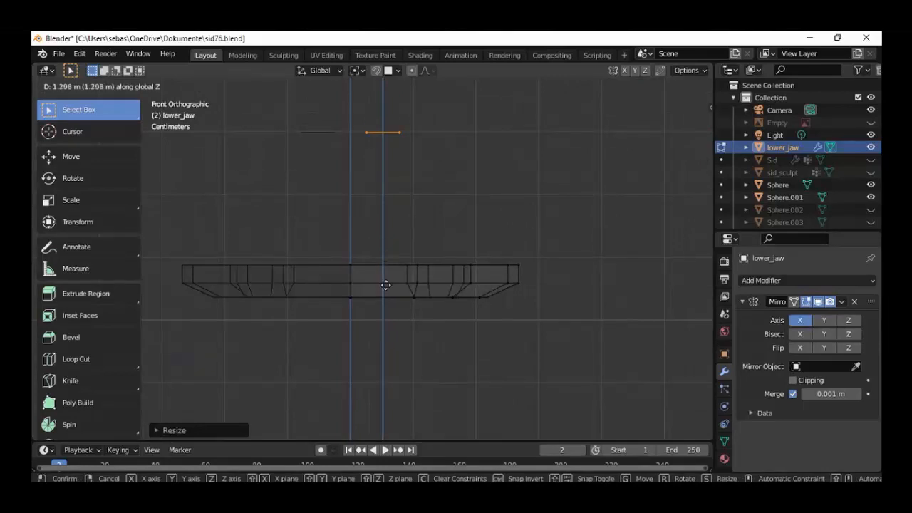
left_click(386, 386)
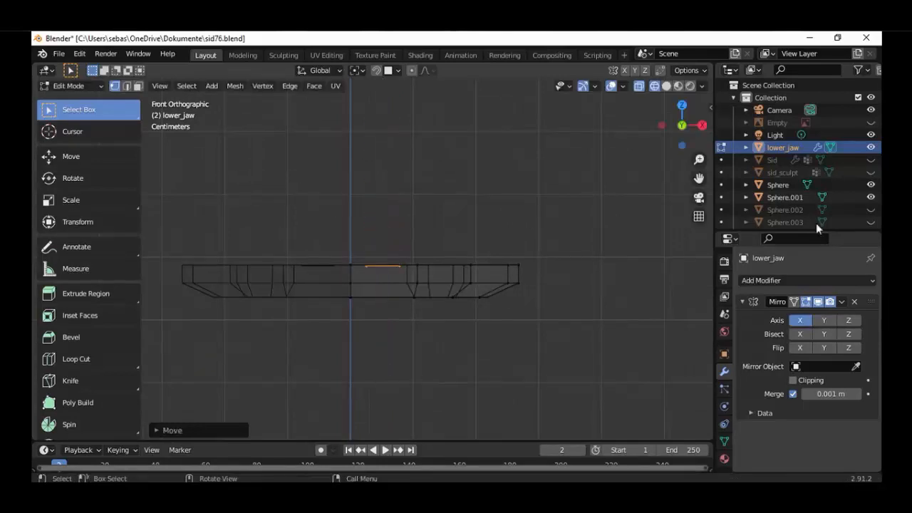
Make the Sid object visible and scale the plane along Y to about 0.59 in top view
left_click(870, 160)
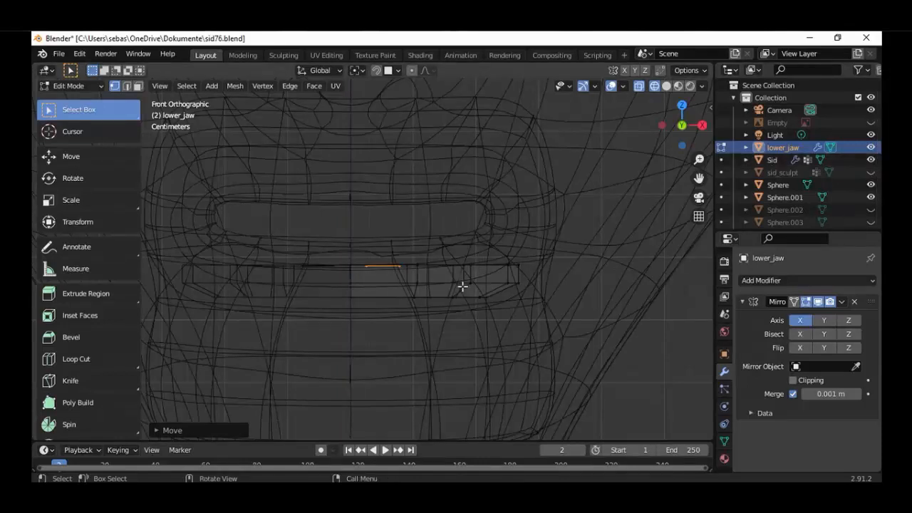
key("KP_7")
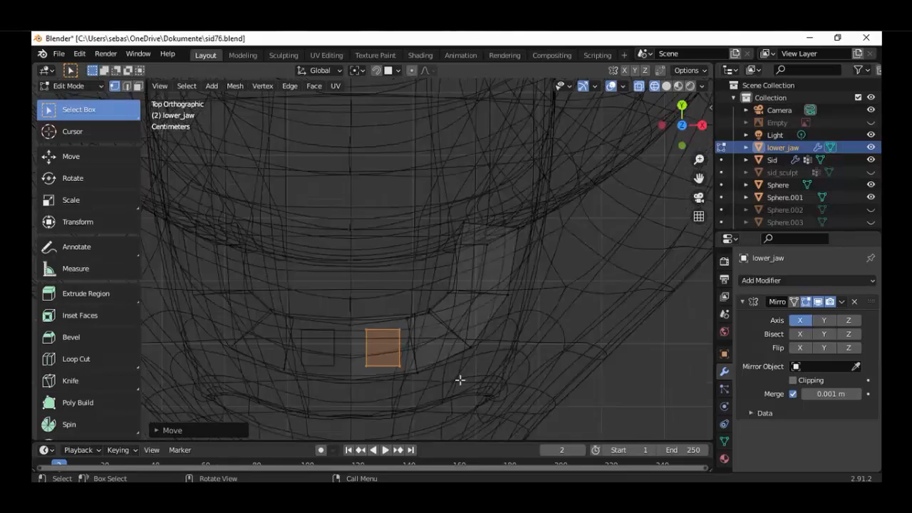
key("s")
key("y")
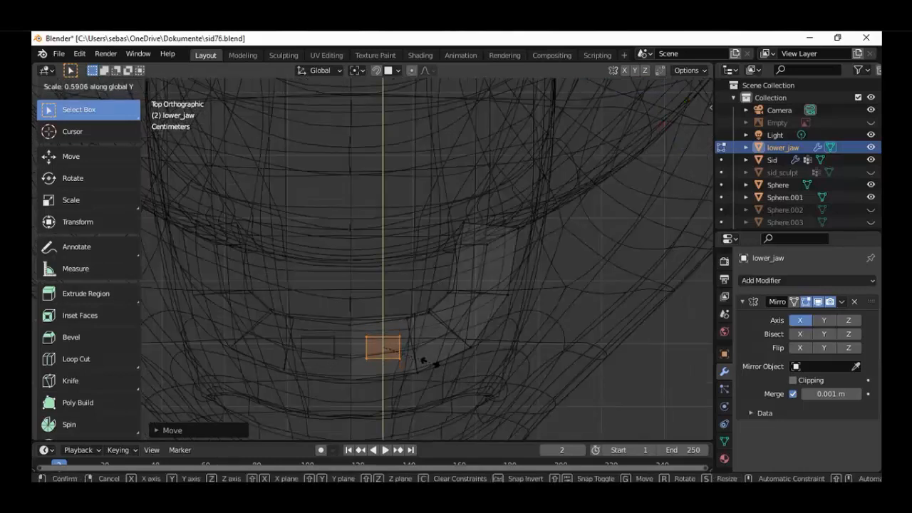
left_click(426, 360)
Move the plane along X toward the centerline, leaving only a narrow gap to its mirrored copy
key("g")
key("x")
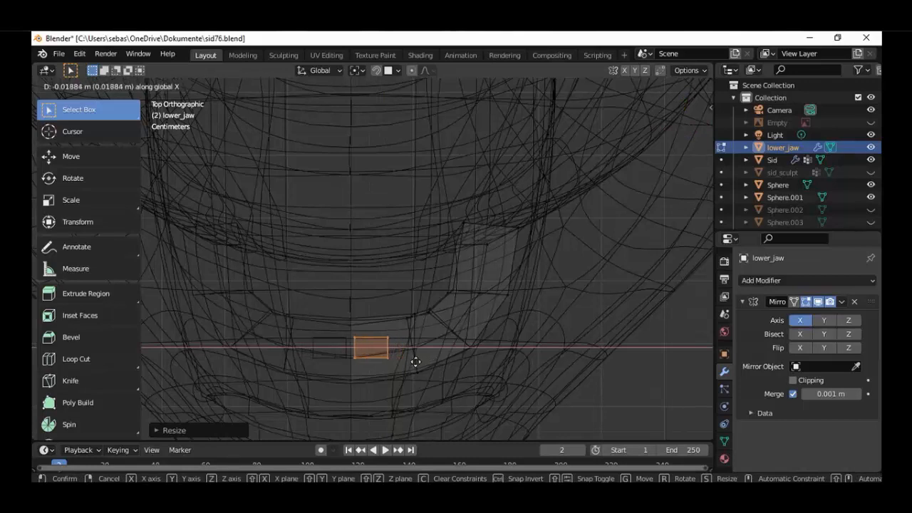
left_click(398, 373)
scroll(398, 373, "up", 3)
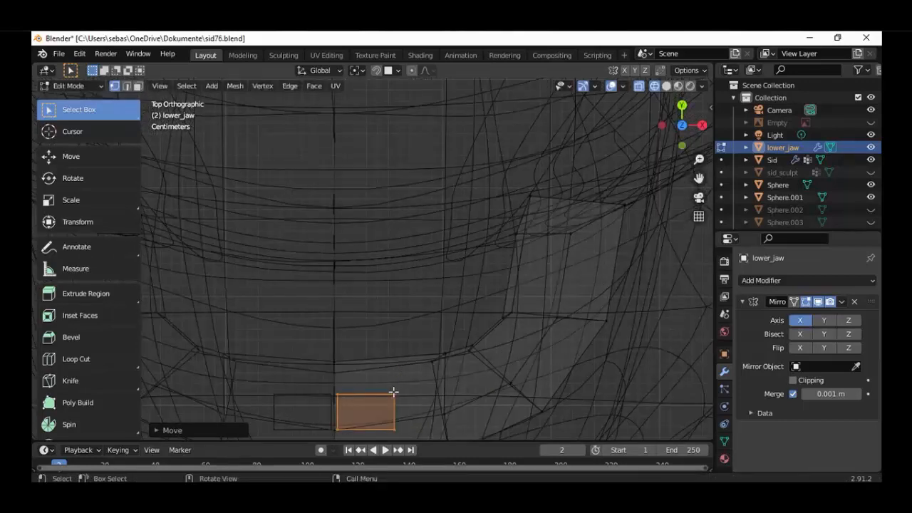
key("g")
key("x")
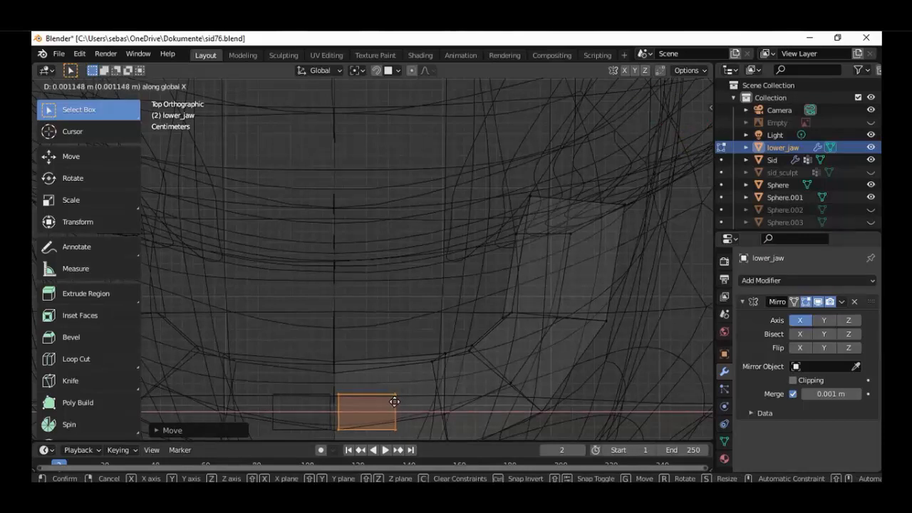
left_click(395, 401)
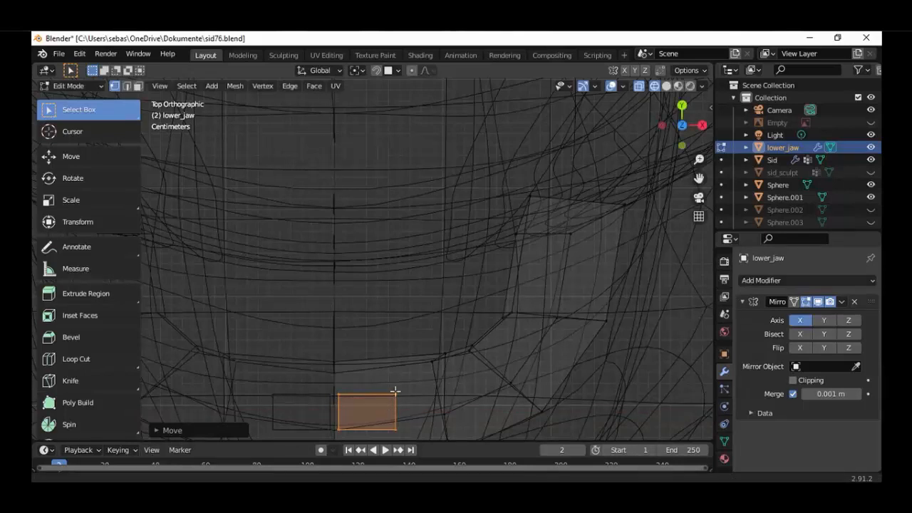
Subdivide the plane once into four faces
middle_click_drag(389, 415, 400, 376, "shift")
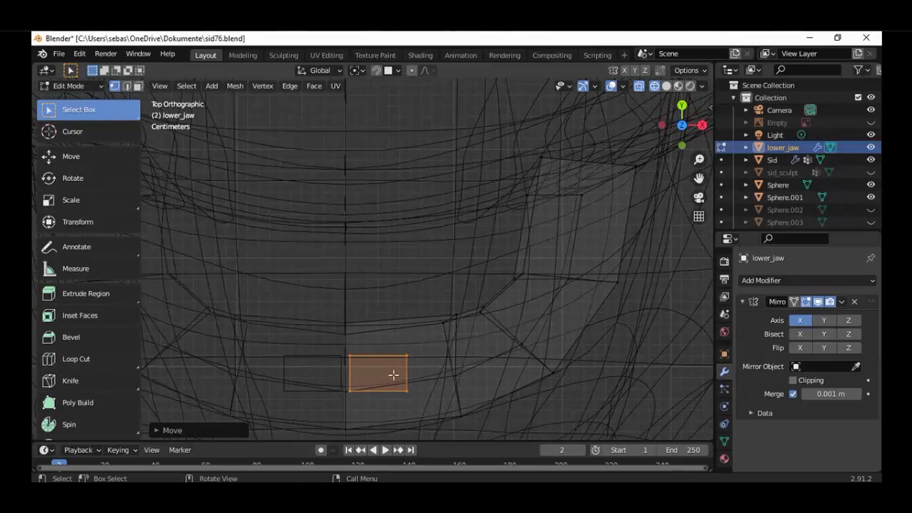
key("w")
right_click(412, 340)
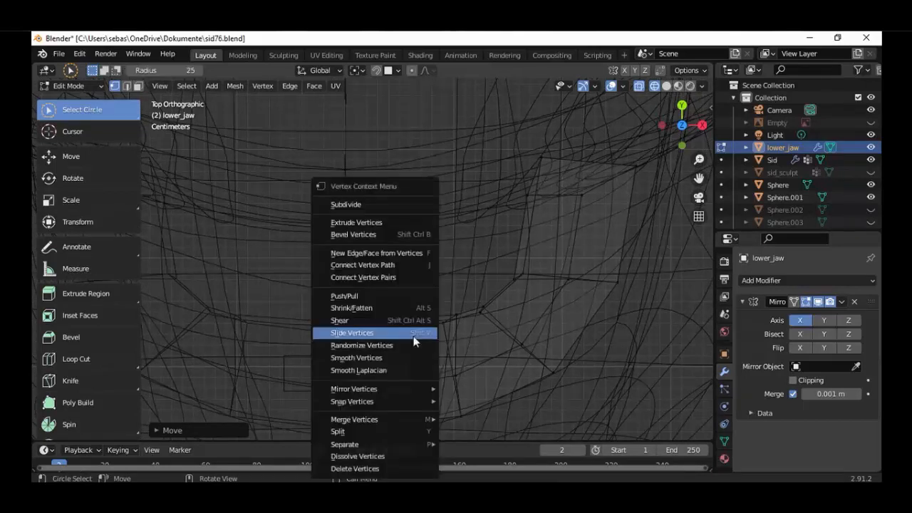
right_click(385, 372)
left_click(335, 204)
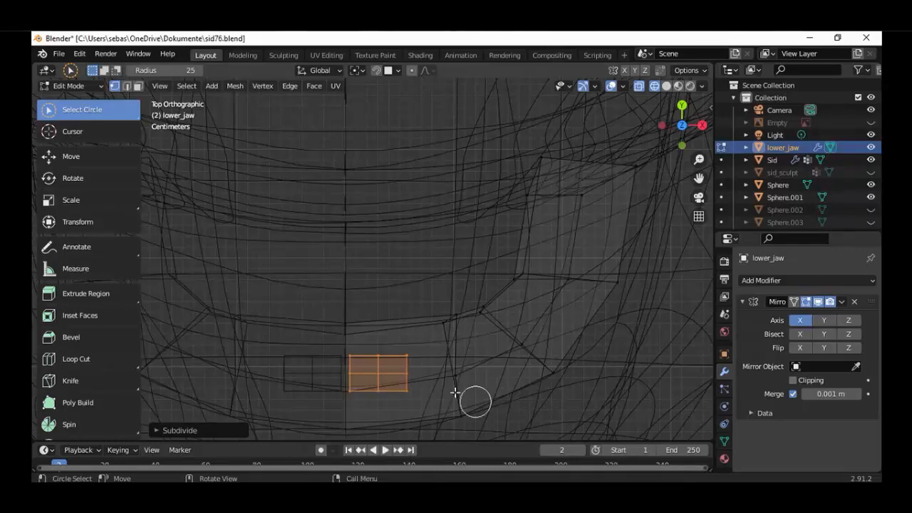
Select the middle vertices of the plane's front and back edges and scale them slightly outward along Y
left_click_drag(379, 358, 380, 358)
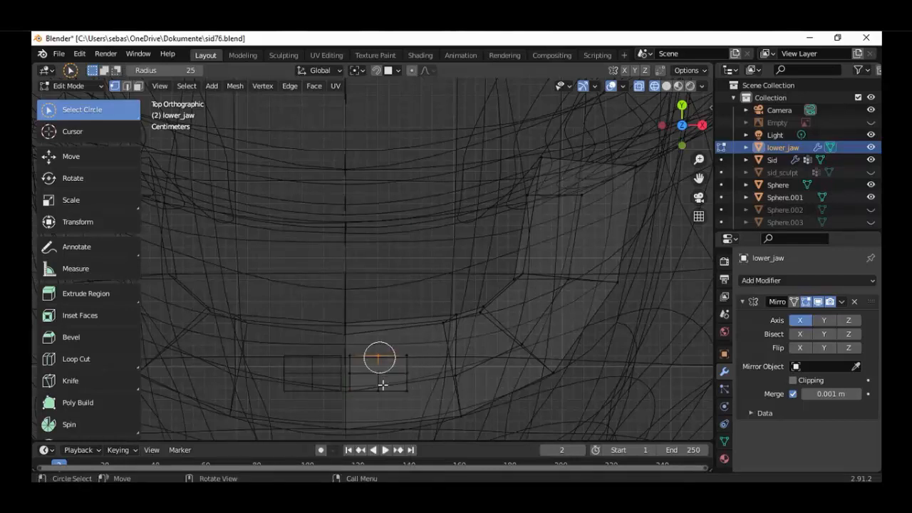
left_click(381, 386, "shift")
key("s")
key("y")
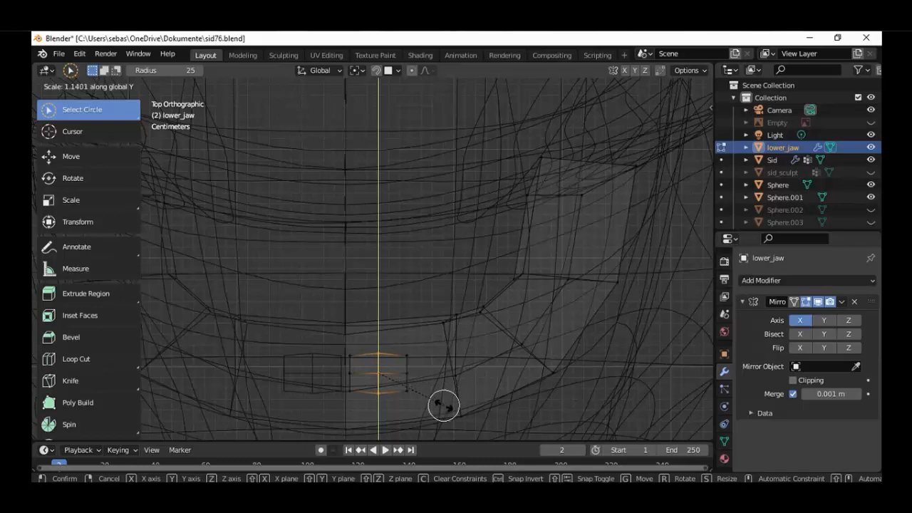
left_click(411, 378)
Select only the middle vertices of the plane's two side edges and scale them slightly outward along X
left_click_drag(392, 379, 350, 374)
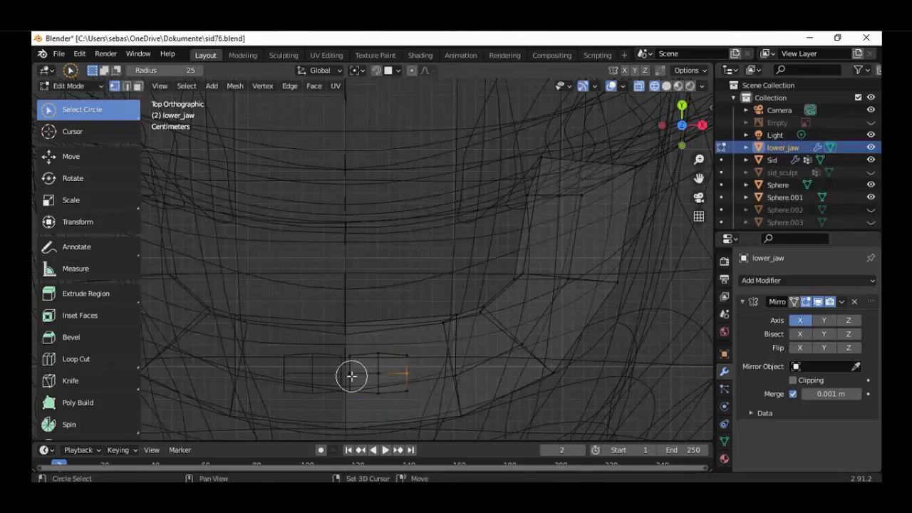
key("s")
key("x")
right_click(407, 381)
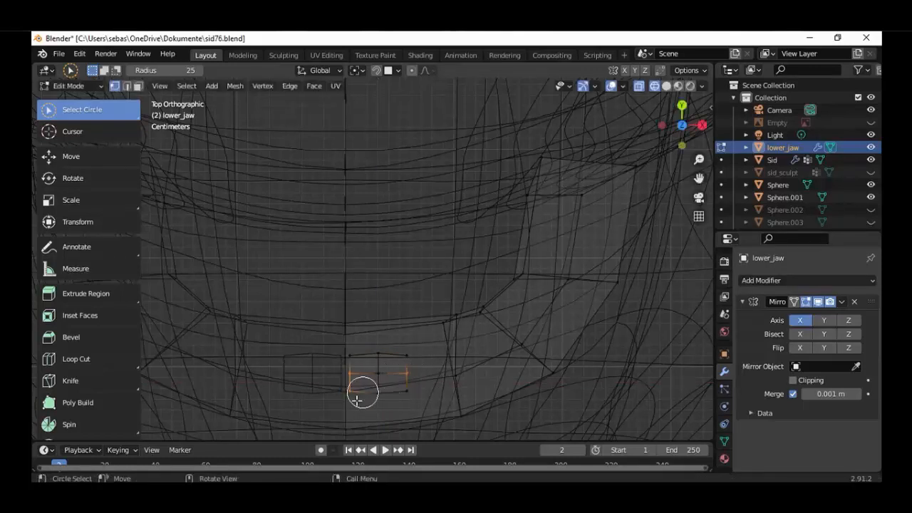
key("KP_5")
right_click(355, 396)
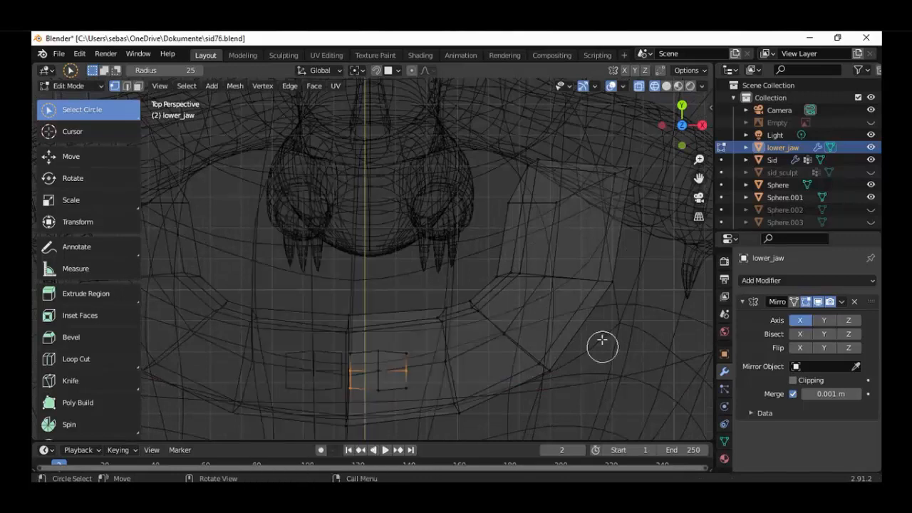
key("c")
middle_click(351, 395)
right_click(387, 389)
scroll(388, 389, "up", 4)
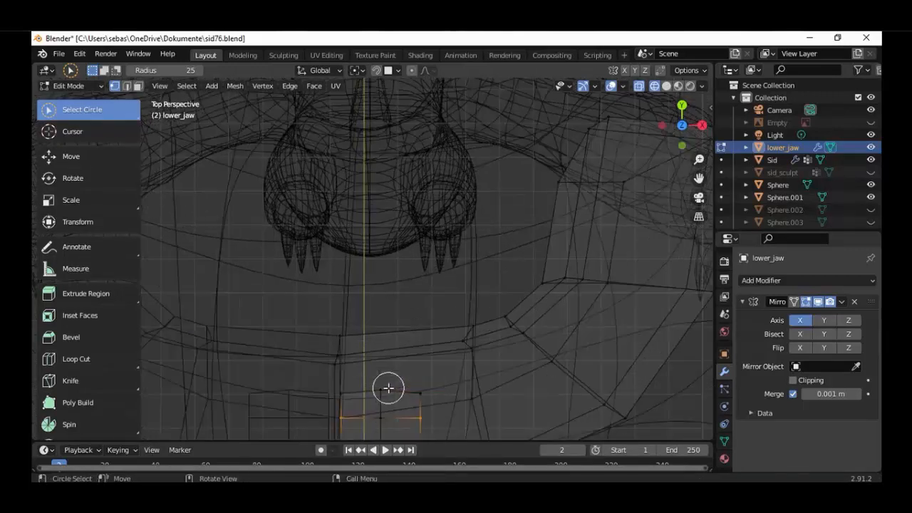
scroll(396, 386, "down", 2)
key("s")
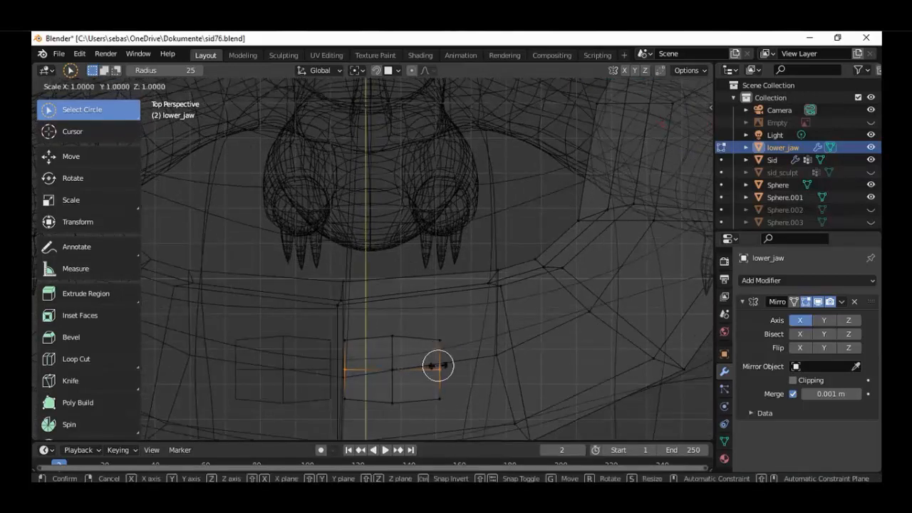
key("x")
left_click(439, 369)
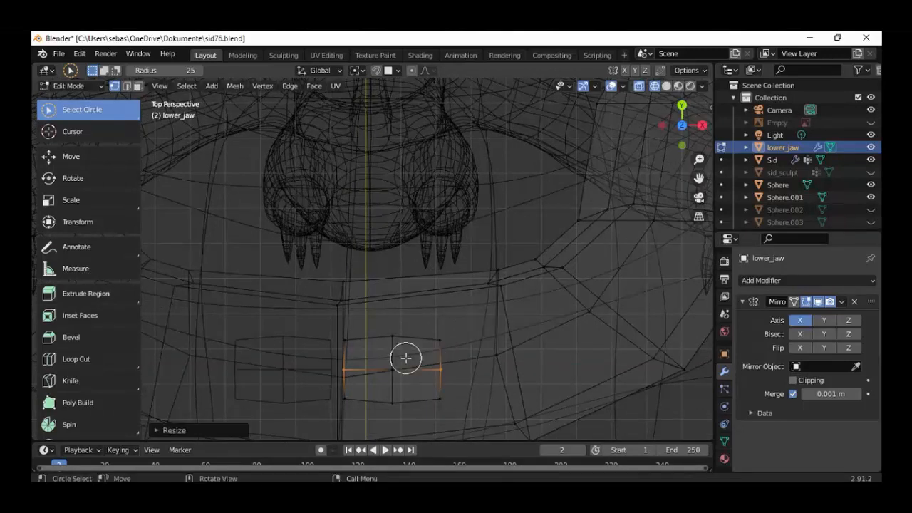
Select the whole linked plane, shift it about 0.0017 m along X and scale it to about 0.64 along Y
key("ctrl+l")
key("g")
key("x")
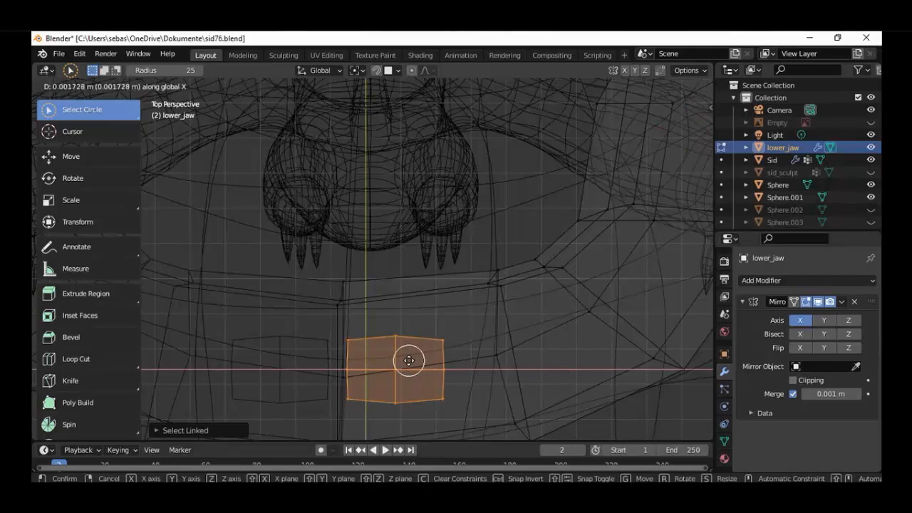
left_click(409, 361)
key("s")
key("y")
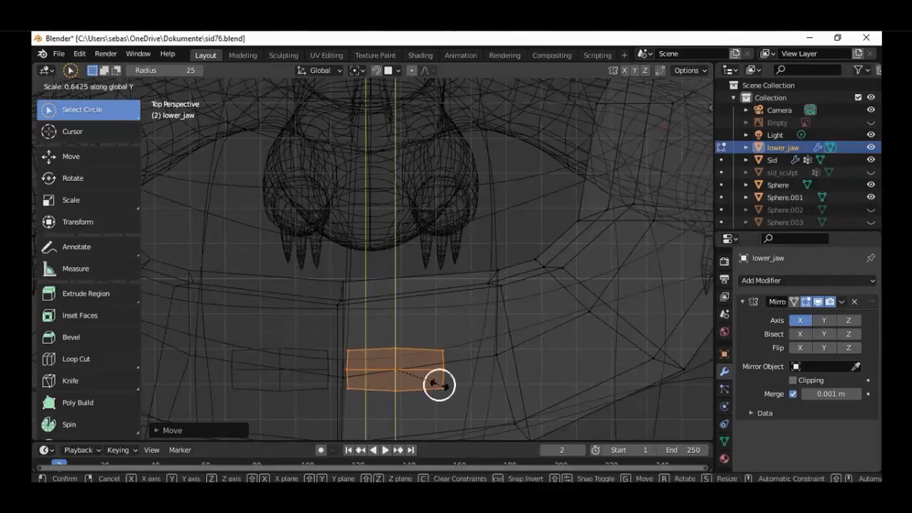
left_click(439, 386)
middle_click_drag(446, 391, 429, 311)
key("KP_1")
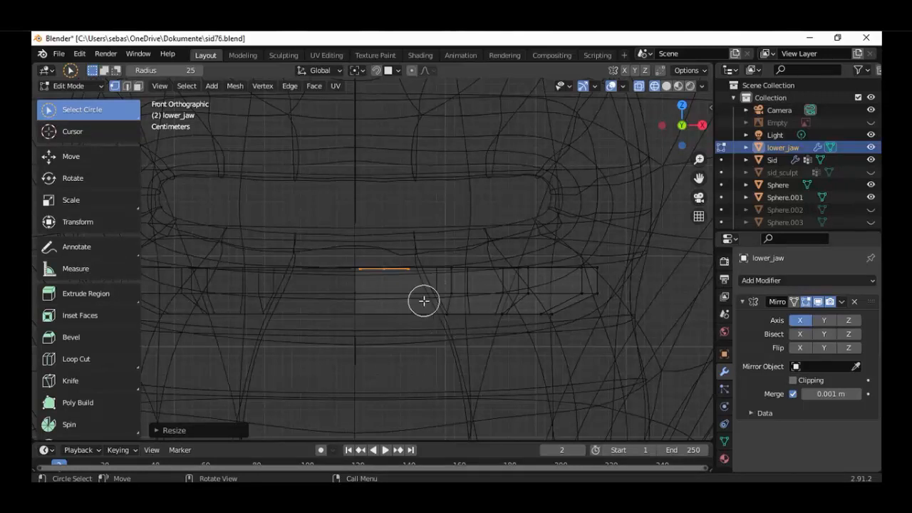
key("g")
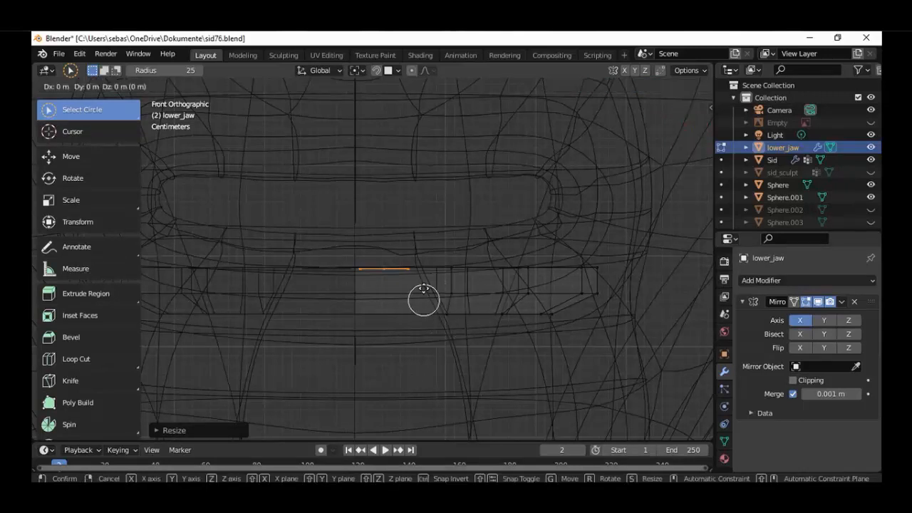
key("z")
key("Escape")
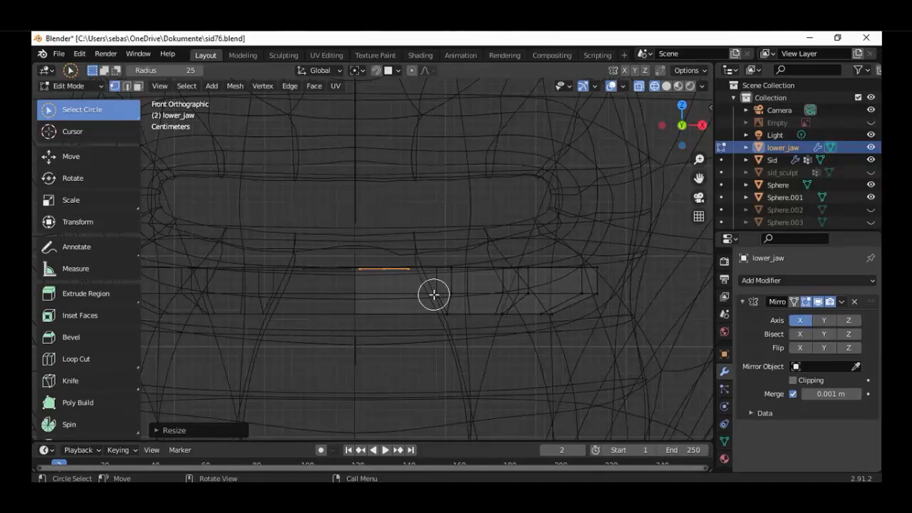
Extrude the plane and raise the extruded face about 0.05 m along Z to form a tooth block
key("e")
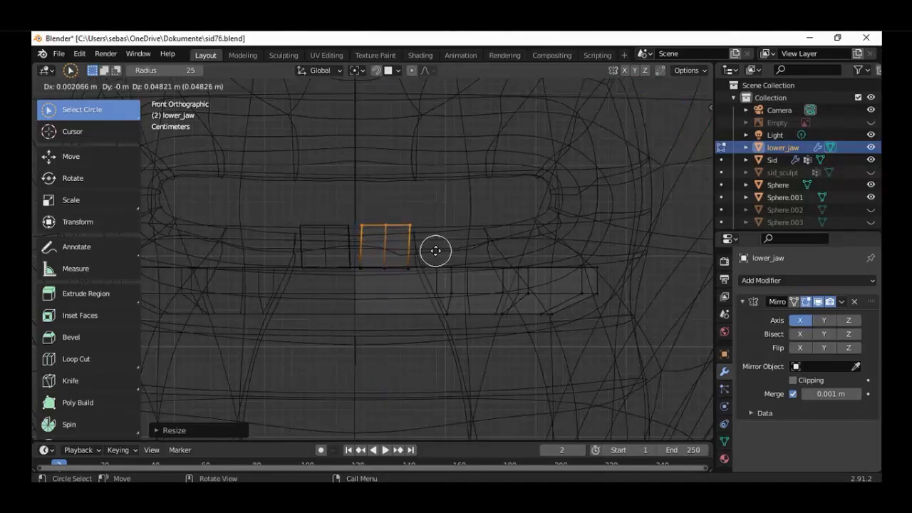
key("Escape")
key("g")
key("z")
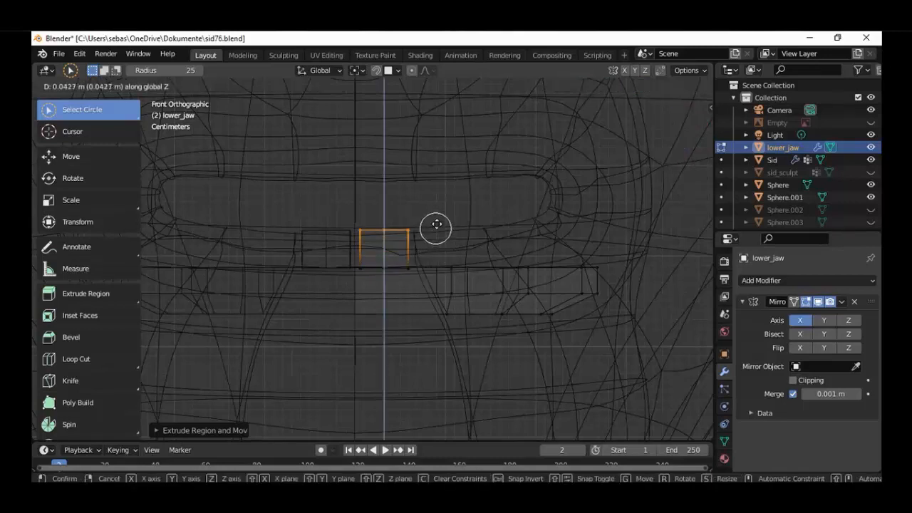
left_click(437, 221)
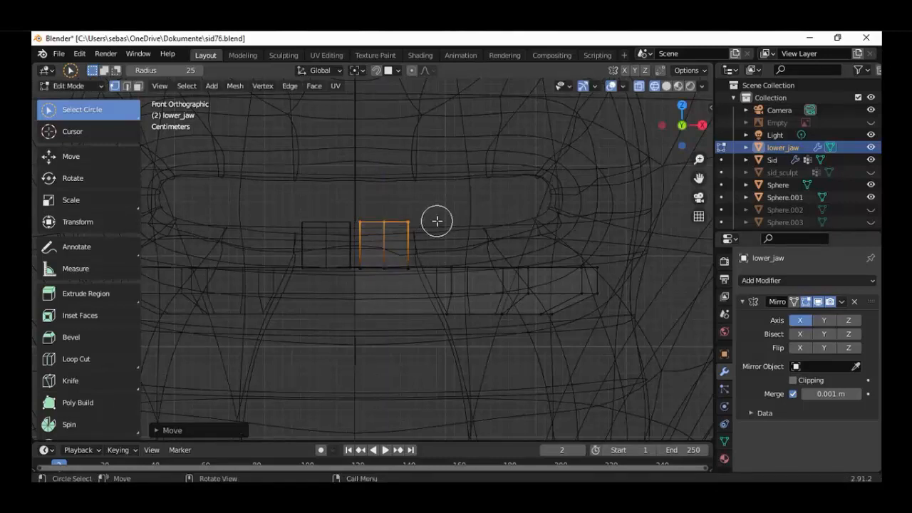
middle_click_drag(440, 222, 394, 266)
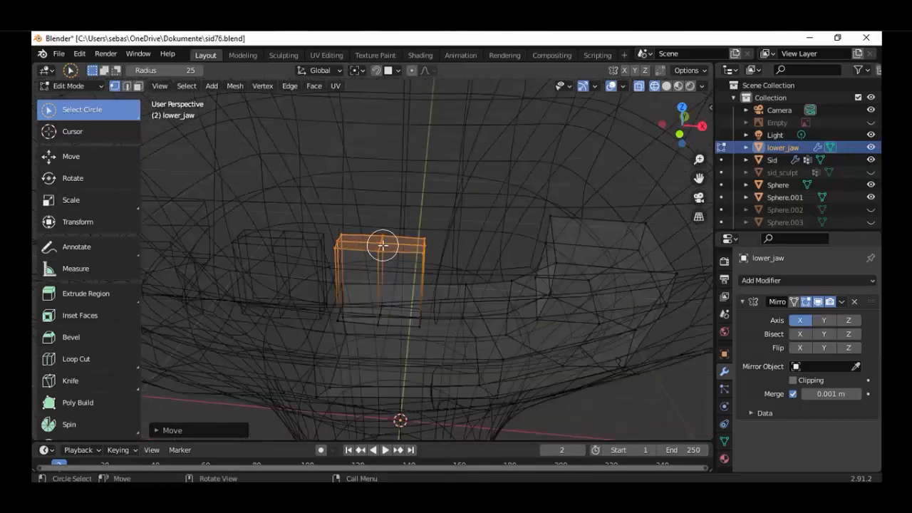
Select only the centre vertex of the tooth block's top face and raise it about 0.0046 m along Z
left_click(383, 245)
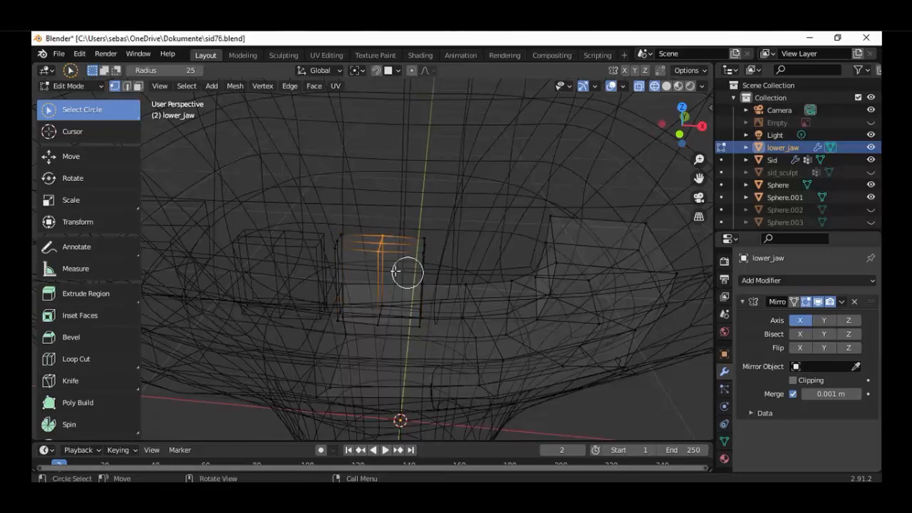
middle_click_drag(407, 271, 349, 235)
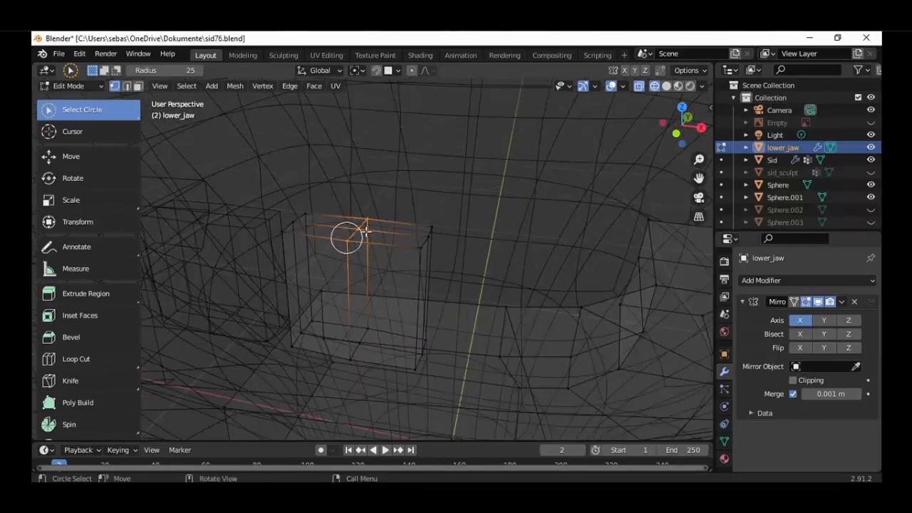
right_click(388, 215)
key("Escape")
key("c")
mouse_move(360, 226)
left_mouse_down()
mouse_move(359, 241)
mouse_move(395, 229)
mouse_move(362, 230)
mouse_move(375, 240)
left_mouse_up()
scroll(361, 226, "up", 3)
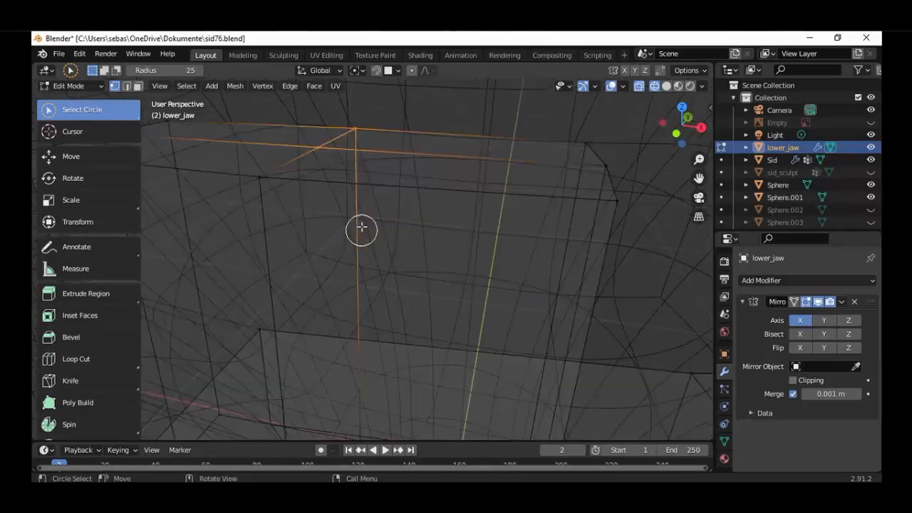
key("alt+a")
left_click(319, 152)
scroll(340, 183, "down", 4)
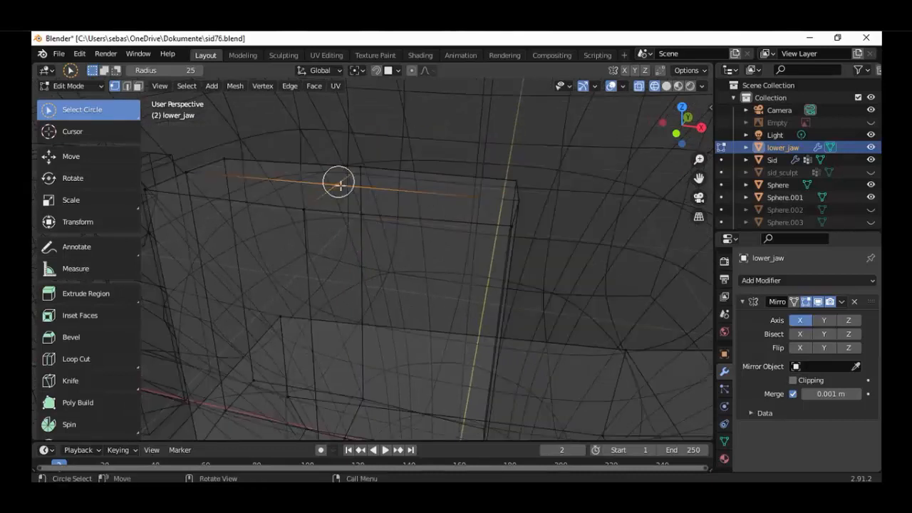
key("KP_1")
key("g")
key("z")
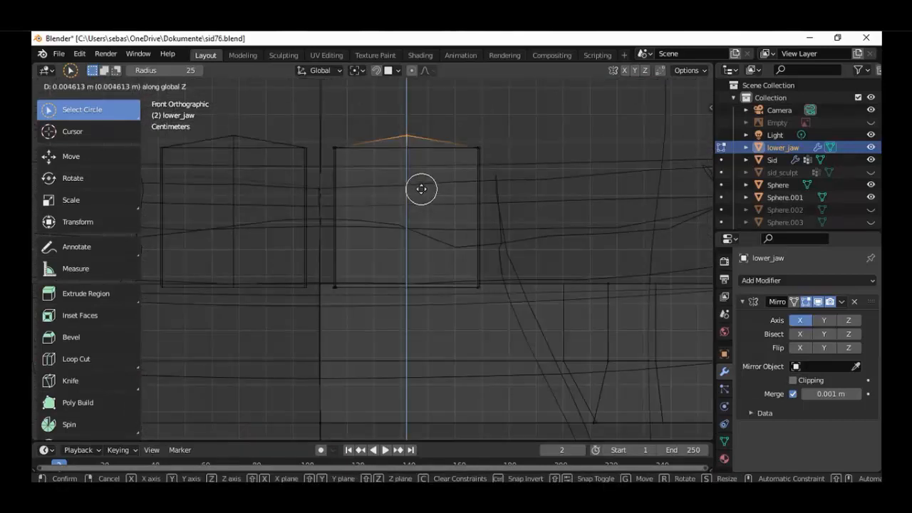
left_click(423, 190)
Add a Subdivision Surface modifier to the lower jaw and switch the viewport to solid shading
middle_click_drag(422, 190, 414, 274)
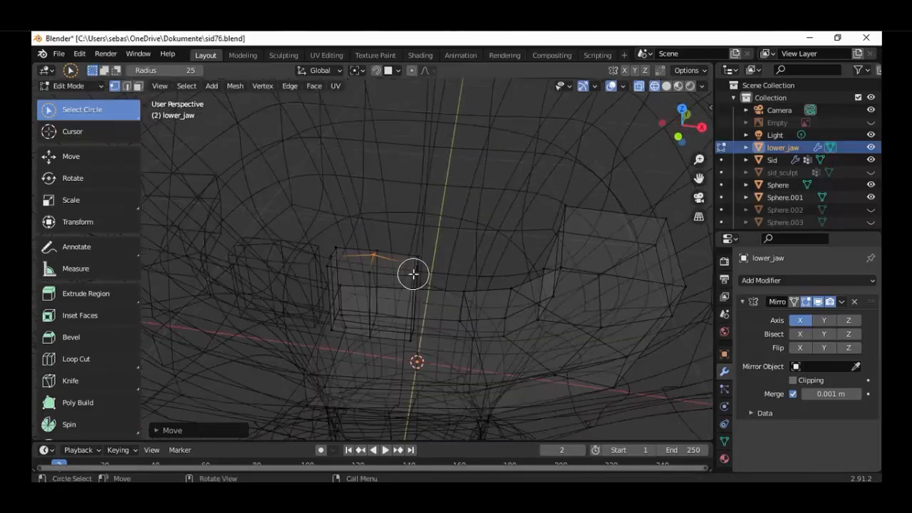
scroll(414, 273, "down", 3)
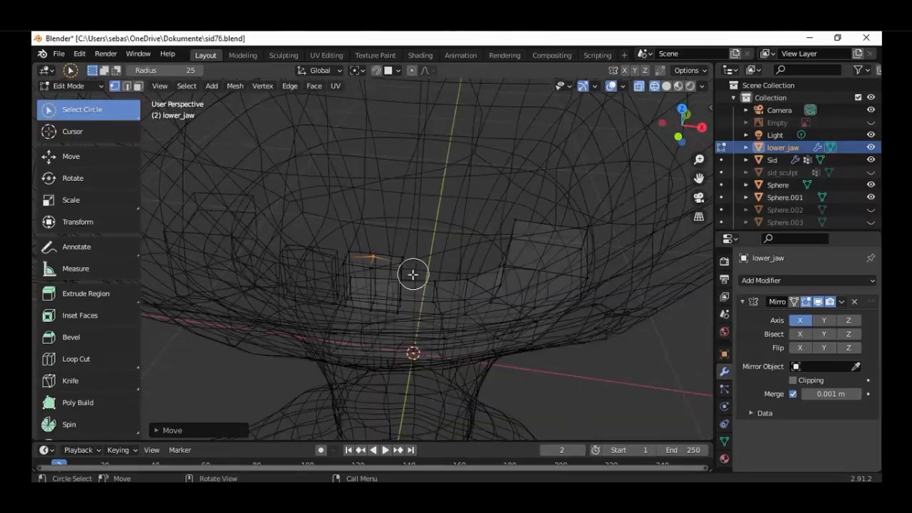
left_click(760, 281)
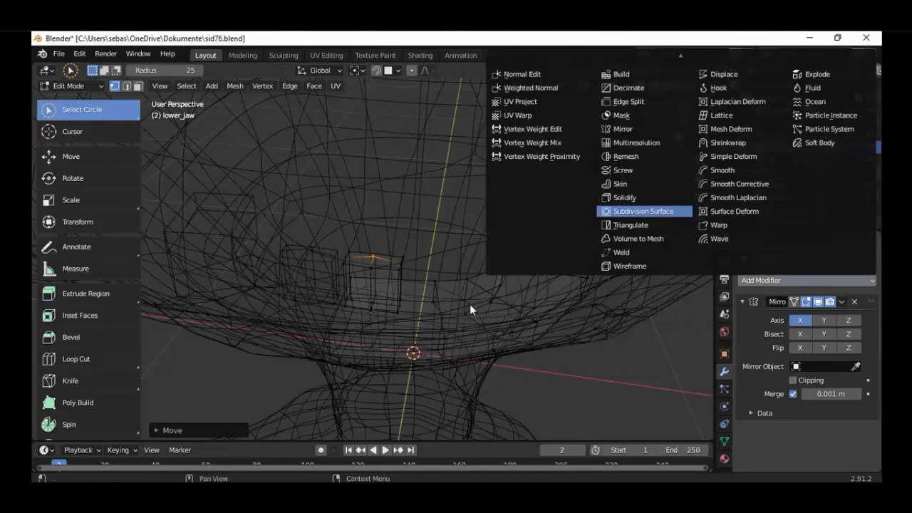
left_click(641, 211)
mouse_move(416, 293)
middle_mouse_down()
mouse_move(421, 283)
mouse_move(422, 314)
mouse_move(470, 288)
mouse_move(533, 298)
mouse_move(511, 287)
mouse_move(359, 301)
mouse_move(364, 290)
middle_mouse_up()
key("shift+z")
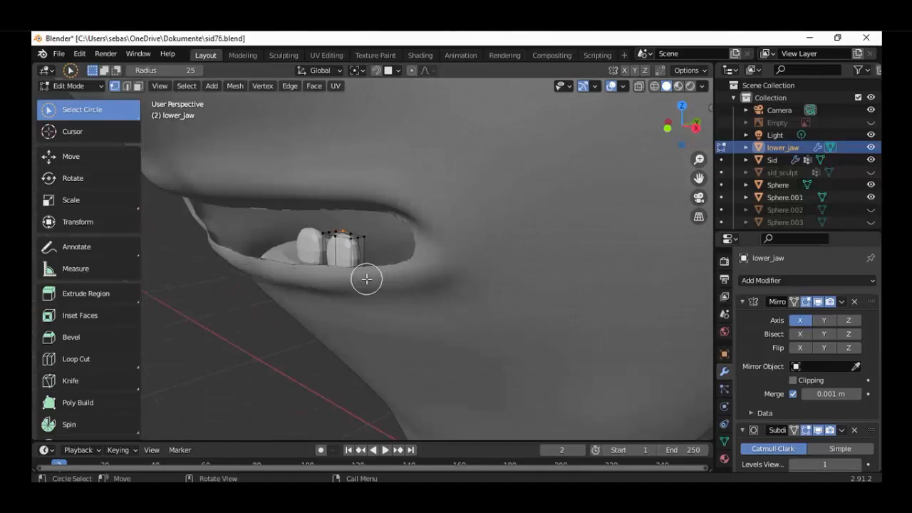
Select the whole linked tooth and move it about 0.026 m forward along negative Y, towards the front of the jaw
key("ctrl+l")
middle_click_drag(350, 252, 338, 276)
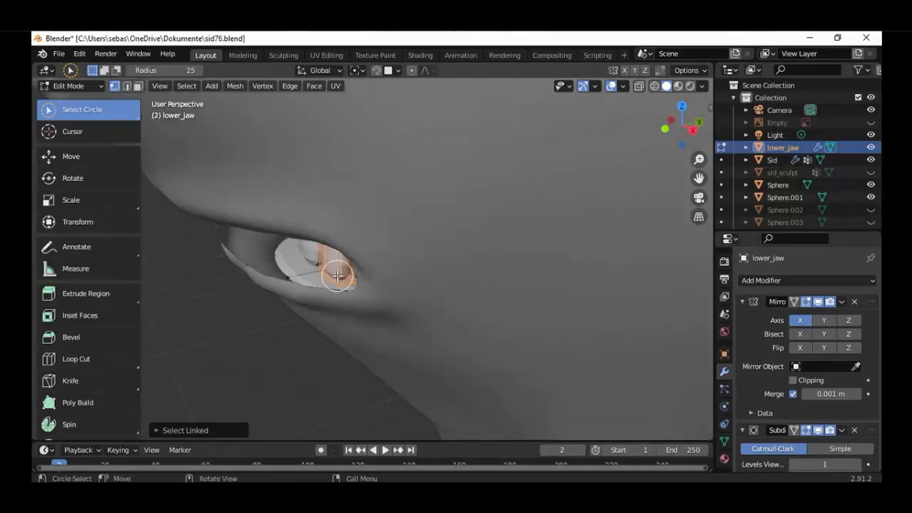
key("KP_3")
key("shift+z")
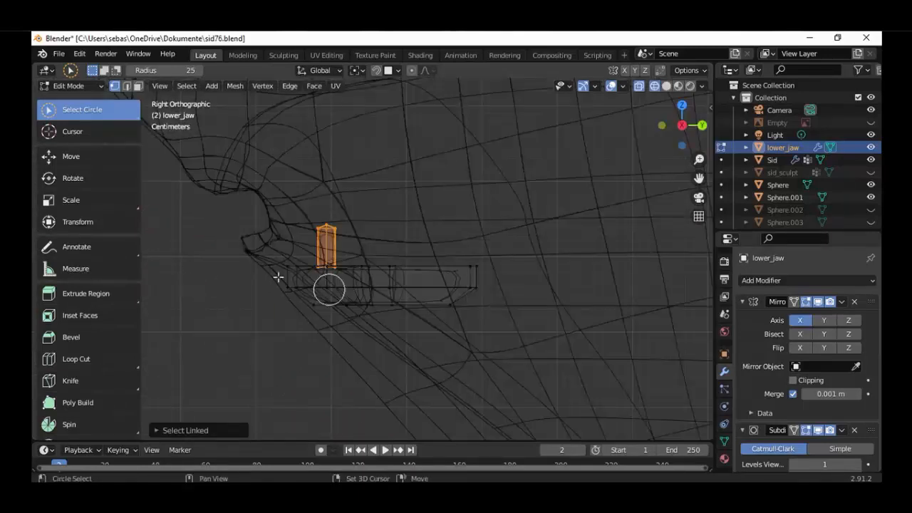
key("g")
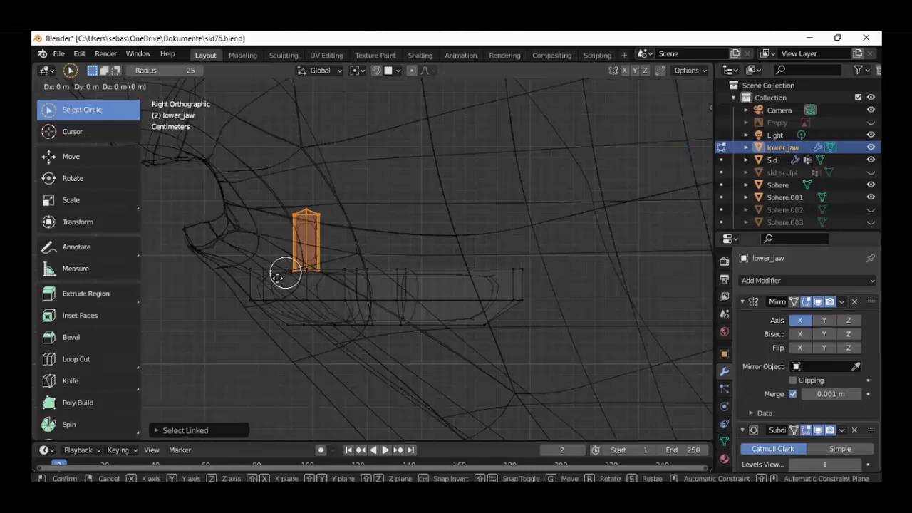
key("y")
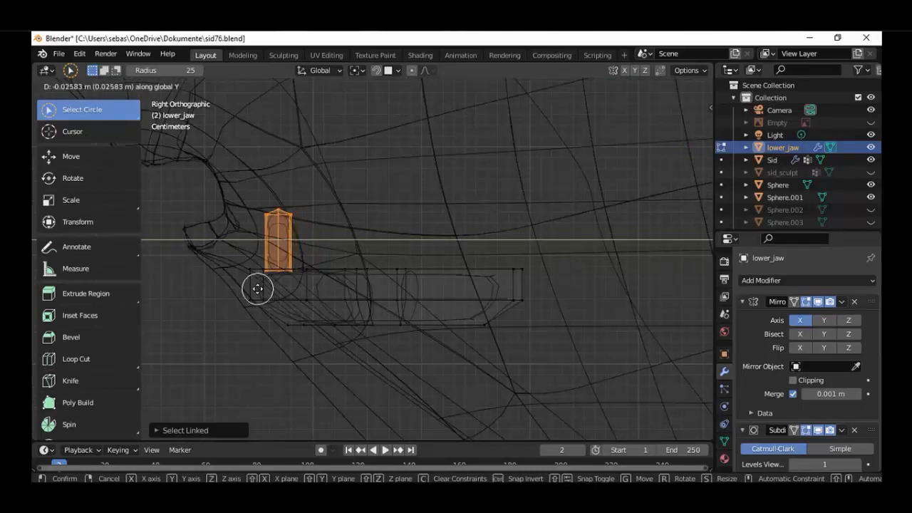
left_click(256, 289)
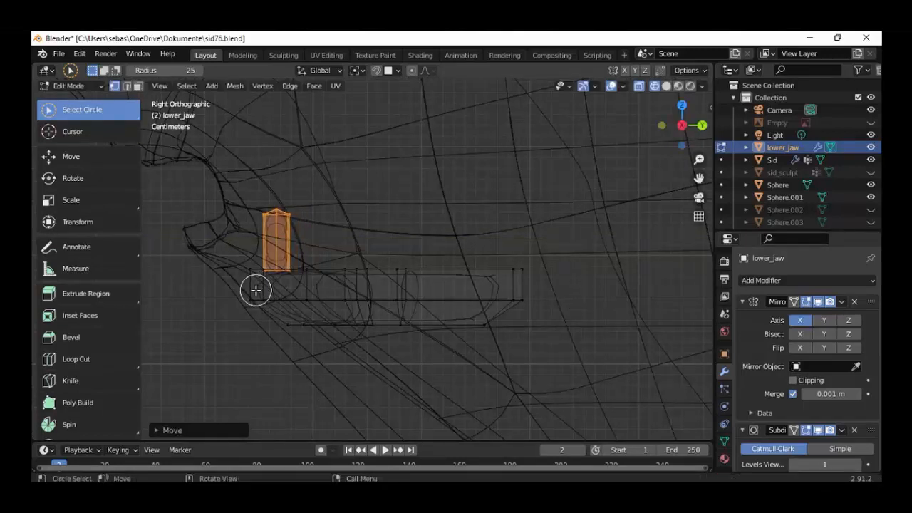
Shift the selected tooth about 0.003 m along negative X, closer to the mirror centreline
scroll(255, 290, "down", 5)
key("shift+z")
middle_click_drag(308, 303, 421, 312)
scroll(421, 311, "down", 1)
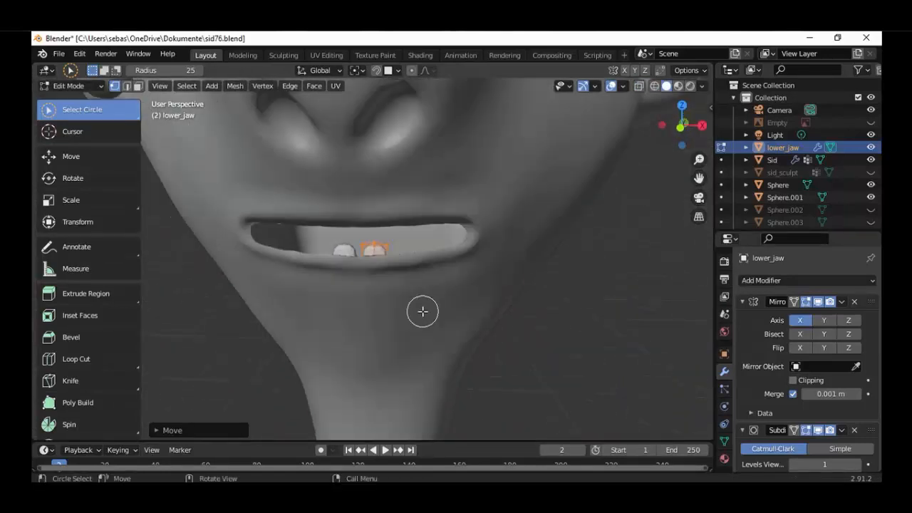
scroll(420, 309, "up", 4)
key("KP_5")
key("KP_1")
scroll(435, 240, "up", 3)
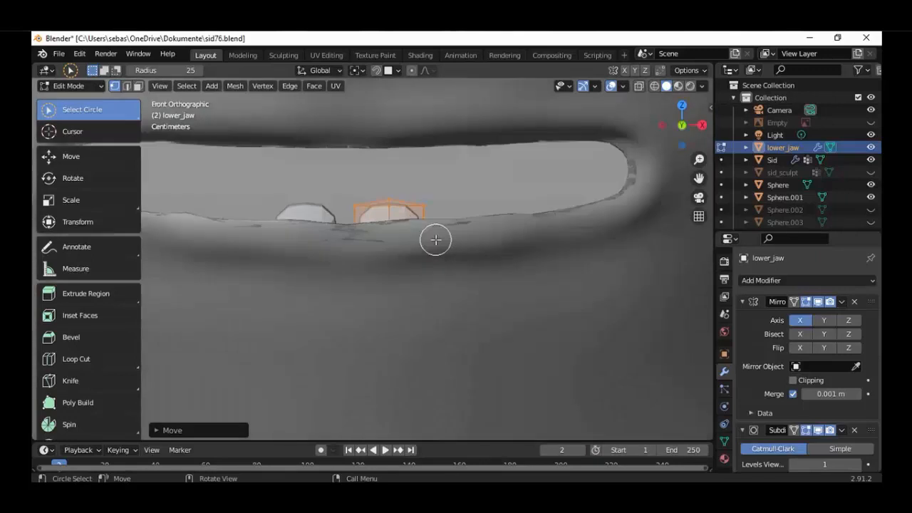
key("shift+z")
scroll(435, 241, "up", 2)
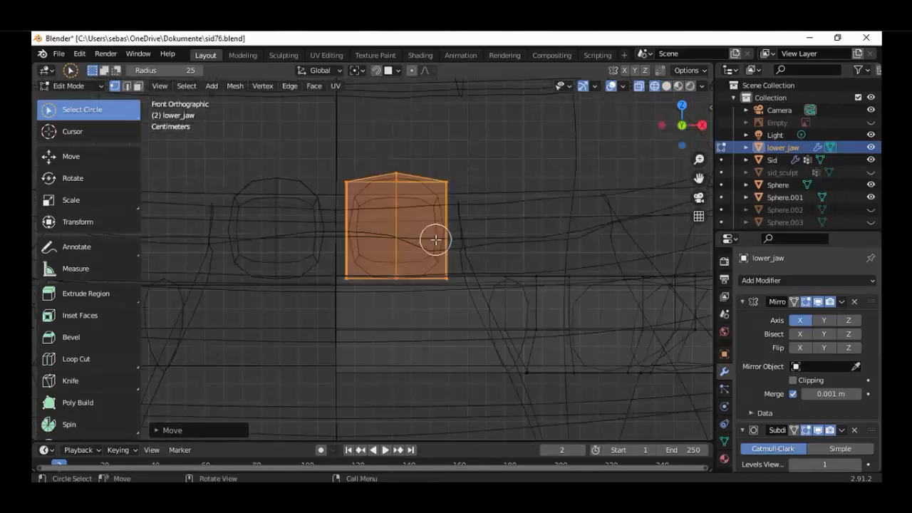
key("g")
key("x")
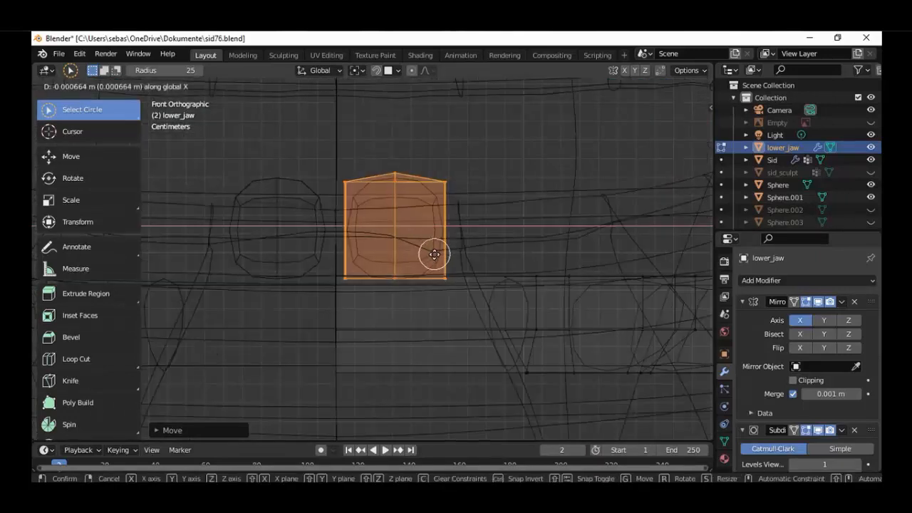
left_click(463, 278)
Deselect the tooth's top vertices and lower its bottom vertices about 0.013 m along Z
key("c")
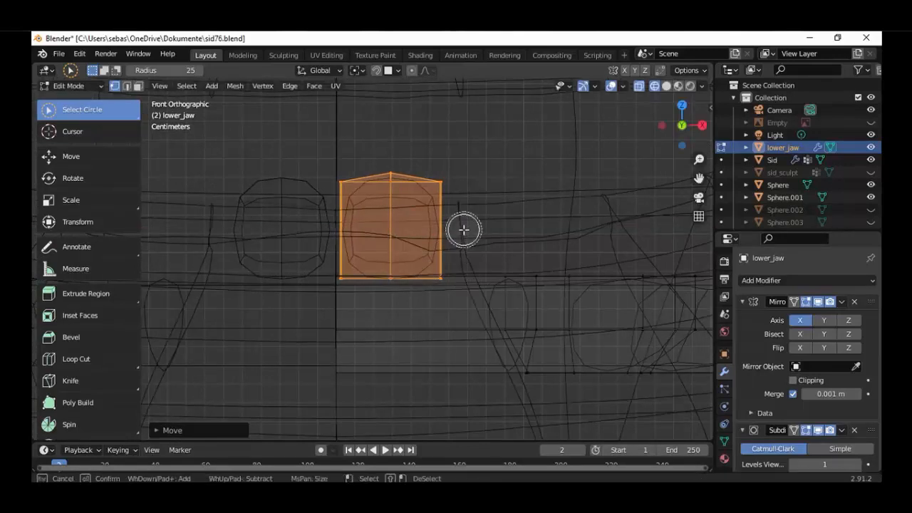
mouse_move(459, 203)
middle_mouse_down()
mouse_move(411, 186)
mouse_move(332, 196)
middle_mouse_up()
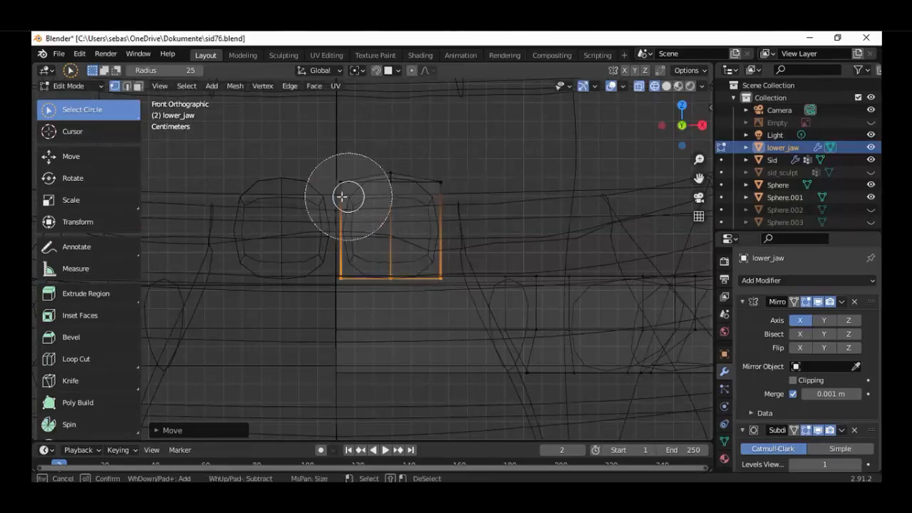
key("Escape")
key("g")
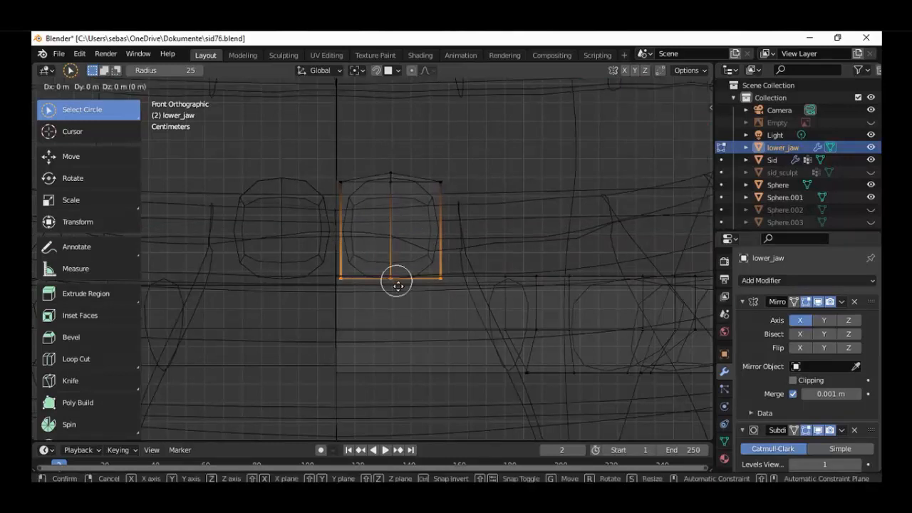
key("z")
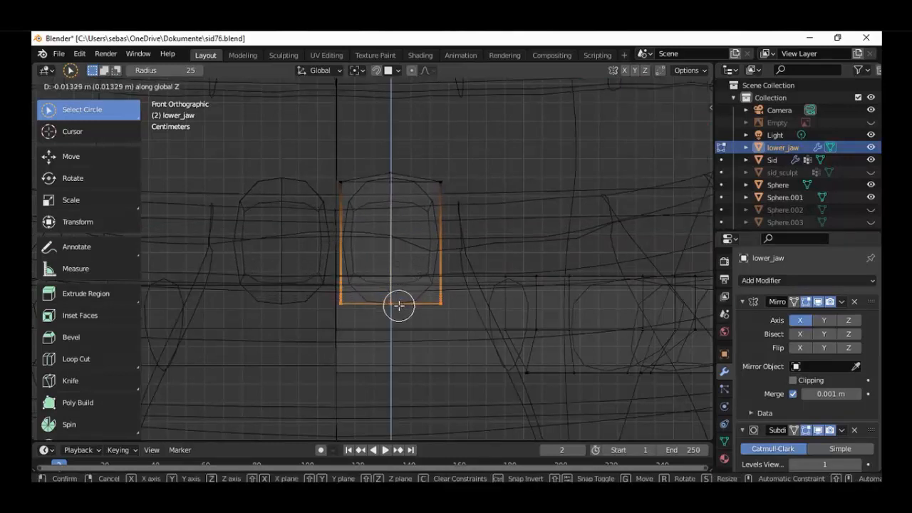
left_click(399, 305)
Select the whole linked tooth again and shift it about 0.0017 m along negative X towards its mirrored copy
scroll(399, 305, "down", 3)
key("shift+z")
mouse_move(416, 300)
middle_mouse_down()
mouse_move(480, 328)
mouse_move(508, 309)
mouse_move(444, 326)
mouse_move(407, 306)
mouse_move(503, 312)
mouse_move(454, 313)
mouse_move(438, 304)
middle_mouse_up()
scroll(426, 280, "up", 6)
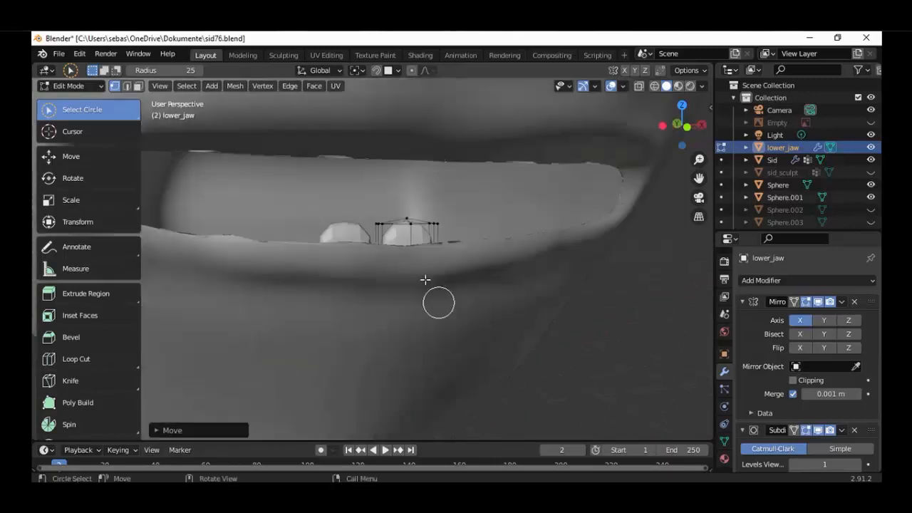
key("KP_1")
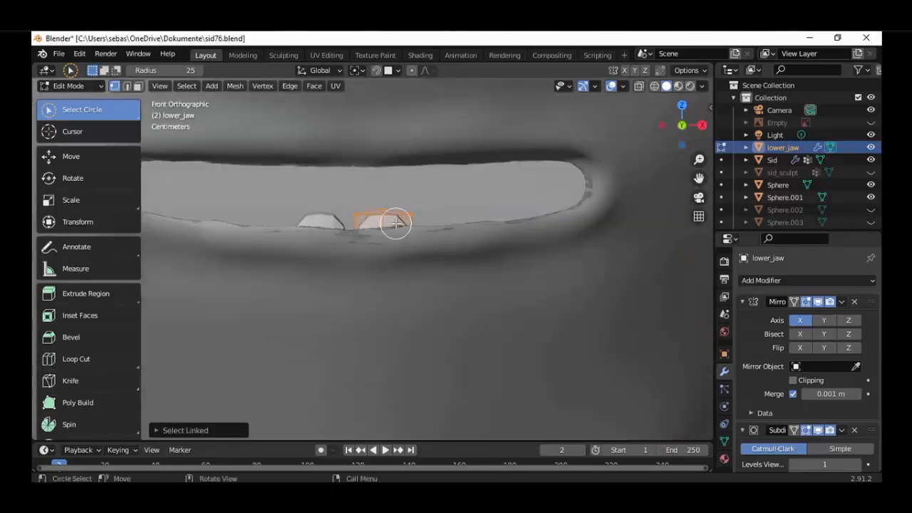
scroll(396, 223, "up", 3)
key("g")
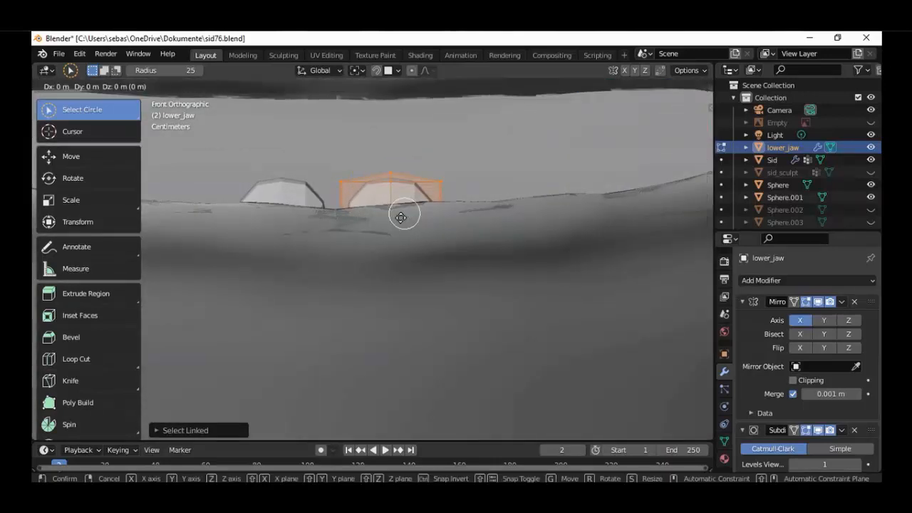
key("x")
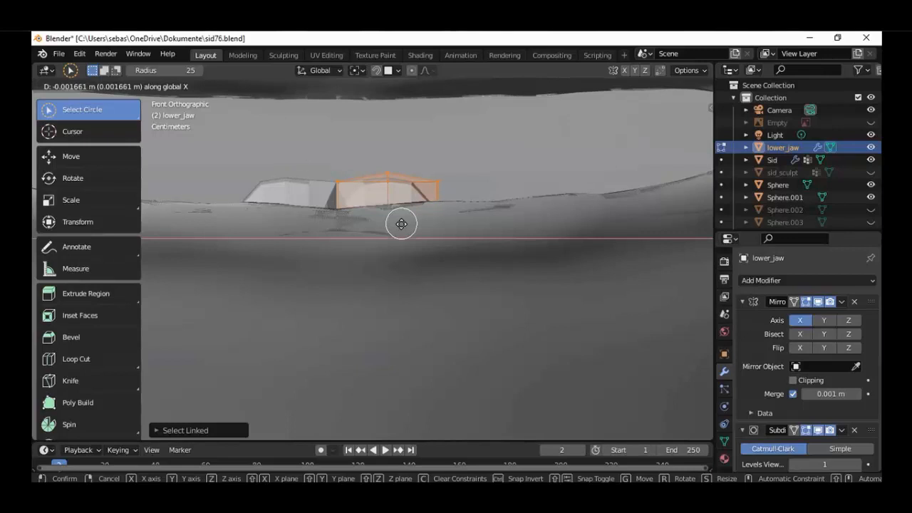
left_click(401, 223)
Duplicate the front tooth and place the copy just beside its outer side, slightly farther back along Y
scroll(406, 235, "down", 6)
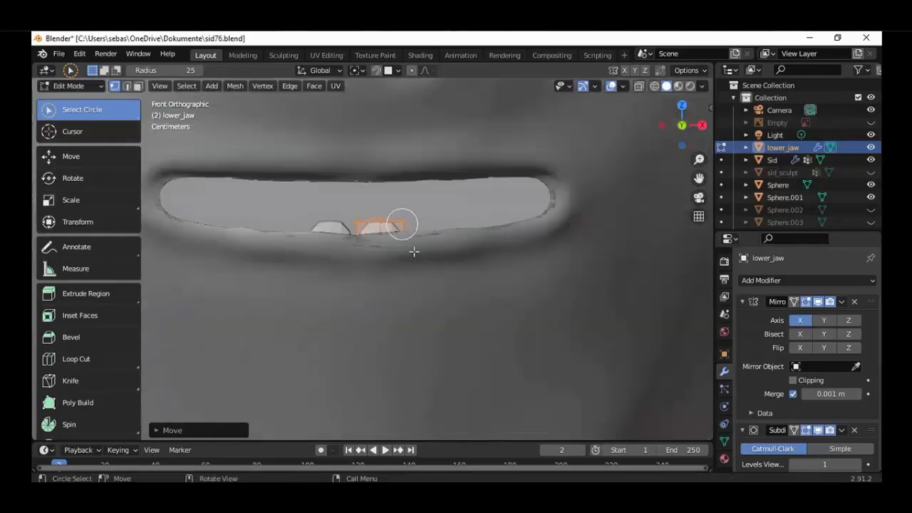
middle_click_drag(420, 265, 356, 282)
key("KP_7")
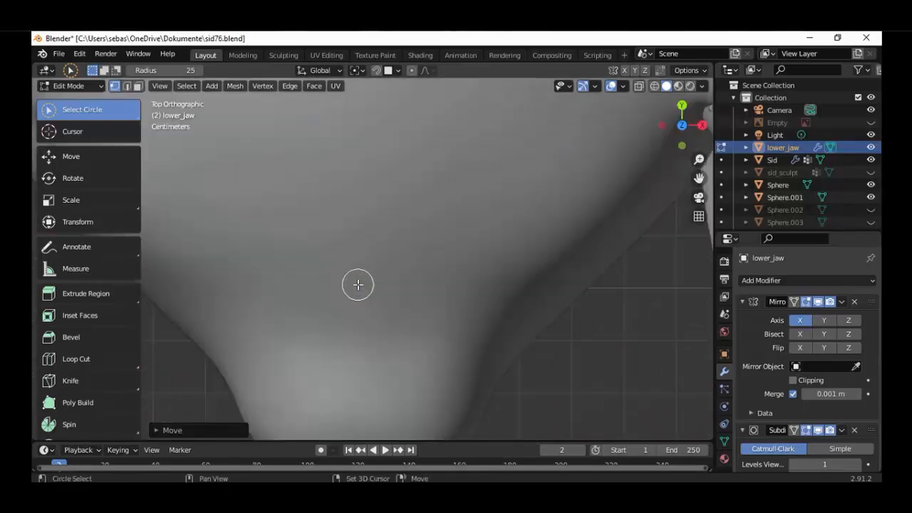
key("shift+z")
scroll(399, 341, "up", 4)
scroll(413, 357, "up", 1)
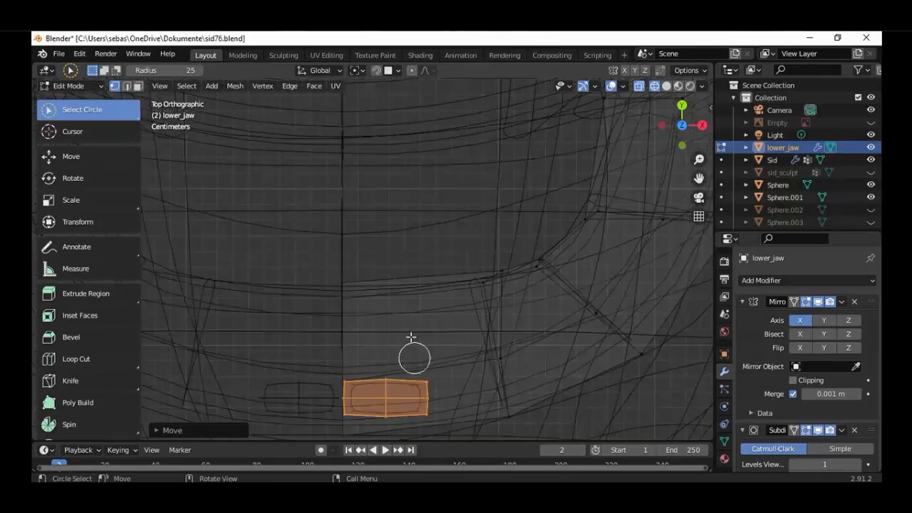
middle_click_drag(412, 351, 399, 273, "shift")
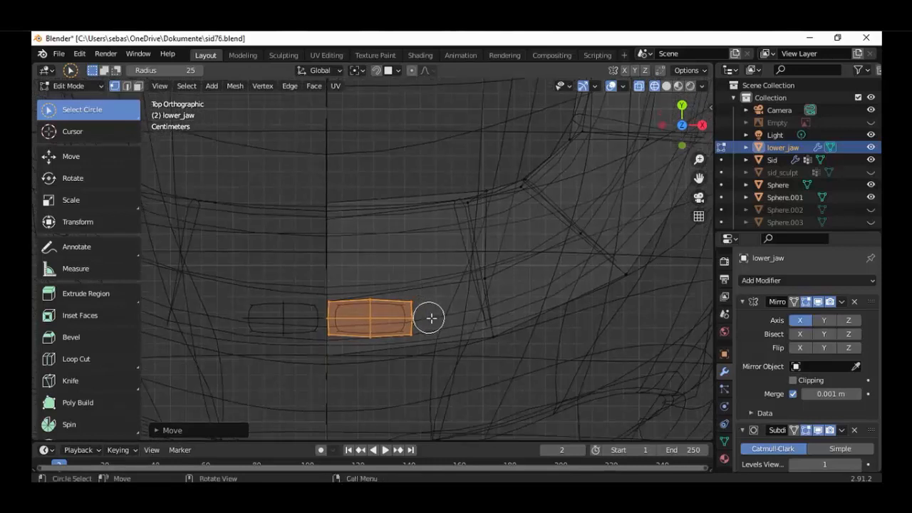
key("g")
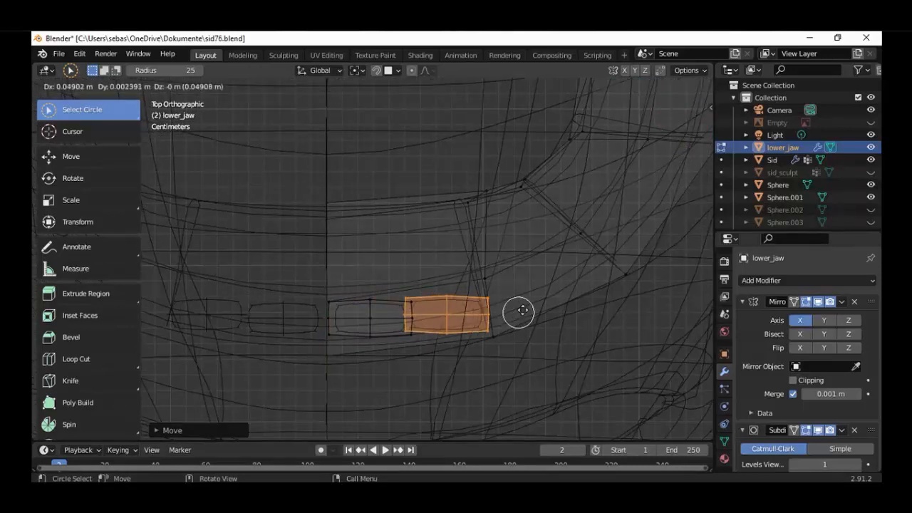
left_click(527, 312)
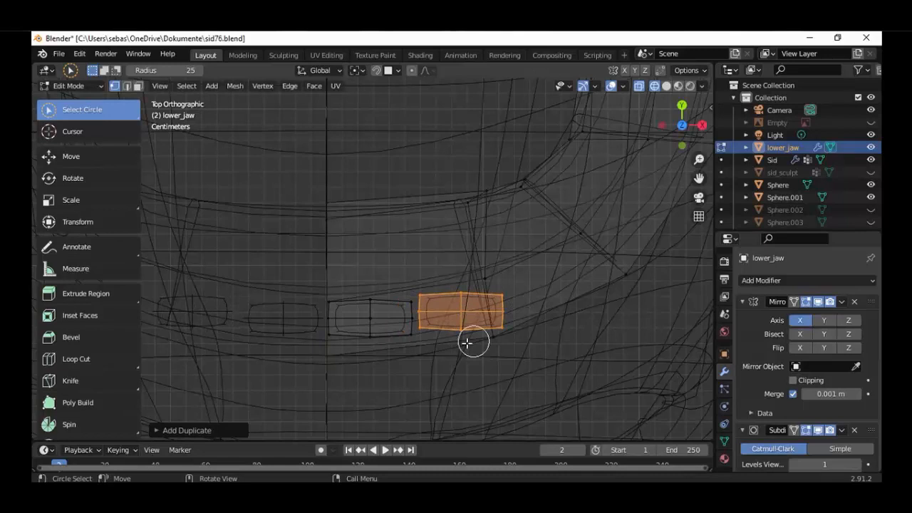
Place the 3D cursor at the duplicated tooth's inner front corner and set the transform pivot point to 3D Cursor
left_click(92, 133)
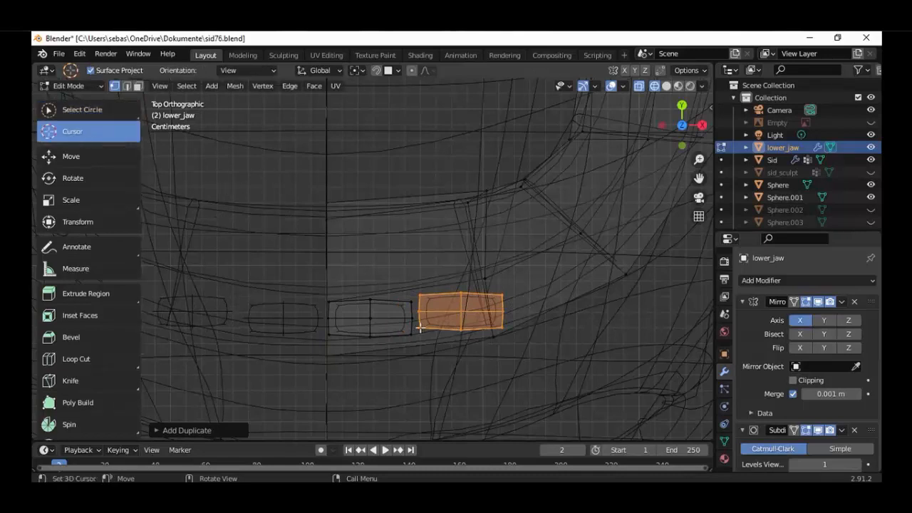
left_click(357, 69)
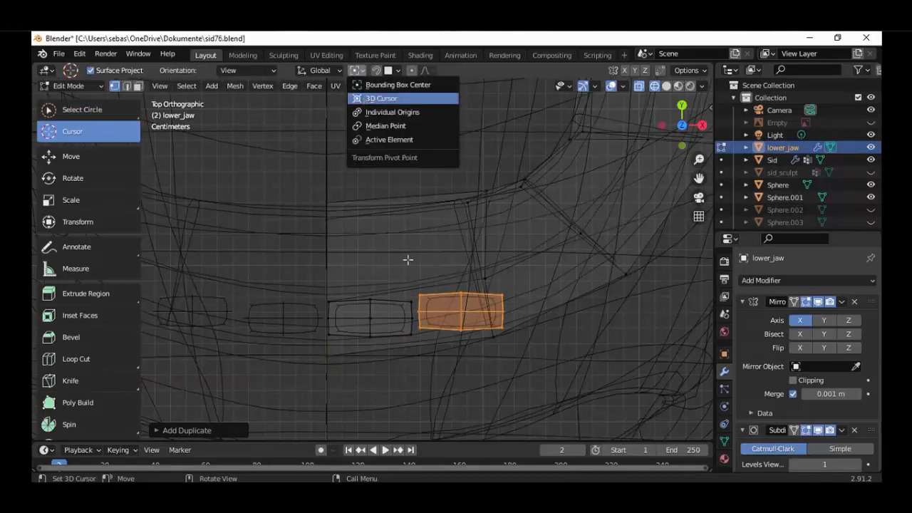
left_click(367, 99)
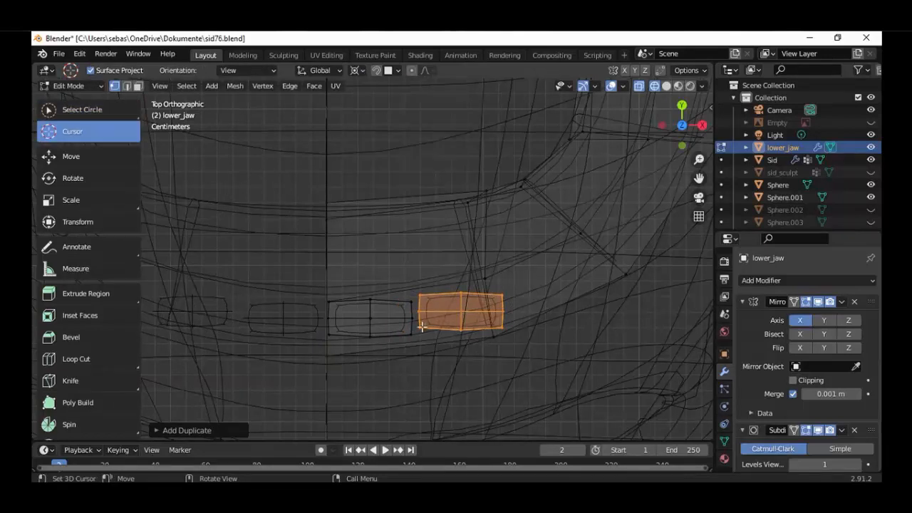
Rotate the duplicated tooth about -12 degrees around the 3D cursor and shift it about 0.005 m, mostly forward along negative Y
left_click(121, 113)
key("r")
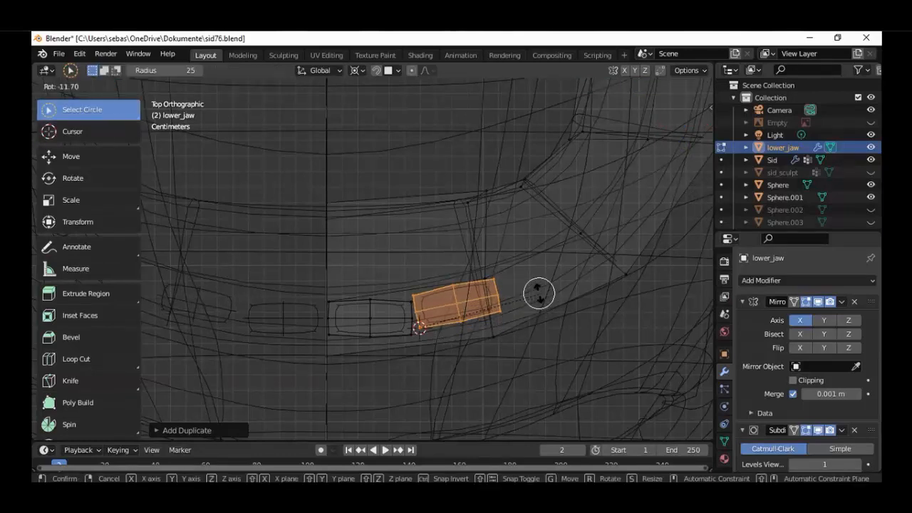
left_click(541, 290)
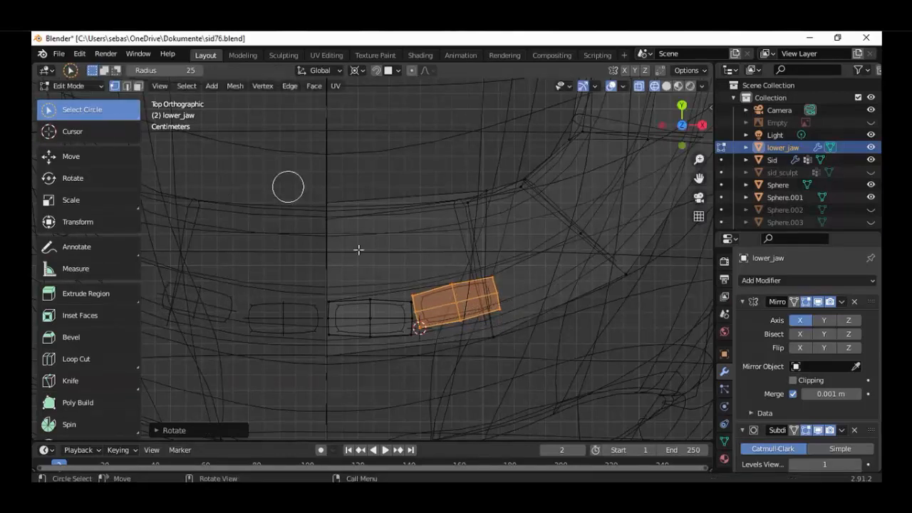
key("g")
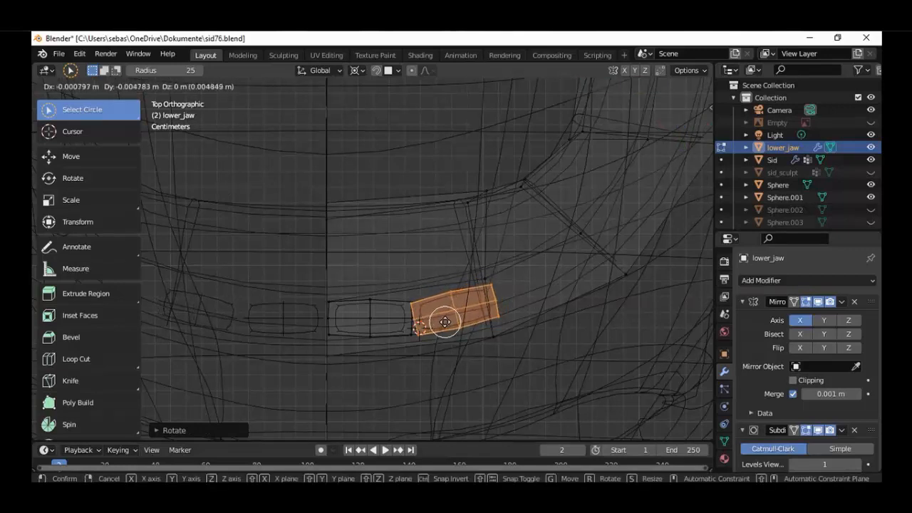
left_click(444, 322)
Deselect all but the tooth's rear inner corner and shift that corner about 0.0025 m along X and 0.0009 m along Y
scroll(438, 324, "up", 2)
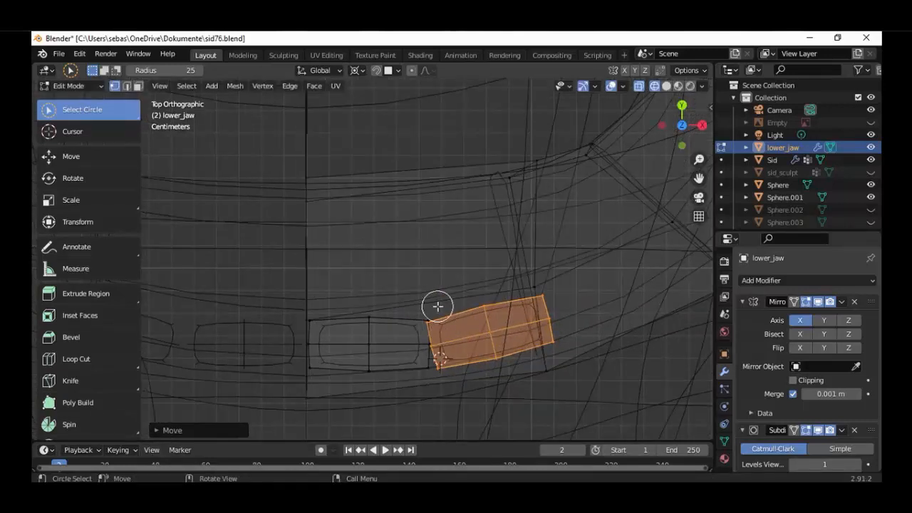
scroll(442, 319, "up", 1)
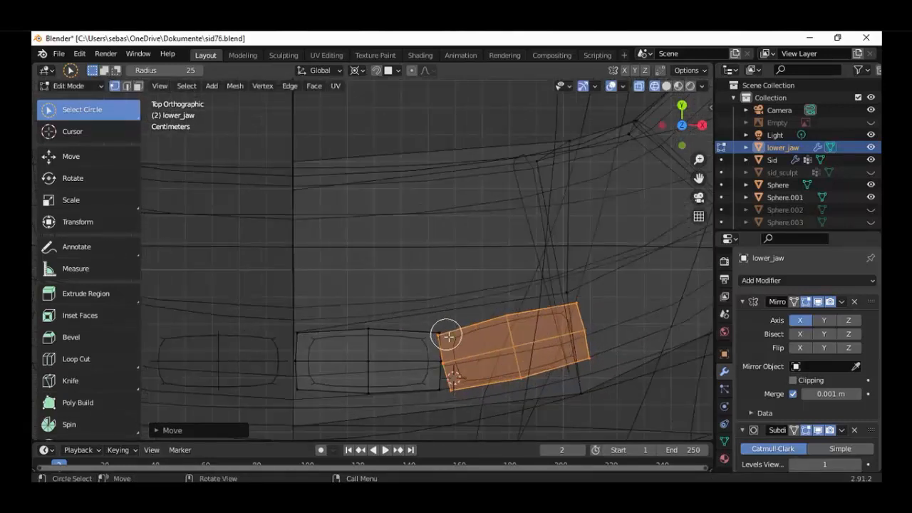
key("c")
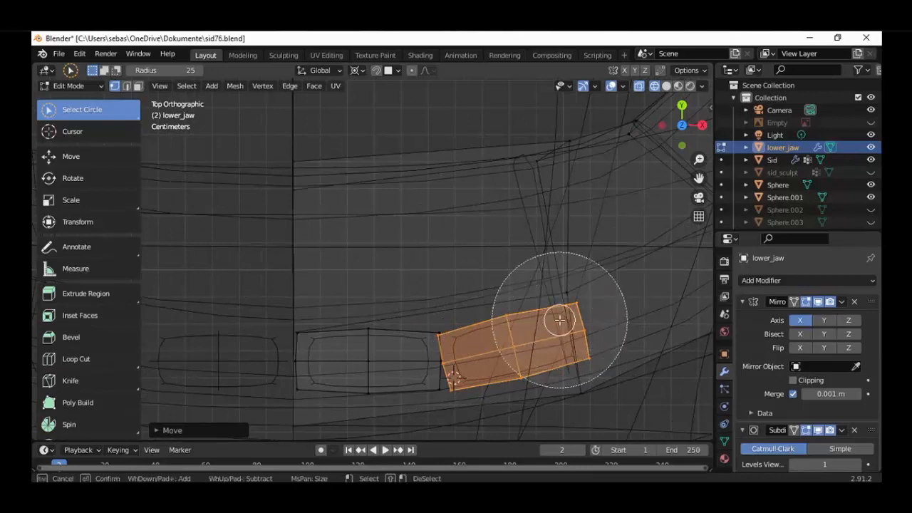
middle_click_drag(560, 316, 545, 330)
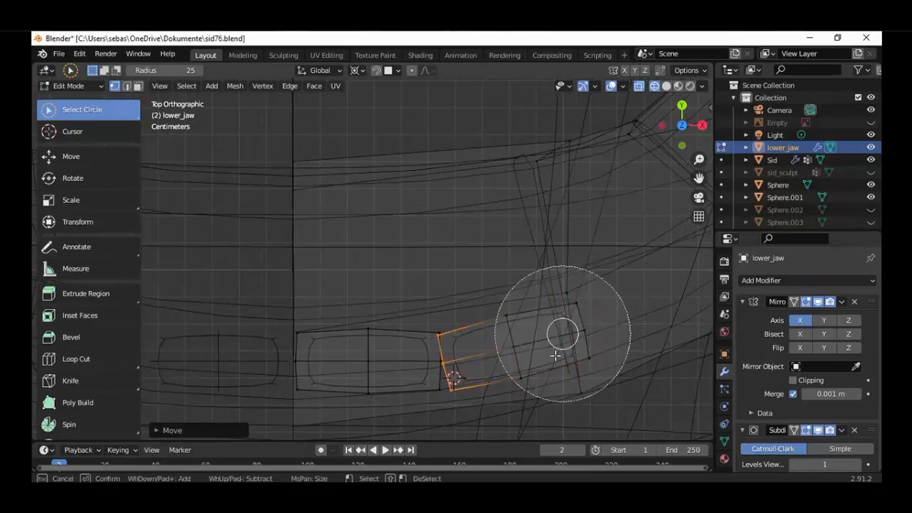
right_click(469, 408)
key("g")
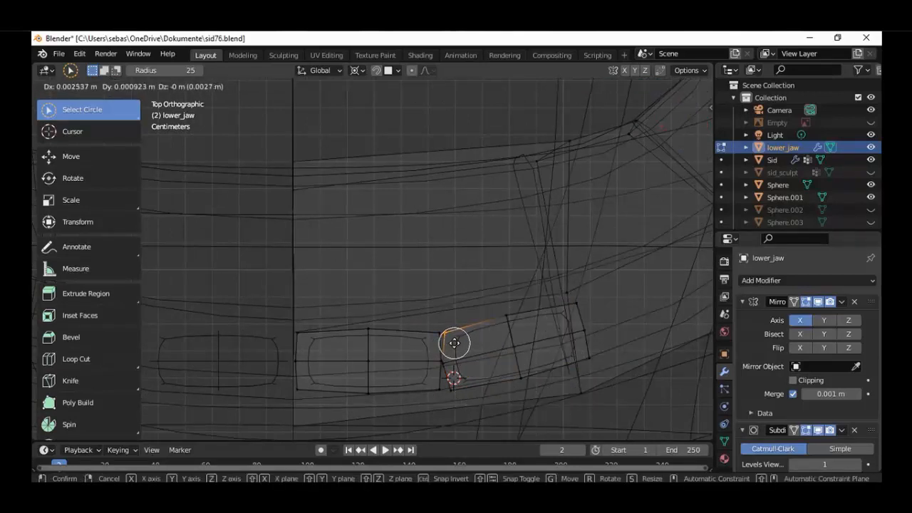
left_click(454, 344)
Select the whole linked second tooth and rotate it further around the 3D cursor in top view to follow the jaw's curve
scroll(464, 380, "down", 3)
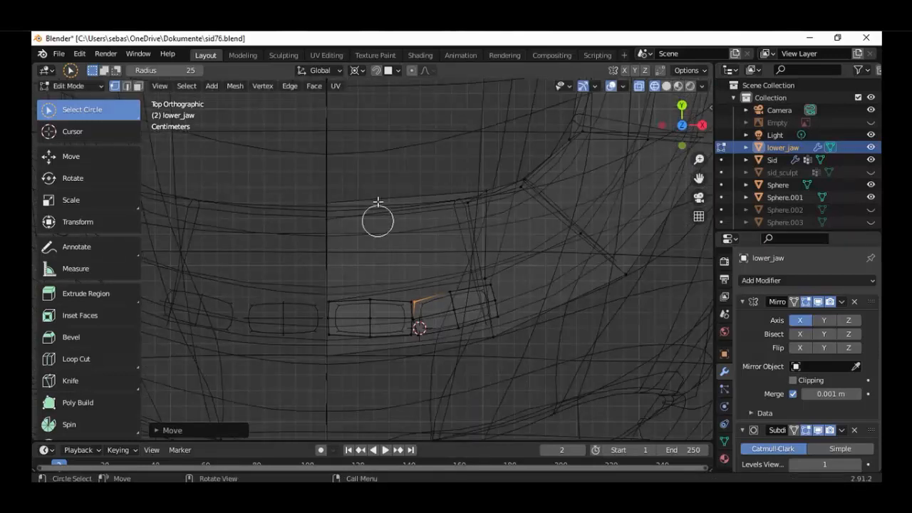
key("shift+z")
scroll(440, 327, "down", 9)
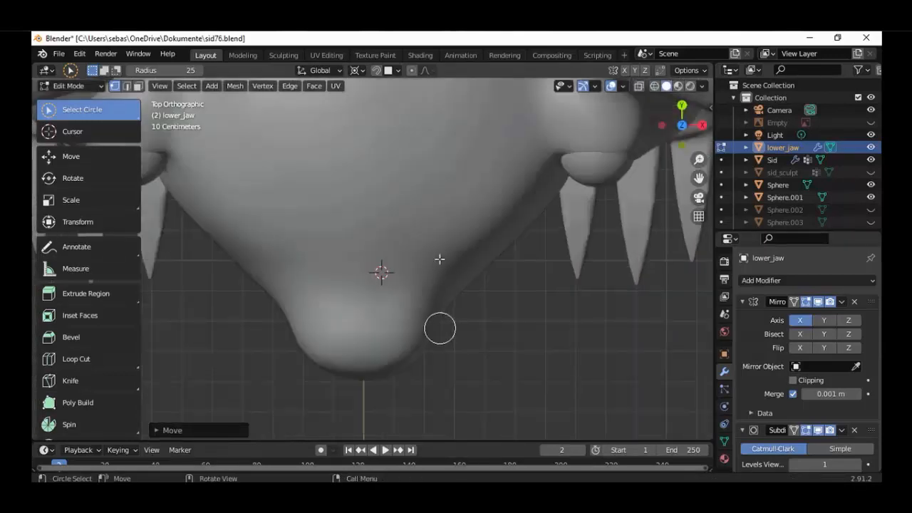
middle_click_drag(439, 259, 420, 171)
scroll(421, 251, "up", 4)
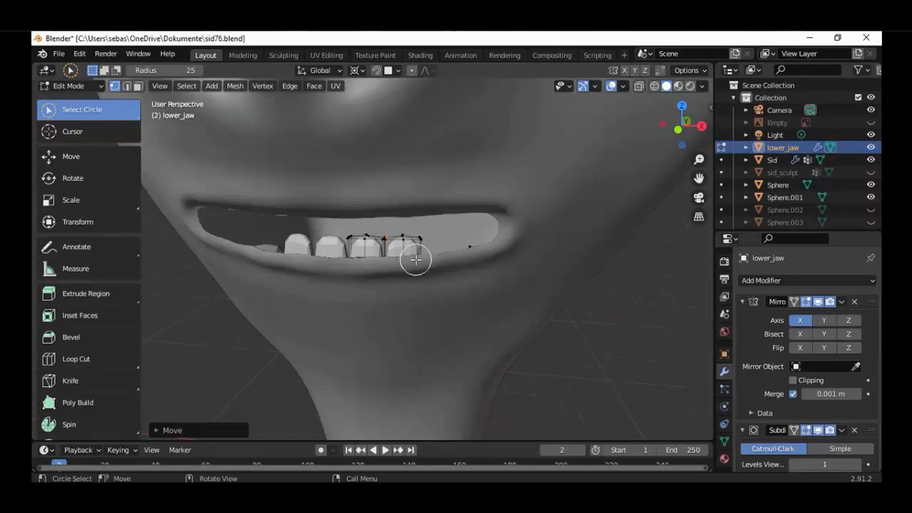
middle_click_drag(416, 259, 444, 244)
key("ctrl+l")
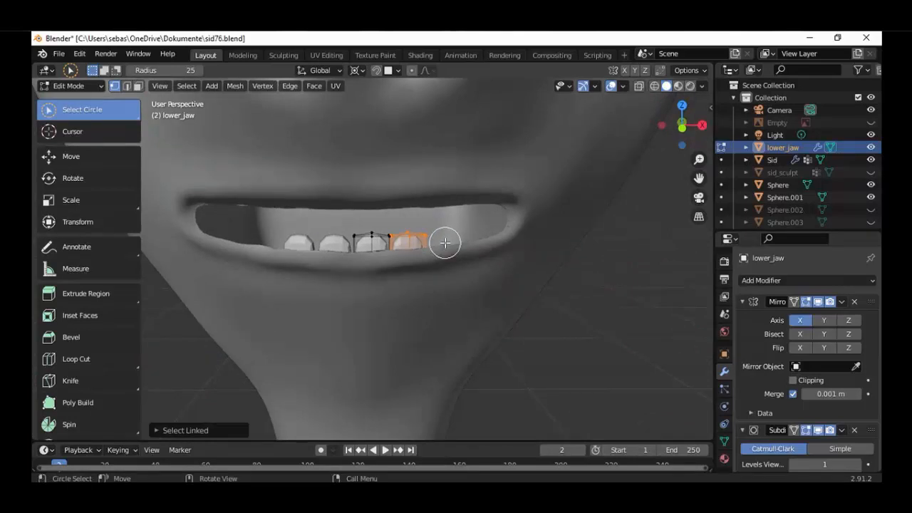
key("KP_7")
key("shift+z")
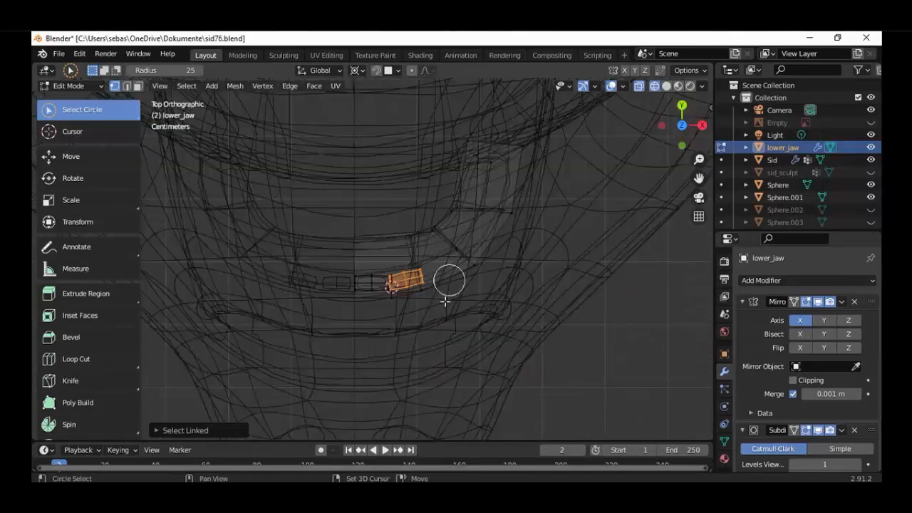
scroll(449, 285, "up", 5)
key("r")
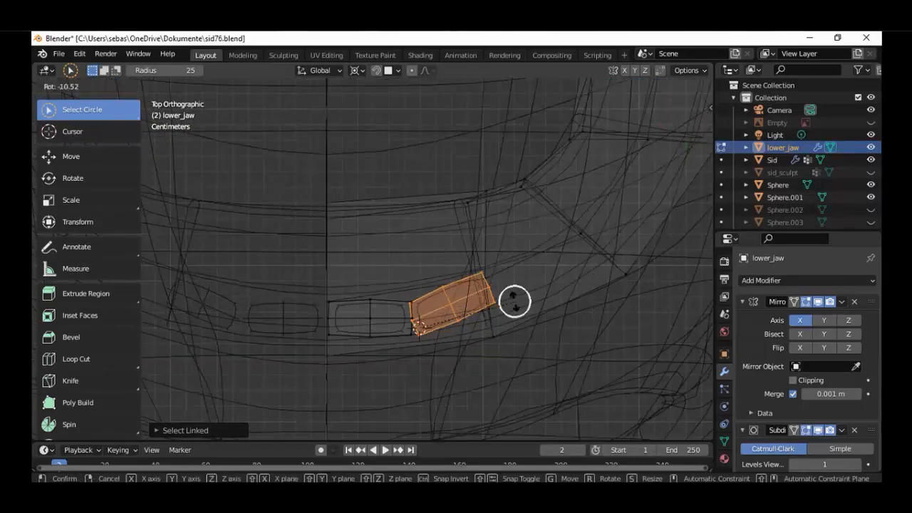
left_click(518, 293)
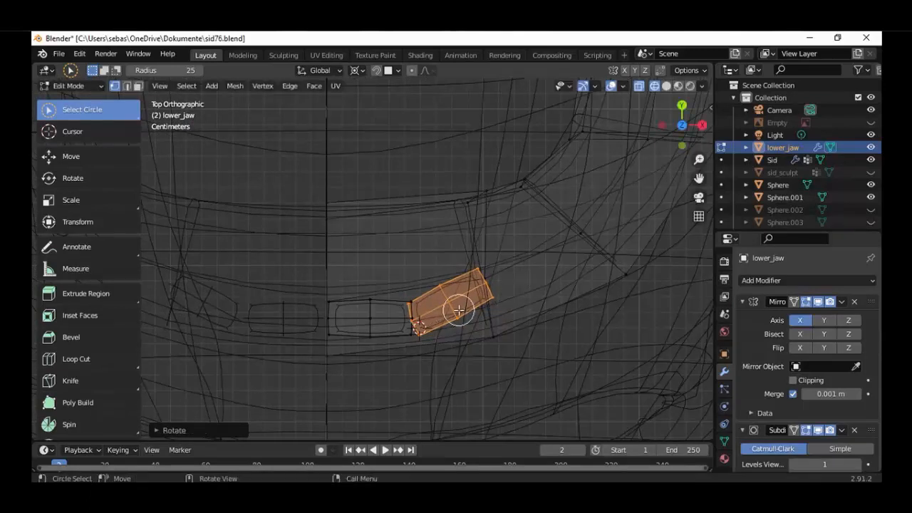
Narrow the selection to the second tooth's rear inner corner and move it outward and slightly back, clear of the front tooth
scroll(459, 311, "up", 2)
key("g")
left_click(474, 322)
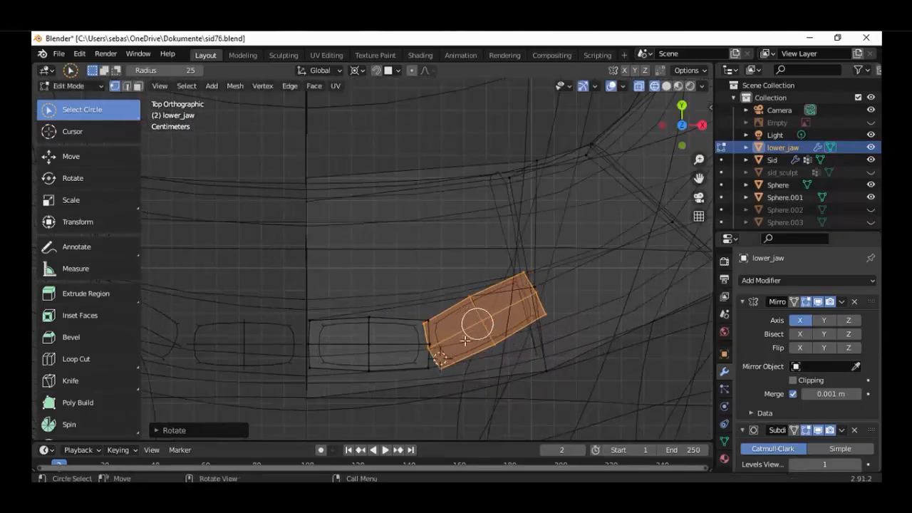
key("c")
middle_click(530, 294)
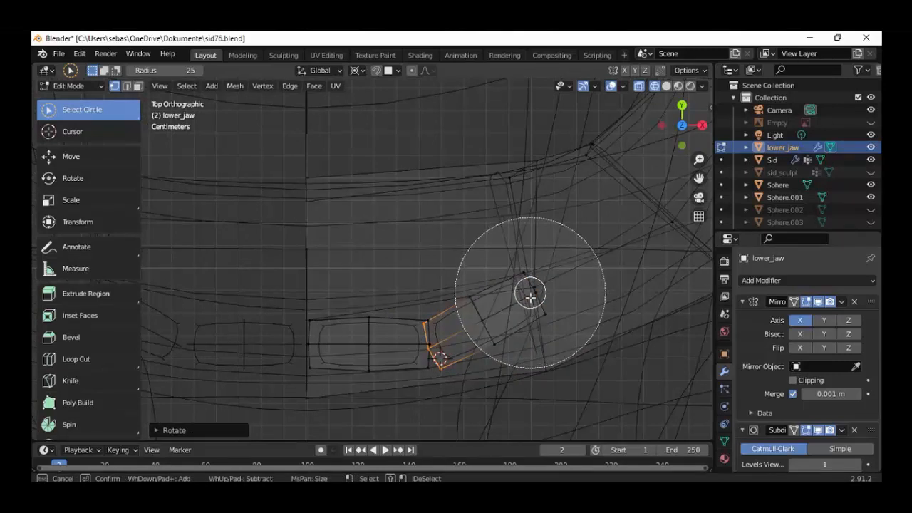
scroll(466, 402, "up", 4)
scroll(465, 403, "up", 1)
middle_click(459, 401)
right_click(459, 401)
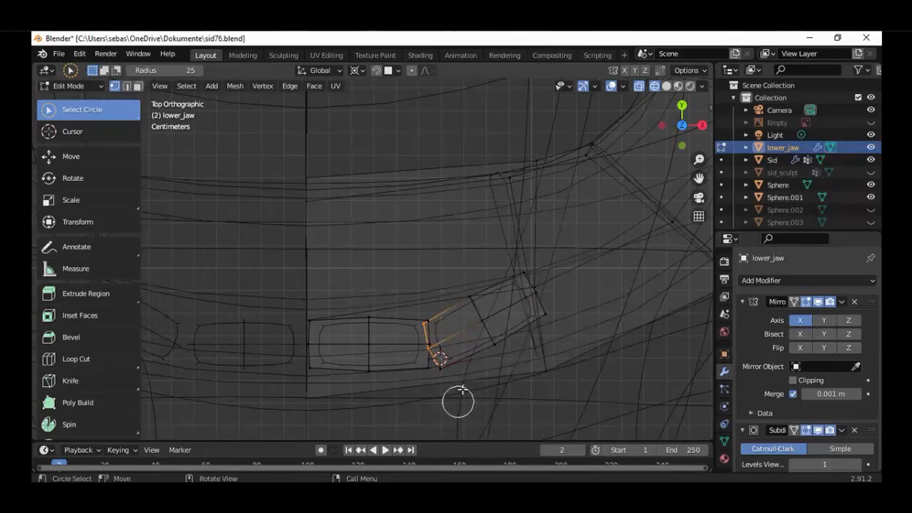
scroll(454, 328, "up", 3)
middle_click_drag(411, 368, 452, 320, "shift")
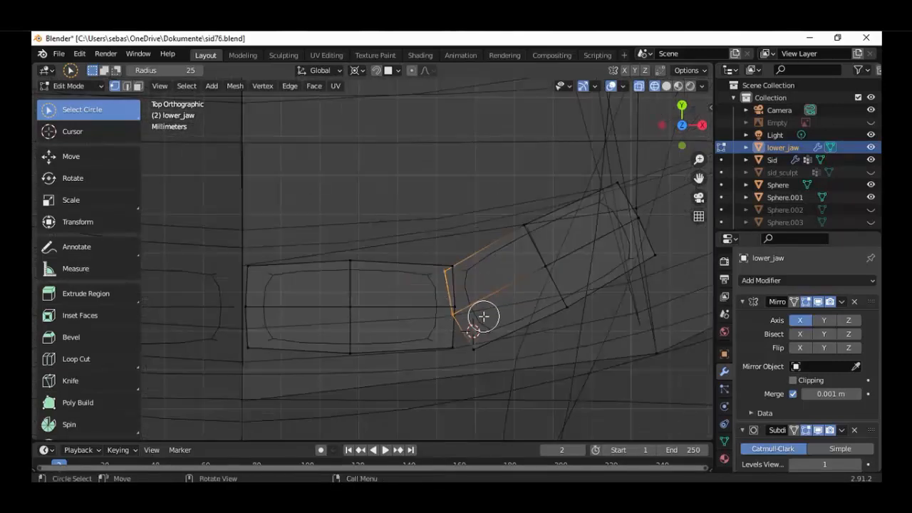
key("c")
middle_click(463, 329)
right_click(462, 332)
key("g")
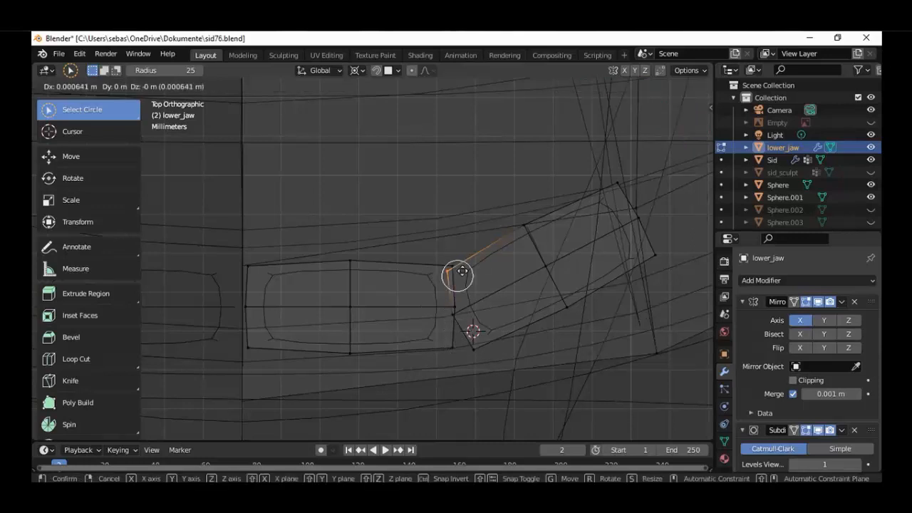
left_click(463, 270)
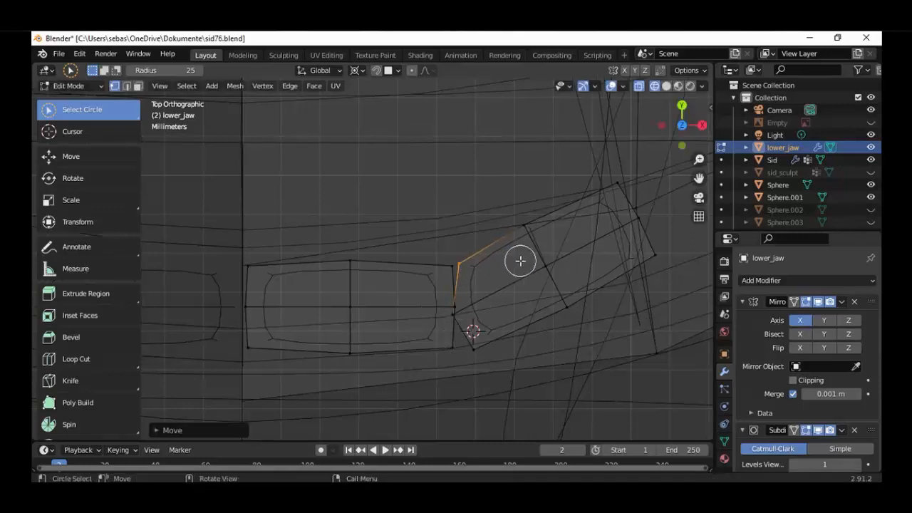
Select the second tooth's inner middle vertices and move them about 0.0019 m along X and 0.0013 m along Y
key("ctrl+l")
key("c")
scroll(533, 264, "down", 4)
middle_click(588, 233)
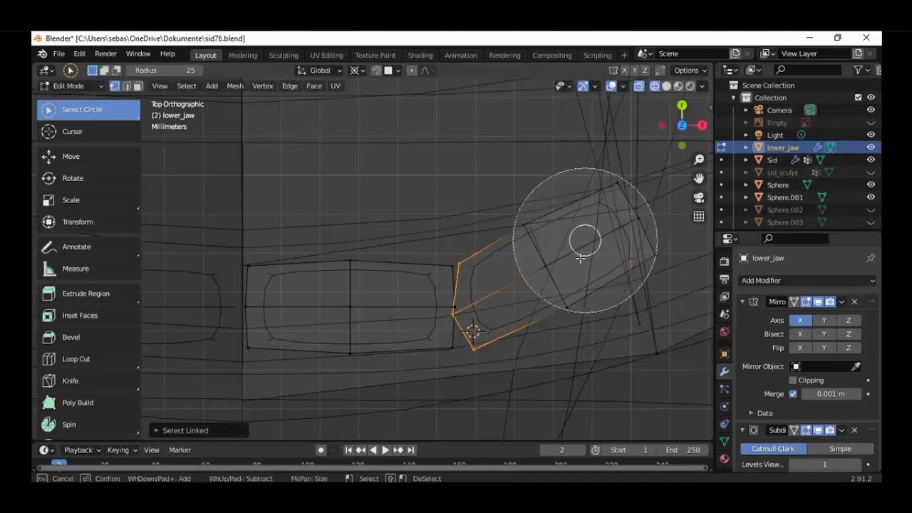
right_click(483, 414)
key("g")
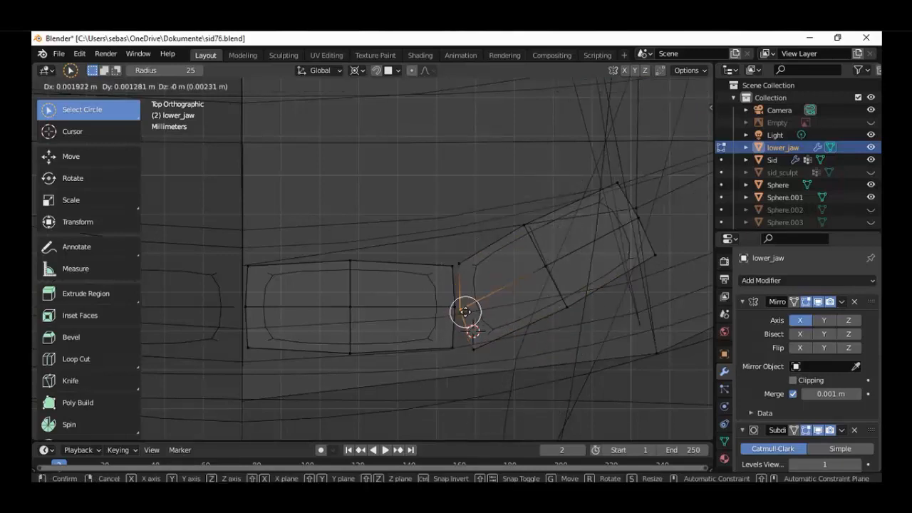
left_click(464, 333)
Check the tooth row from the front, select the whole linked jaw arch and show it in wireframe from the top
scroll(456, 342, "down", 4)
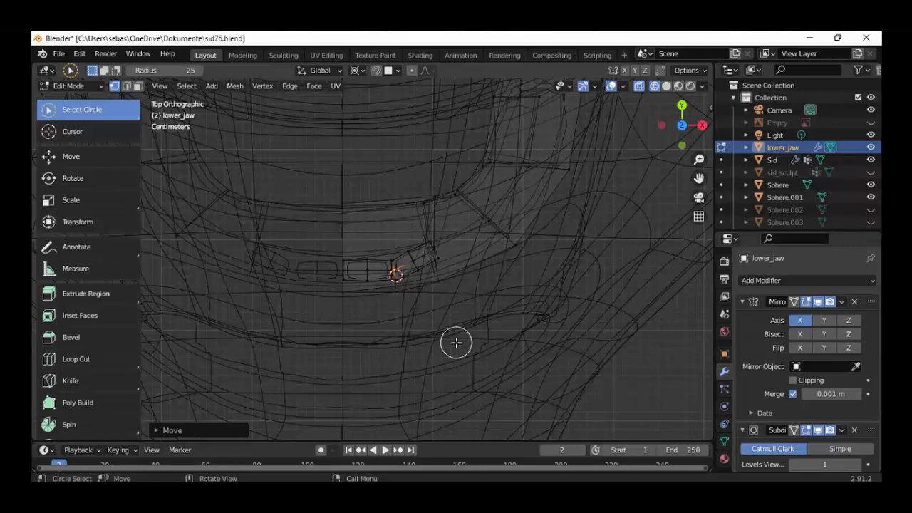
key("shift+z")
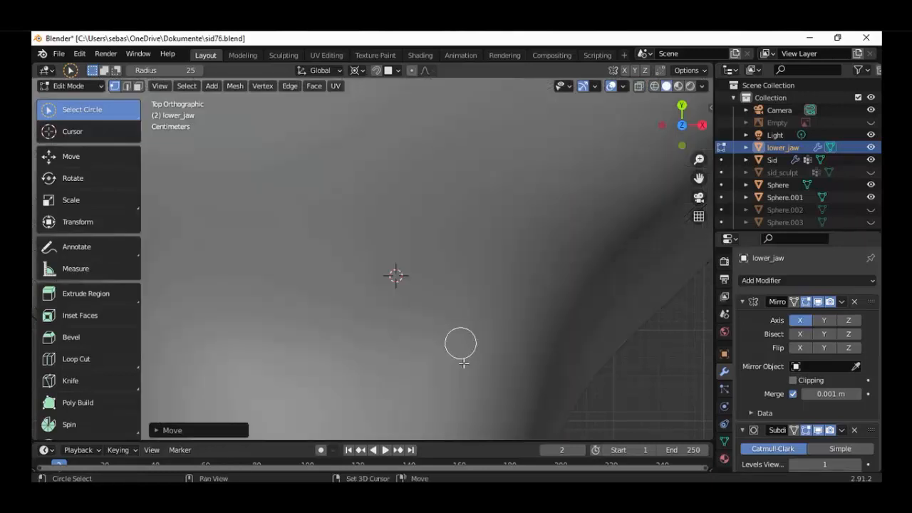
scroll(449, 328, "down", 3)
middle_click_drag(443, 311, 434, 208)
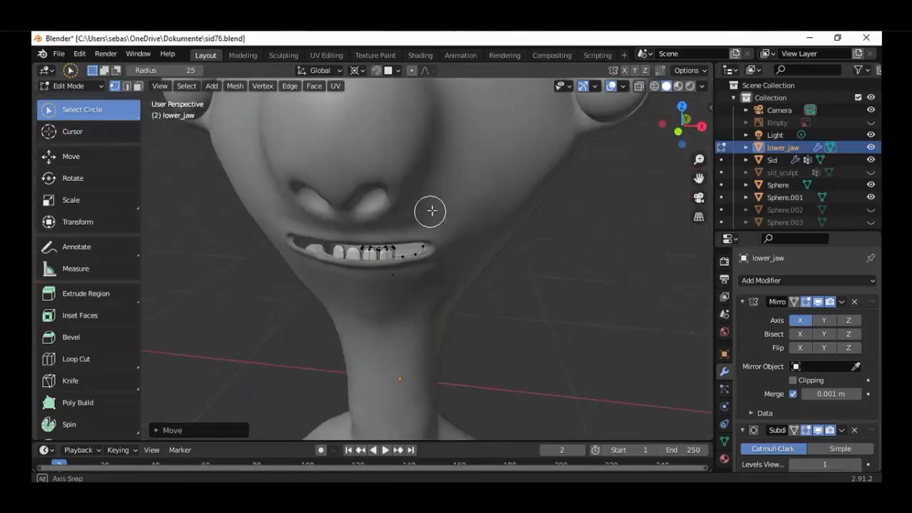
scroll(438, 267, "up", 3)
scroll(438, 266, "down", 2)
middle_click_drag(448, 261, 468, 277)
scroll(442, 299, "up", 3)
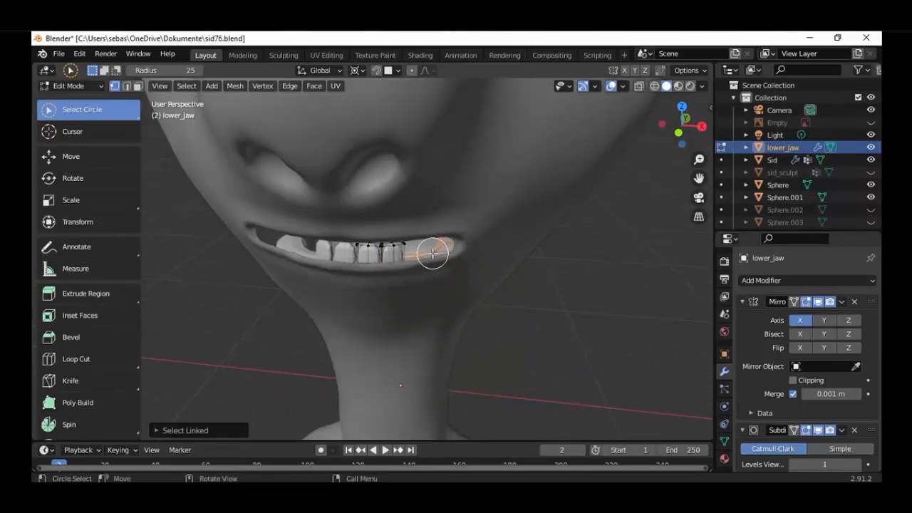
key("KP_7")
key("shift+z")
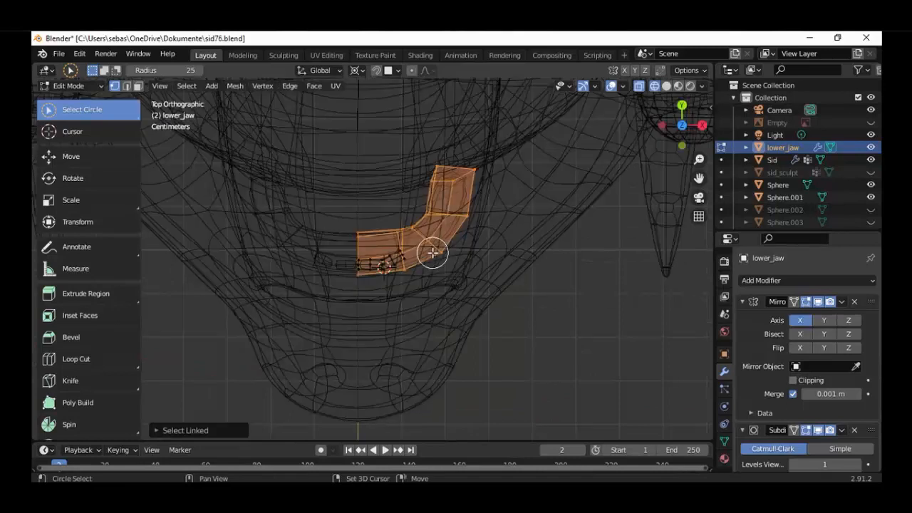
Deselect the jaw arch's front vertices and move its side section slightly inward along negative X and back along positive Y
scroll(432, 253, "up", 2)
key("c")
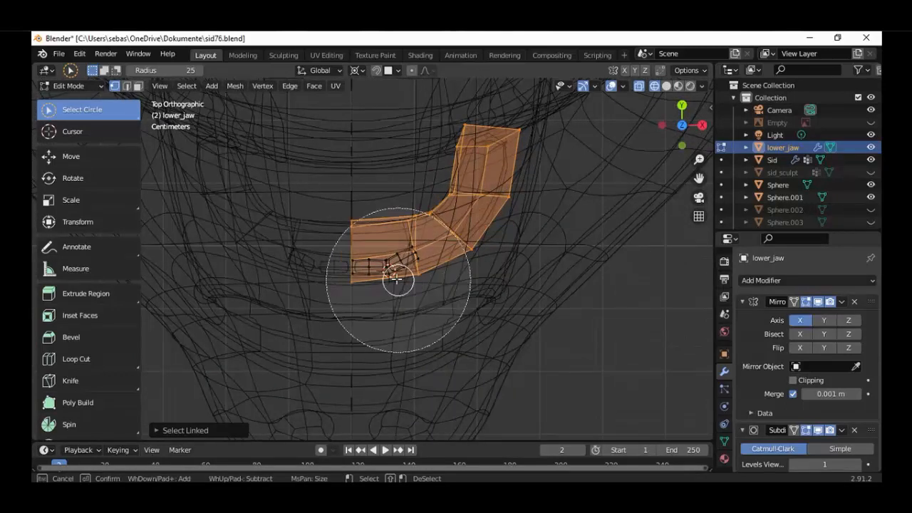
left_click_drag(386, 278, 376, 253, "shift")
scroll(376, 253, "up", 1)
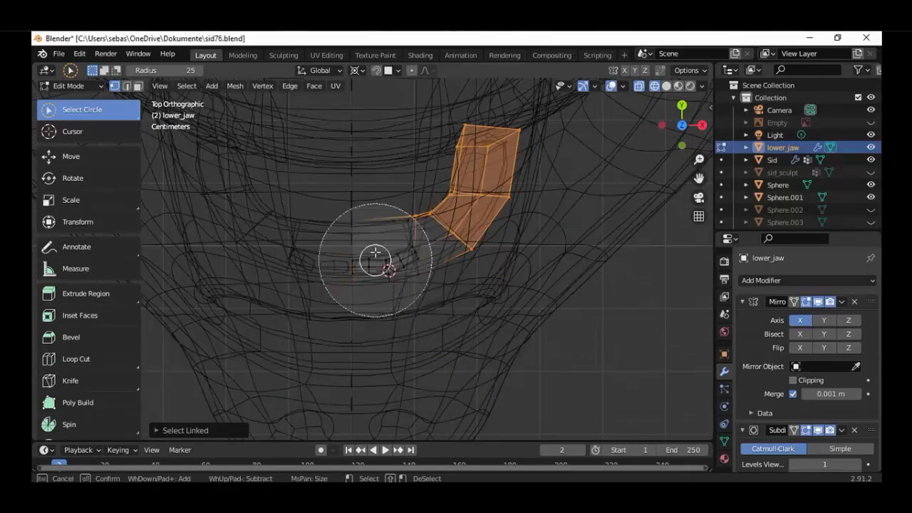
right_click(376, 253)
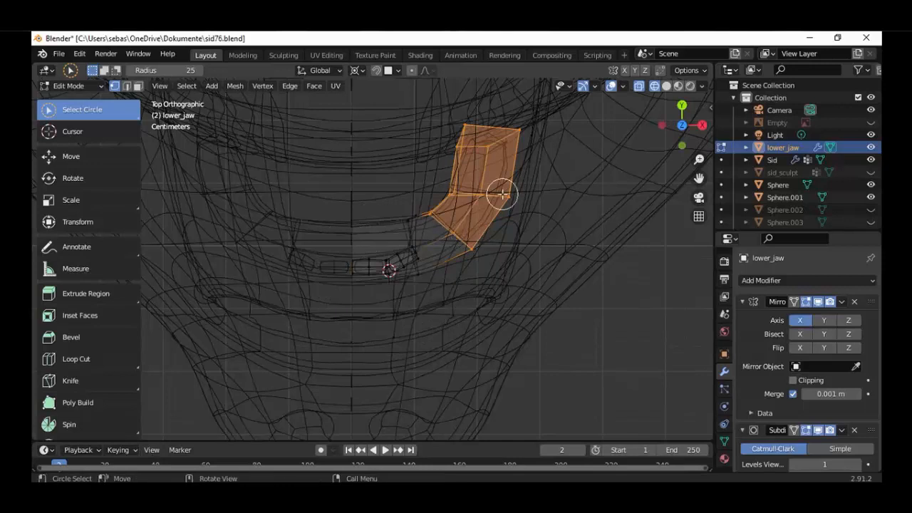
key("g")
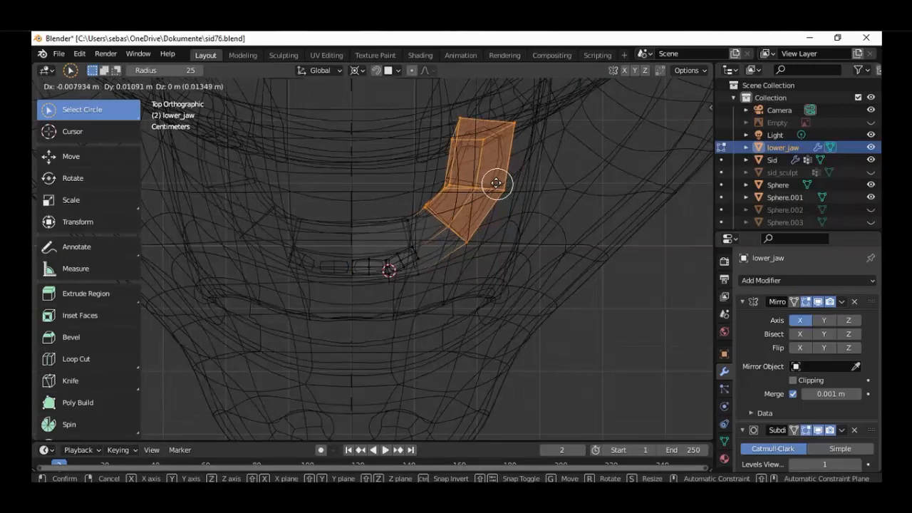
left_click(496, 181)
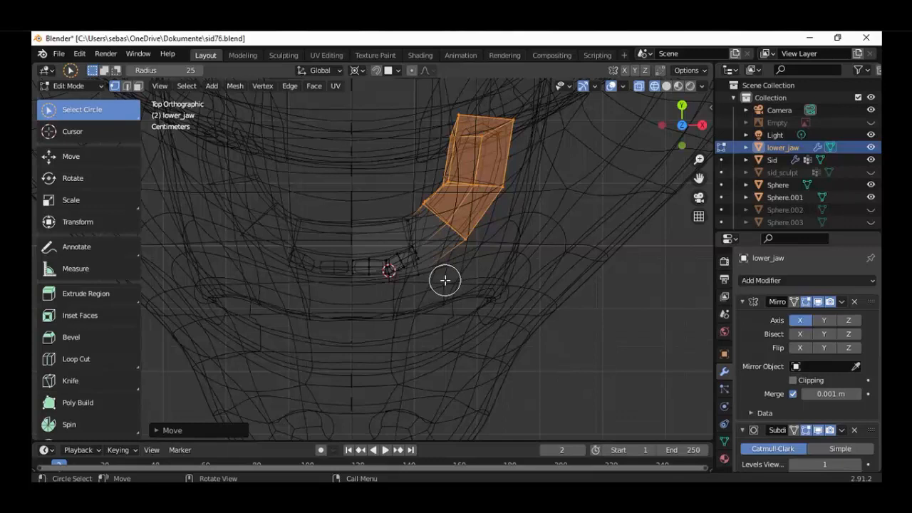
Duplicate the whole second tooth outward along the jaw curve, and delete the copy
scroll(420, 288, "up", 2)
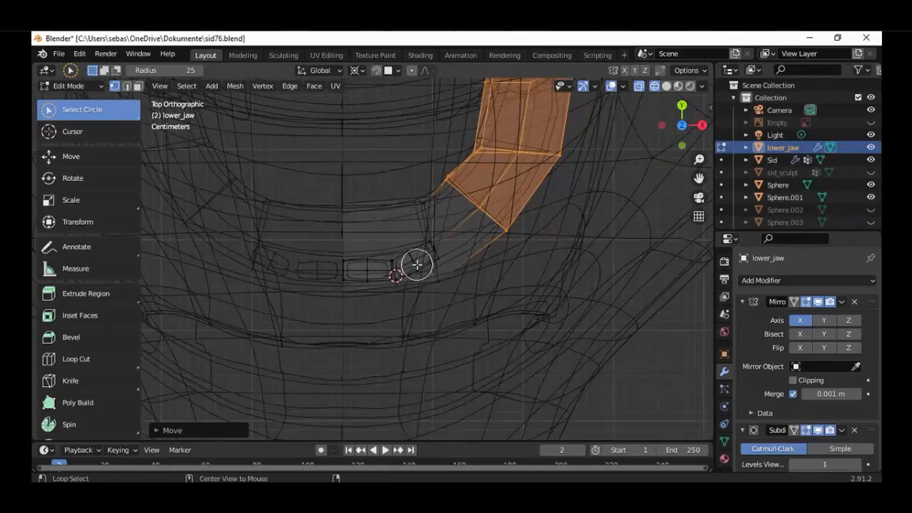
key("alt+a")
key("l")
scroll(417, 265, "up", 1)
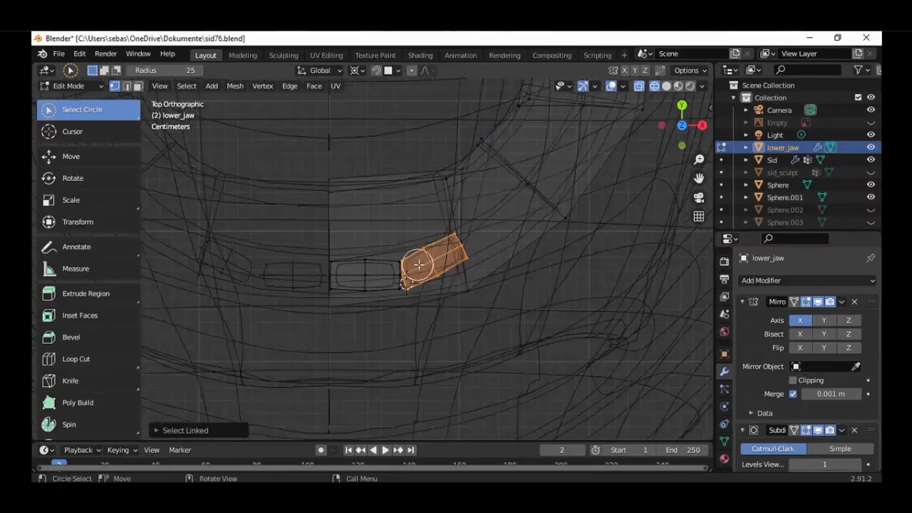
key("shift+g")
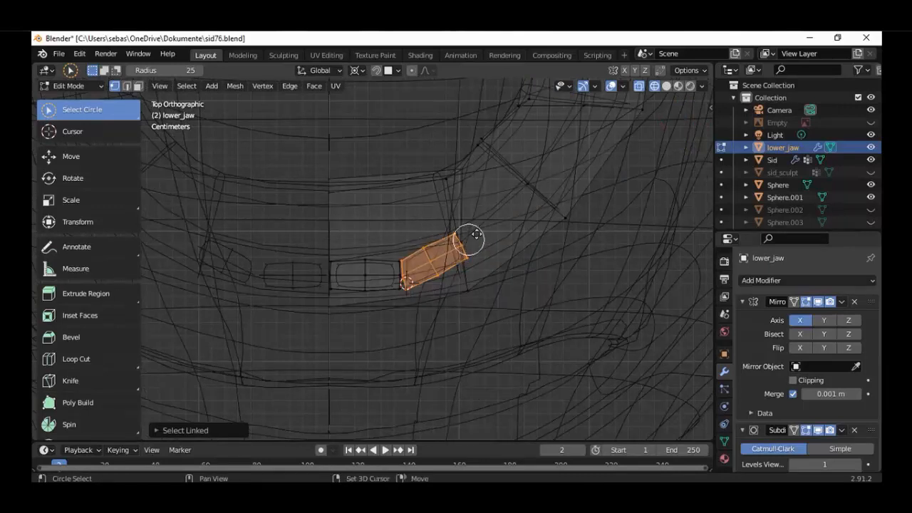
key("g")
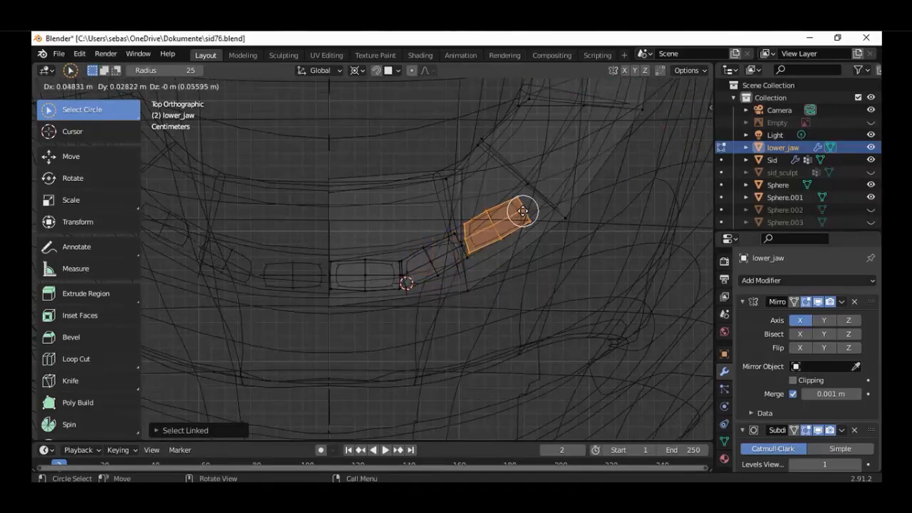
left_click(523, 224)
scroll(532, 243, "up", 1)
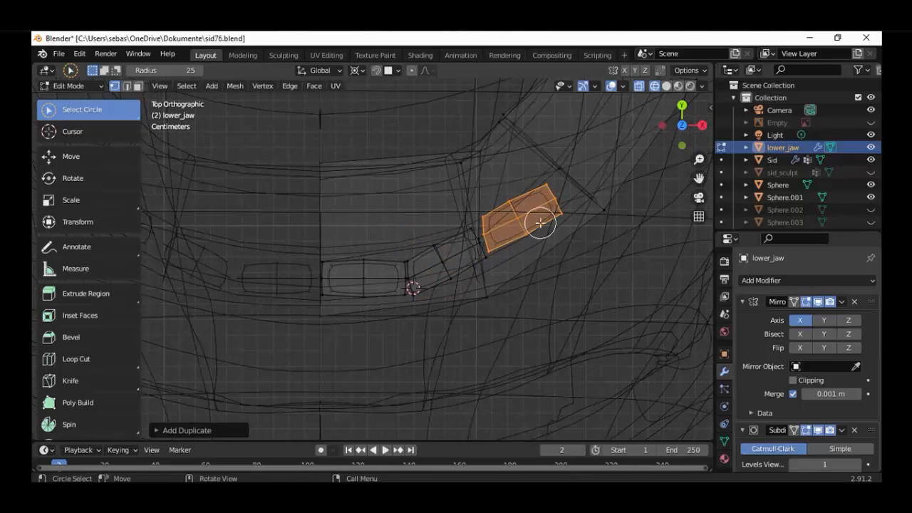
key("x")
left_click(540, 223)
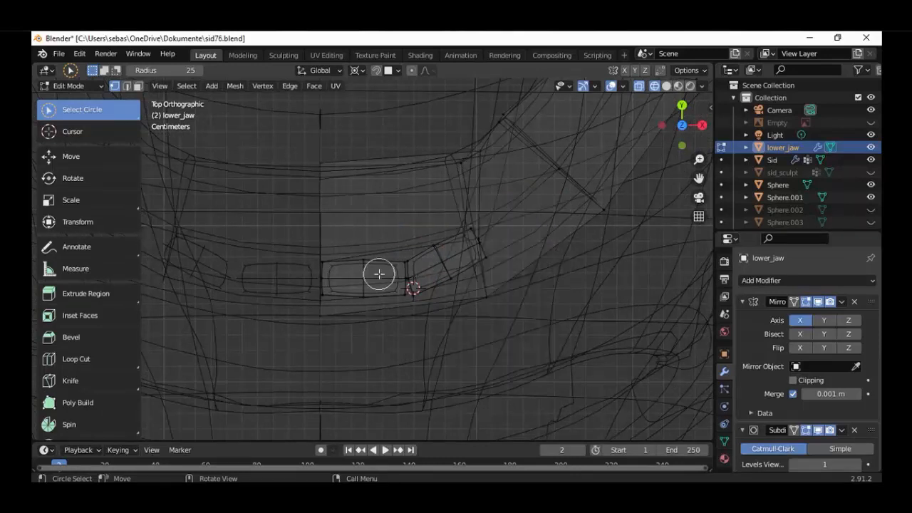
Duplicate the whole front tooth in place and scale the copy by about -1.53 along the global Y axis
key("l")
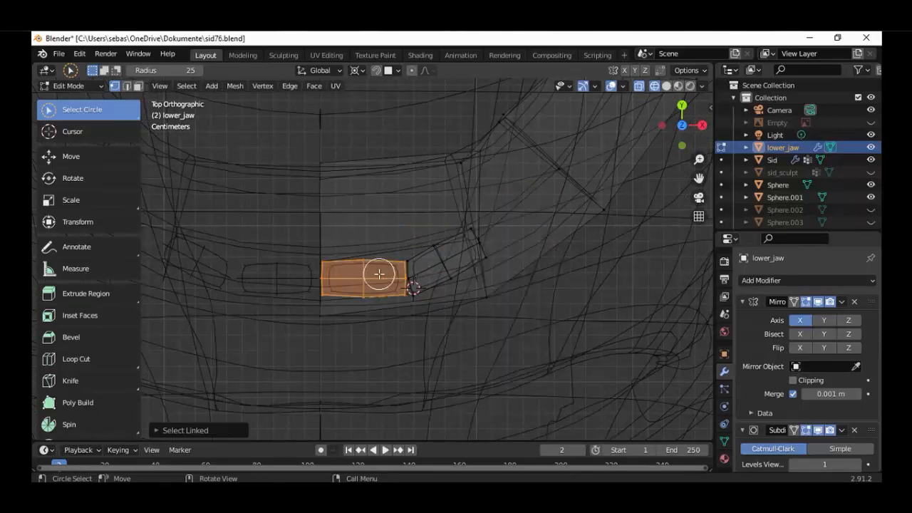
key("shift+d")
right_click(388, 287)
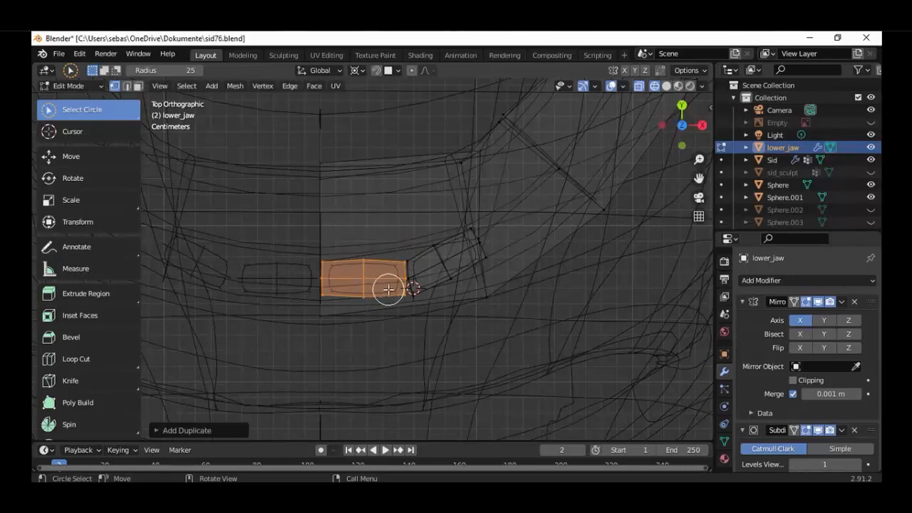
key("s")
key("y")
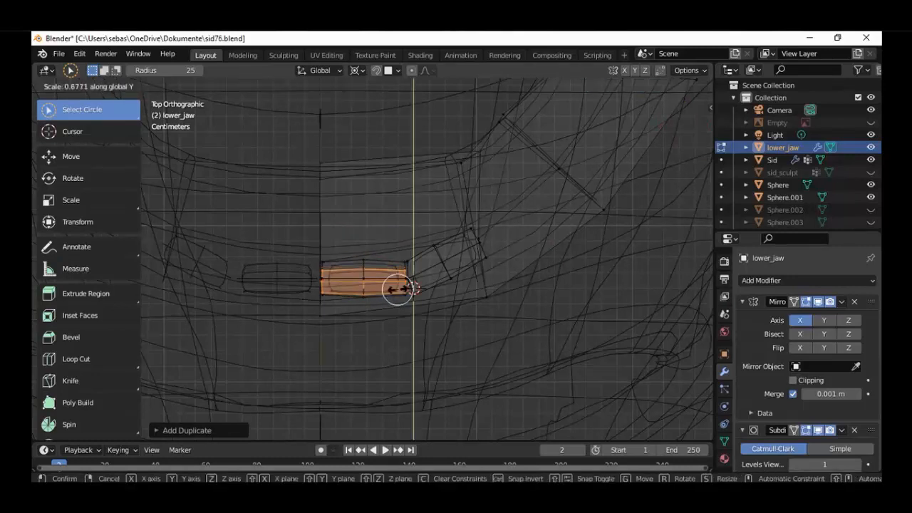
left_click(416, 328)
Move the copy beyond the second tooth, place the 3D cursor at its front inner corner and rotate it about -61.88°
key("g")
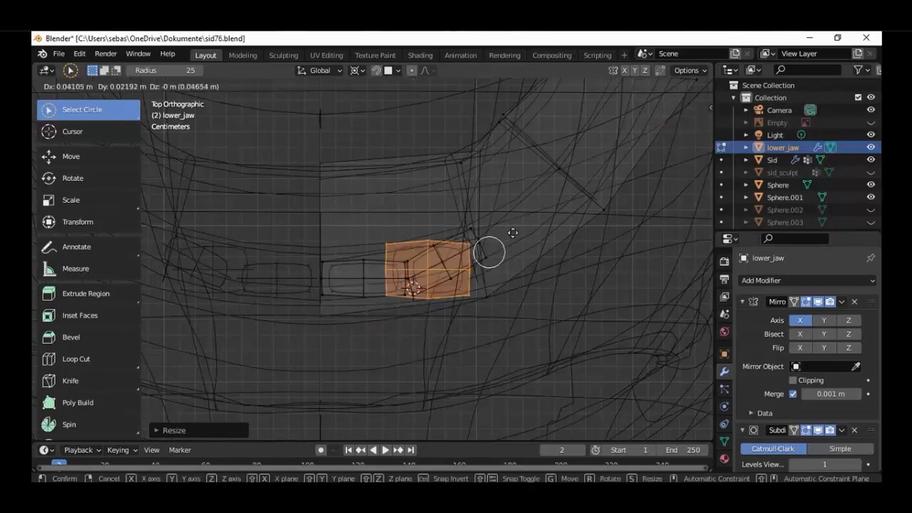
left_click(542, 224)
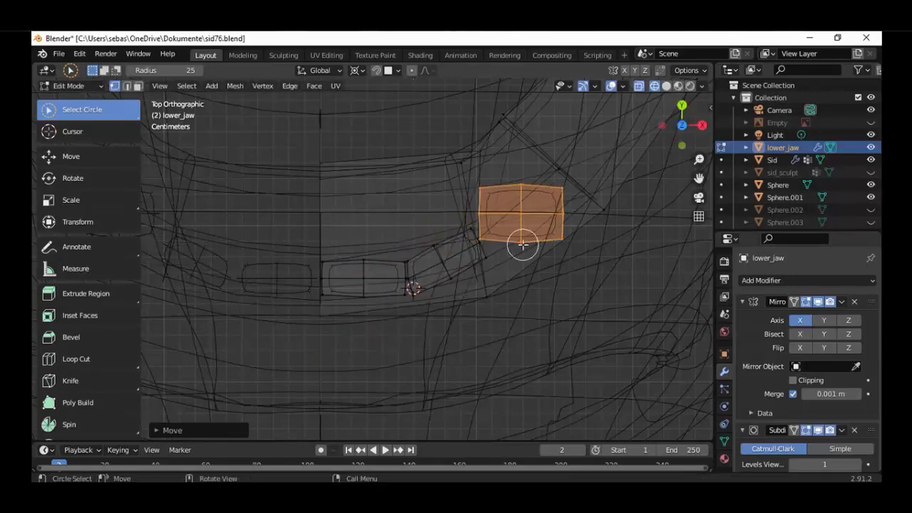
left_click(72, 131)
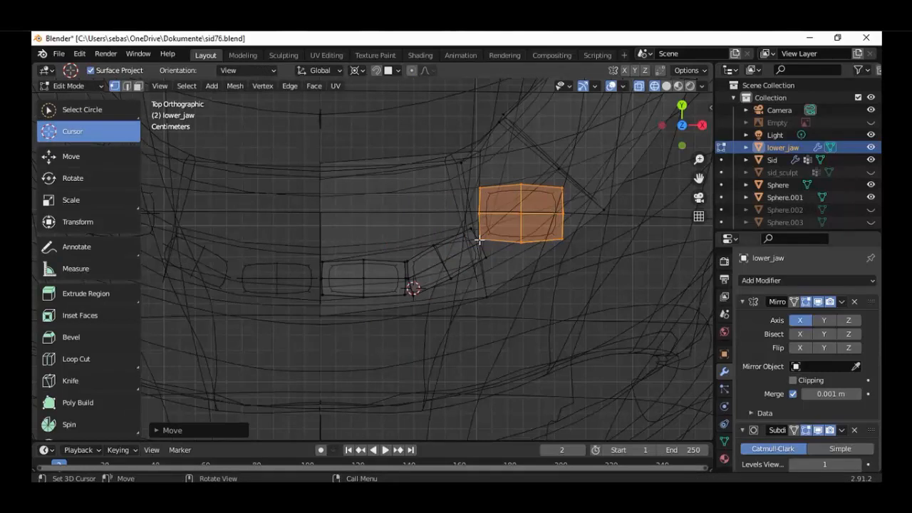
key("r")
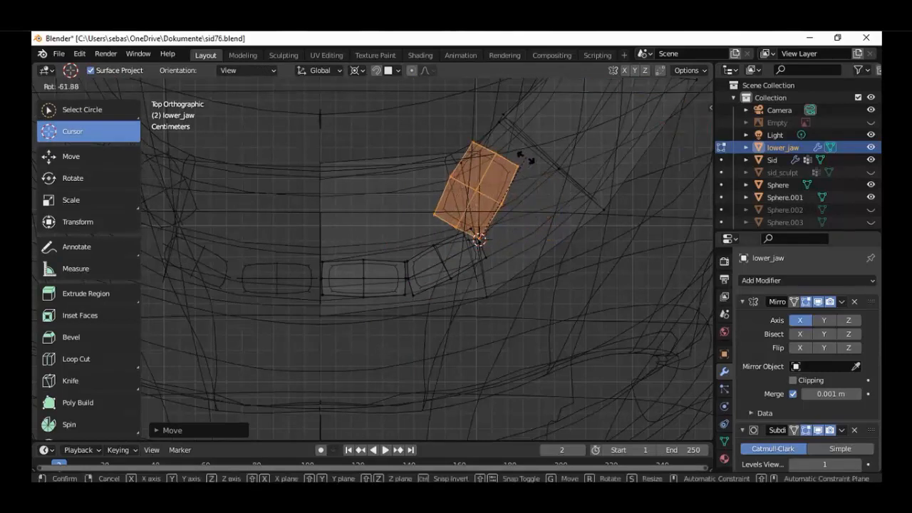
left_click(528, 158)
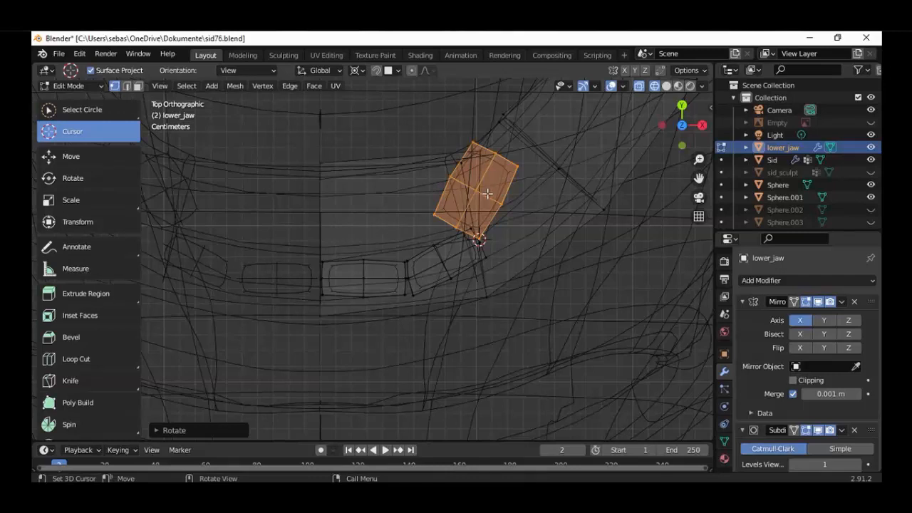
Move the rotated third tooth outward onto the jaw arch and nudge it about -0.005 m along X and 0.003 m along Y
key("g")
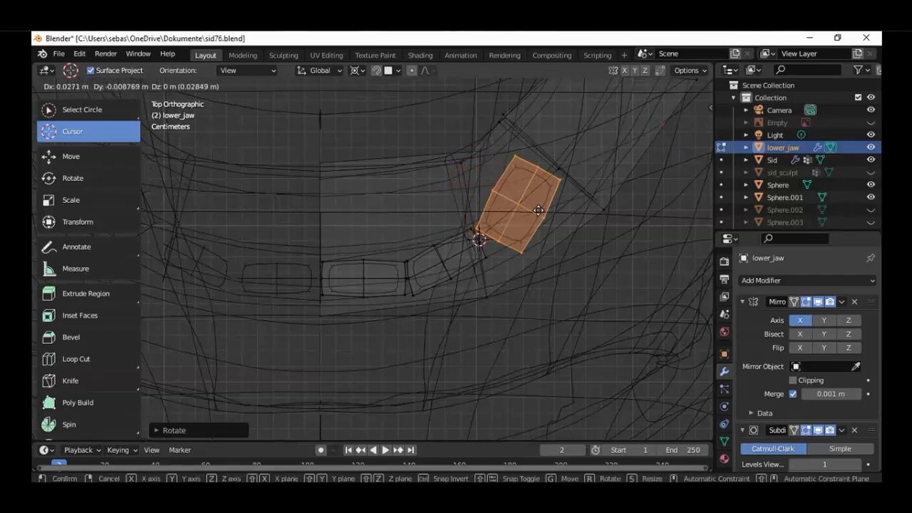
left_click(538, 214)
scroll(540, 239, "up", 1)
key("g")
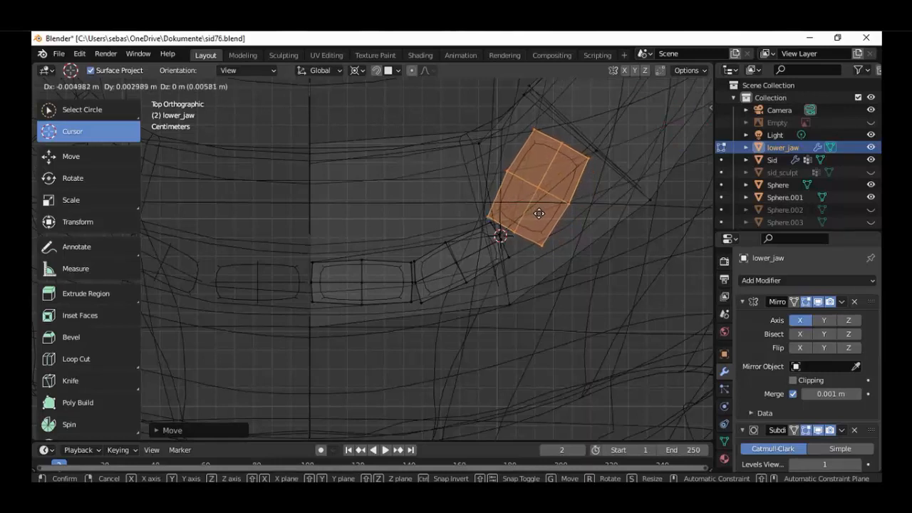
left_click(536, 214)
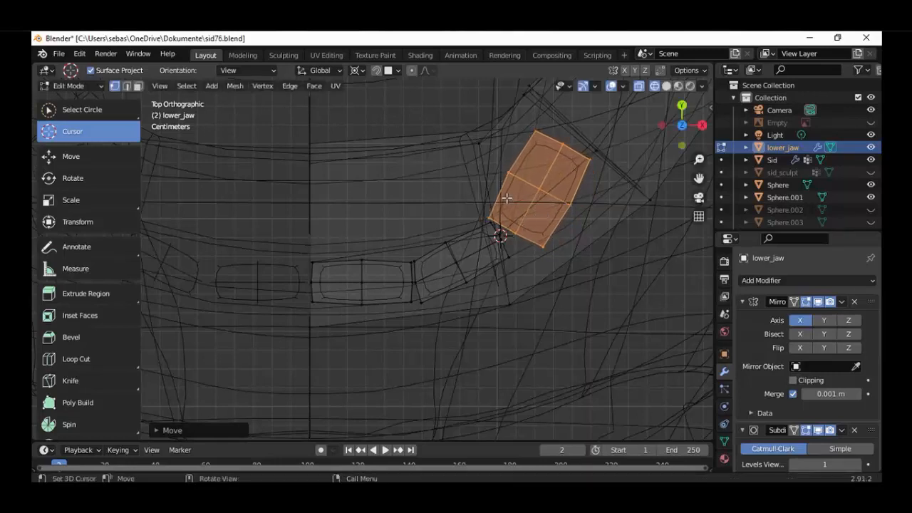
Narrow the selection to the third tooth's front outer corner and move it about -0.012 m along X and -0.004 m along Y
key("c")
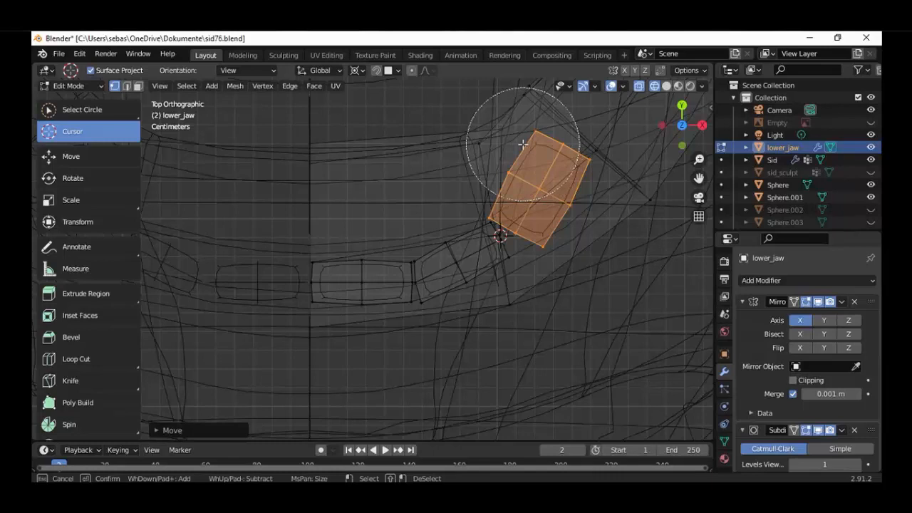
mouse_move(521, 145)
middle_mouse_down()
mouse_move(495, 187)
mouse_move(516, 159)
mouse_move(562, 176)
middle_mouse_up()
key("Escape")
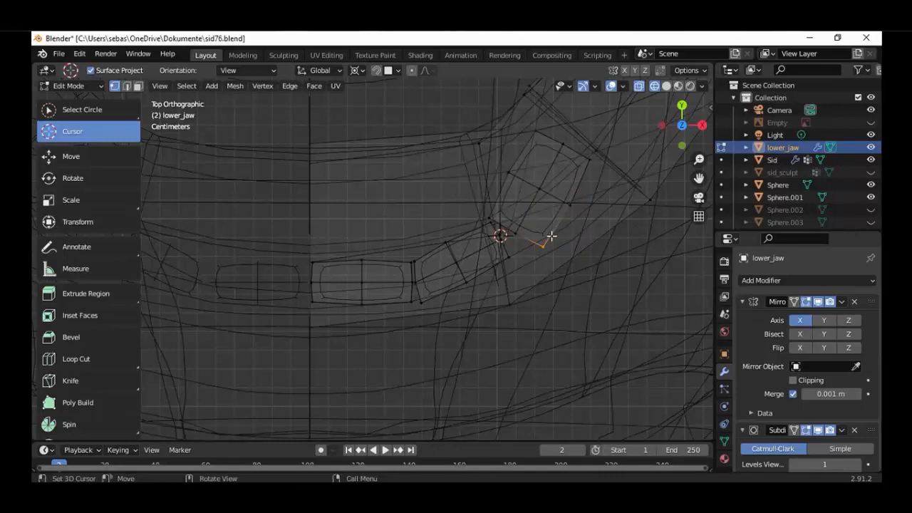
key("g")
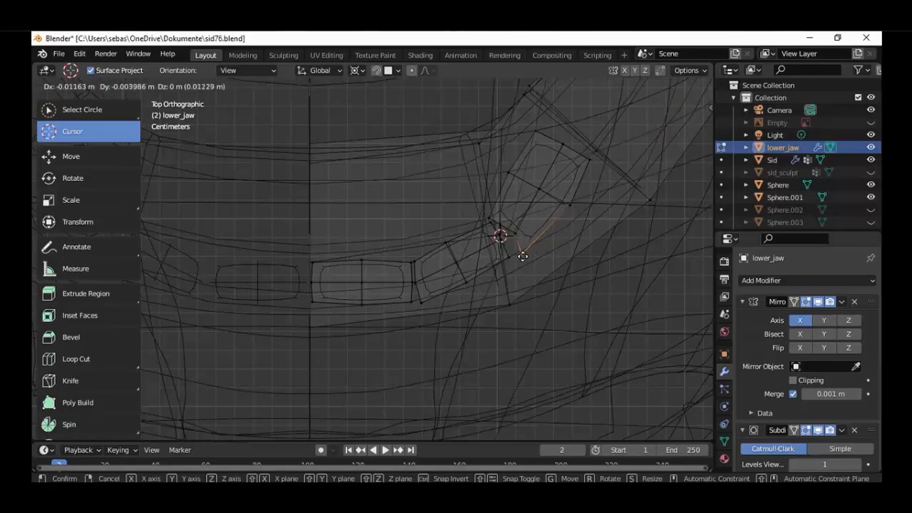
left_click(519, 256)
Examine the third tooth's fit inside the mouth in solid shading from an oblique front angle
scroll(499, 282, "down", 6)
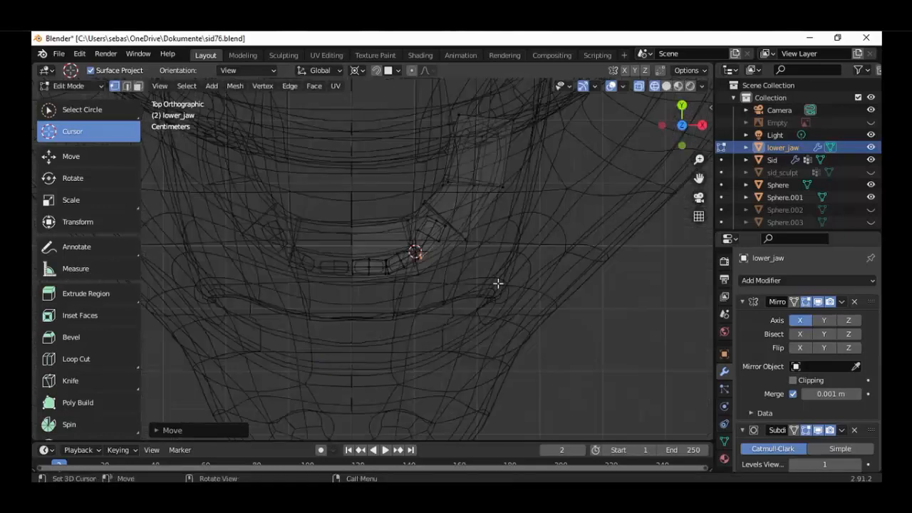
middle_click_drag(481, 246, 466, 178)
scroll(464, 241, "up", 4)
key("shift+z")
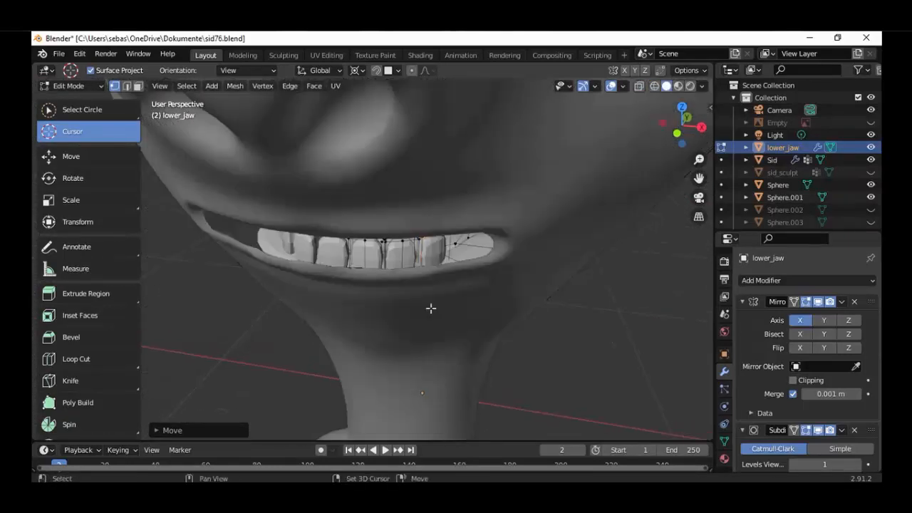
mouse_move(432, 306)
middle_mouse_down()
mouse_move(403, 268)
mouse_move(445, 304)
mouse_move(427, 287)
mouse_move(440, 299)
mouse_move(450, 292)
mouse_move(454, 320)
mouse_move(485, 284)
mouse_move(486, 299)
mouse_move(417, 297)
middle_mouse_up()
scroll(454, 320, "up", 4)
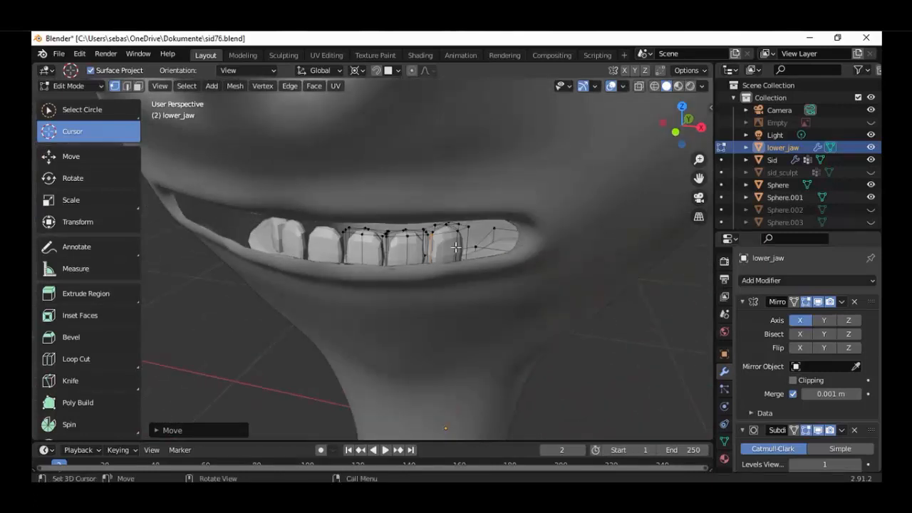
Select the whole third tooth and, in top wireframe view, duplicate it about 0.033 m along X and 0.049 m along Y
key("l")
key("KP_1")
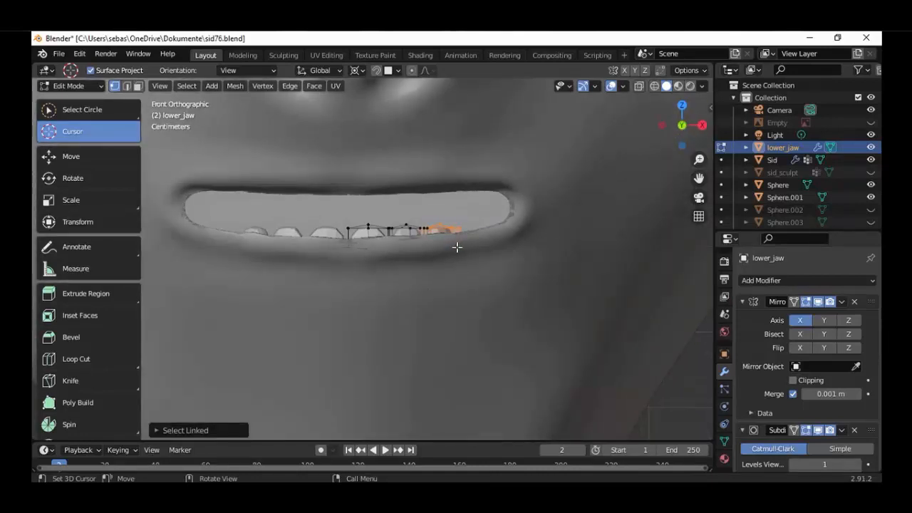
scroll(457, 248, "up", 2)
key("KP_7")
key("shift+z")
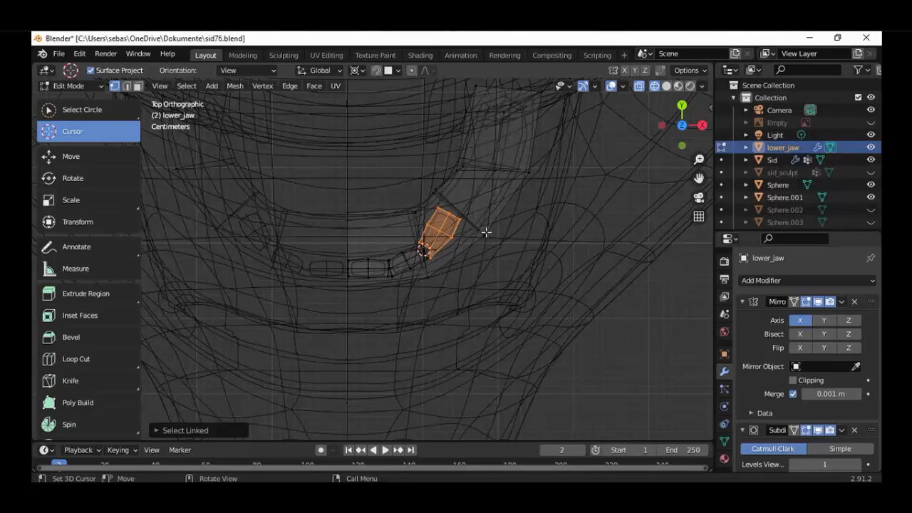
scroll(486, 231, "up", 2)
key("g")
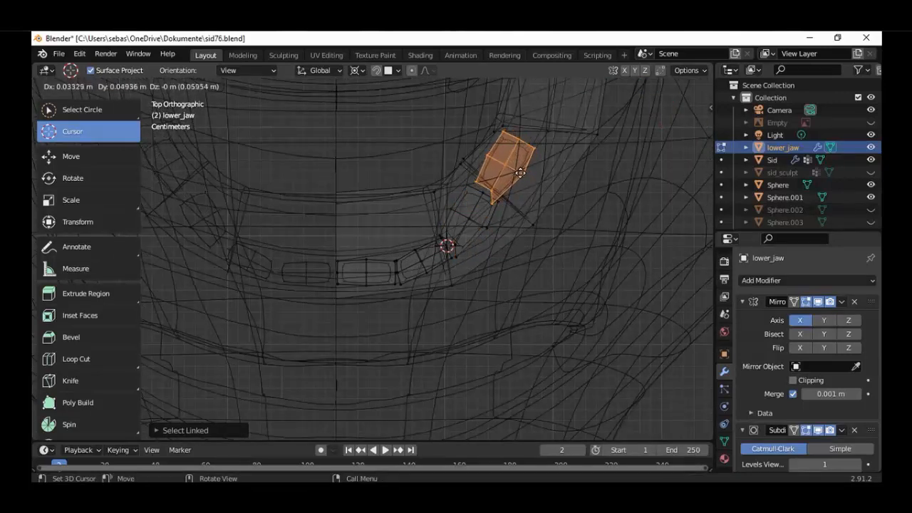
left_click(520, 172)
Narrow the selection to the fourth tooth's front outer corner and move it about 0.009 m along X and 0.004 m along Y
scroll(523, 183, "up", 2)
middle_click_drag(520, 210, 463, 258, "shift")
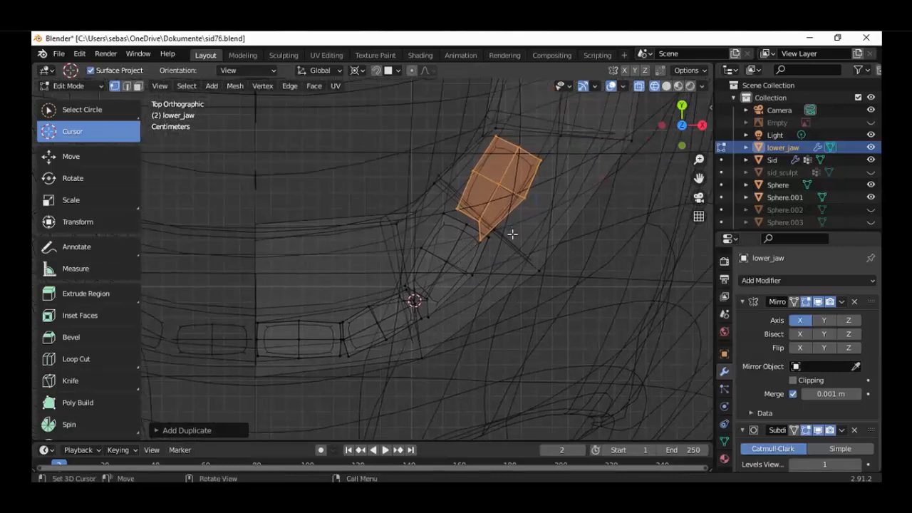
scroll(513, 234, "up", 1)
key("c")
middle_click_drag(575, 106, 501, 159)
right_click(505, 231)
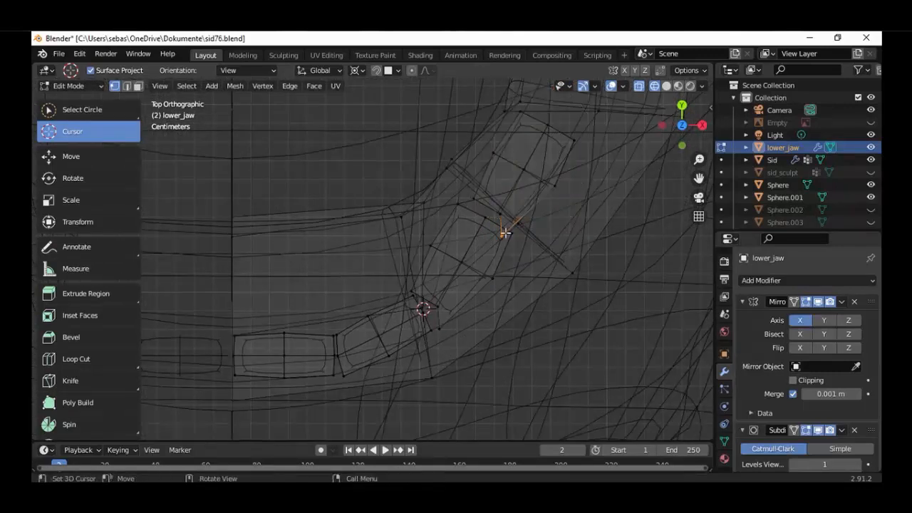
key("g")
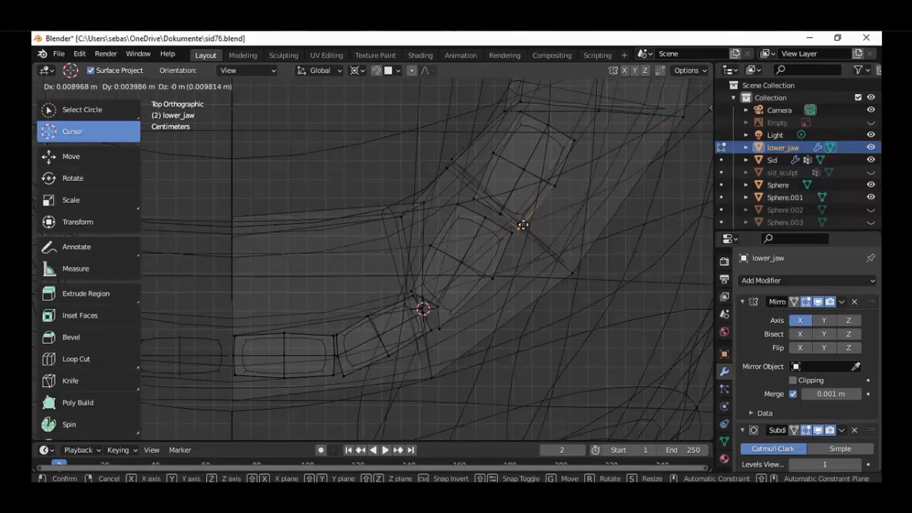
left_click(520, 221)
Examine the extended tooth row in solid shading from the front and in wireframe from the right side
scroll(494, 287, "down", 4)
middle_click_drag(494, 287, 439, 176)
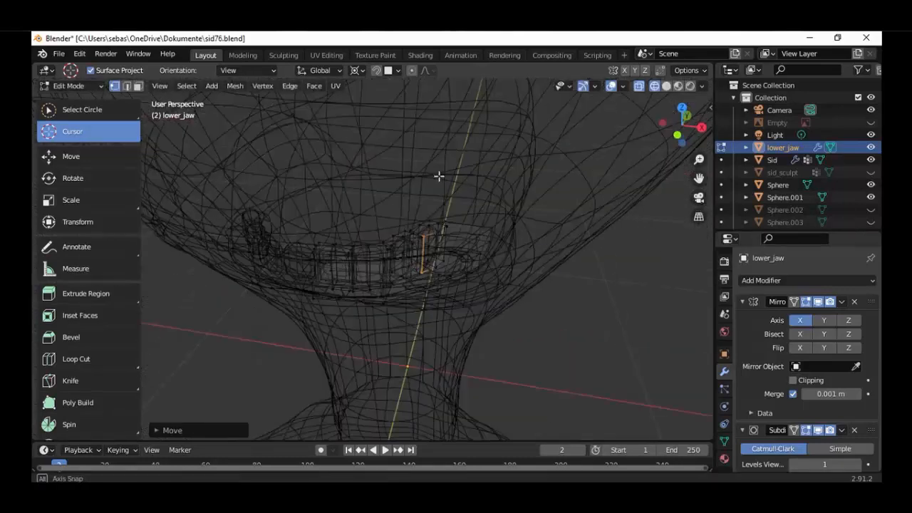
scroll(439, 176, "up", 3)
key("shift+z")
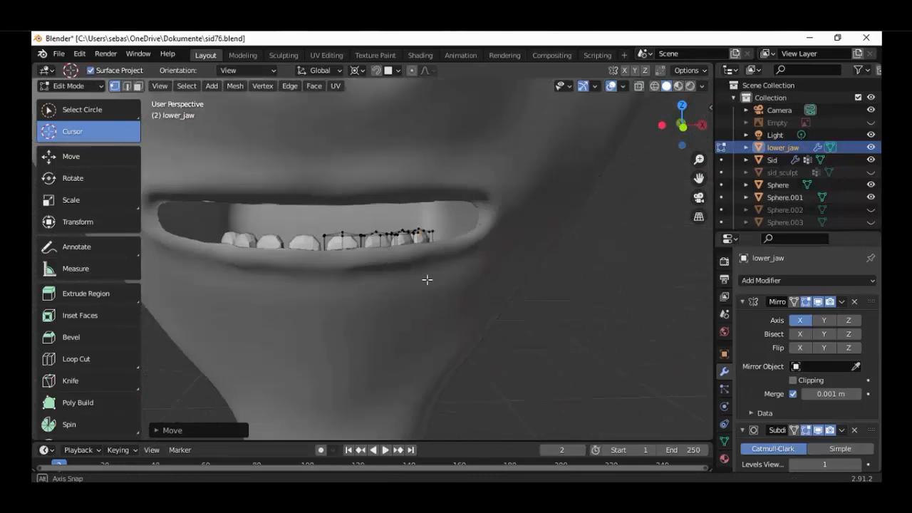
middle_click_drag(428, 279, 373, 284)
scroll(373, 284, "down", 3)
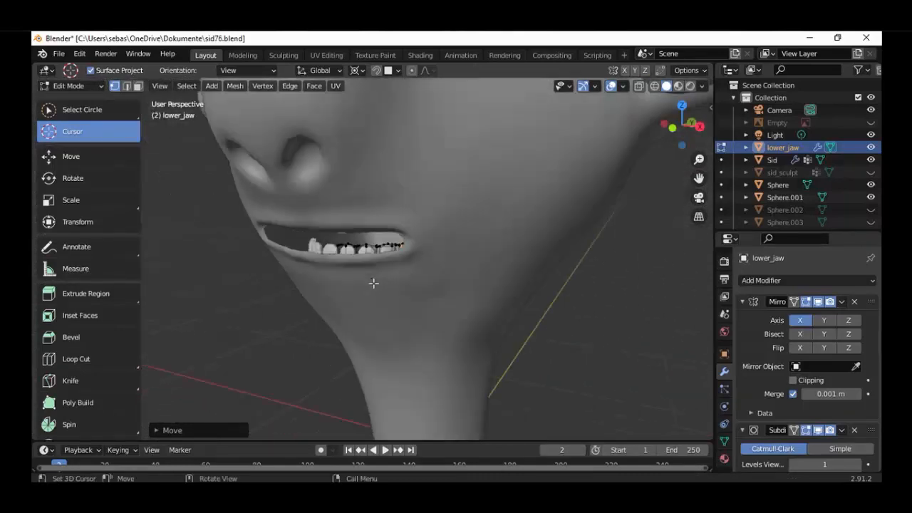
key("KP_3")
key("shift+z")
scroll(364, 291, "down", 1)
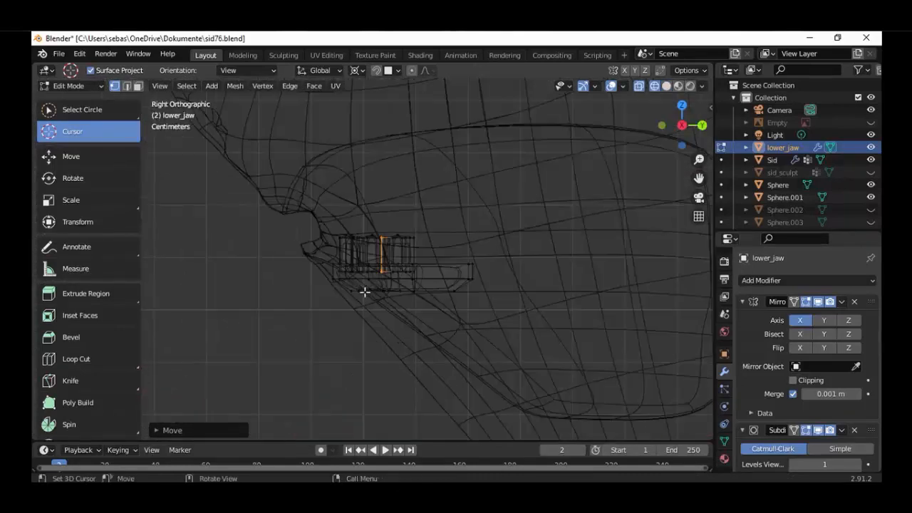
mouse_move(365, 290)
middle_mouse_down()
mouse_move(442, 316)
mouse_move(501, 295)
mouse_move(421, 302)
middle_mouse_up()
key("shift+z")
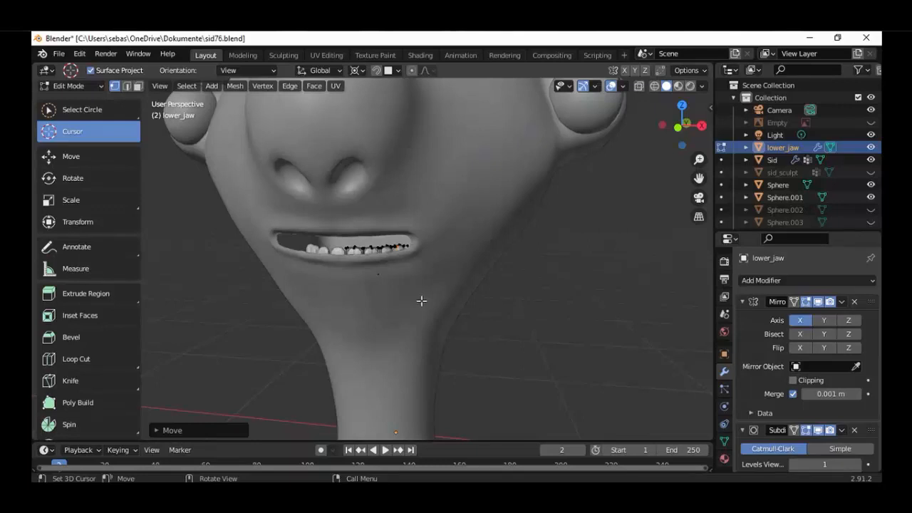
Select the fourth tooth without its base vertices and move its crown about 0.005 m along negative X and 0.002 m along Y
middle_click_drag(433, 326, 466, 238)
scroll(356, 322, "up", 5)
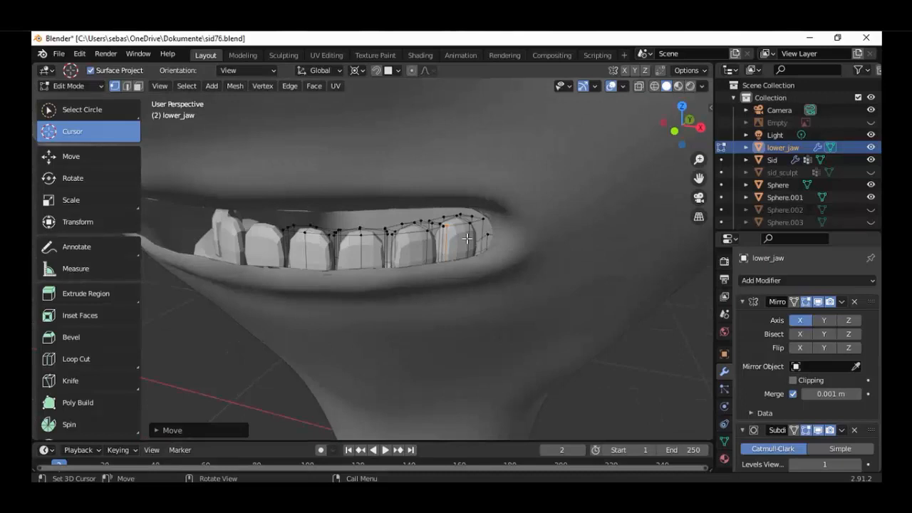
key("l")
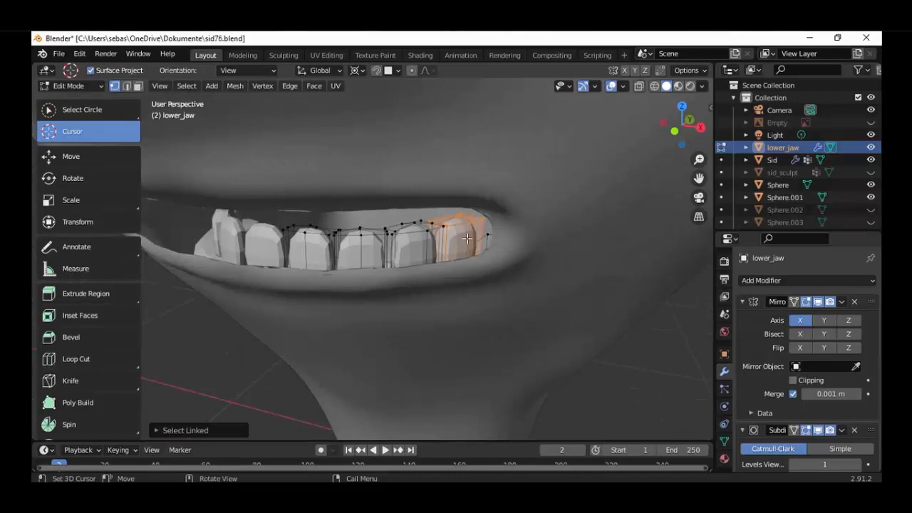
key("KP_3")
key("alt+z")
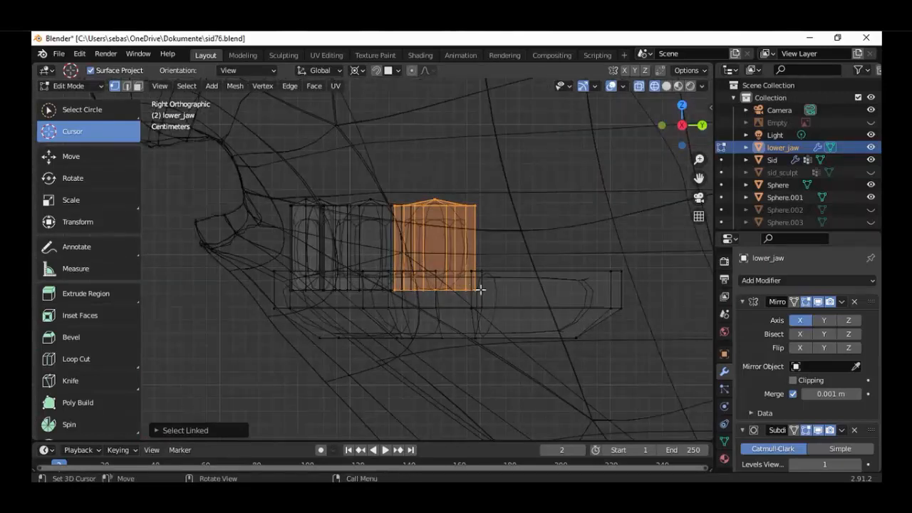
key("c")
middle_click_drag(467, 297, 417, 314)
right_click(417, 314)
key("KP_7")
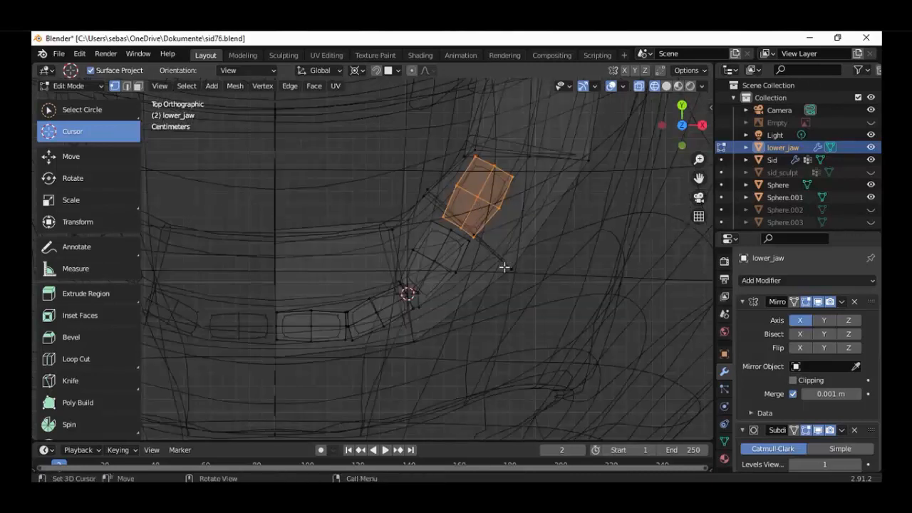
key("KP_3")
key("KP_7")
key("g")
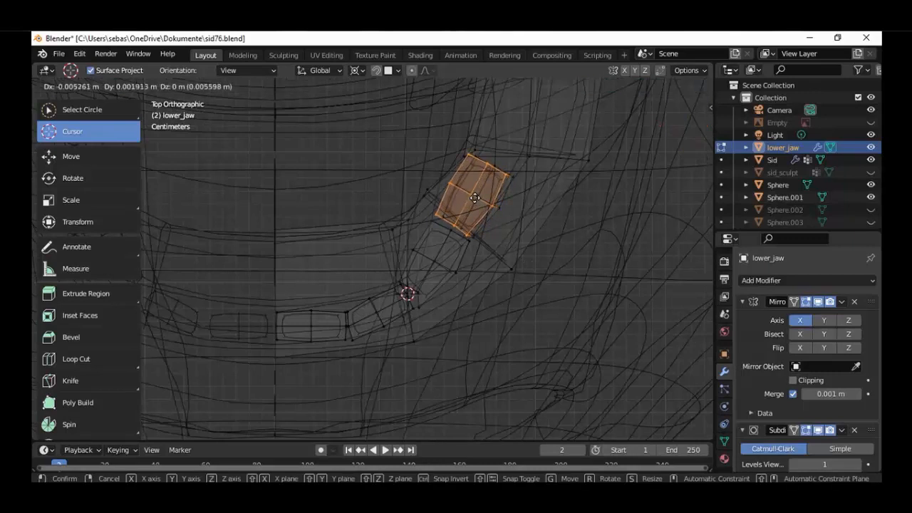
left_click(479, 259)
Return to solid shading, clear the previous selection and select only the whole third tooth
scroll(465, 300, "down", 4)
middle_click_drag(465, 301, 460, 283)
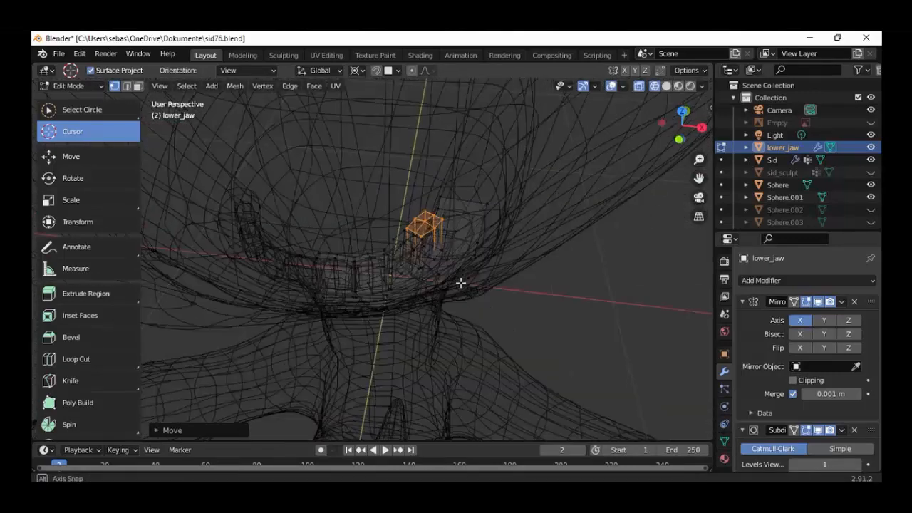
key("shift+z")
scroll(426, 320, "down", 5)
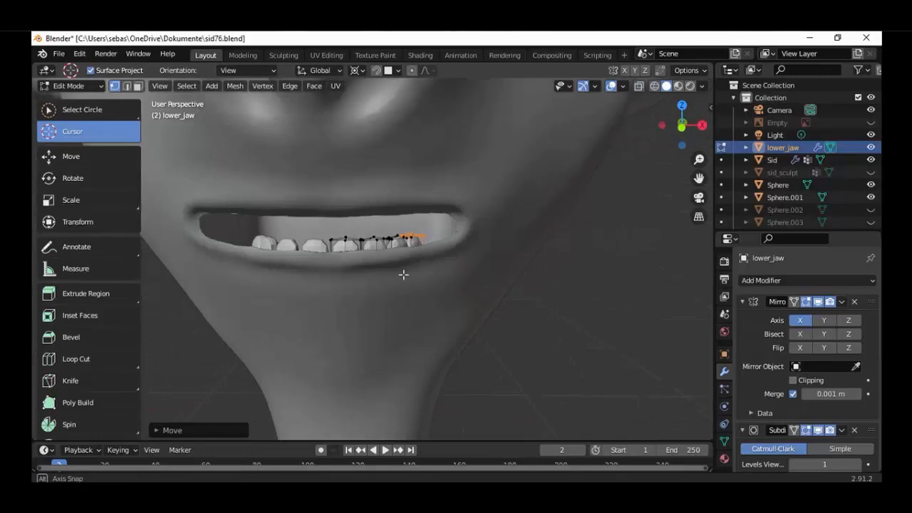
middle_click_drag(403, 273, 414, 254)
key("l")
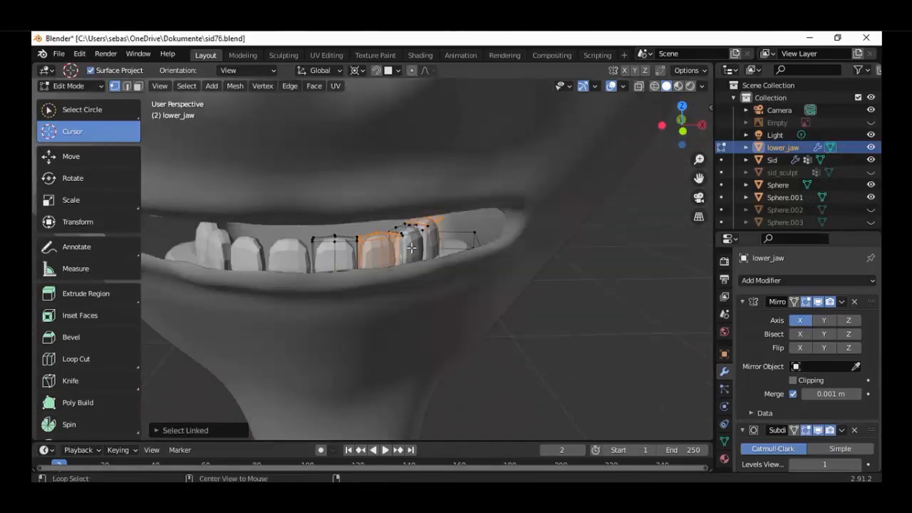
key("ctrl+z")
key("l")
middle_click_drag(438, 269, 409, 267)
key("alt+a")
key("l")
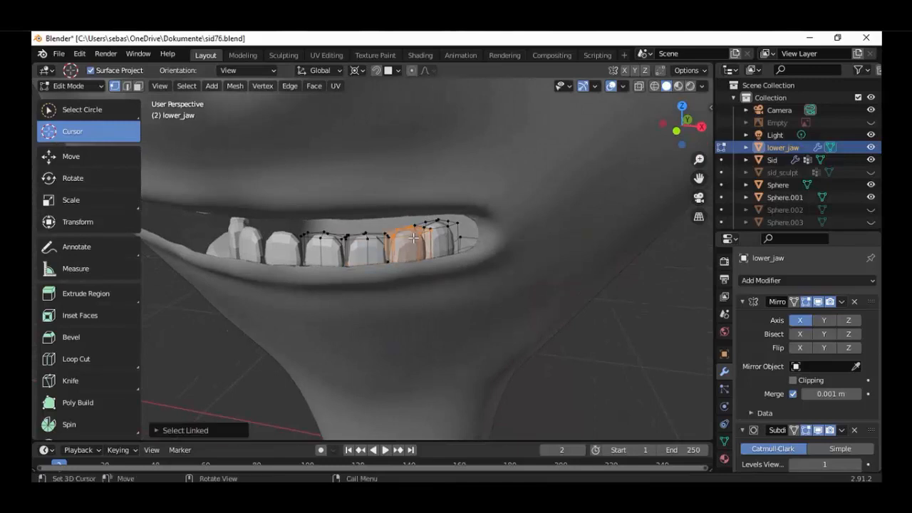
Deselect the third tooth's base vertices in wireframe and move its crown about 0.003 m along negative X and 0.004 m along Y
key("KP_7")
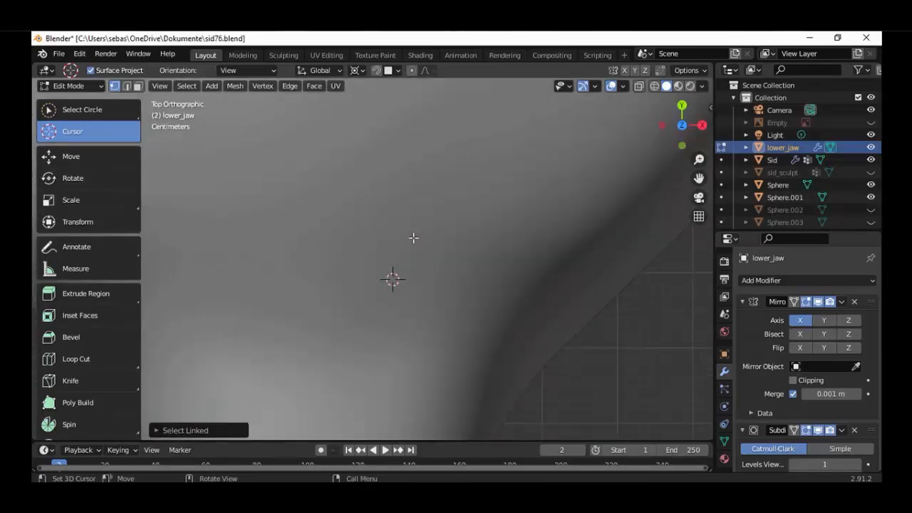
key("KP_3")
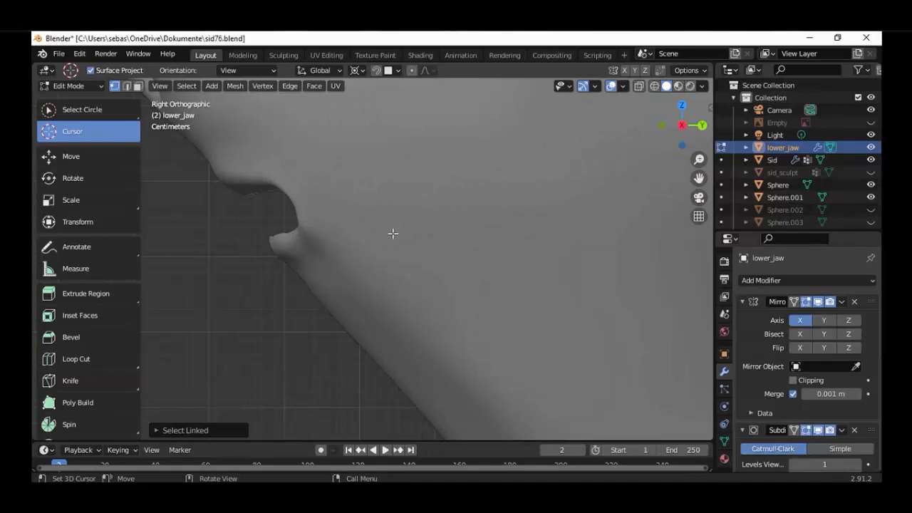
key("alt+z")
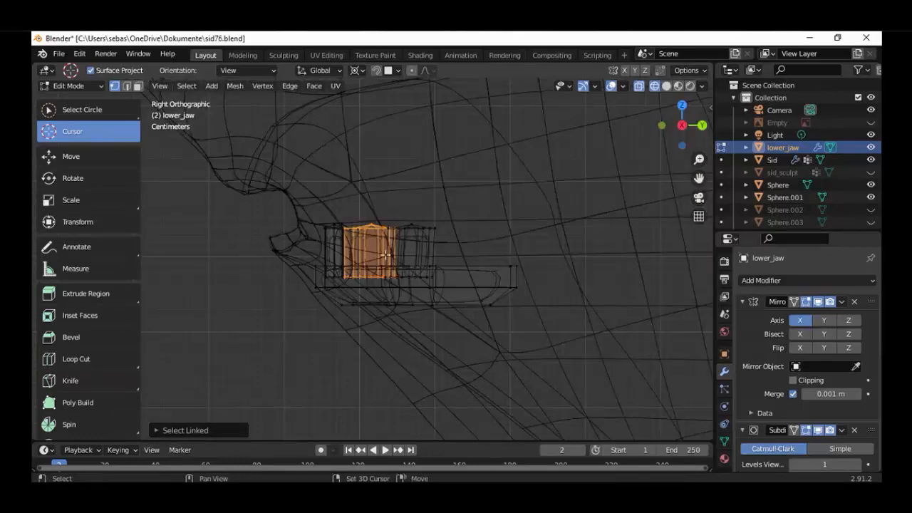
key("c")
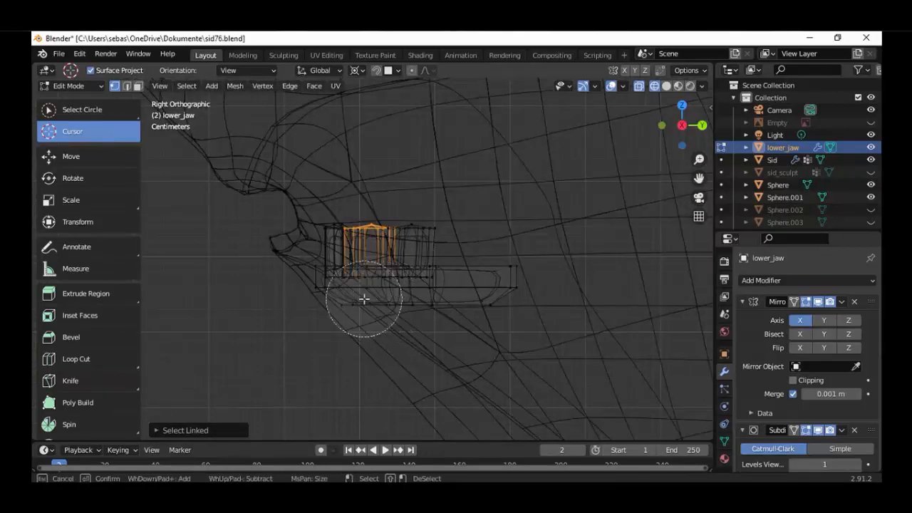
key("Escape")
key("KP_7")
scroll(370, 299, "up", 3)
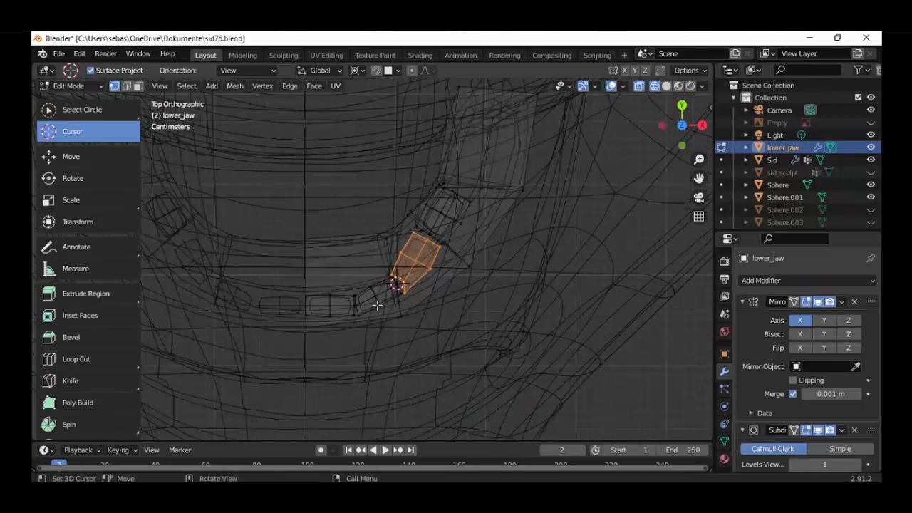
key("g")
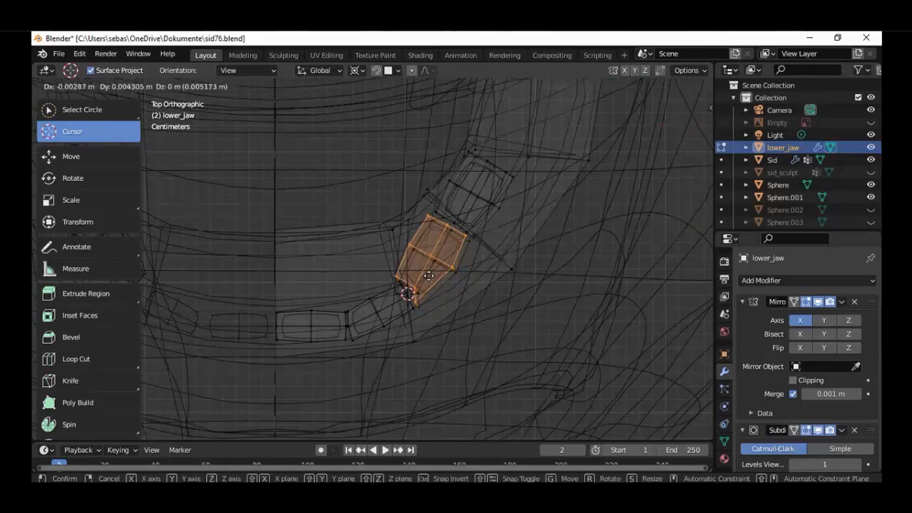
left_click(428, 276)
Return to Object Mode, check the teeth inside the mouth, deselect everything and save the scene incrementally as sid77.blend
middle_click_drag(421, 296, 374, 244)
scroll(370, 265, "up", 4)
left_click(78, 86)
left_click(84, 99)
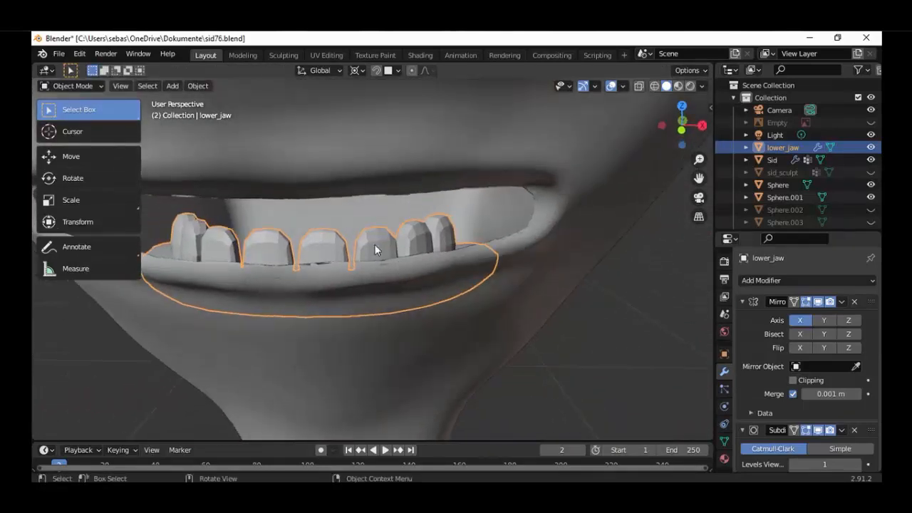
right_click(374, 243)
key("Escape")
mouse_move(314, 312)
middle_mouse_down()
mouse_move(414, 325)
mouse_move(377, 337)
mouse_move(321, 305)
mouse_move(436, 326)
mouse_move(316, 321)
middle_mouse_up()
scroll(321, 305, "down", 4)
key("alt+a")
scroll(316, 321, "down", 3)
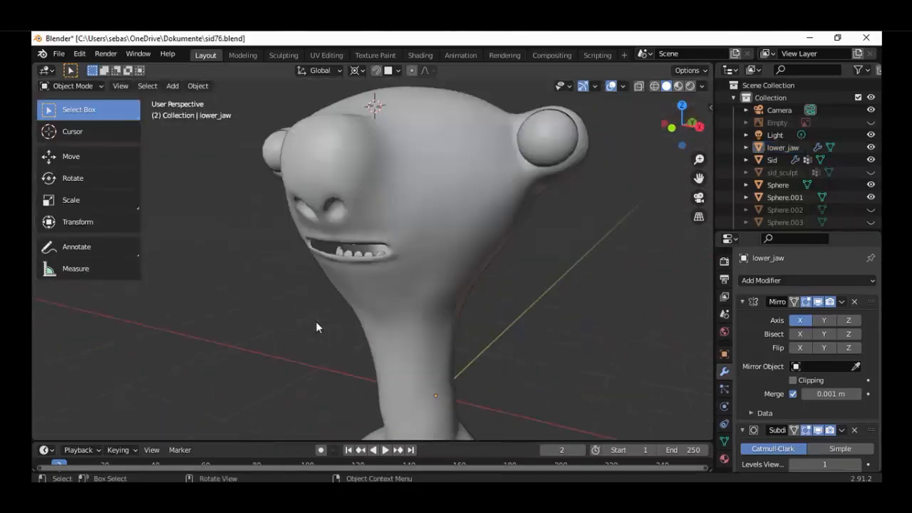
scroll(316, 321, "up", 3)
key("ctrl+alt+s")
mouse_move(386, 309)
middle_mouse_down()
mouse_move(451, 305)
mouse_move(399, 307)
middle_mouse_up()
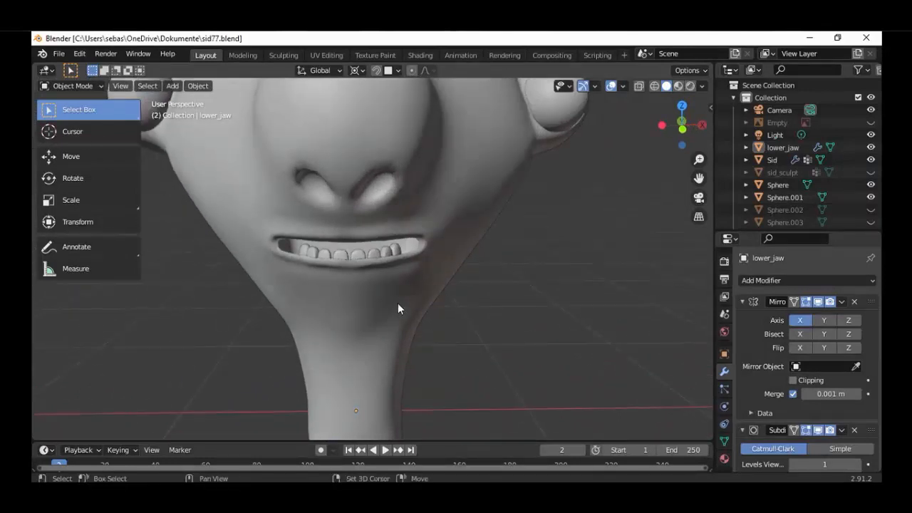
Snap the 3D cursor to the world origin and add a plane mesh there in top view
key("shift+s")
left_click(318, 347)
scroll(424, 347, "down", 3)
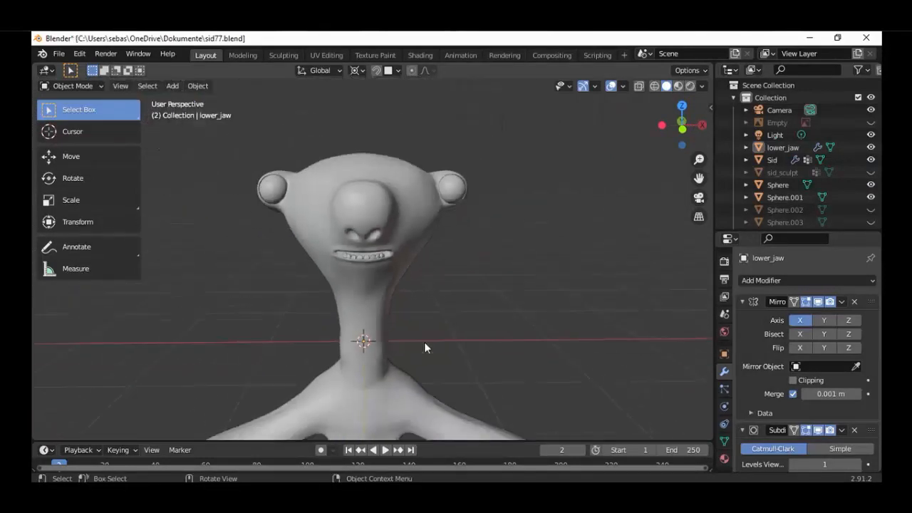
key("KP_7")
scroll(430, 310, "up", 3)
key("shift+a")
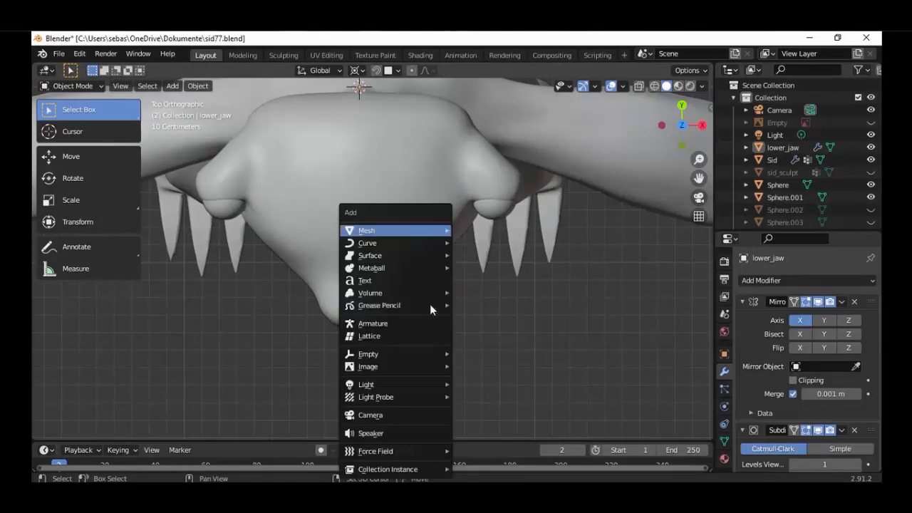
mouse_move(421, 239)
left_click(467, 235)
middle_click_drag(460, 210, 461, 264, "shift")
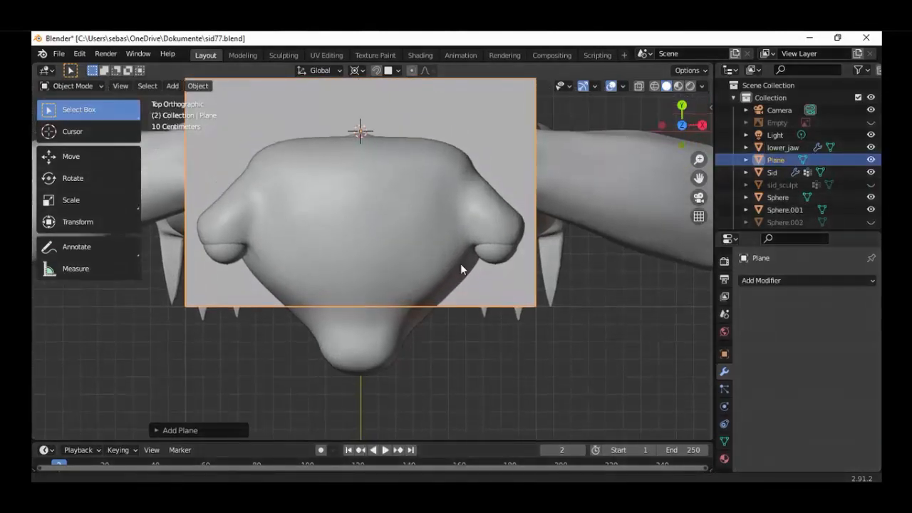
Enter Edit Mode on the plane and add one centred loop cut running along Y
scroll(462, 263, "down", 2)
left_click(75, 85)
left_click(70, 114)
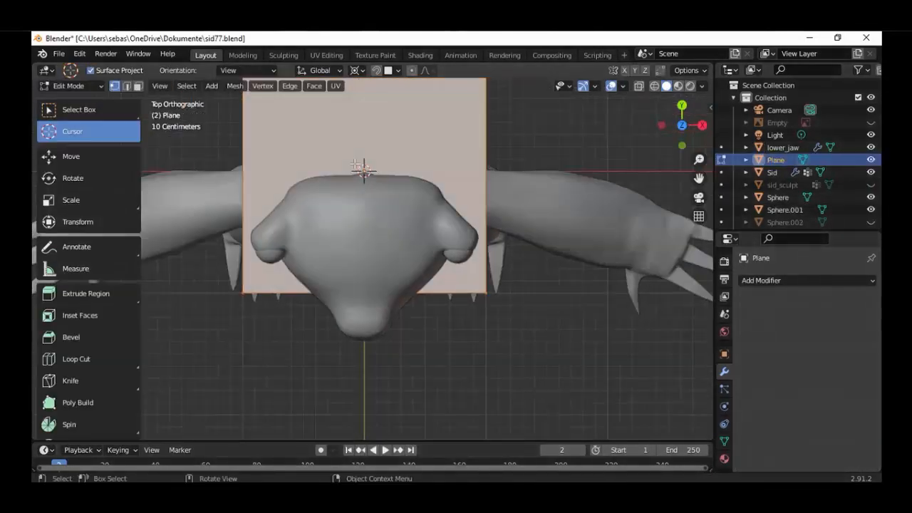
scroll(391, 206, "down", 1)
key("ctrl+r")
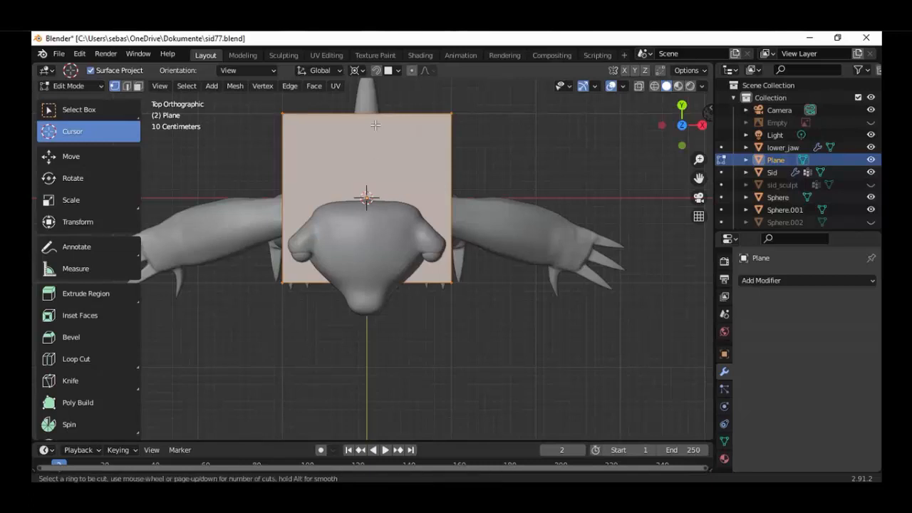
left_click(382, 114)
left_click(383, 114)
left_click_drag(260, 106, 300, 147)
right_click(255, 114)
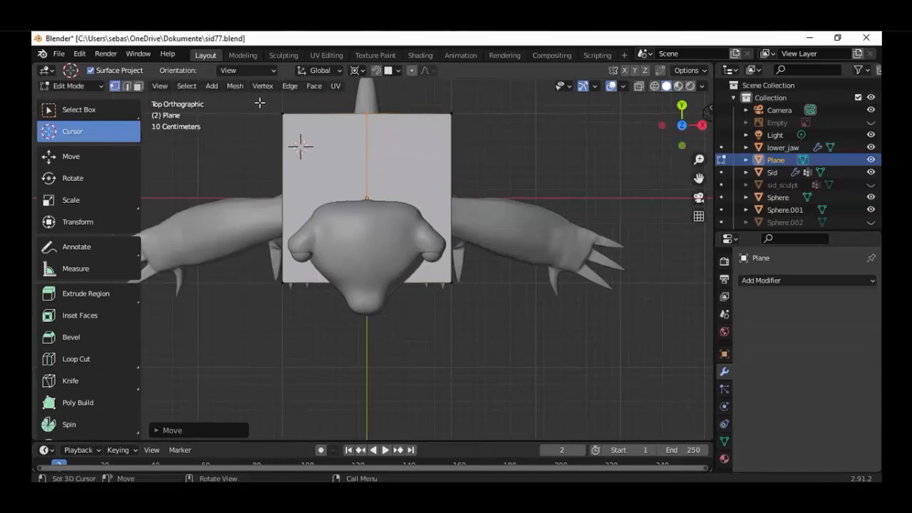
left_click_drag(261, 103, 296, 291)
right_click(240, 296)
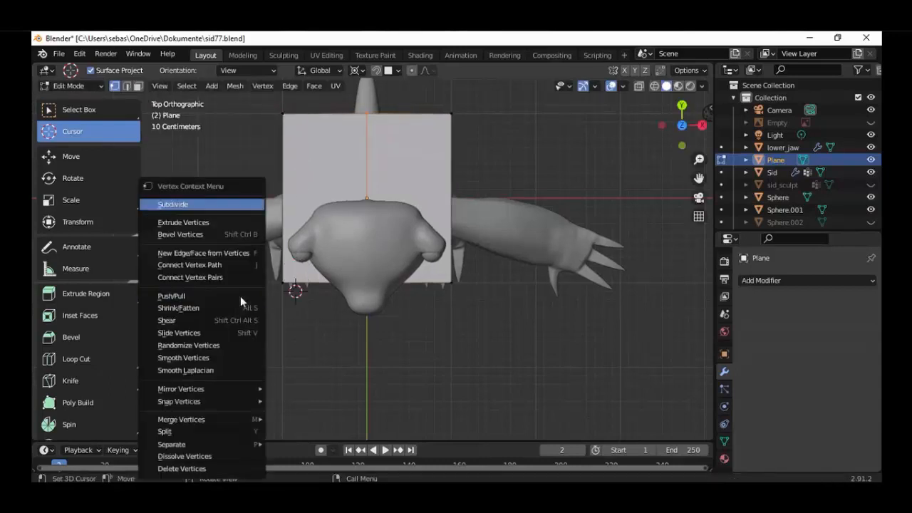
right_click(339, 360)
left_click_drag(256, 105, 292, 157)
Box-select the plane's outer vertices on the negative X side and delete them, leaving only the positive X half
left_click(84, 112)
left_click_drag(256, 104, 308, 309)
key("x")
left_click(310, 307)
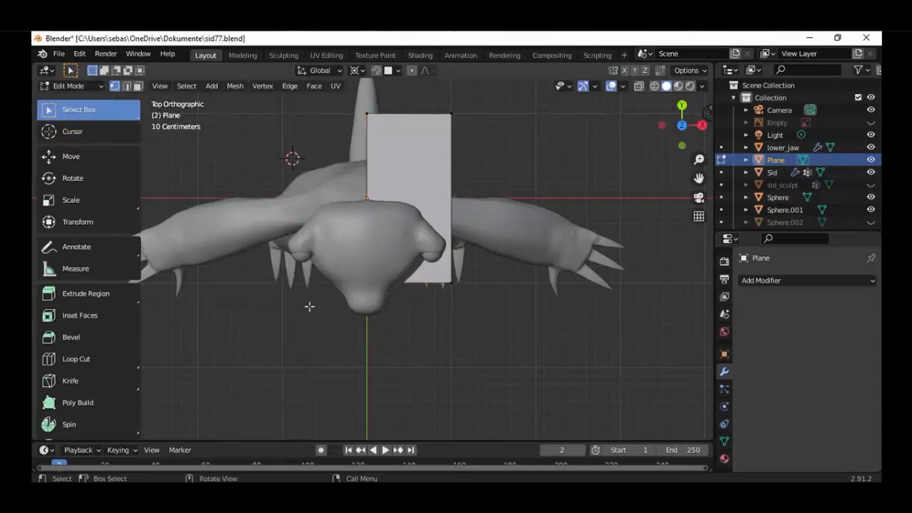
Select all of the remaining half plane and add a Mirror modifier on X with Clipping enabled
key("a")
left_click(753, 281)
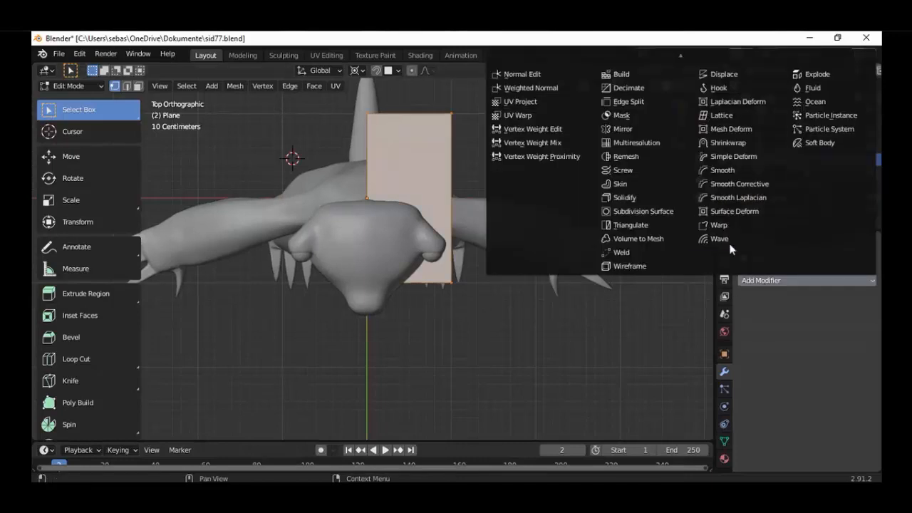
left_click(638, 130)
left_click(794, 381)
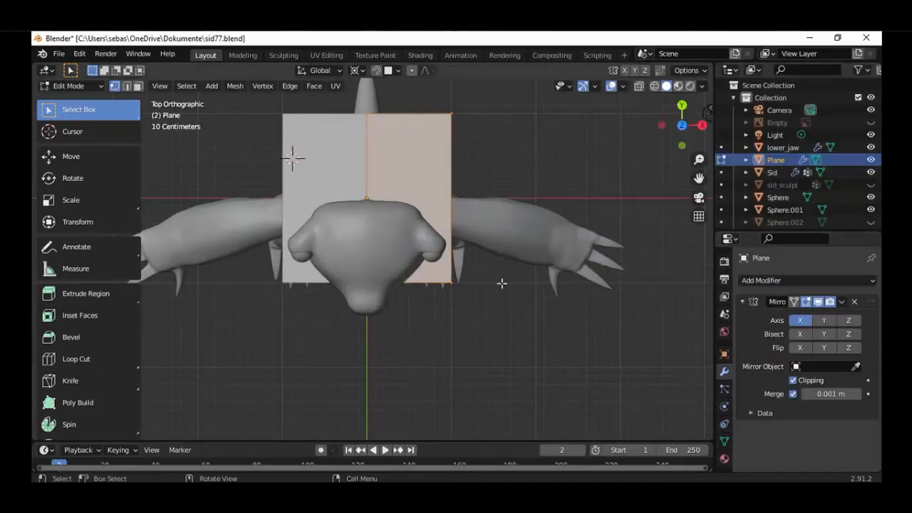
Scale the half plane down to about three-quarters and set the transform pivot point to Bounding Box Center
key("s")
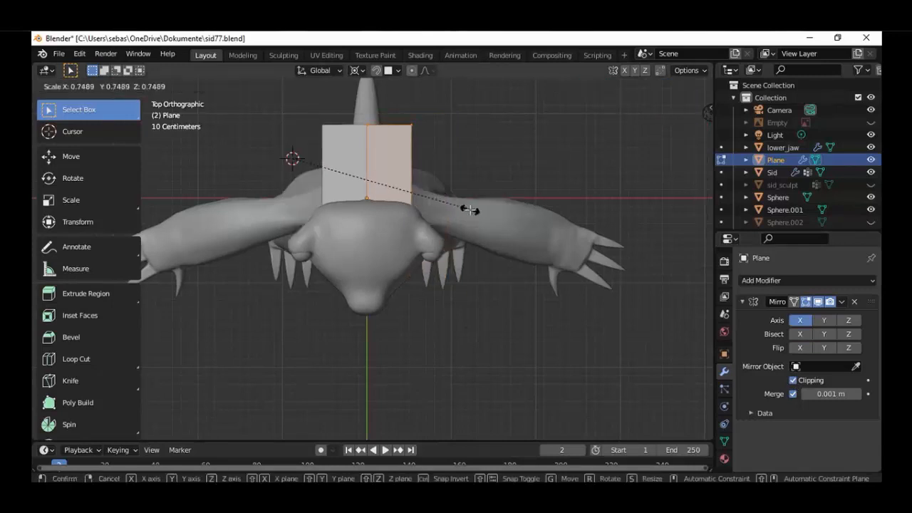
left_click(394, 107)
left_click(368, 80)
left_click(359, 71)
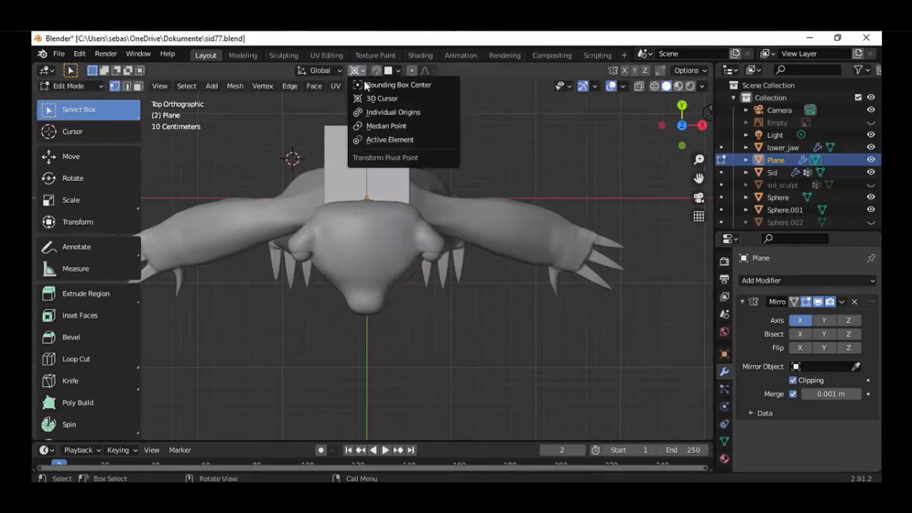
left_click(366, 85)
Switch to wireframe shading and scale the half plane along Y to slightly less than half its length
key("shift+z")
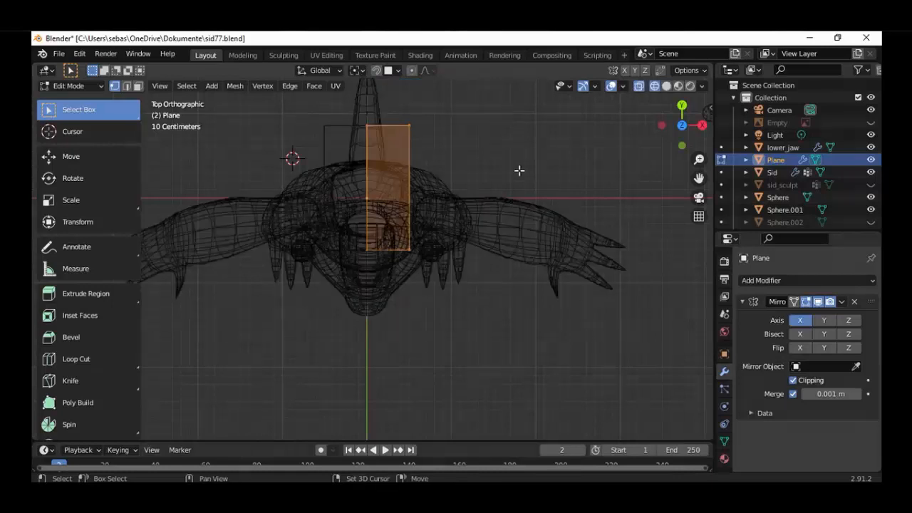
key("s")
key("Escape")
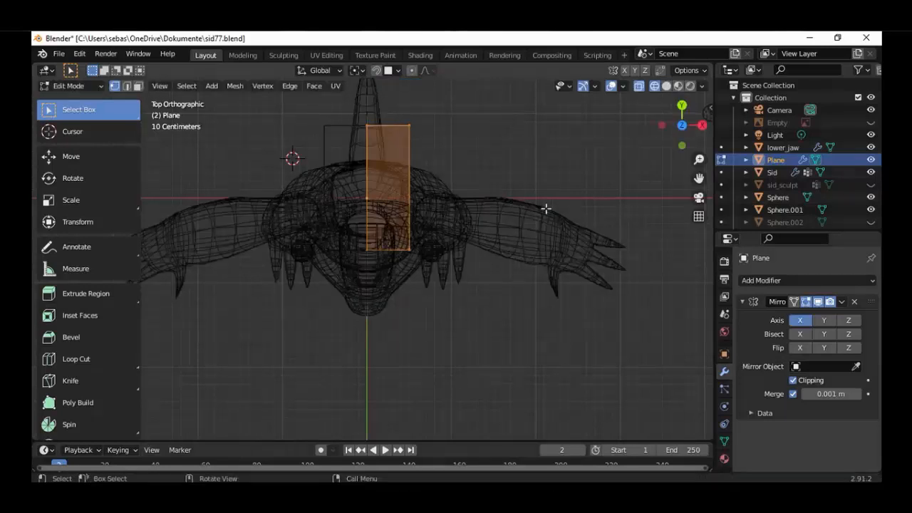
key("s")
key("y")
left_click(455, 188)
scroll(435, 173, "up", 3)
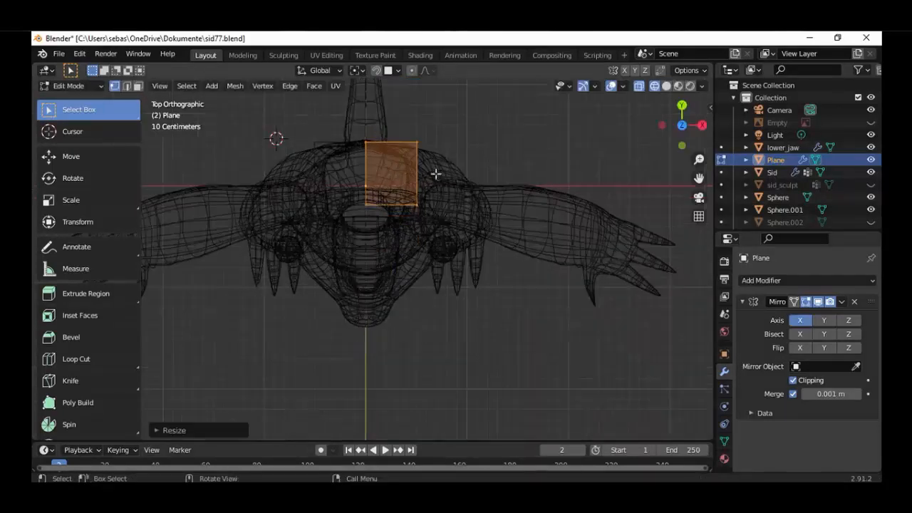
Move the half plane about 0.17 m along negative X and 0.8 m along negative Y, over the lower jaw
key("g")
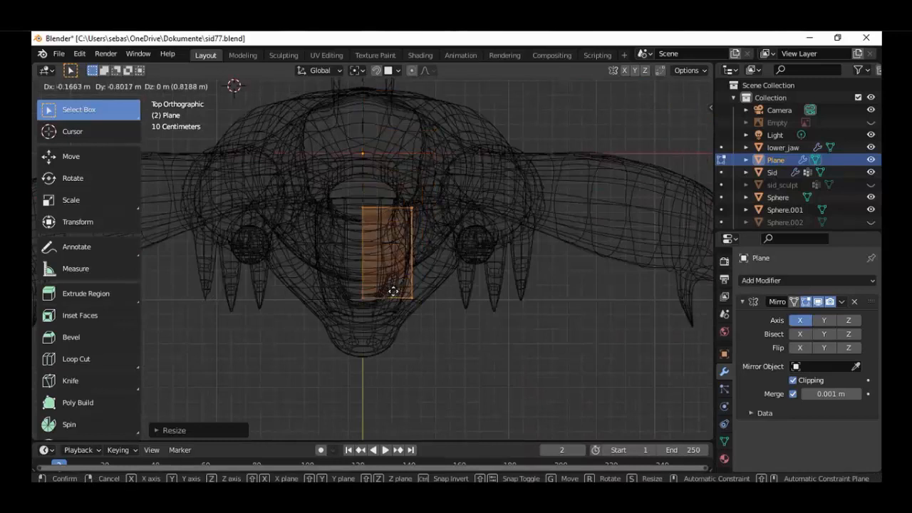
left_click(429, 314)
scroll(430, 313, "up", 5)
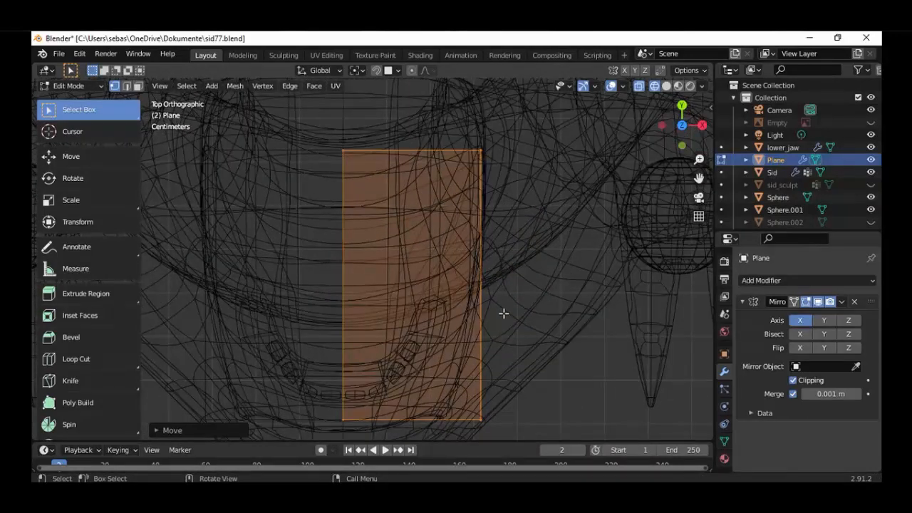
Scale the half plane to slightly less than half along Y and to about three-quarters along X
key("s")
key("y")
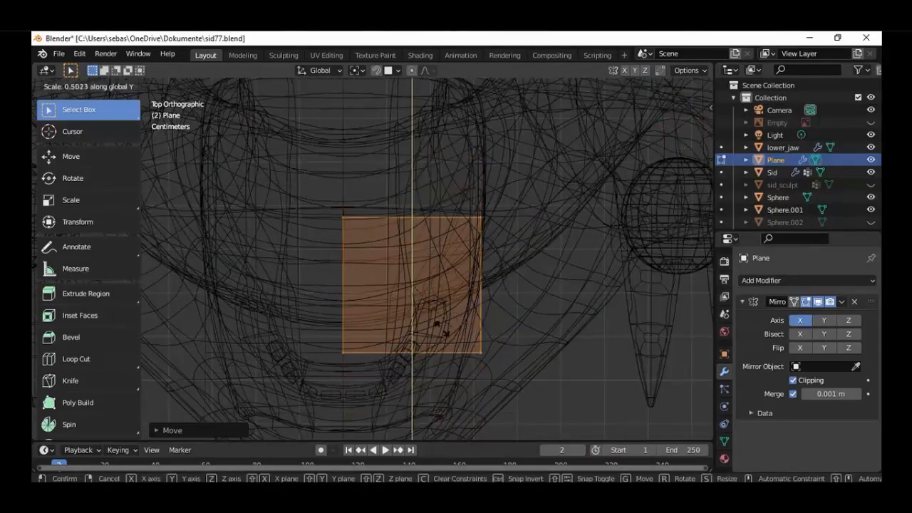
left_click(488, 325)
key("s")
key("x")
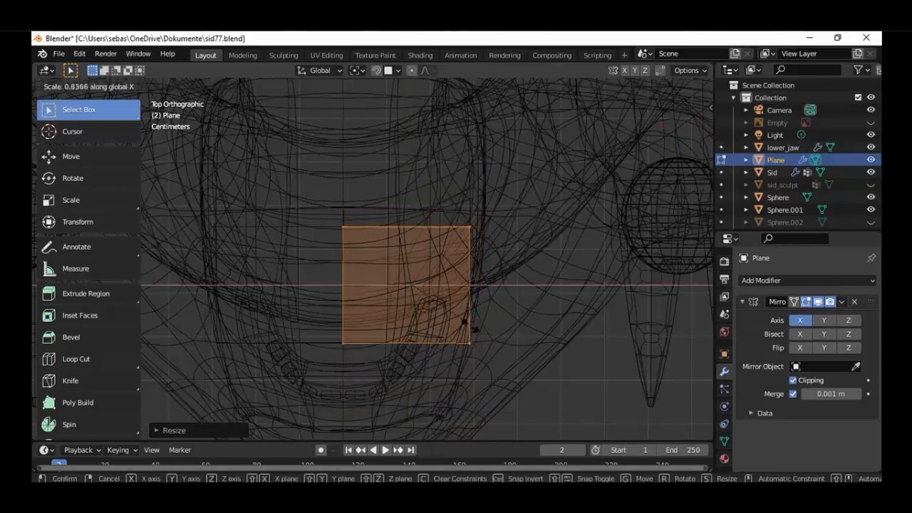
left_click(431, 320)
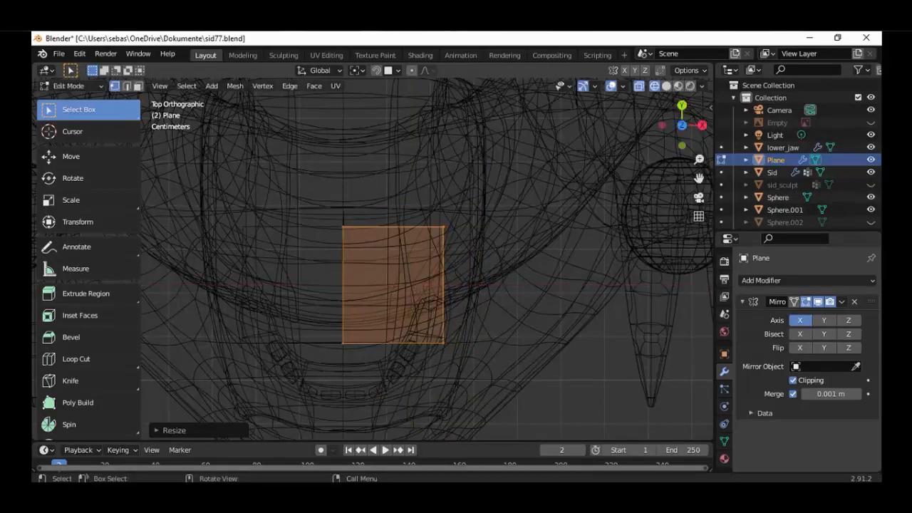
Scale the half plane along Y to about 0.39 and move it about 0.23 m along negative Y, over the front teeth
key("s")
key("y")
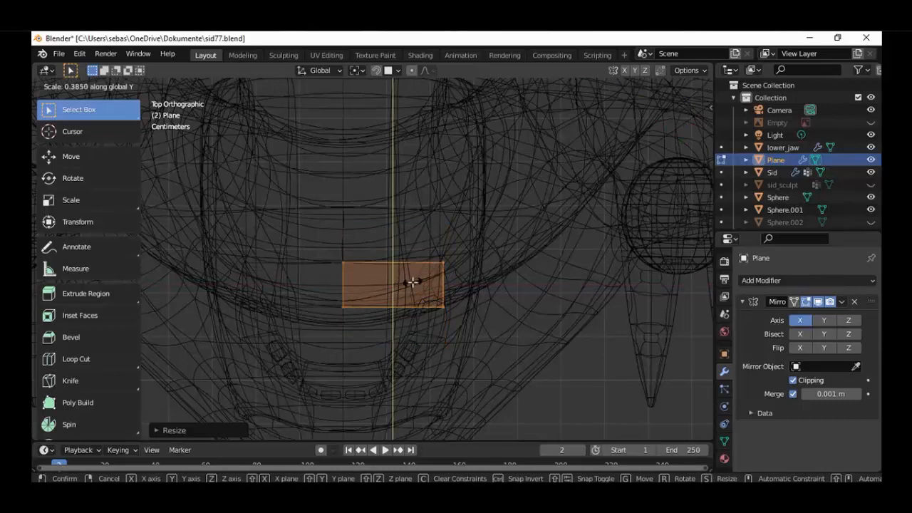
left_click(402, 278)
key("g")
key("y")
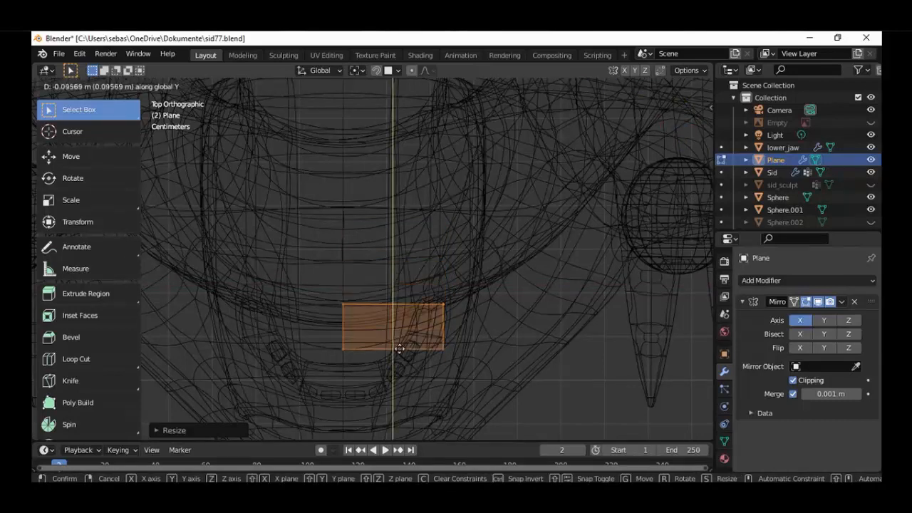
left_click(403, 383)
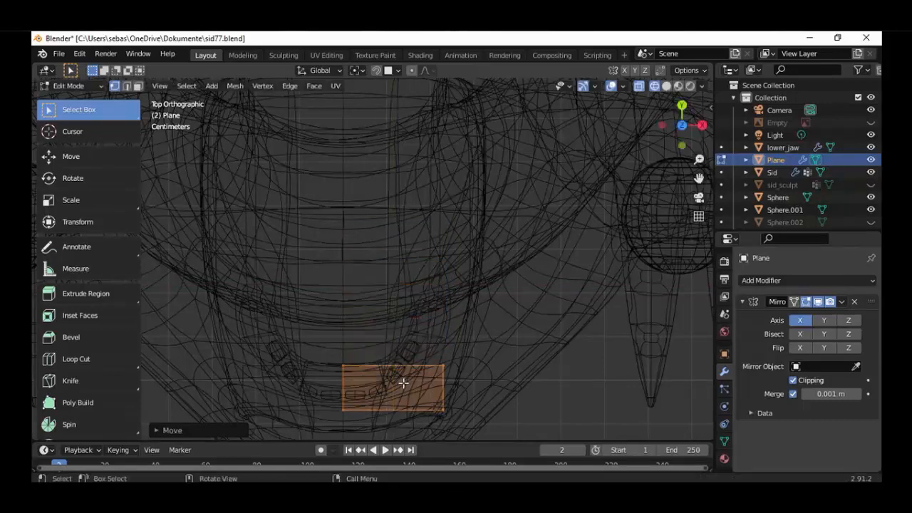
key("KP_1")
scroll(424, 386, "down", 6)
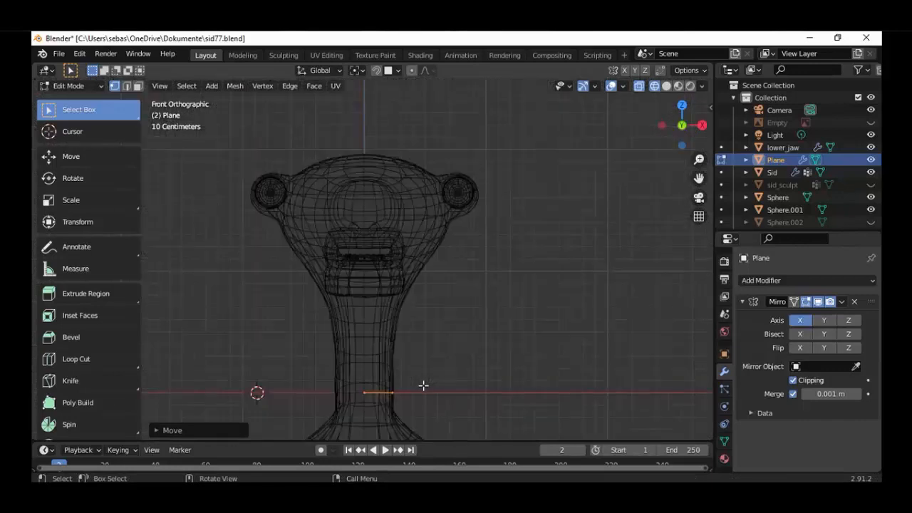
key("g")
key("y")
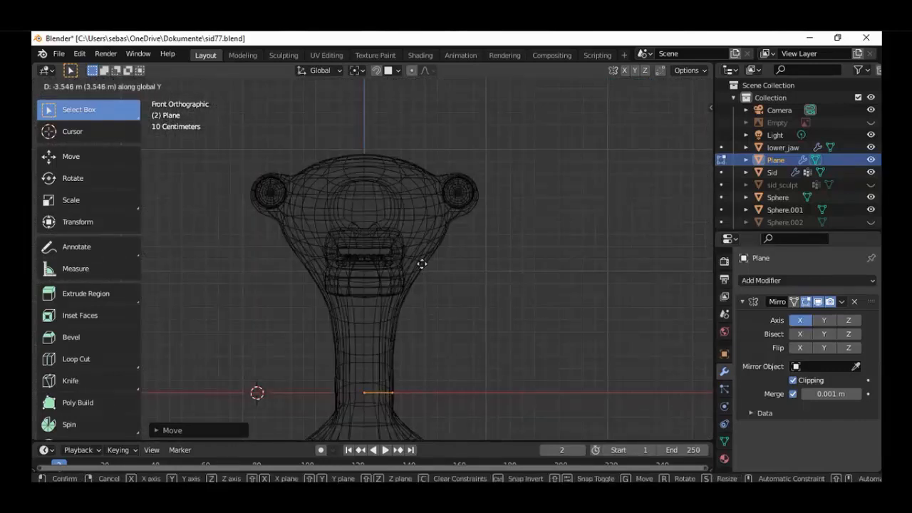
right_click(436, 200)
Raise the half plane about 1.2 m along Z so it sits just above the mouth opening
key("g")
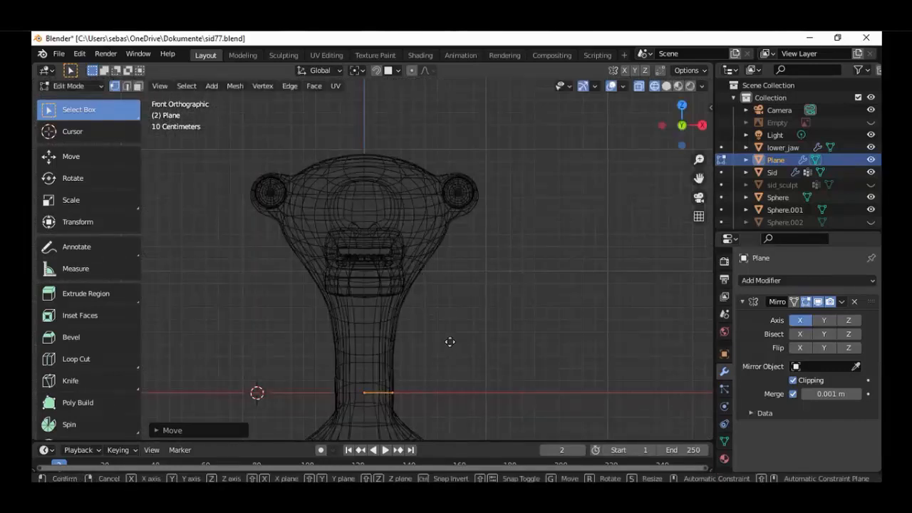
key("z")
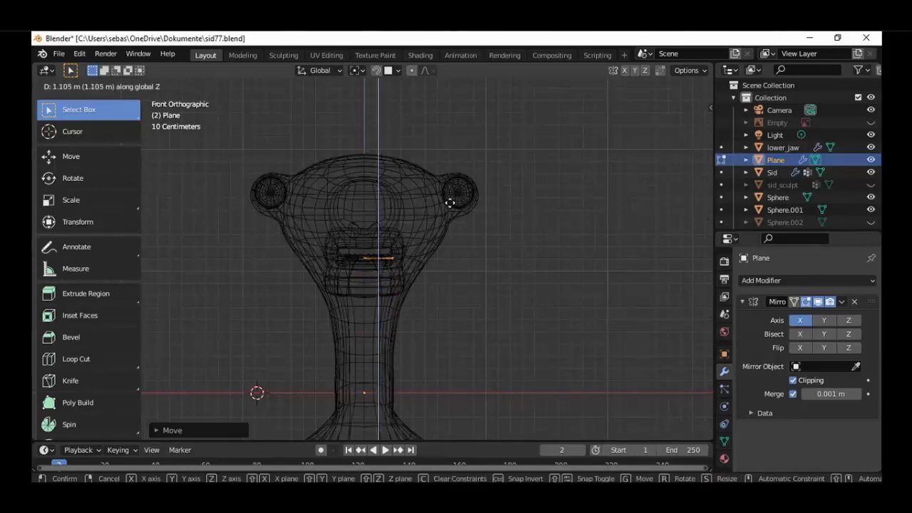
left_click(456, 232)
scroll(456, 232, "up", 5)
scroll(456, 232, "up", 3)
key("g")
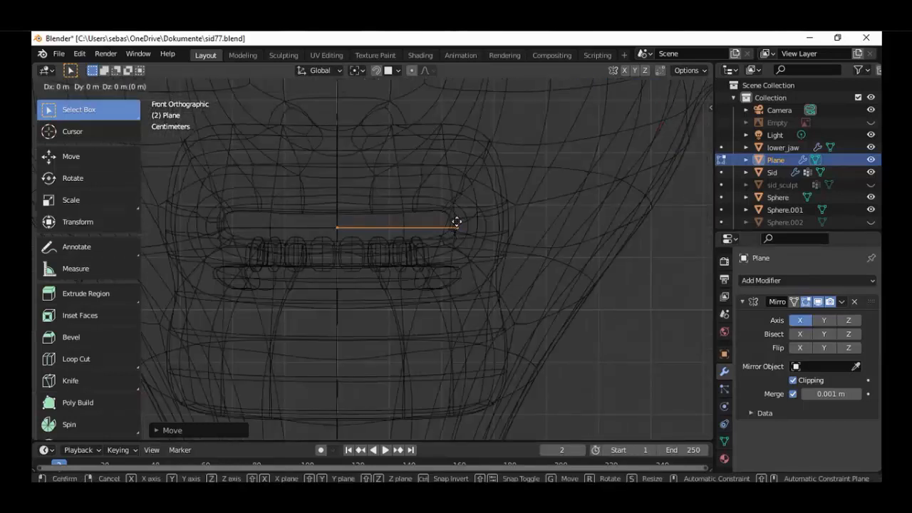
key("z")
left_click(456, 191)
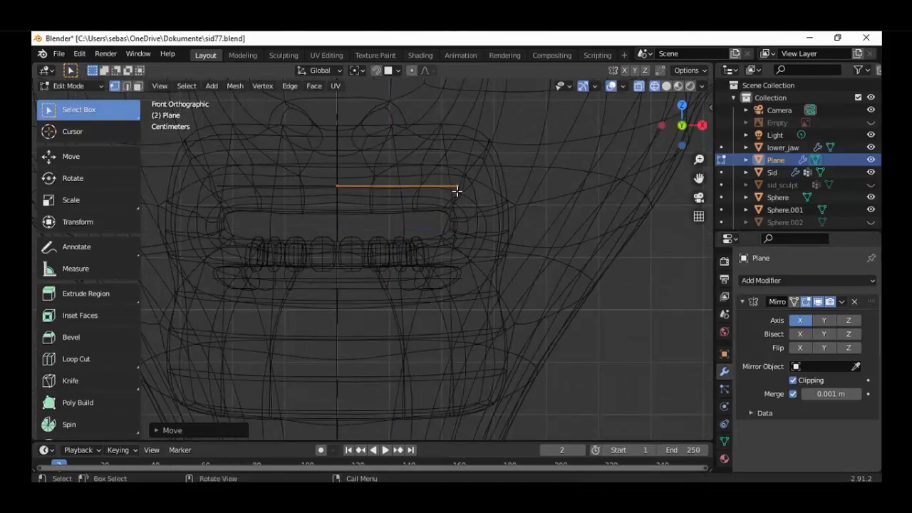
Move the half plane about 0.08 m along negative Y, in front of the lower teeth and over the upper lip
key("KP_3")
middle_click_drag(311, 216, 369, 228, "shift")
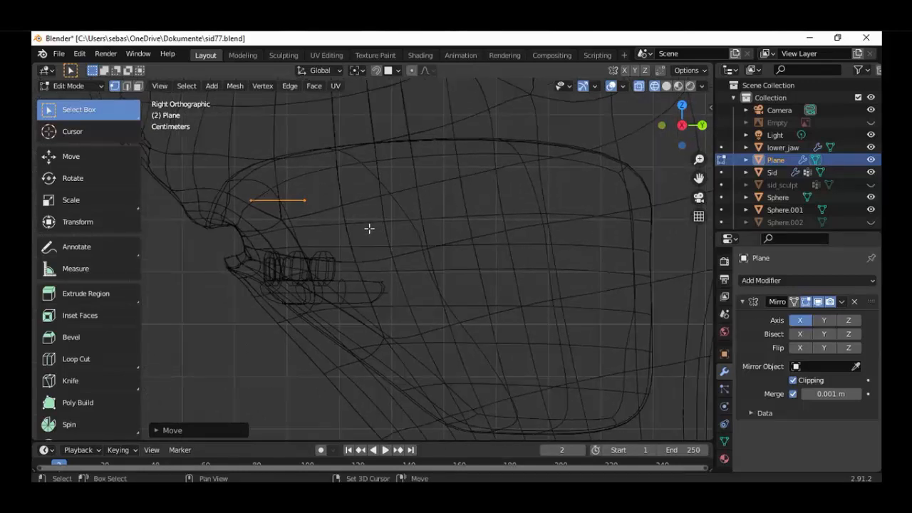
key("g")
key("y")
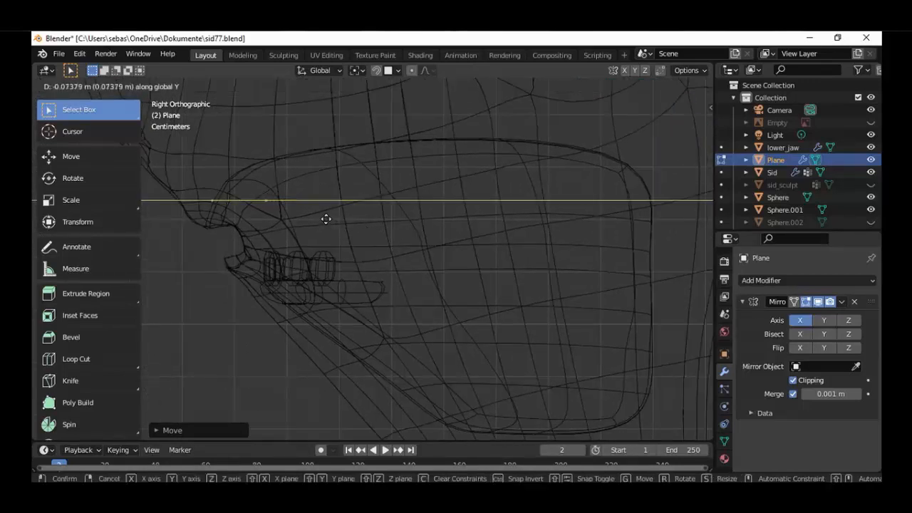
left_click(325, 219)
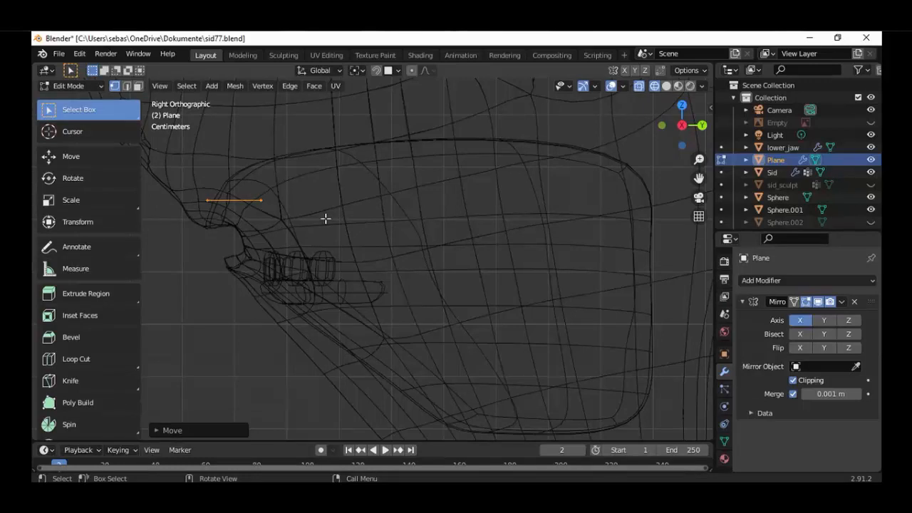
Move the half plane's outer edge about 0.12 m toward the mirror axis and rotate it about 8° so its back end tilts inward
key("KP_7")
middle_click_drag(409, 337, 402, 242, "shift")
scroll(414, 263, "up", 1)
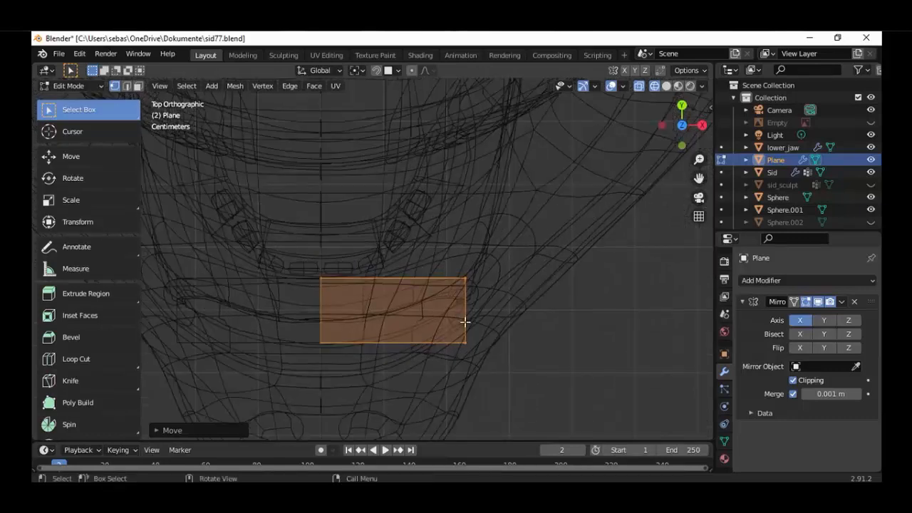
left_click(498, 278)
left_click_drag(519, 238, 456, 360)
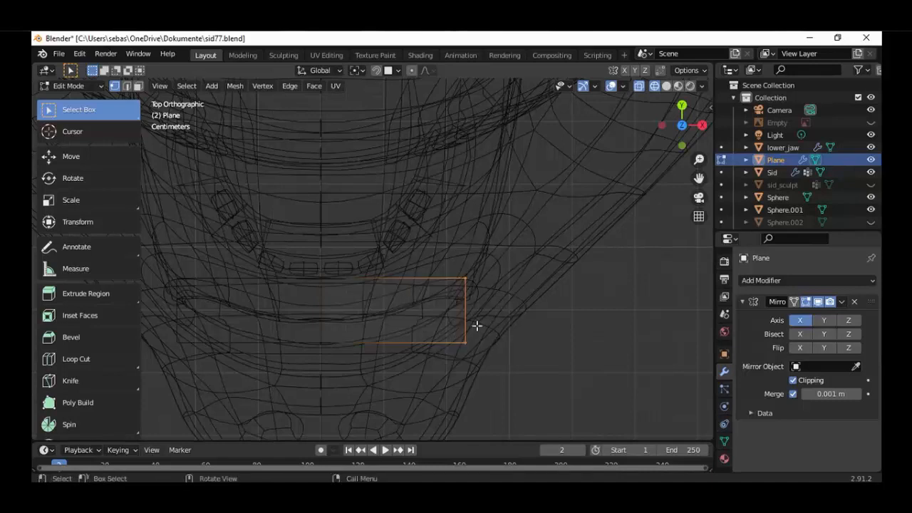
key("g")
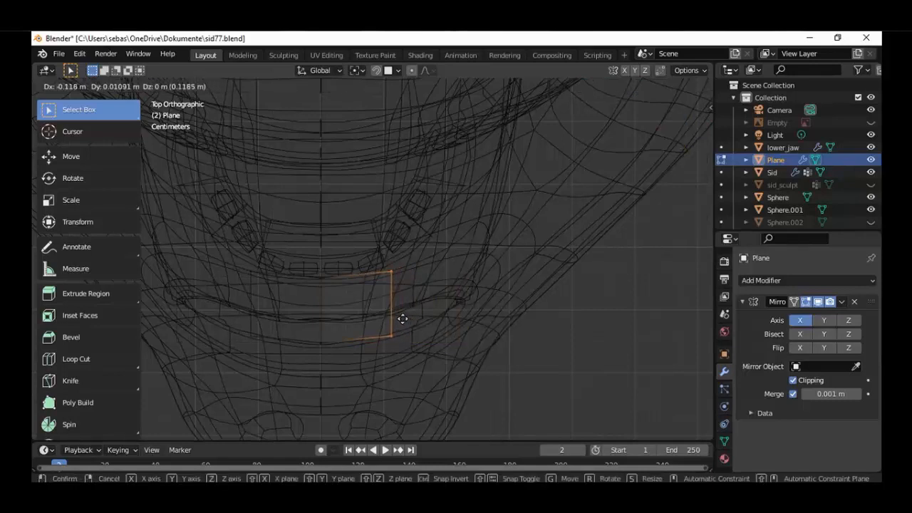
left_click(397, 319)
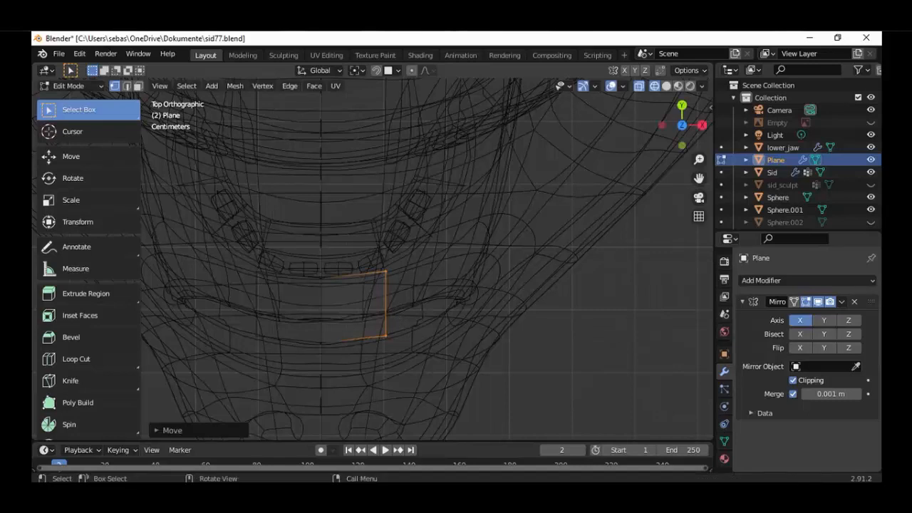
key("r")
left_click(407, 328)
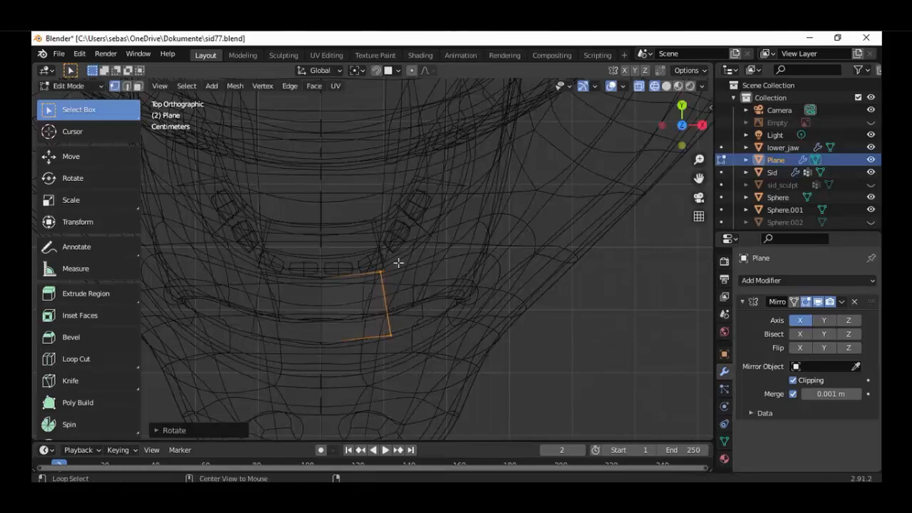
Select the plane's back edge and move it slightly along negative Y, about 0.025 m, to make the strip narrower
key("alt+a")
key("c")
left_click_drag(377, 265, 346, 271)
key("Escape")
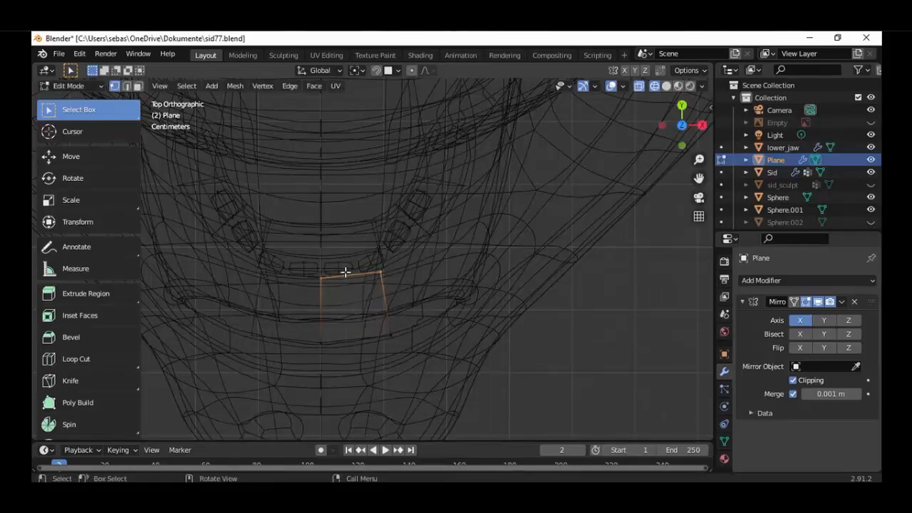
key("g")
key("y")
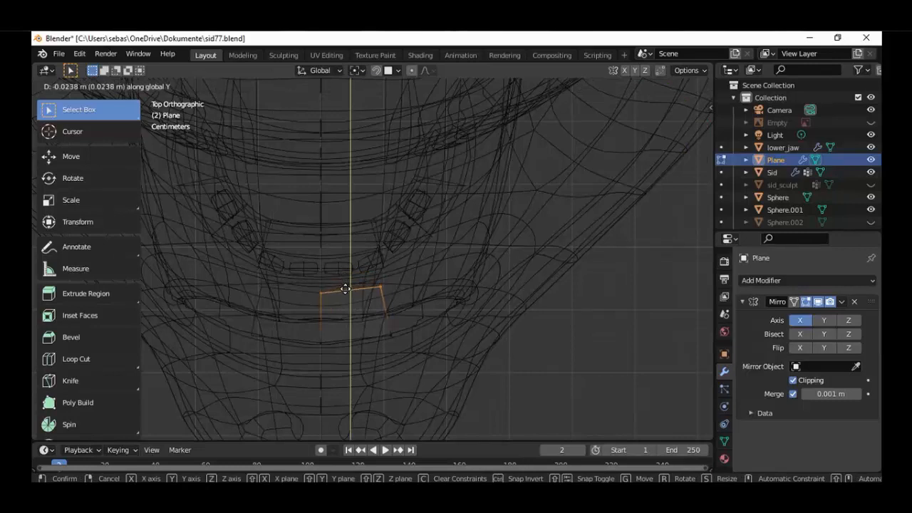
left_click(372, 338)
Examine the narrowed plane's position in the mouth from the top, right and front
scroll(362, 295, "down", 2)
middle_click_drag(361, 295, 378, 257)
key("KP_7")
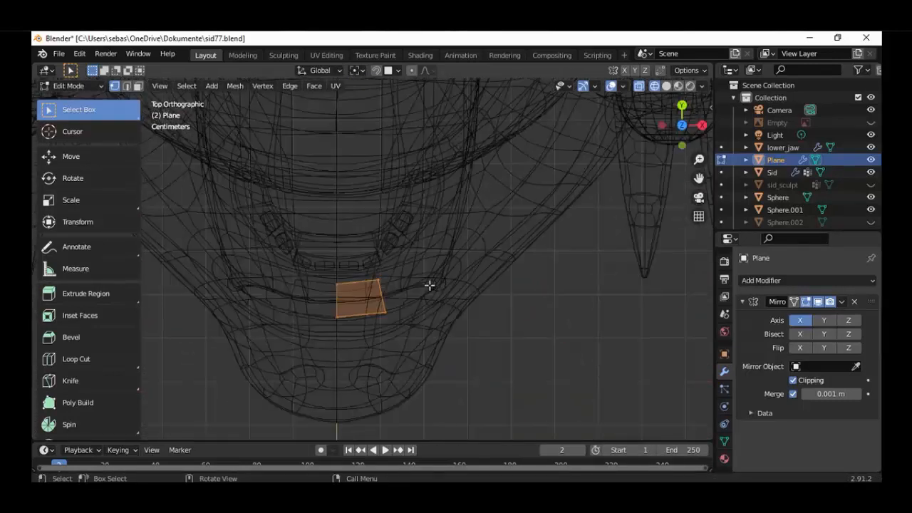
scroll(430, 285, "up", 1)
key("KP_3")
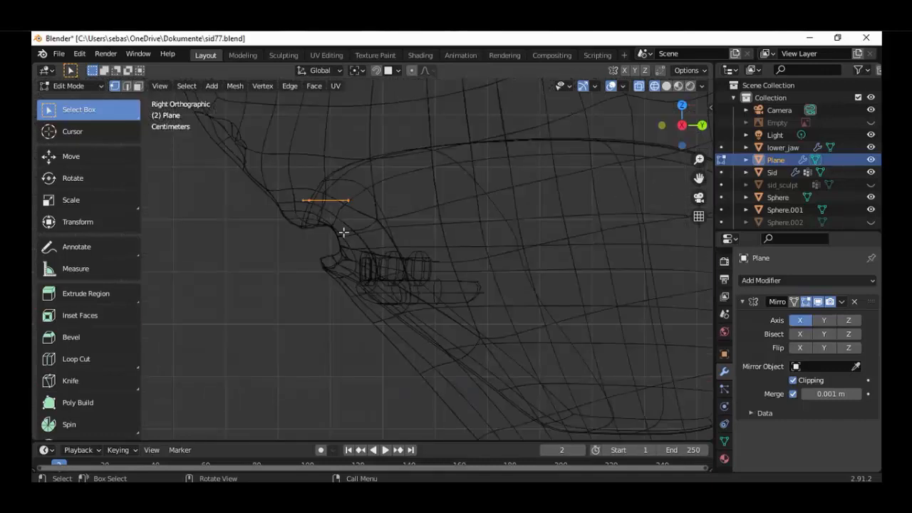
key("KP_1")
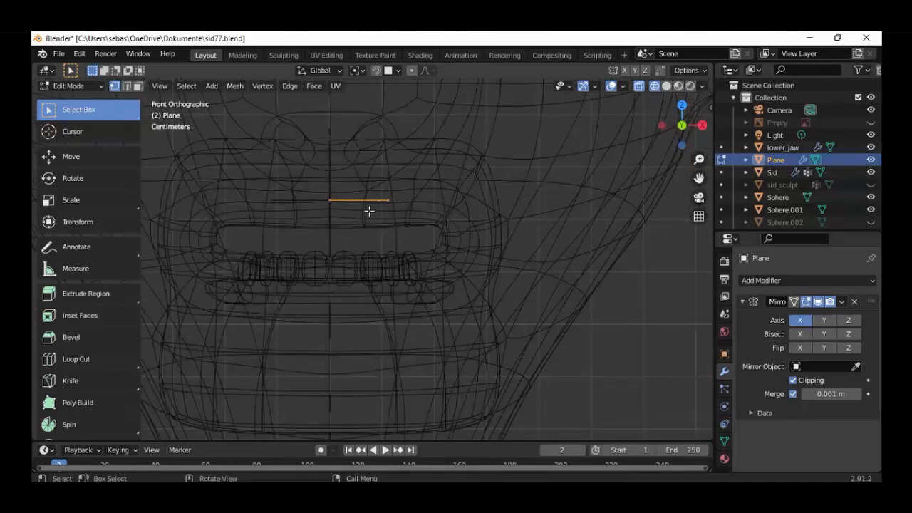
key("KP_7")
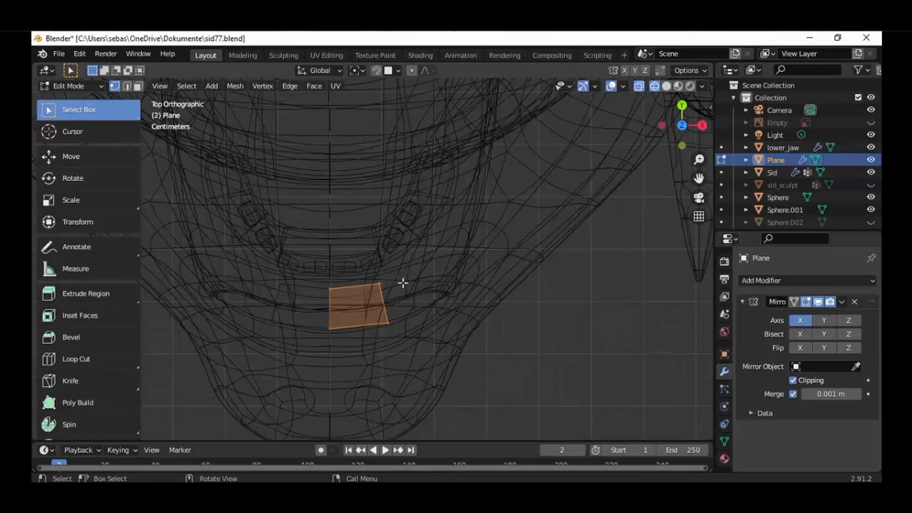
Select only the plane's outer edge and rotate it about -8° in the top view
key("alt+a")
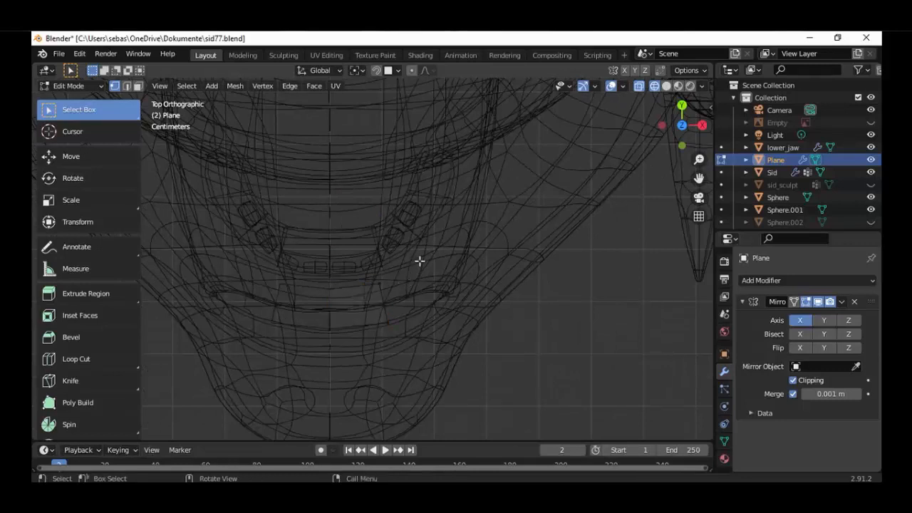
key("c")
left_click_drag(401, 303, 401, 311)
key("Escape")
key("r")
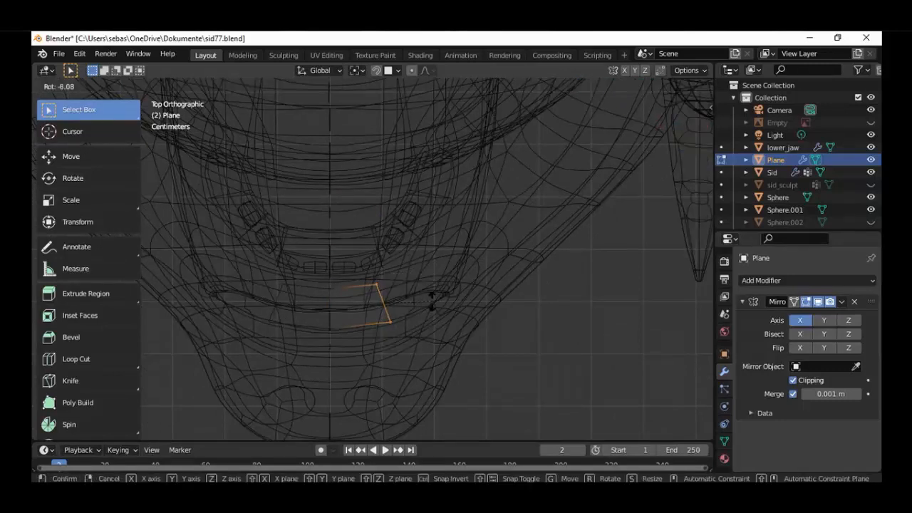
left_click(433, 302)
Extrude the outer edge about 0.09 m along X and 0.05 m along Y, and rotate the new edge about 30° to follow the jaw's curve
key("e")
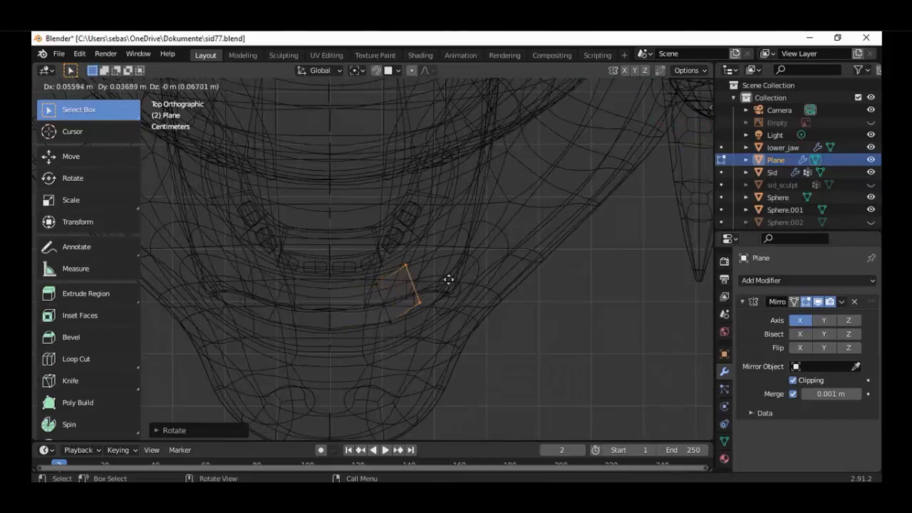
left_click(457, 275)
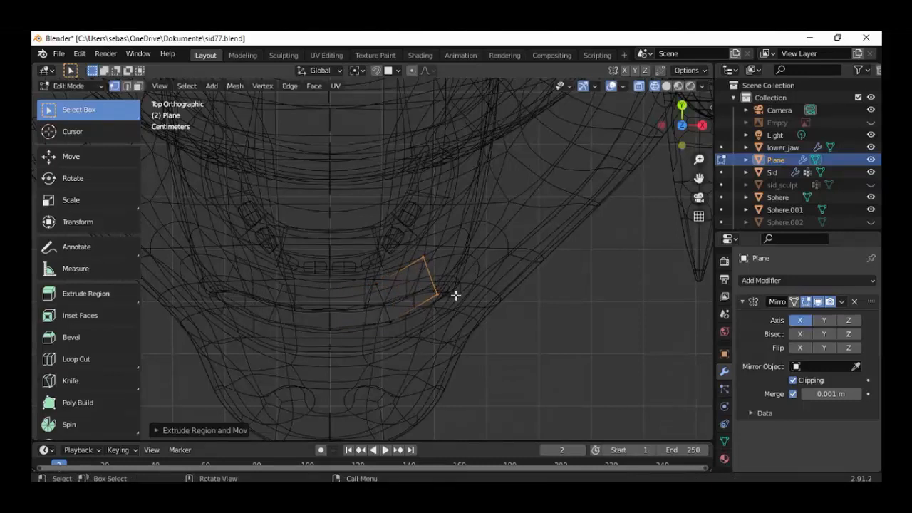
key("r")
left_click(453, 282)
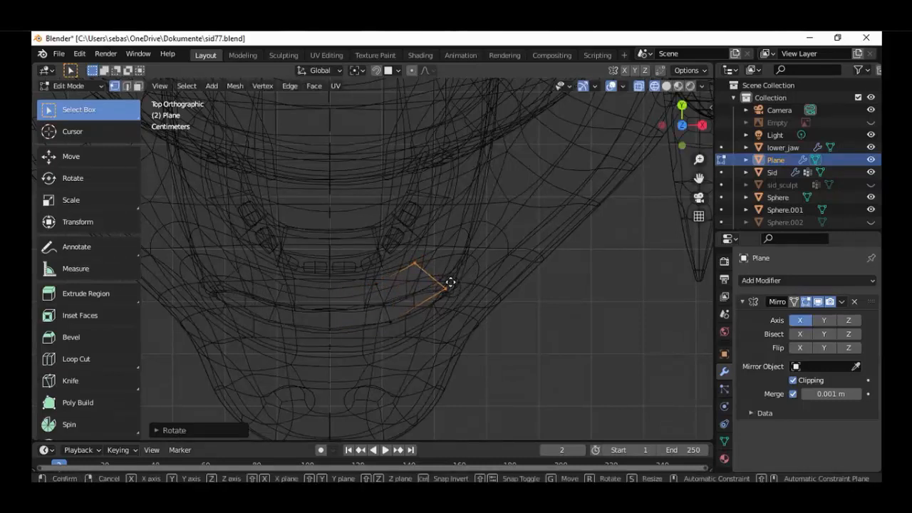
Shift the extruded edge about 0.02 m along negative X and slightly along negative Y, and rotate it a few degrees more
key("g")
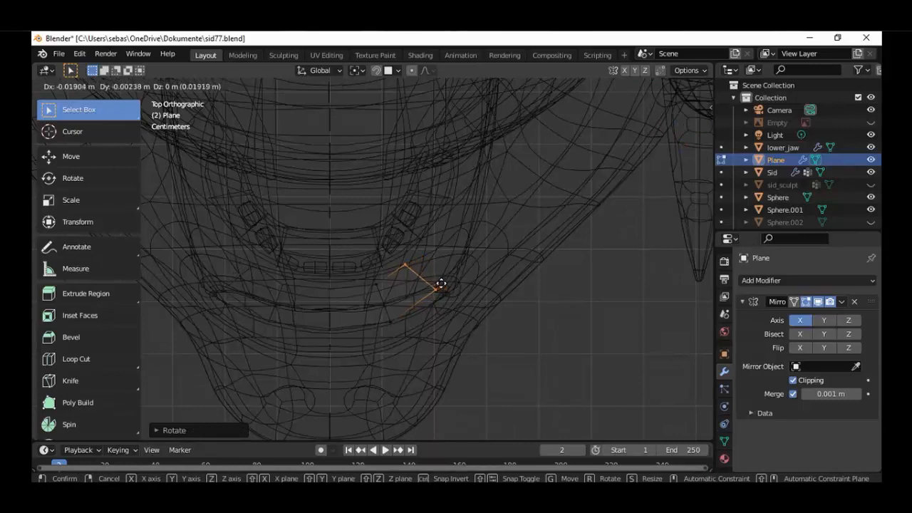
left_click(443, 289)
key("r")
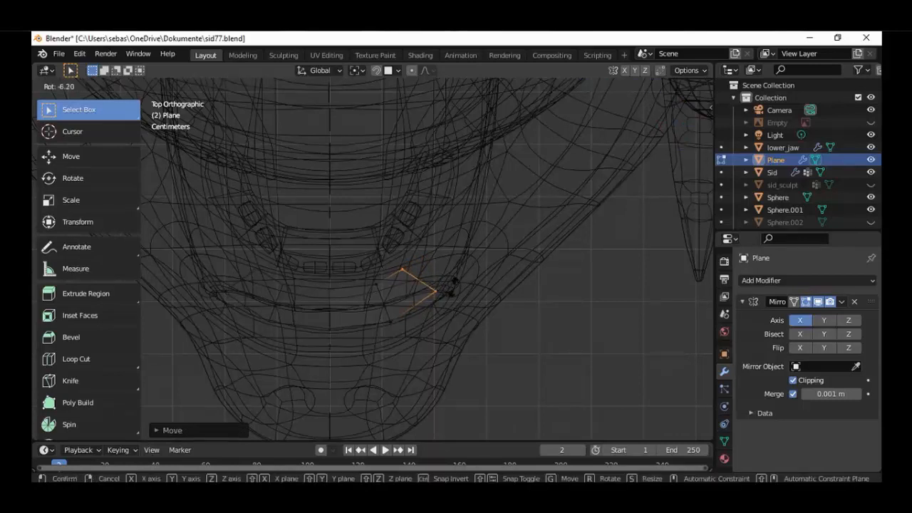
left_click(448, 294)
scroll(439, 310, "down", 3)
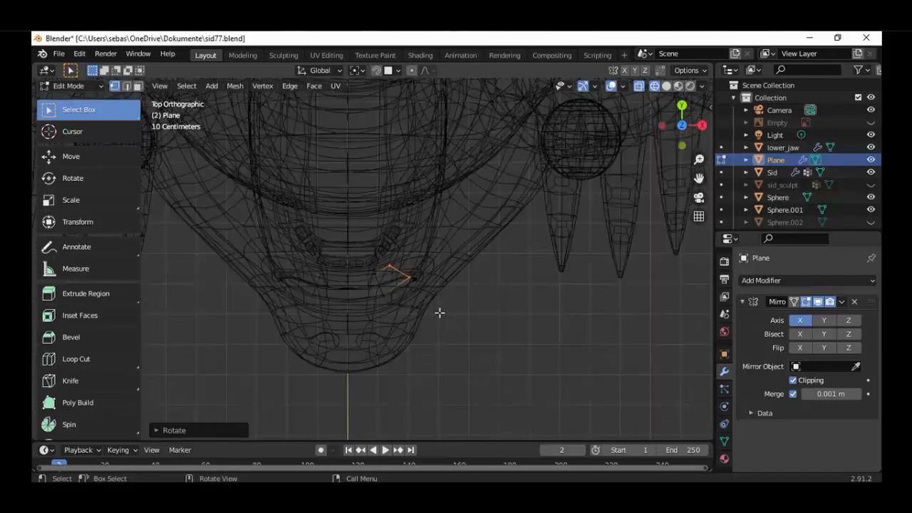
key("KP_1")
key("KP_7")
scroll(429, 258, "up", 2)
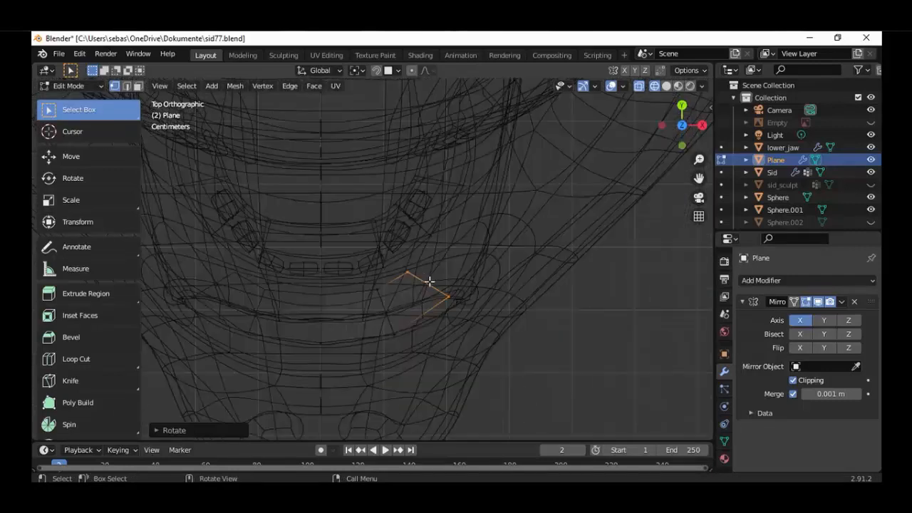
Extrude the mouth part's end edge further outward and back along the jaw's curve, and rotate the new edge about -17°
key("g")
left_click(479, 256)
key("r")
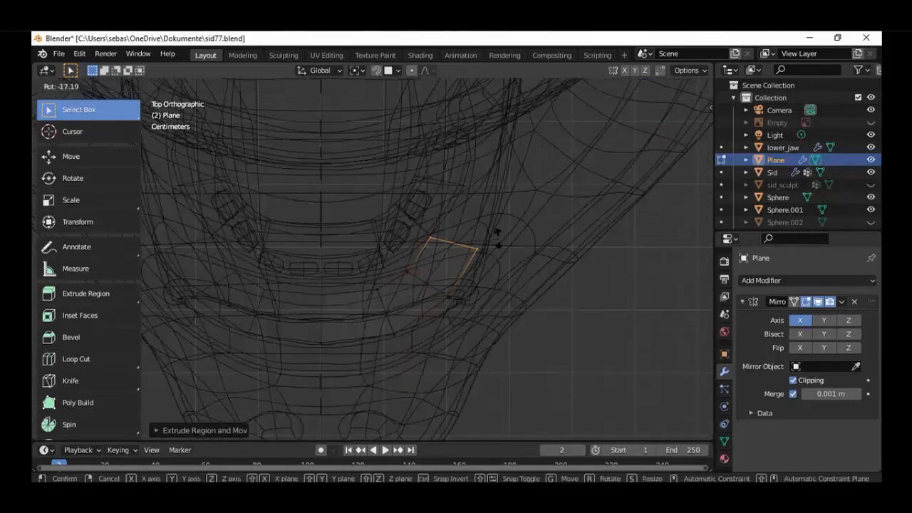
left_click(493, 240)
Extrude the end edge about 0.03 m along X and 0.15 m along Y toward the back of the mouth, and rotate the new edge slightly
key("e")
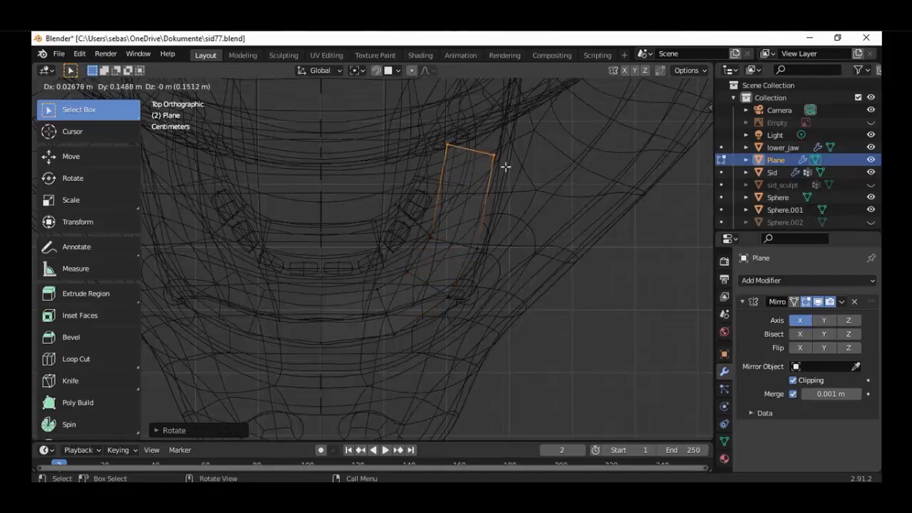
left_click(508, 165)
key("r")
left_click(529, 160)
Extrude the entire curved strip upward twice in the front view, about 0.026 m each time, to give it thickness
key("KP_1")
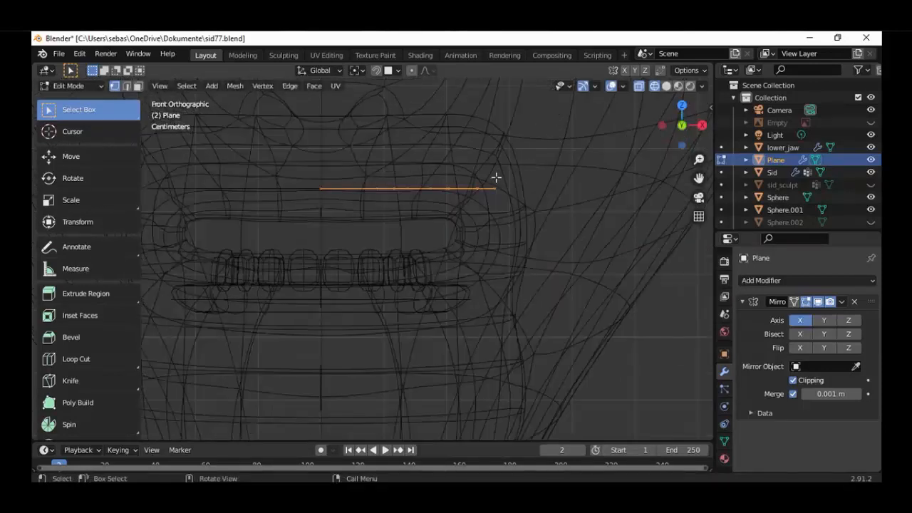
key("e")
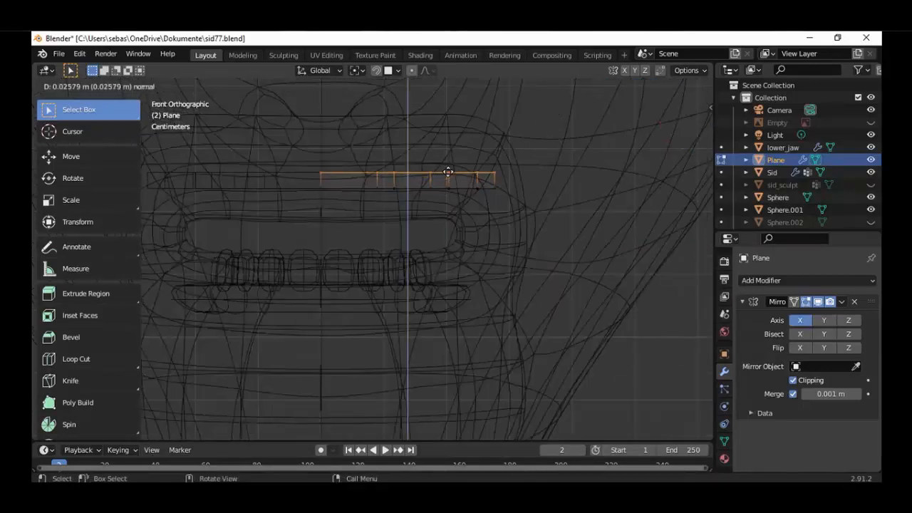
left_click(448, 172)
key("e")
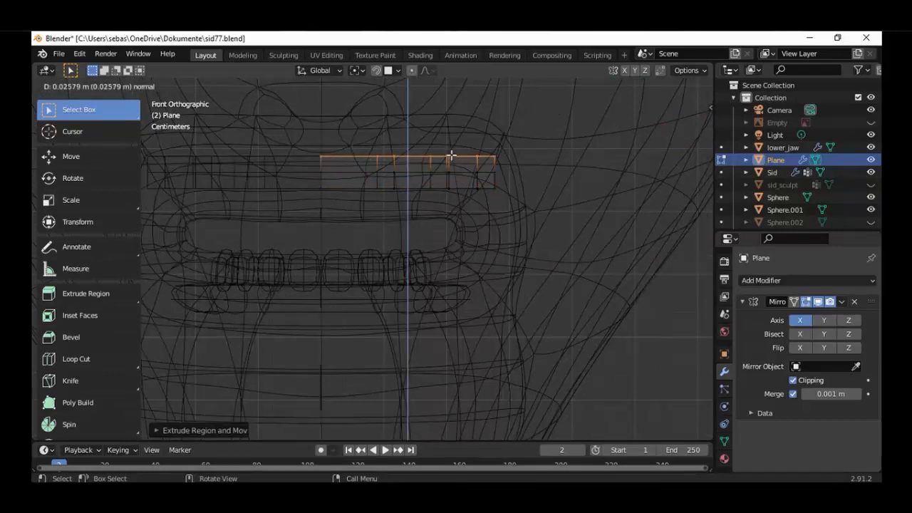
left_click(447, 160)
Scale the upper faces down to about 0.86, and shift the top edge at the first bend about 0.007 m along negative X
key("KP_7")
key("s")
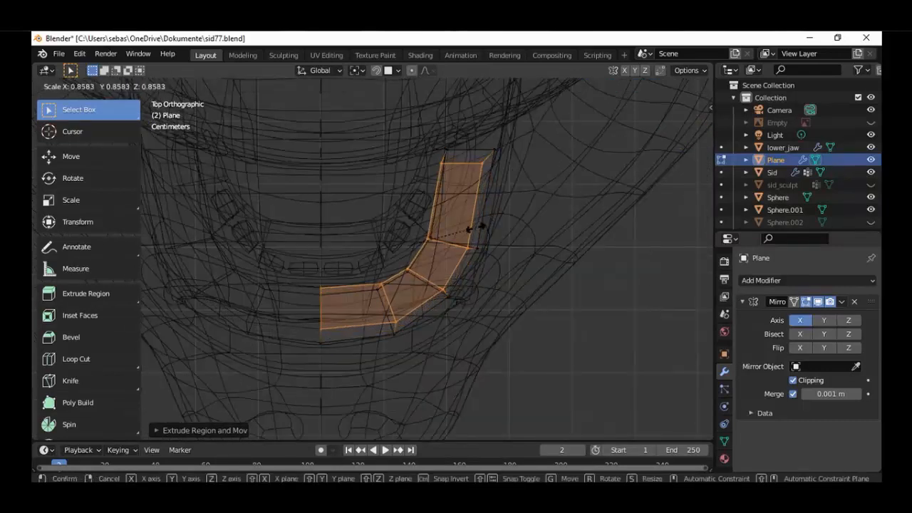
left_click(474, 228)
left_click(382, 285)
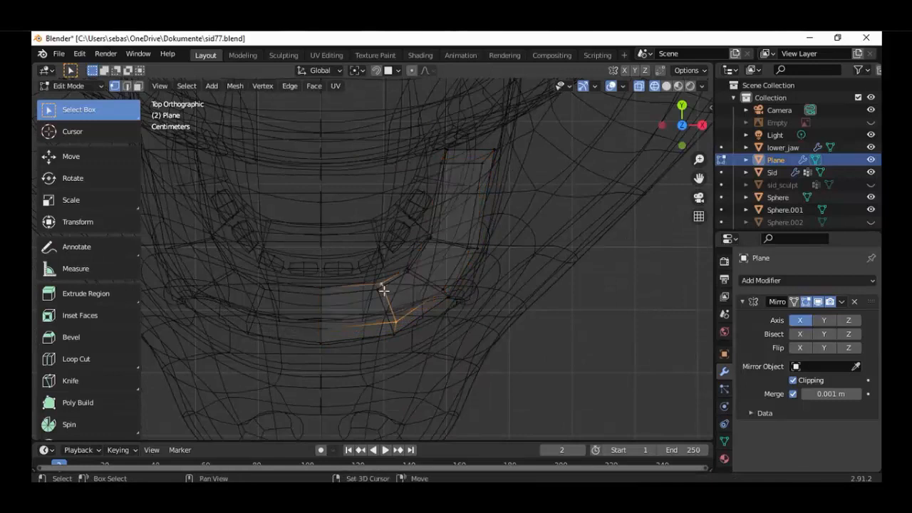
key("g")
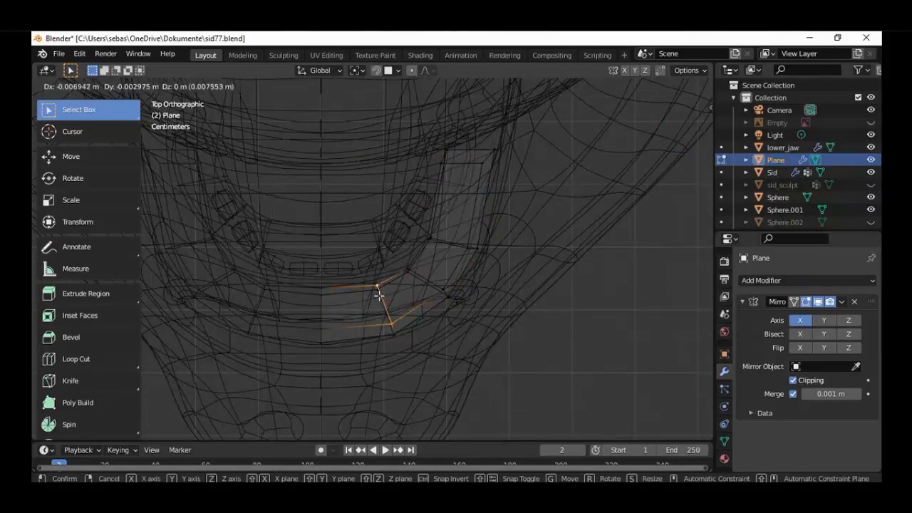
left_click(378, 294)
Select the whole upper mouth part and lower it slightly along Z in the front view
key("KP_1")
middle_click_drag(414, 192, 407, 265)
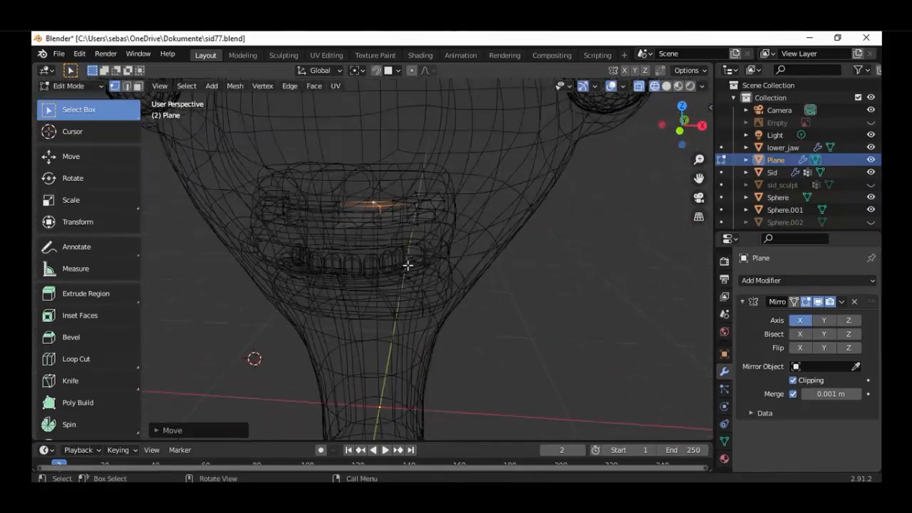
key("a")
key("KP_1")
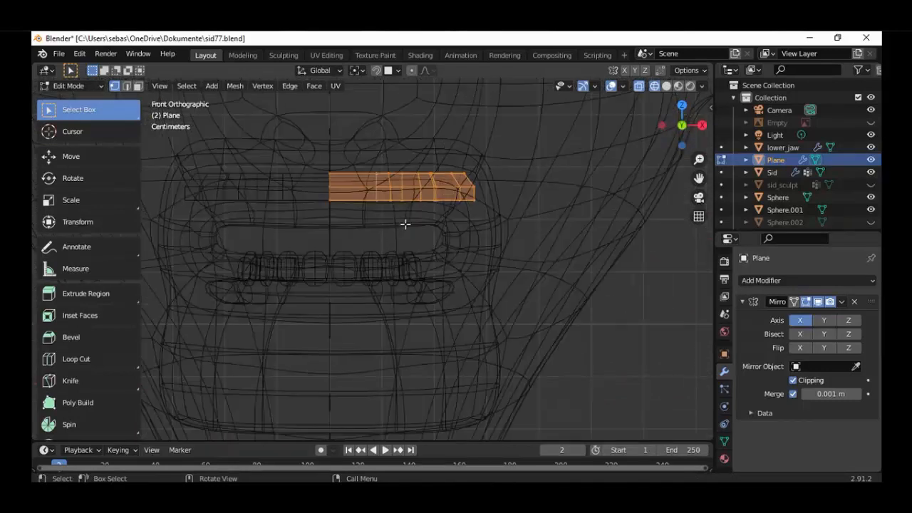
key("g")
key("z")
left_click(405, 229)
Snap the 3D cursor to the world origin and add a plane there within the same mirrored mesh
middle_click_drag(406, 232, 428, 272)
key("KP_1")
scroll(429, 299, "down", 4)
key("KP_7")
key("shift+z")
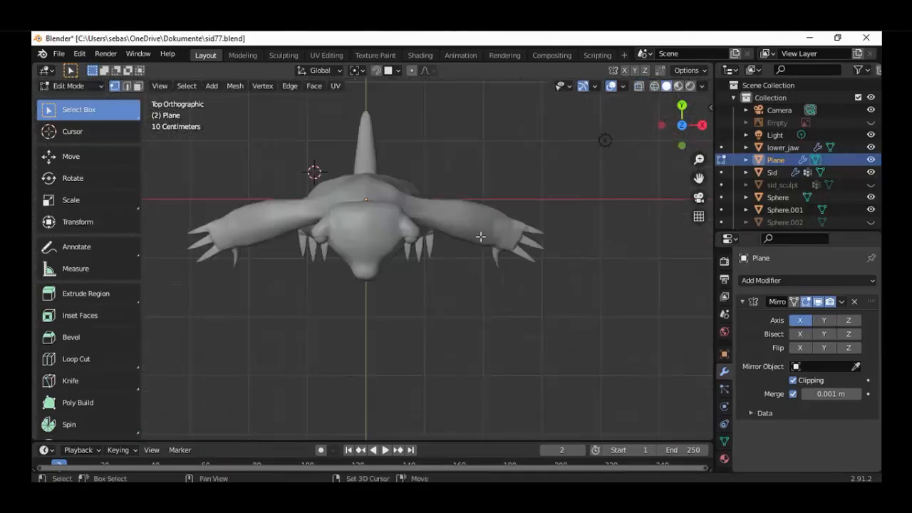
key("shift+s")
left_click(423, 282)
key("shift+a")
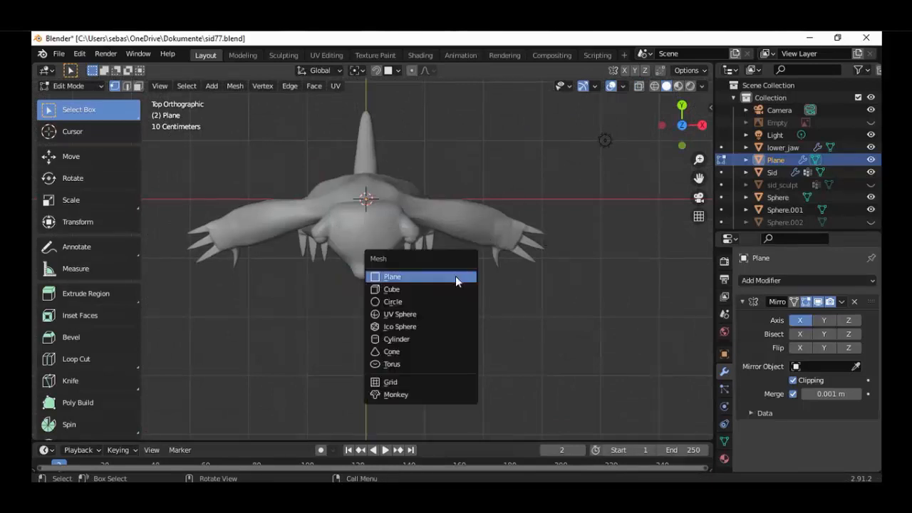
left_click(455, 276)
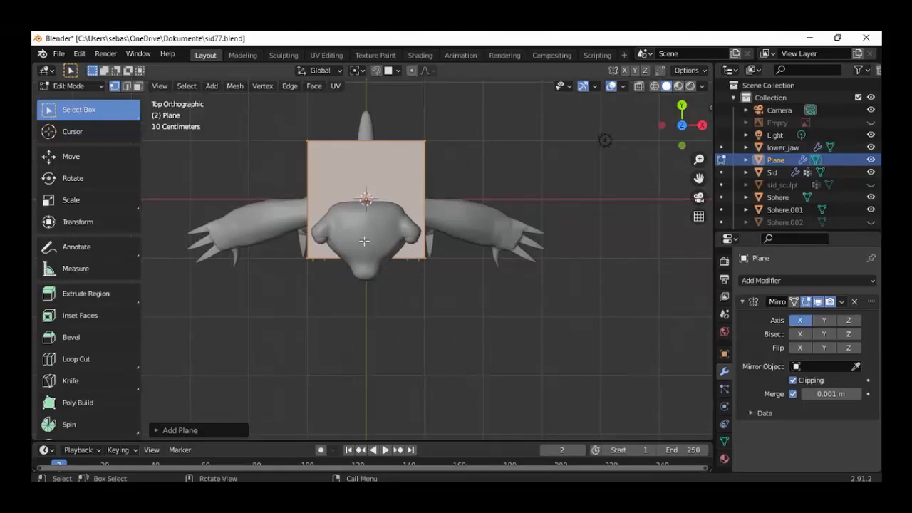
Add a centred loop cut along Y through the new plane and delete the vertices on its negative X side
key("ctrl+r")
left_click(369, 141)
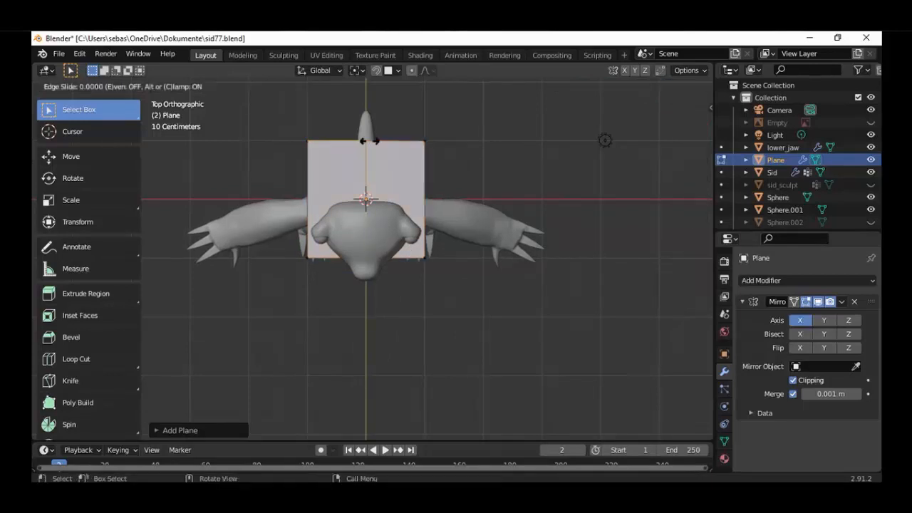
left_click(369, 141)
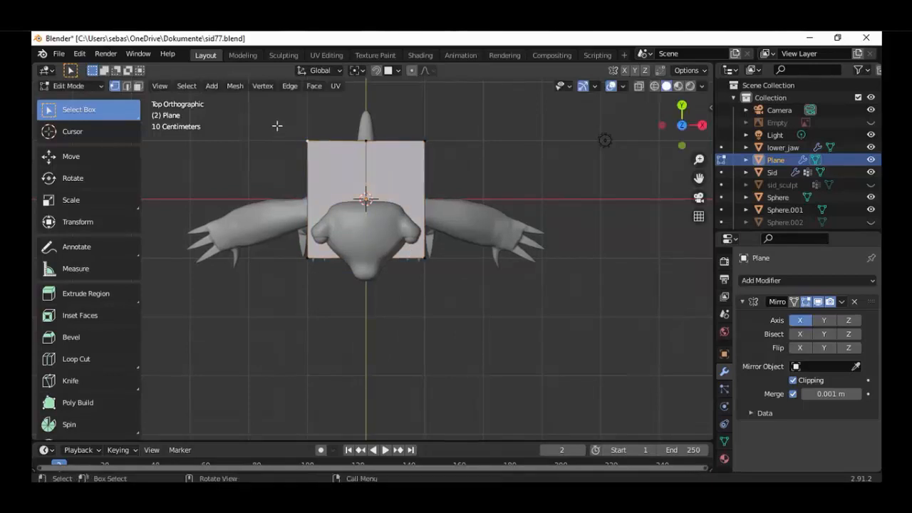
left_click_drag(277, 125, 320, 278)
key("x")
left_click(323, 282)
Select only the new half-plane with its linked geometry and scale it down to about the width of the mouth
key("KP_1")
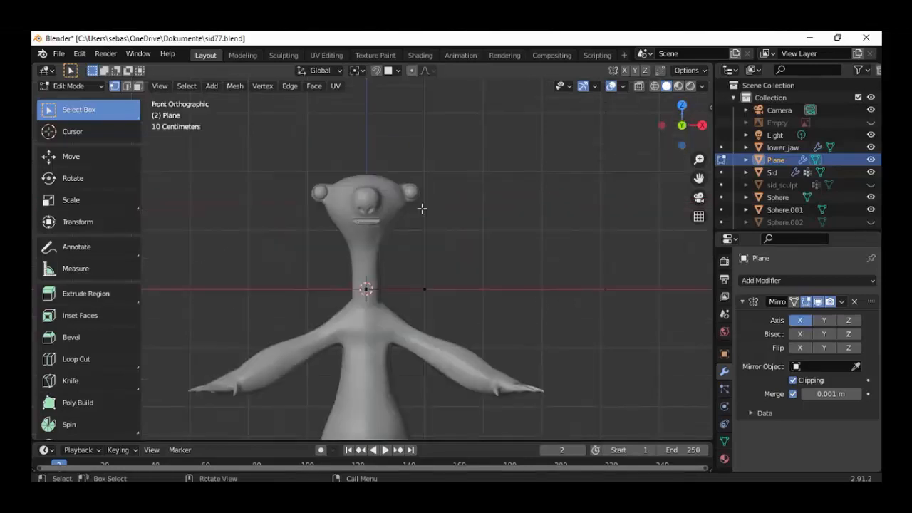
key("s")
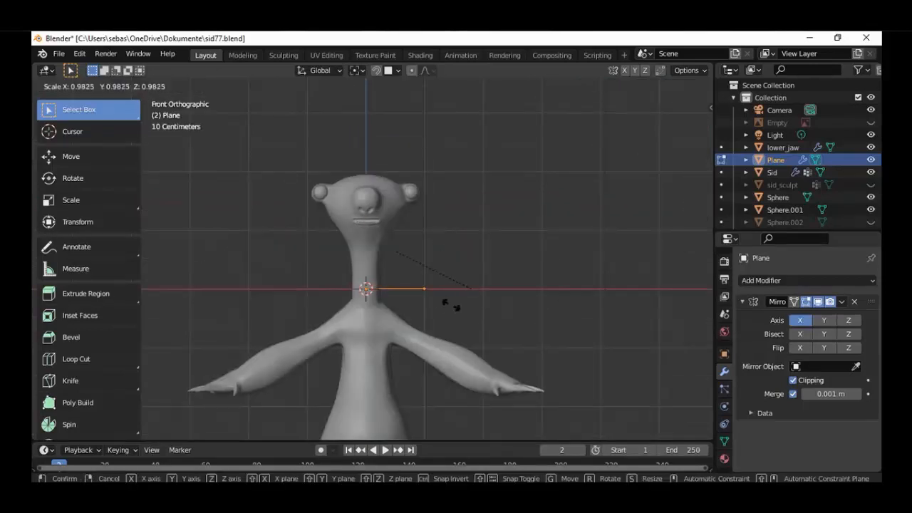
right_click(458, 295)
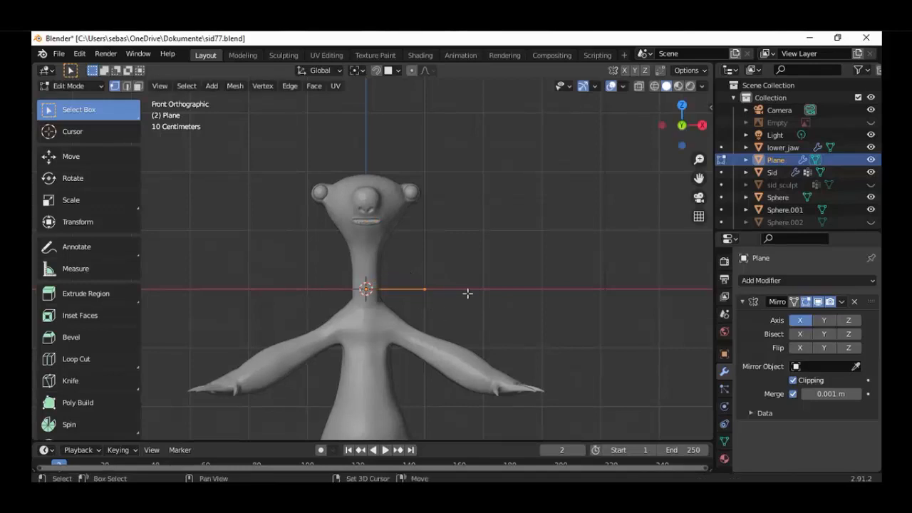
key("shift+z")
scroll(456, 272, "up", 4)
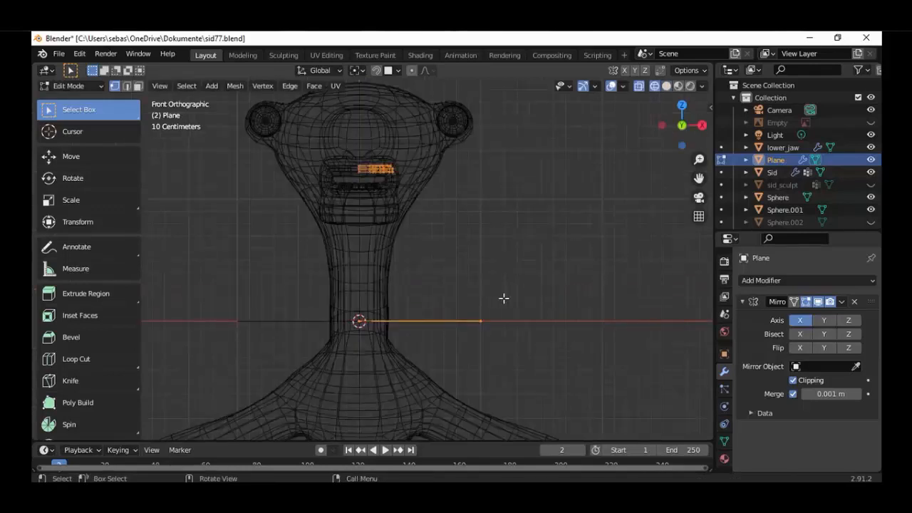
key("alt+a")
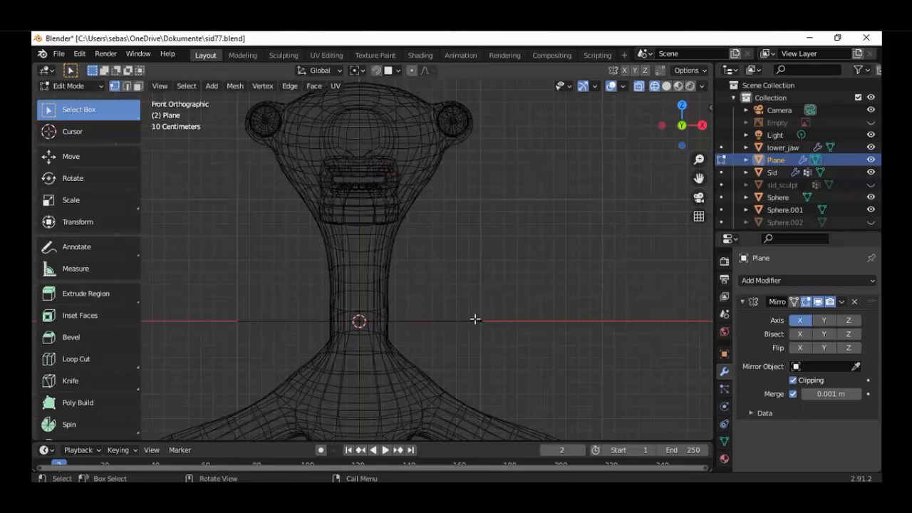
left_click(484, 320)
key("ctrl+l")
key("s")
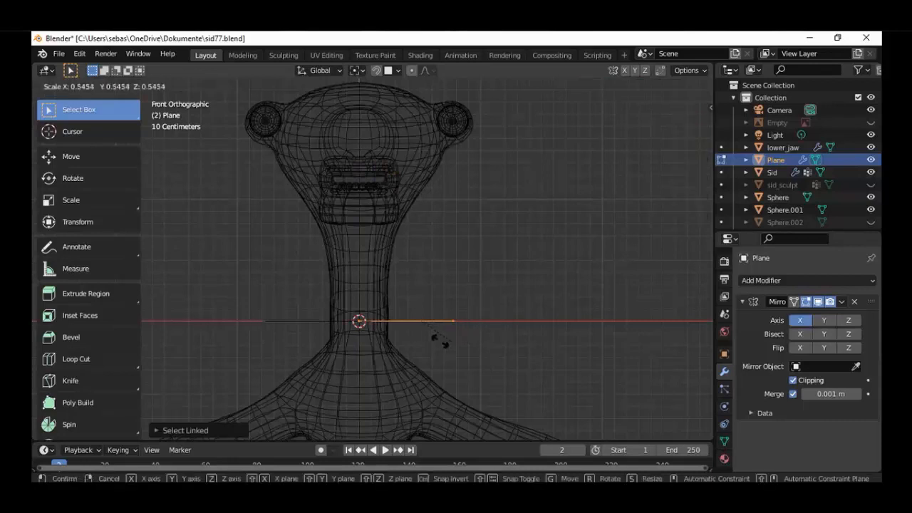
left_click(391, 332)
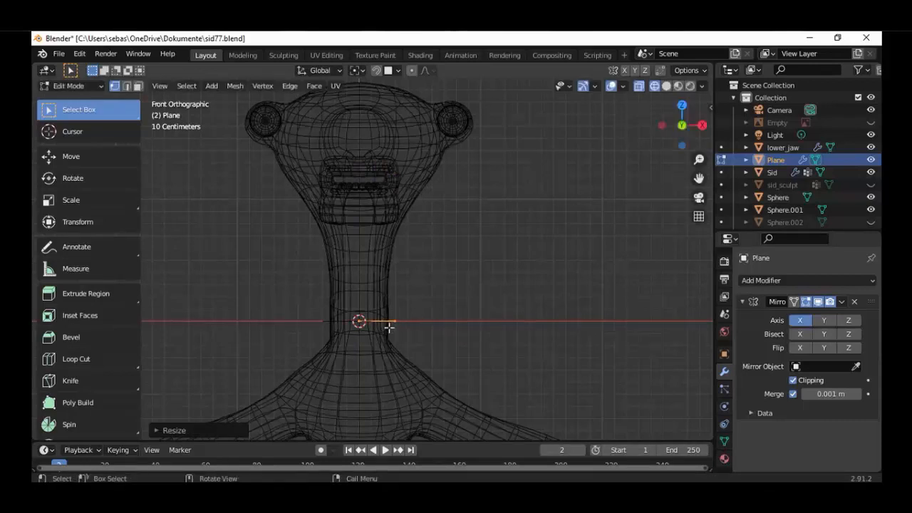
Move the half-plane up along Z to the height of the upper mouth part
key("g")
key("z")
left_click(391, 176)
scroll(392, 175, "up", 5)
middle_click_drag(414, 139, 438, 263, "shift")
scroll(476, 175, "up", 3)
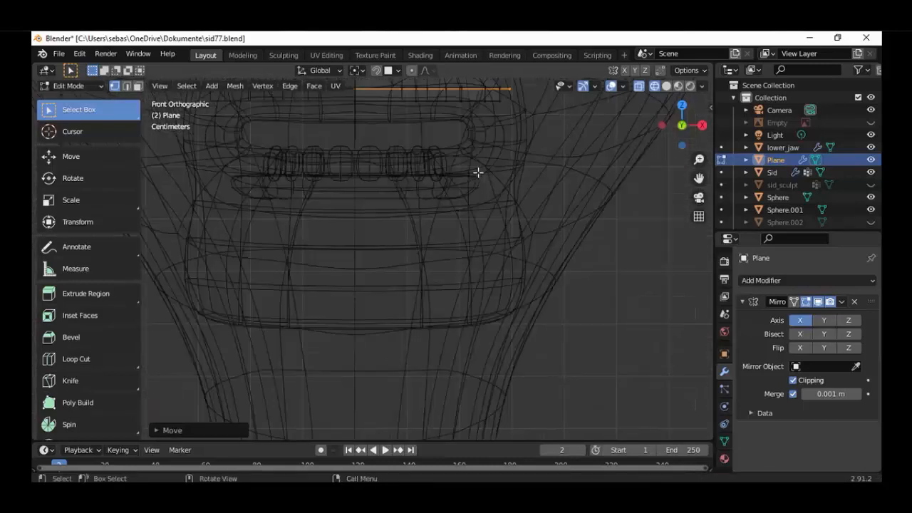
middle_click_drag(476, 201, 468, 281, "shift")
scroll(493, 183, "up", 2)
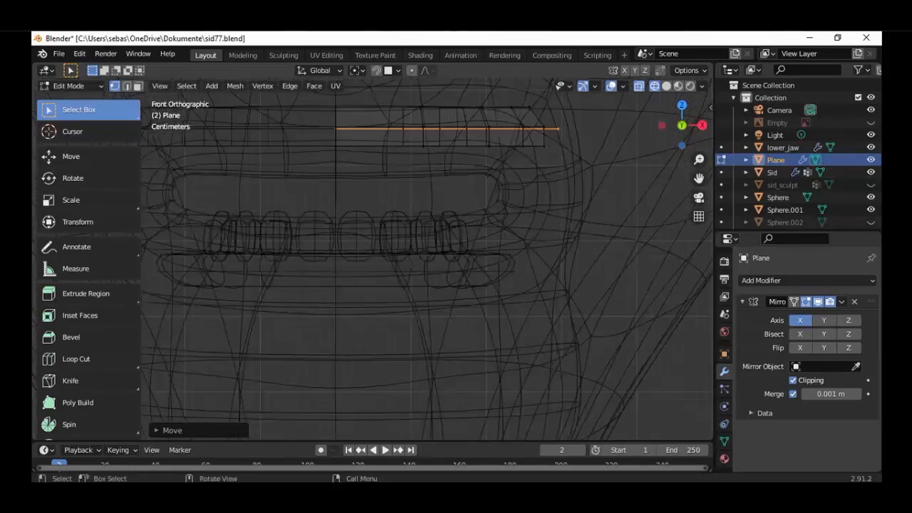
Scale the half-plane by about -0.54 in the front view, making it roughly as wide as one front tooth
key("s")
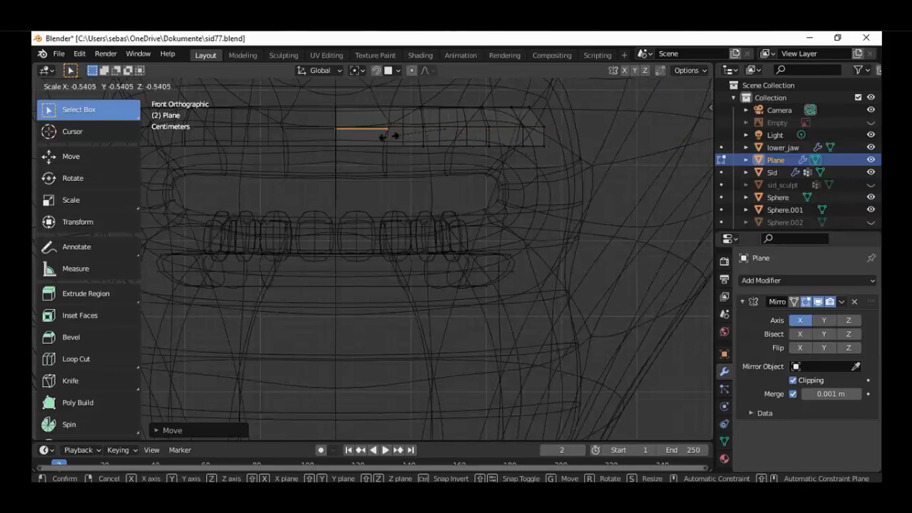
left_click(389, 137)
scroll(389, 137, "up", 2)
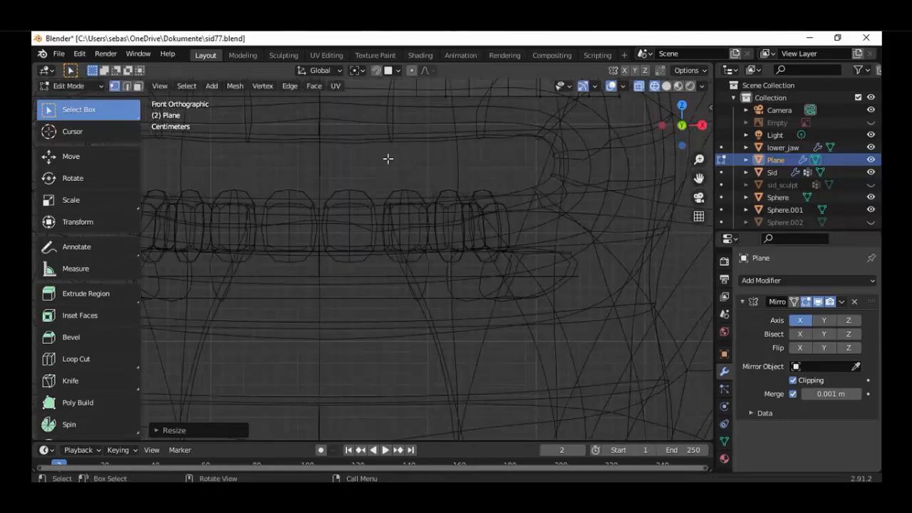
middle_click_drag(384, 125, 389, 161, "shift")
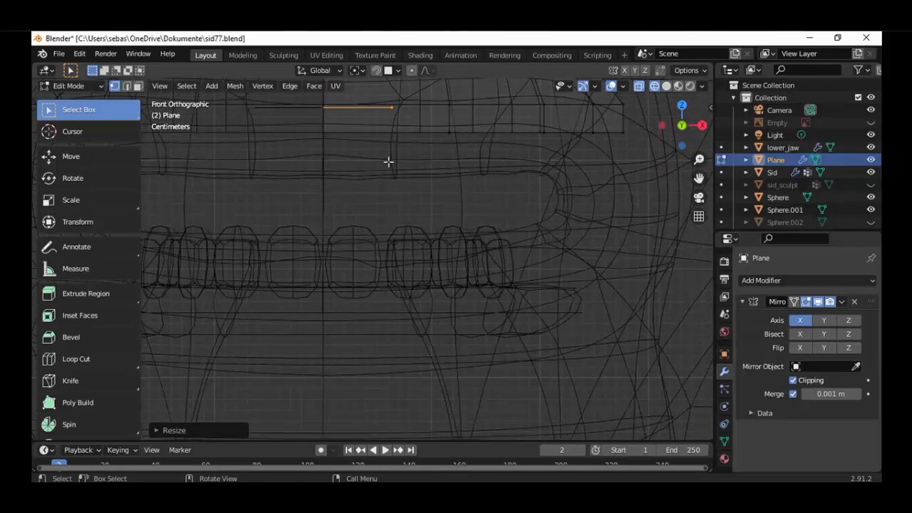
Shorten the half-plane along Y to about 0.32 of its length in the top view
middle_click_drag(388, 162, 428, 265)
scroll(427, 265, "down", 5)
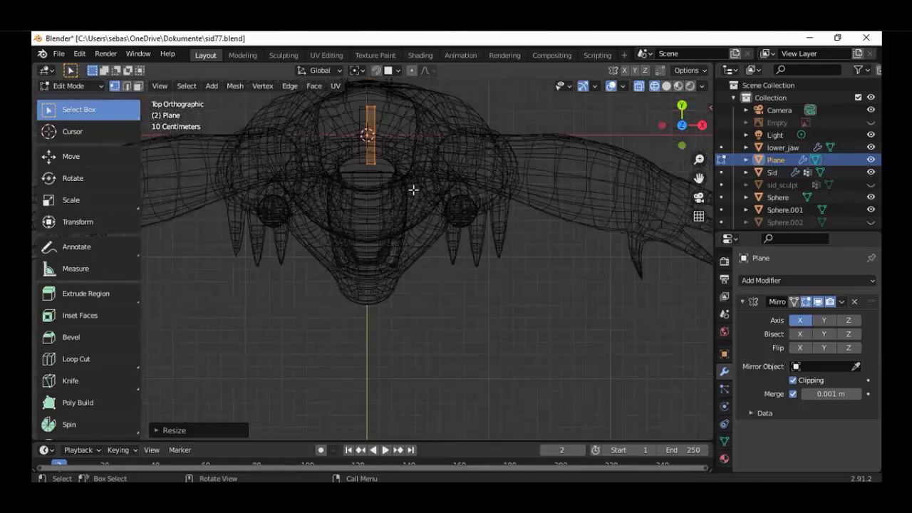
key("s")
key("y")
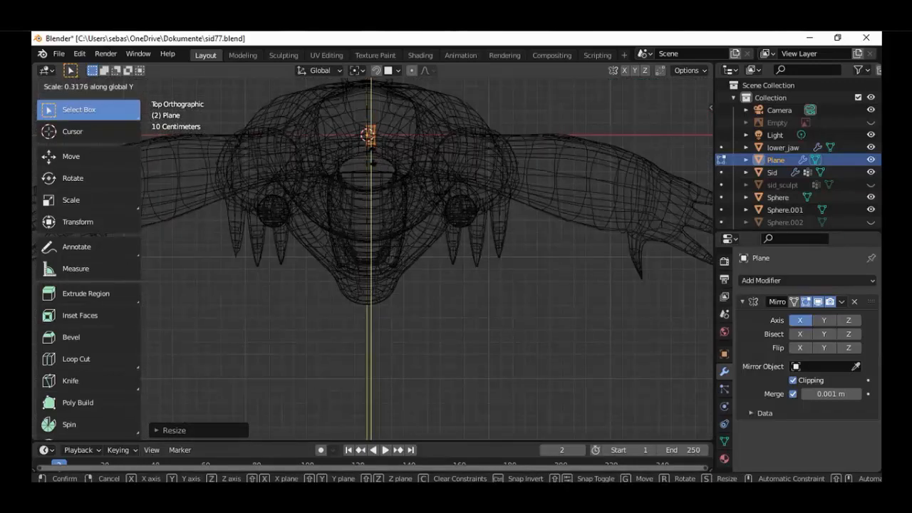
left_click(373, 156)
Move the half-plane along negative Y into the front of the mouth, and shift it about 0.16 m more in the right view
key("g")
key("y")
left_click(375, 262)
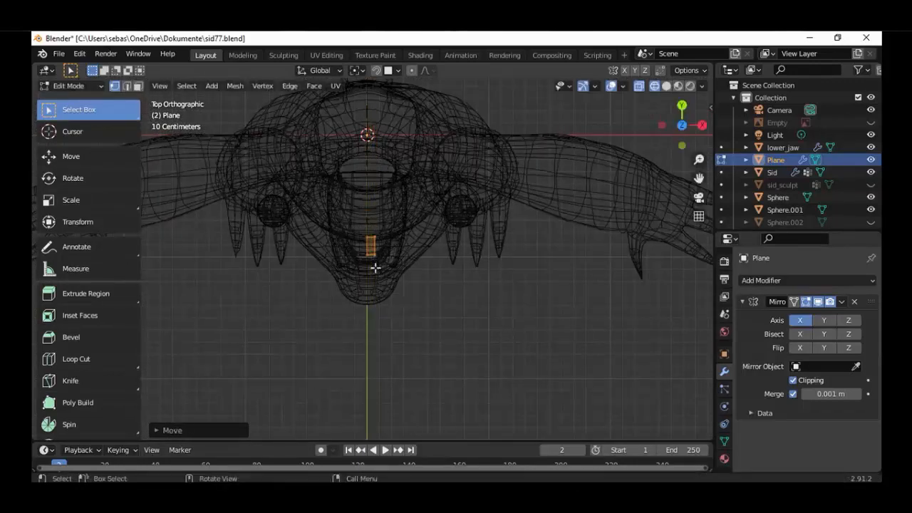
key("KP_3")
scroll(395, 257, "up", 5)
key("g")
key("y")
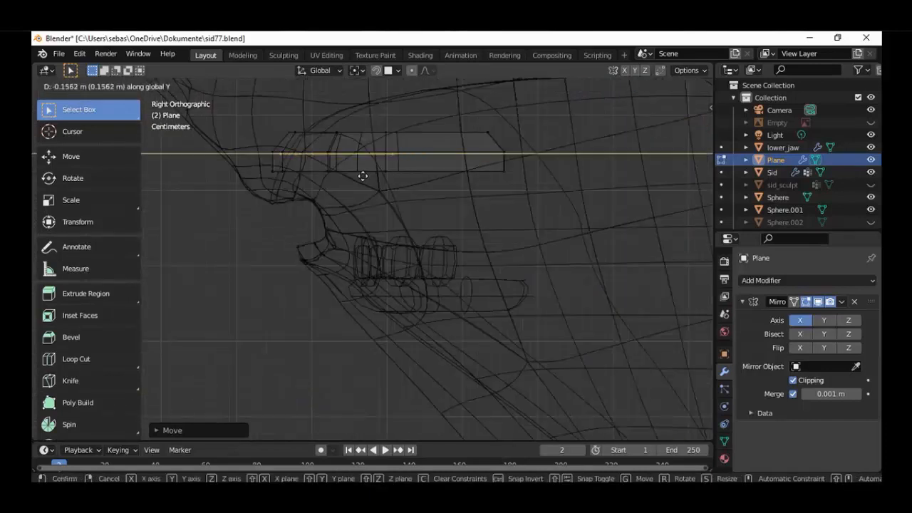
Scale the half-plane along Y by about -0.31 and move it forward along Y to the front of the upper mouth part
key("s")
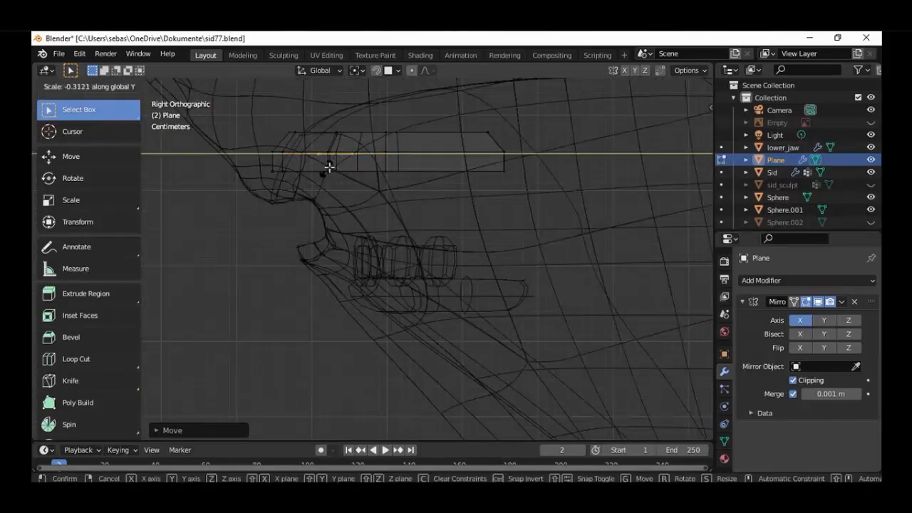
left_click(328, 168)
scroll(342, 141, "up", 1)
key("g")
key("y")
left_click(294, 137)
Scale the half-plane along Y once more and fine-tune its position by about -0.002 m along Y
scroll(297, 136, "up", 3)
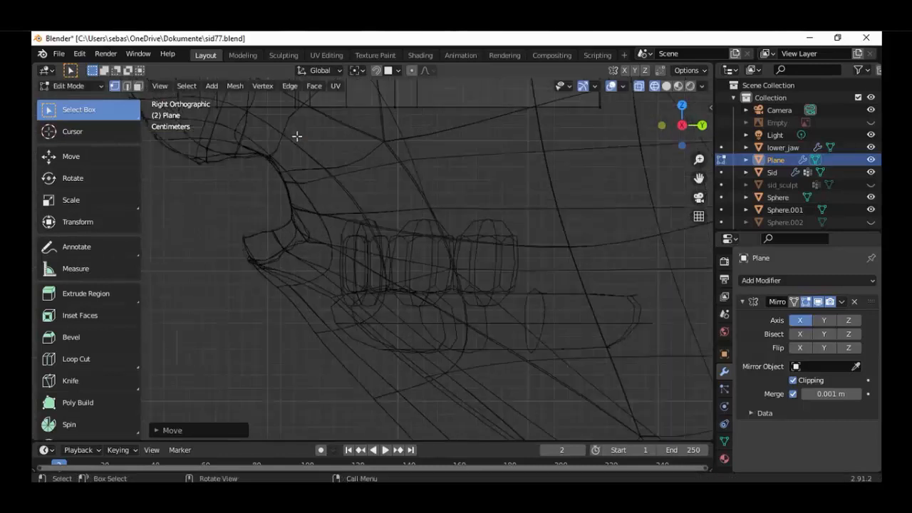
middle_click_drag(369, 194, 391, 214, "shift")
key("s")
key("y")
left_click(349, 156)
key("g")
key("y")
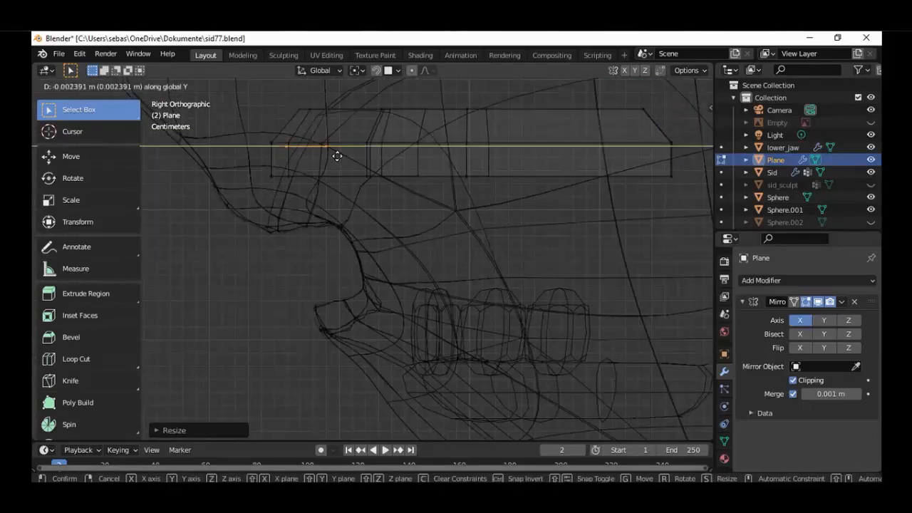
left_click(337, 156)
key("KP_1")
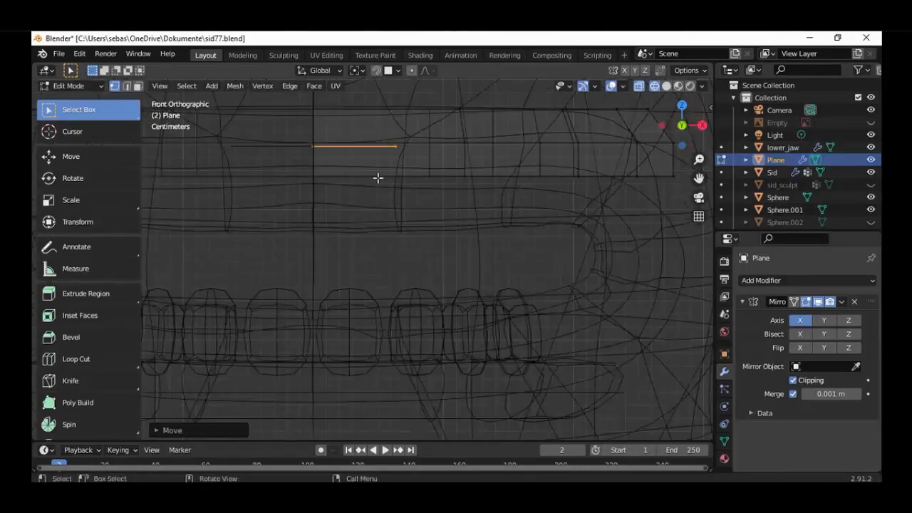
Extrude the half-plane straight down into a short tooth block and turn off clipping in the Mirror modifier
key("e")
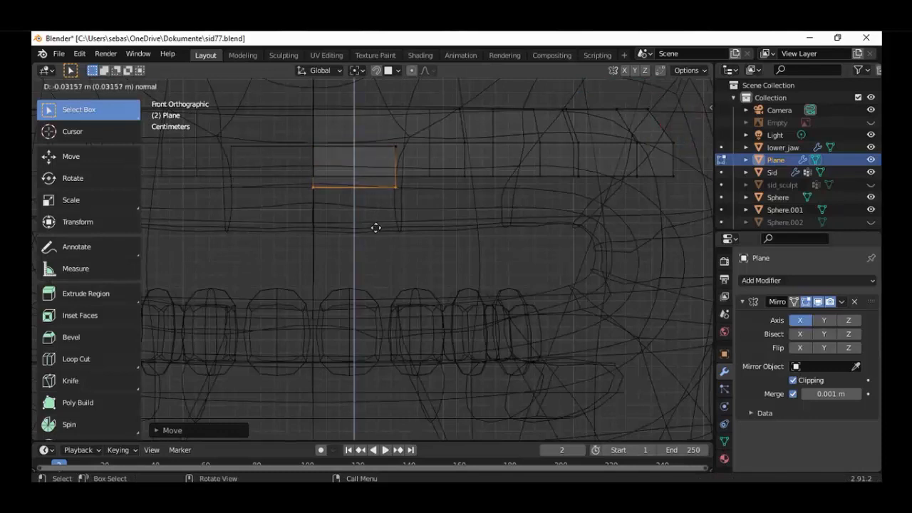
left_click(375, 228)
left_click(793, 381)
Select the whole linked tooth block and move it slightly along positive X, off the centre line
key("ctrl+l")
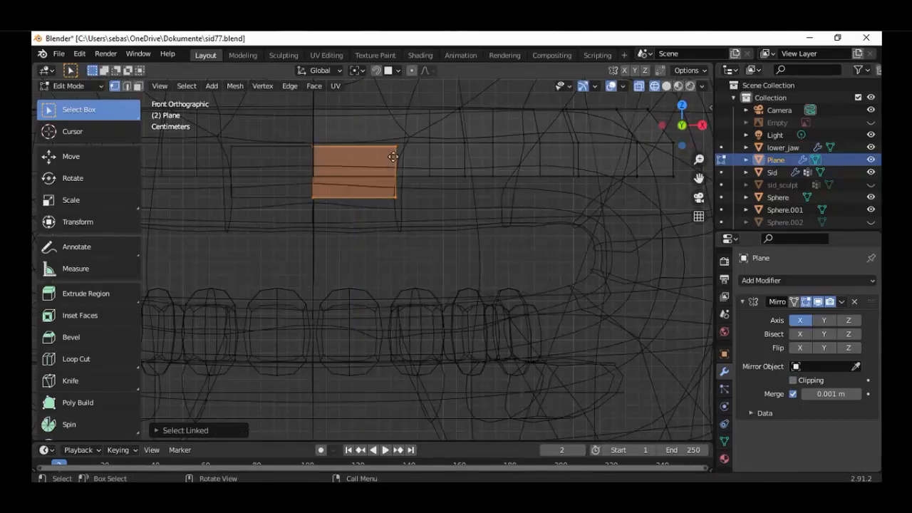
key("g")
key("x")
left_click(396, 158)
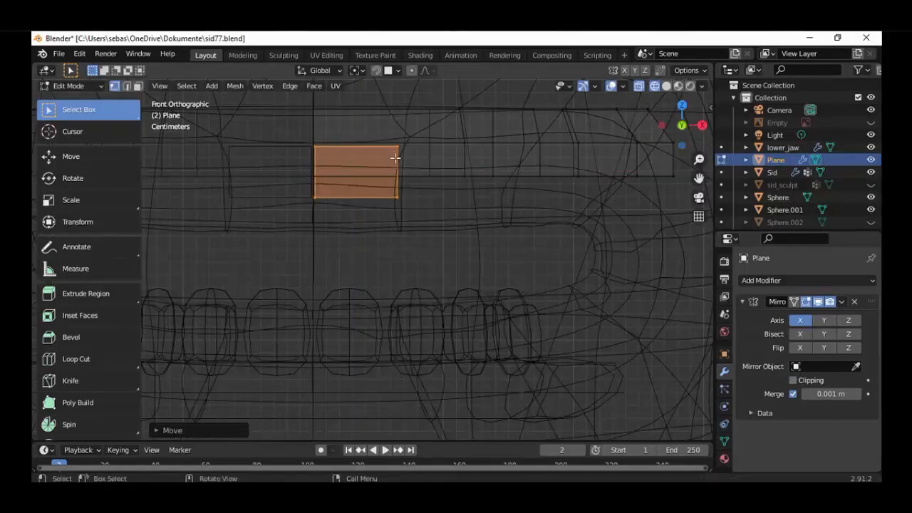
Add a Subdivision Surface modifier to the upper mouth mesh
middle_click_drag(414, 183, 338, 248)
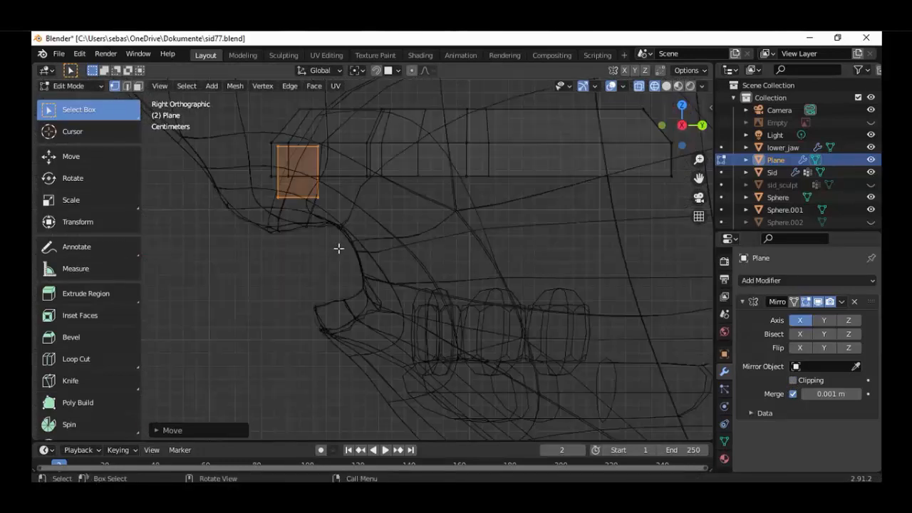
key("a")
left_click(807, 280)
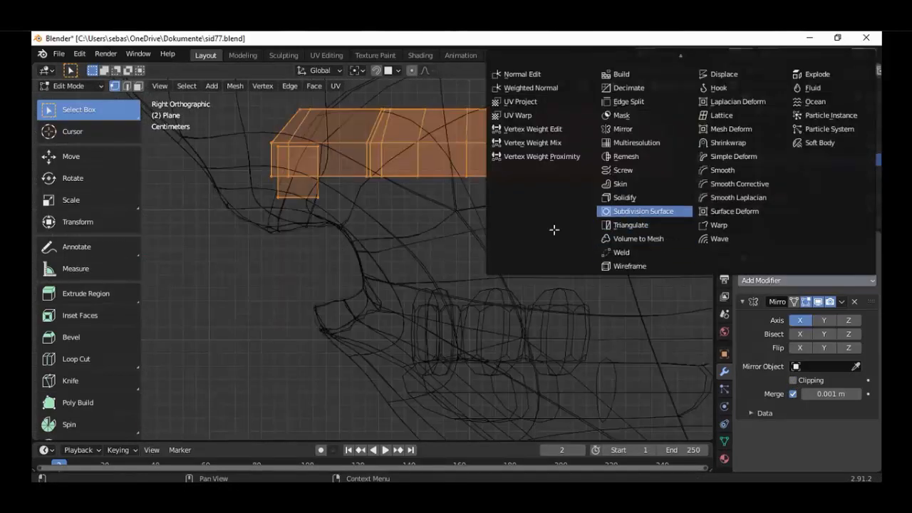
left_click(639, 205)
middle_click_drag(442, 228, 398, 260)
key("l")
key("alt+a")
key("l")
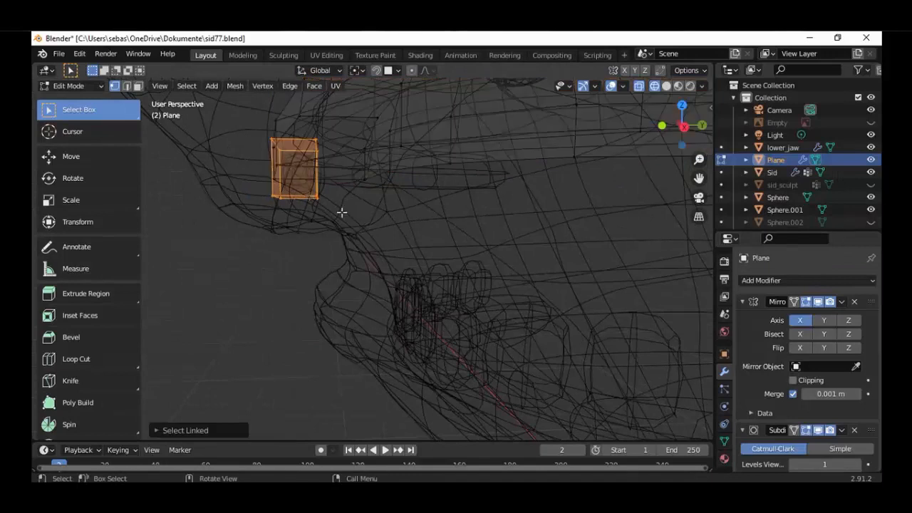
key("KP_3")
scroll(344, 209, "up", 1)
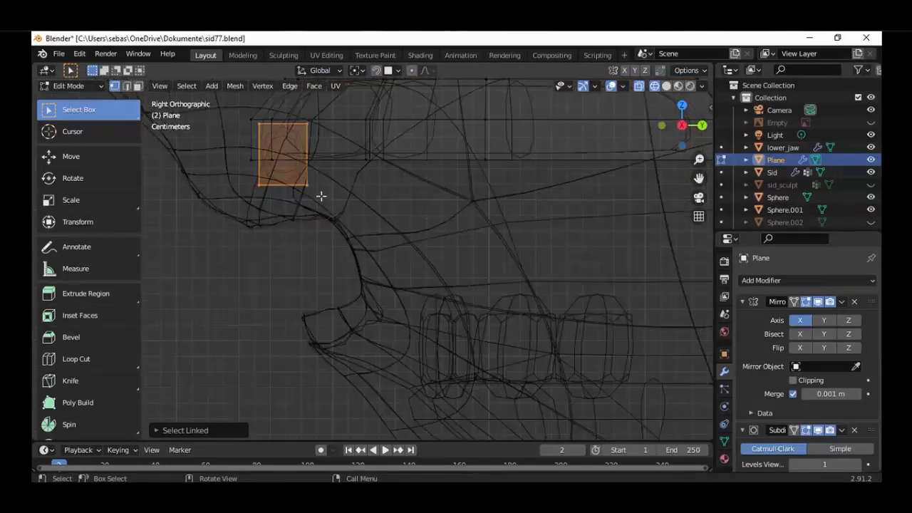
left_click_drag(337, 104, 246, 141)
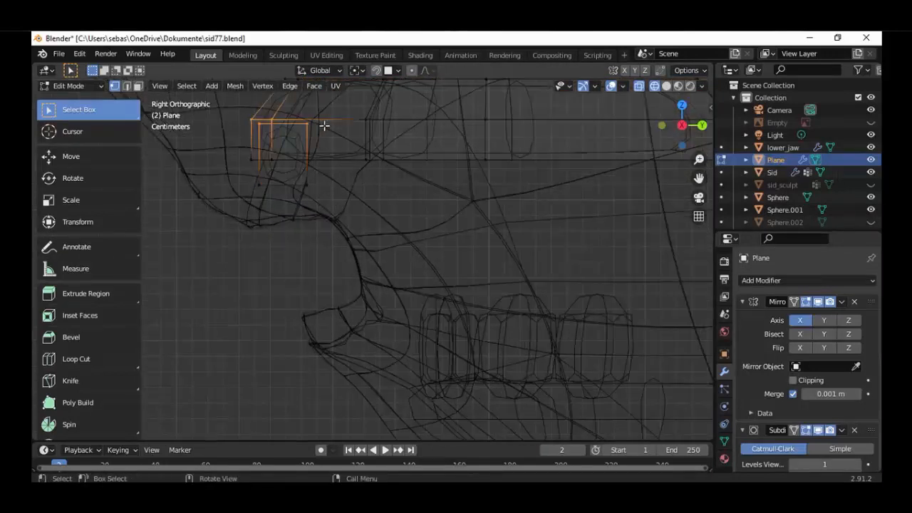
scroll(346, 113, "down", 3)
key("c")
middle_click_drag(339, 151, 315, 154)
right_click(315, 154)
scroll(337, 223, "up", 2)
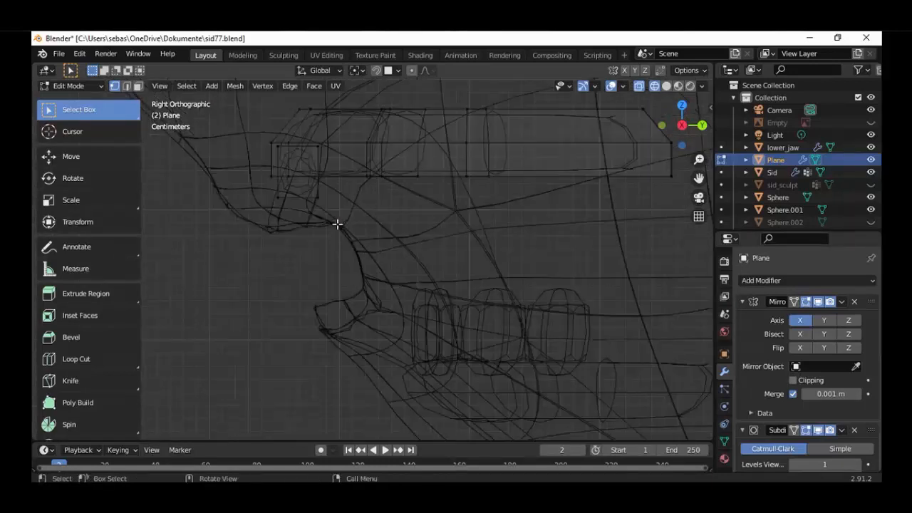
Select the tooth block's lower vertices in the right view and scale them to about 0.91 in the front view
key("c")
left_click_drag(337, 225, 281, 218)
right_click(281, 218)
key("KP_1")
scroll(371, 209, "up", 1)
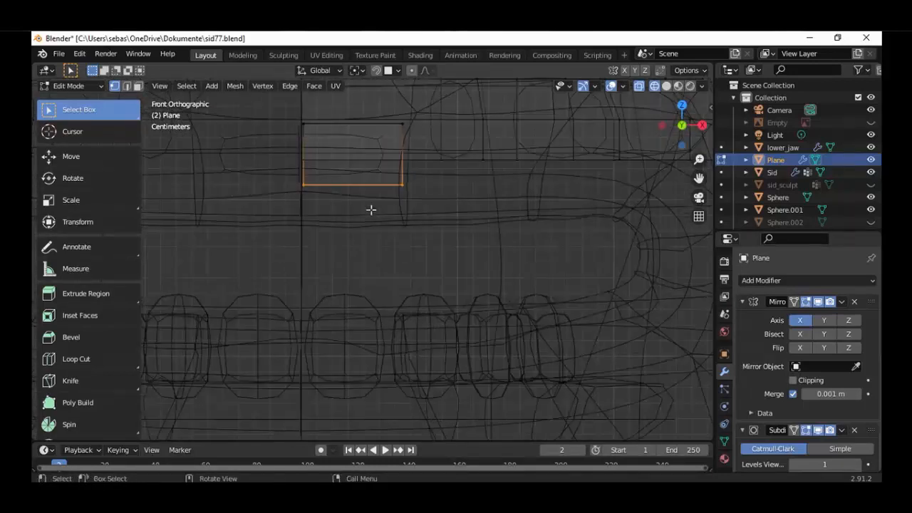
key("s")
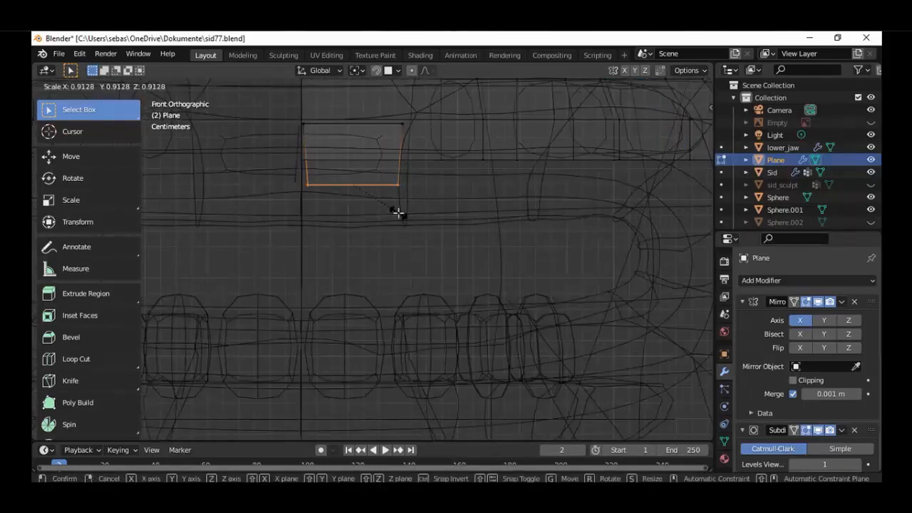
left_click(396, 212)
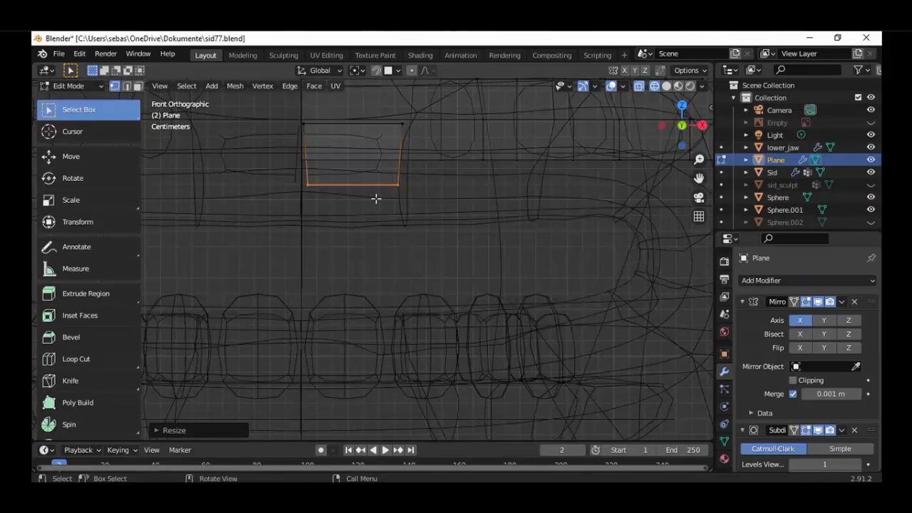
Extrude the tooth block's bottom face downward by about 0.04 m
key("e")
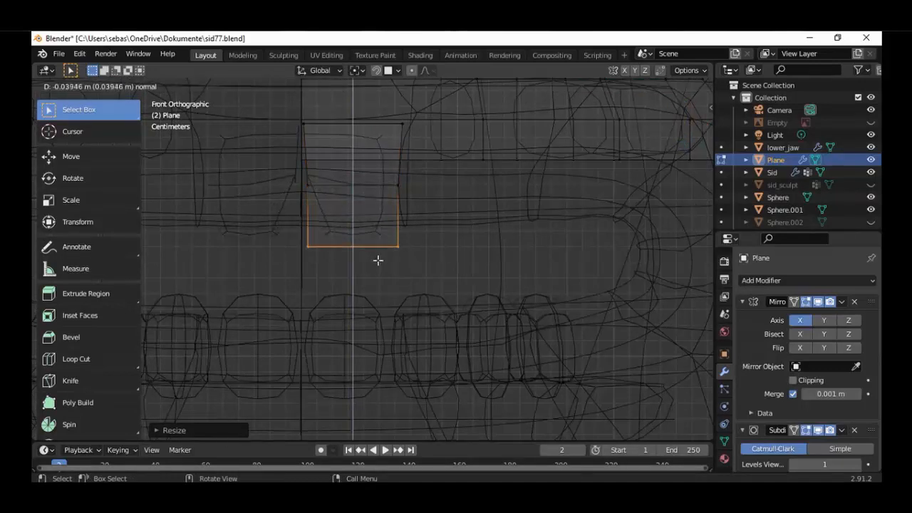
left_click(441, 267)
key("shift+z")
key("shift+z")
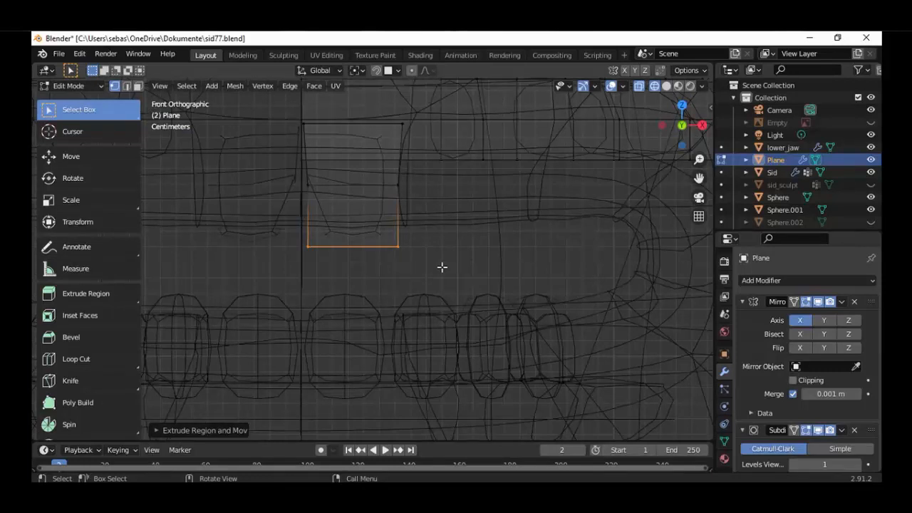
Scale the tooth's new bottom face slightly wider and move it about 0.024 m further down
key("g")
key("Escape")
key("s")
left_click(391, 256)
key("g")
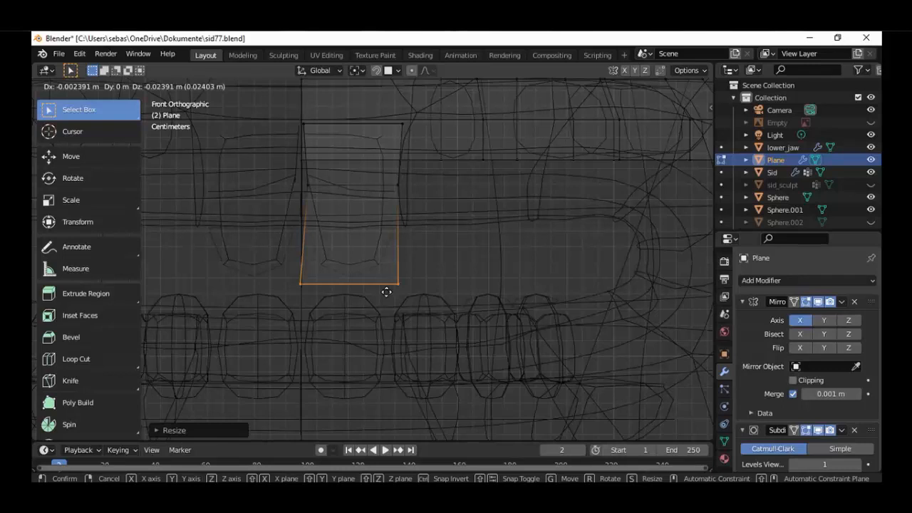
left_click(386, 292)
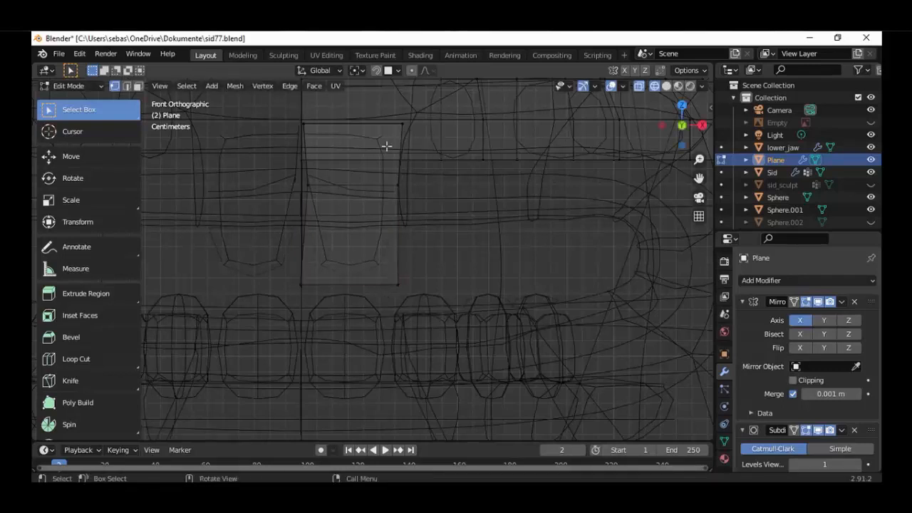
Isolate the tooth's upper and middle outer vertices and move them slightly outward along X
key("l")
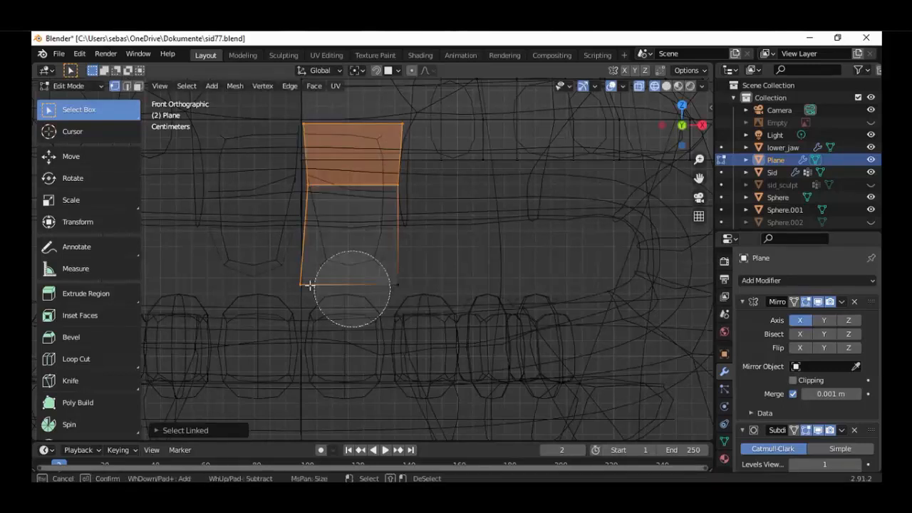
middle_click_drag(303, 156, 305, 135)
key("Escape")
key("g")
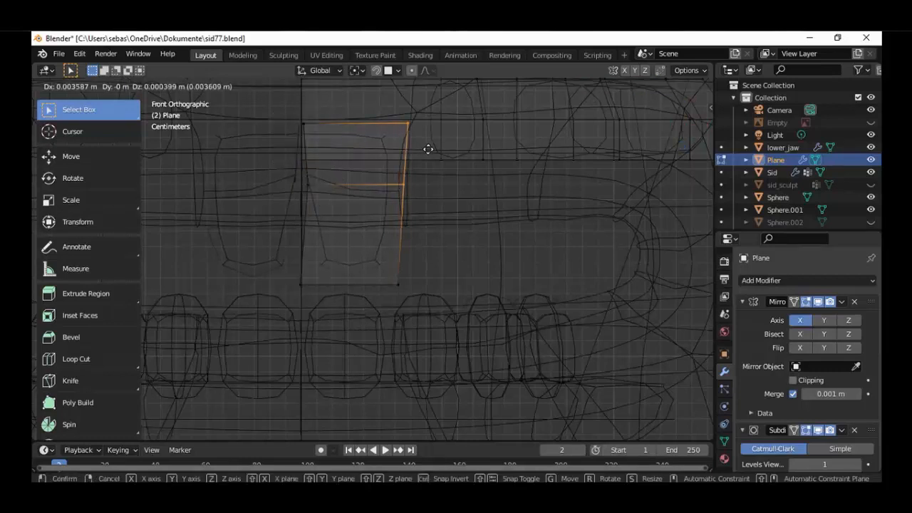
left_click(433, 146)
Switch the viewport to solid shading and hide the Sid object to expose the teeth
key("shift+z")
scroll(432, 219, "down", 4)
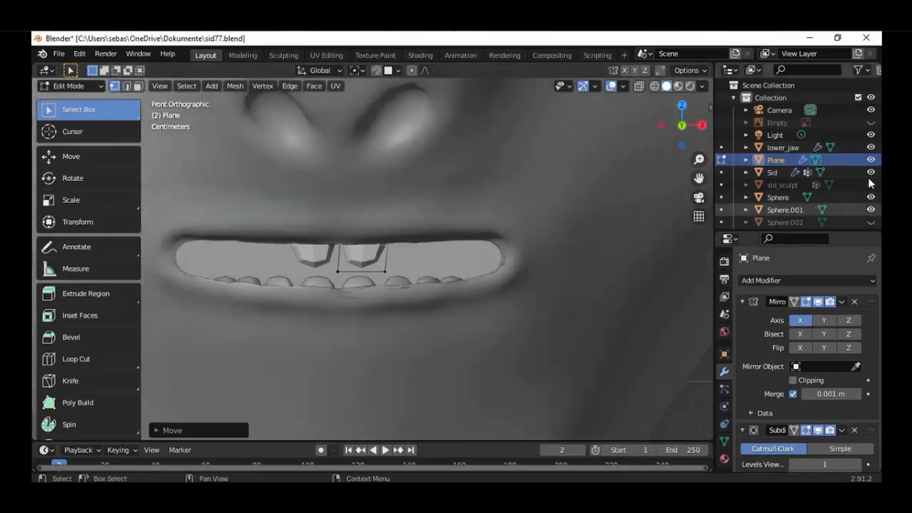
left_click(871, 172)
middle_click_drag(418, 295, 394, 251)
scroll(358, 250, "up", 5)
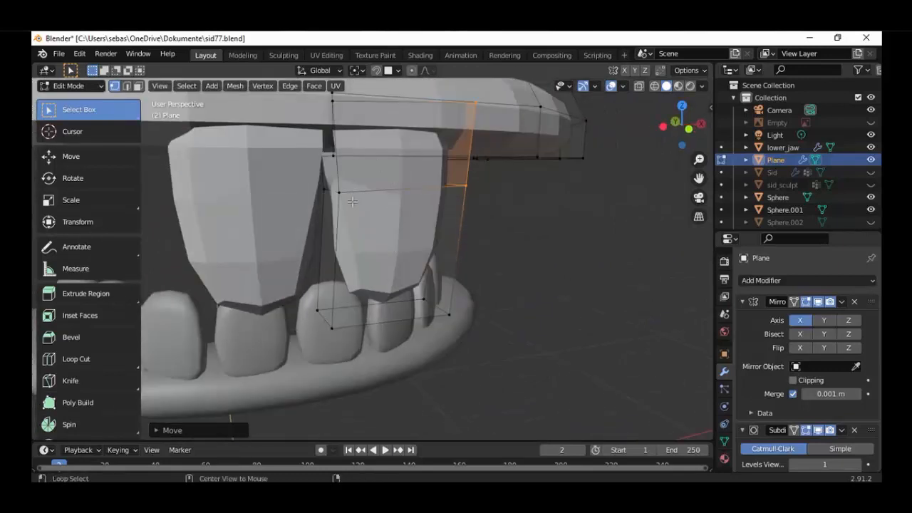
Select the whole linked tooth and move it slightly along positive X, away from the centre line
key("ctrl+l")
key("KP_1")
scroll(360, 169, "up", 2)
key("g")
key("x")
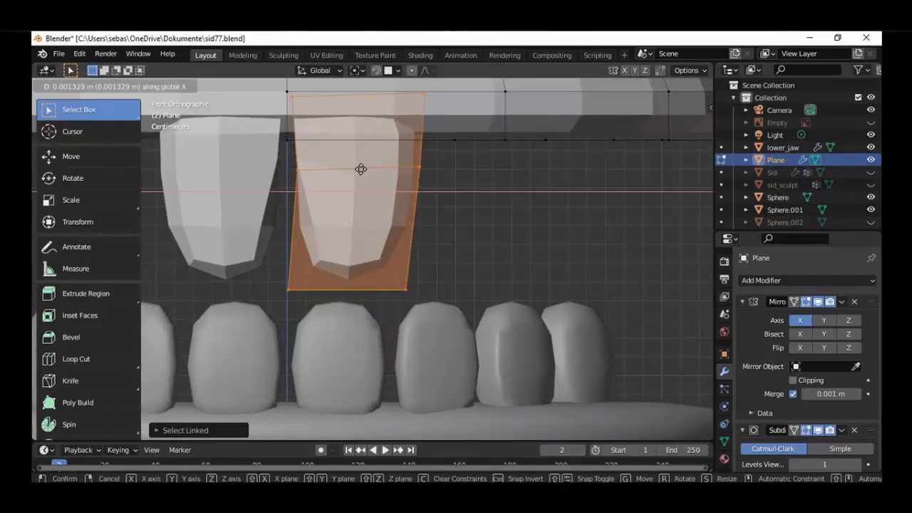
left_click(361, 169)
middle_click_drag(361, 169, 479, 174)
scroll(456, 178, "down", 3)
middle_click_drag(415, 187, 412, 212)
key("KP_1")
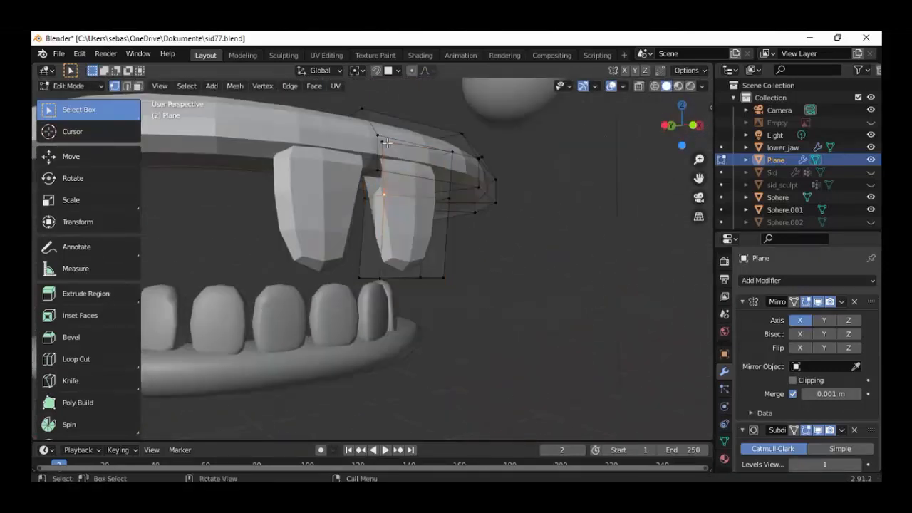
scroll(389, 175, "up", 2)
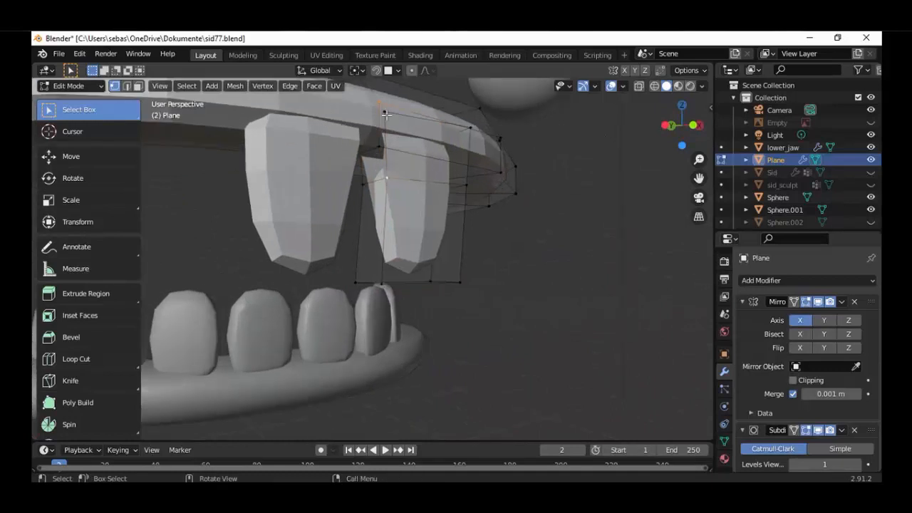
key("shift+z")
mouse_move(393, 151)
middle_mouse_down()
mouse_move(398, 243)
mouse_move(417, 218)
mouse_move(416, 199)
middle_mouse_up()
key("f")
key("shift+z")
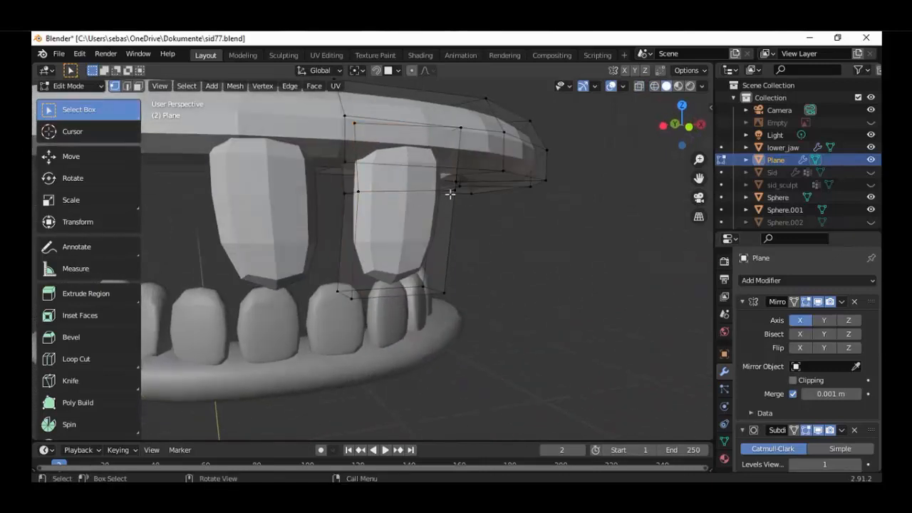
key("ctrl+l")
key("KP_1")
key("g")
key("x")
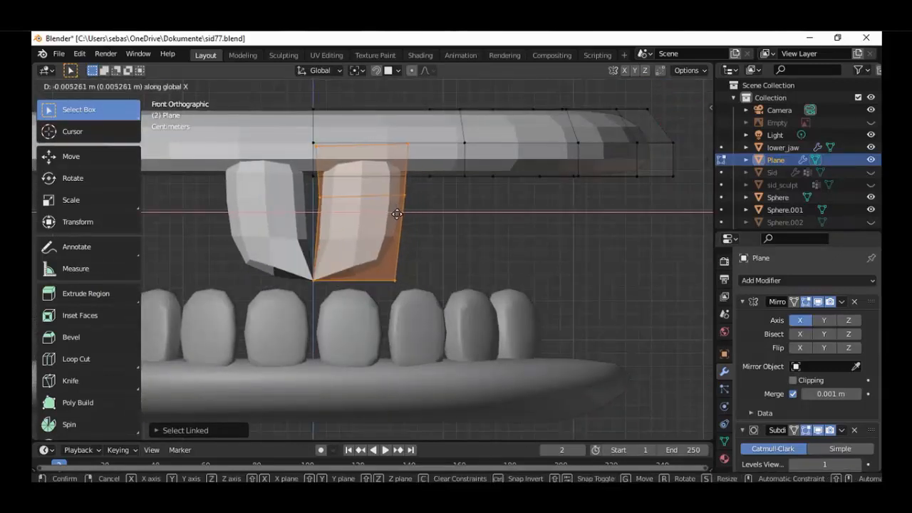
right_click(401, 215)
Select the tooth's lower inner vertices in the front wireframe view
key("c")
mouse_move(445, 180)
middle_mouse_down()
mouse_move(413, 176)
mouse_move(403, 203)
mouse_move(416, 263)
middle_mouse_up()
right_click(419, 253)
key("shift+z")
key("c")
middle_click_drag(371, 162, 361, 242)
right_click(360, 242)
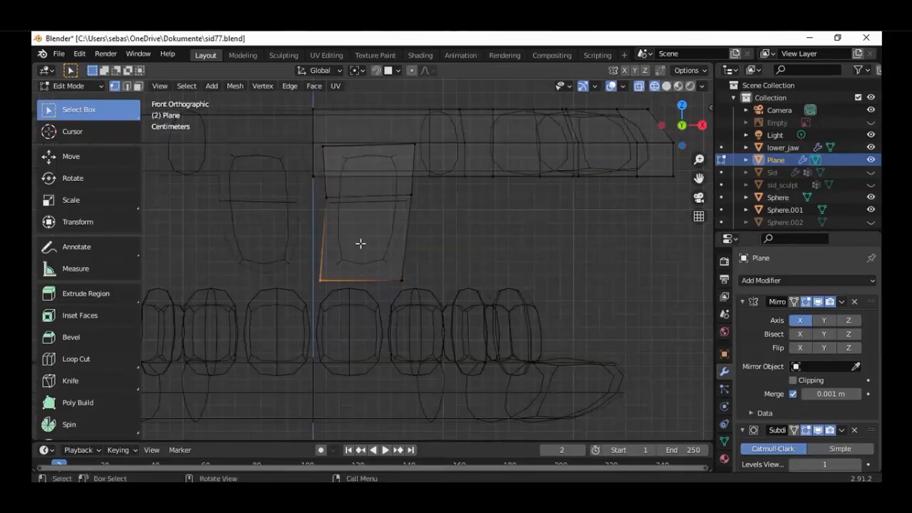
key("shift+z")
key("g")
right_click(344, 285)
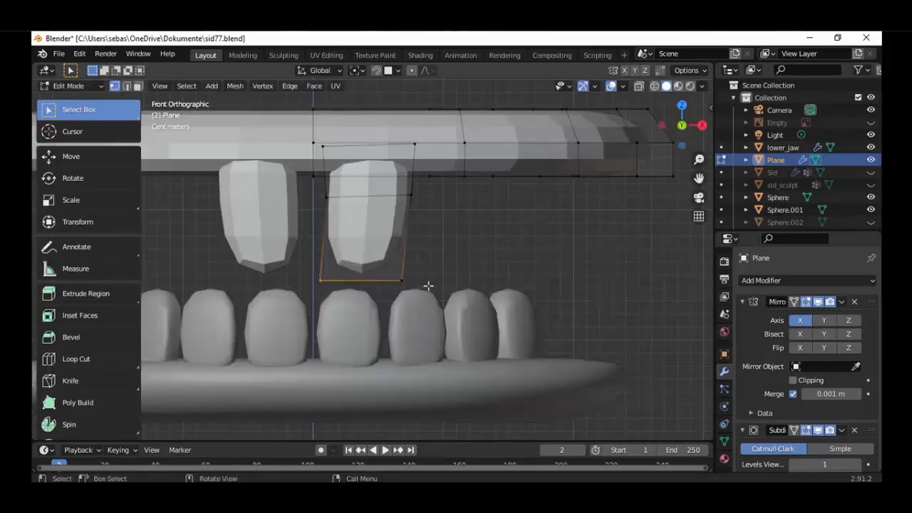
Move the tooth's lower inner vertices slightly along positive X to narrow its tip
key("c")
right_click(425, 285)
key("shift+z")
key("c")
right_click(427, 294)
key("shift+z")
key("g")
left_click(402, 246)
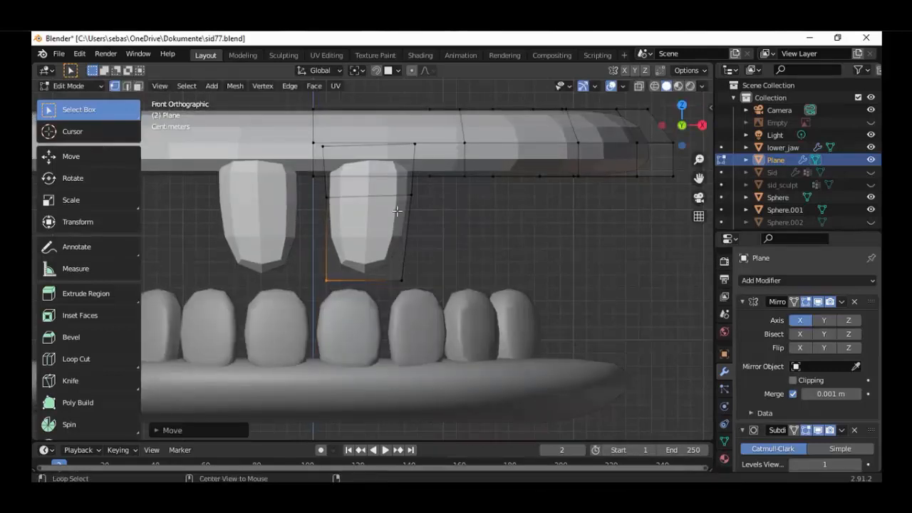
Move the whole linked tooth along negative X, bringing its upper inner edge close to the centre line
key("ctrl+l")
key("g")
key("x")
left_click(396, 224)
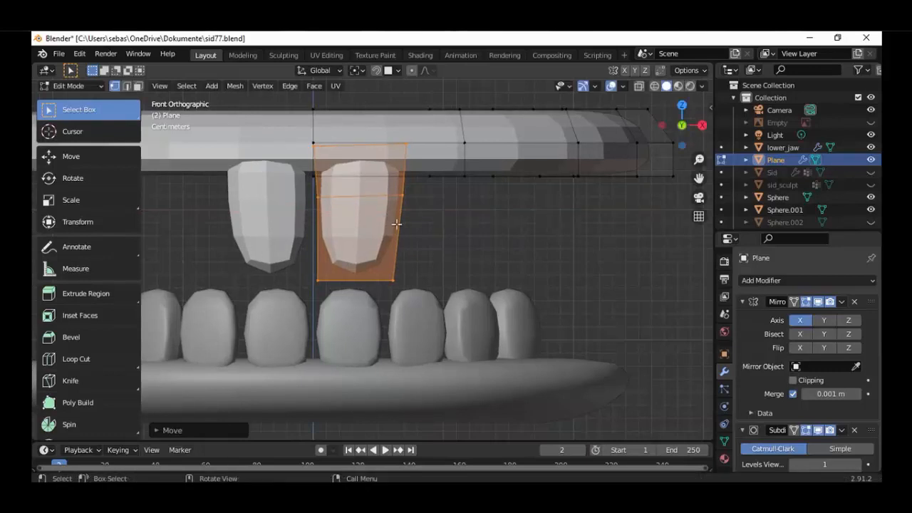
Select the tooth's top inner vertices and move them about 0.003 m along positive X to straighten the inner edge
key("shift+z")
key("c")
middle_click_drag(415, 183, 334, 240)
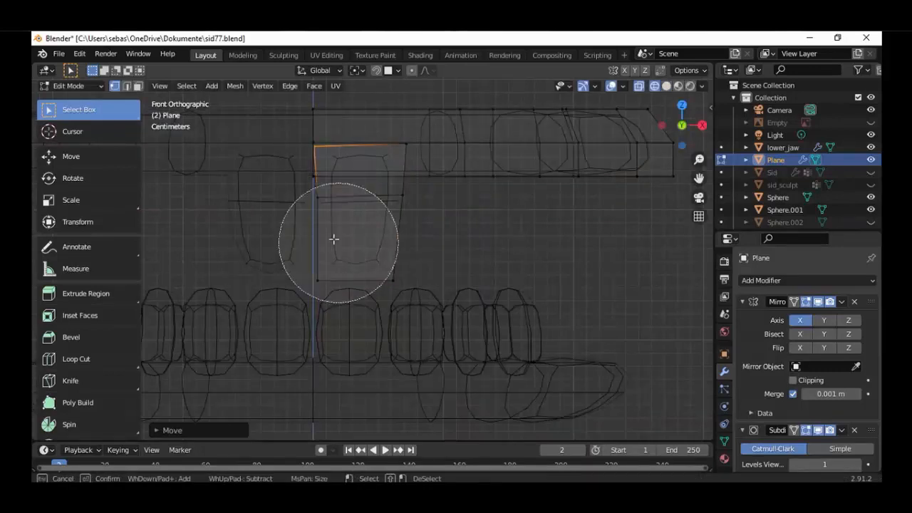
right_click(328, 163)
key("shift+z")
key("g")
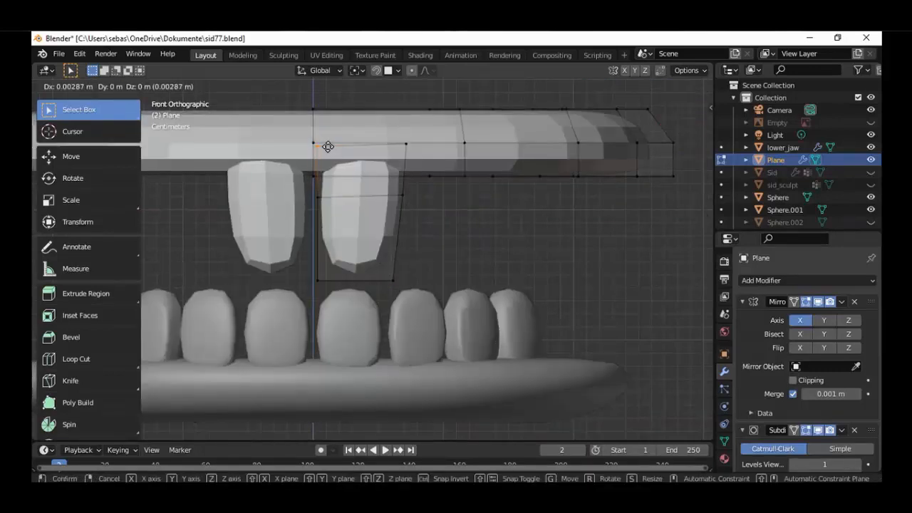
left_click(328, 146)
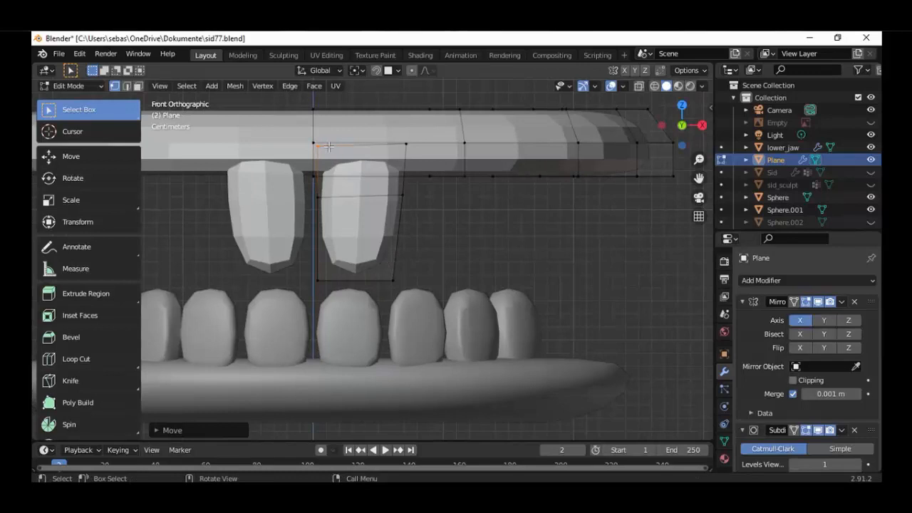
key("shift+z")
key("c")
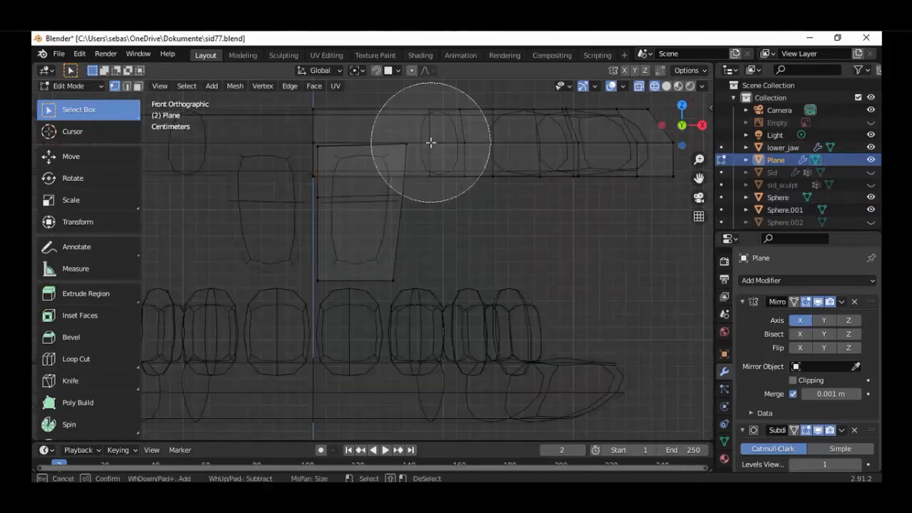
left_click_drag(437, 142, 418, 218)
right_click(436, 211)
key("c")
left_click_drag(470, 126, 399, 214)
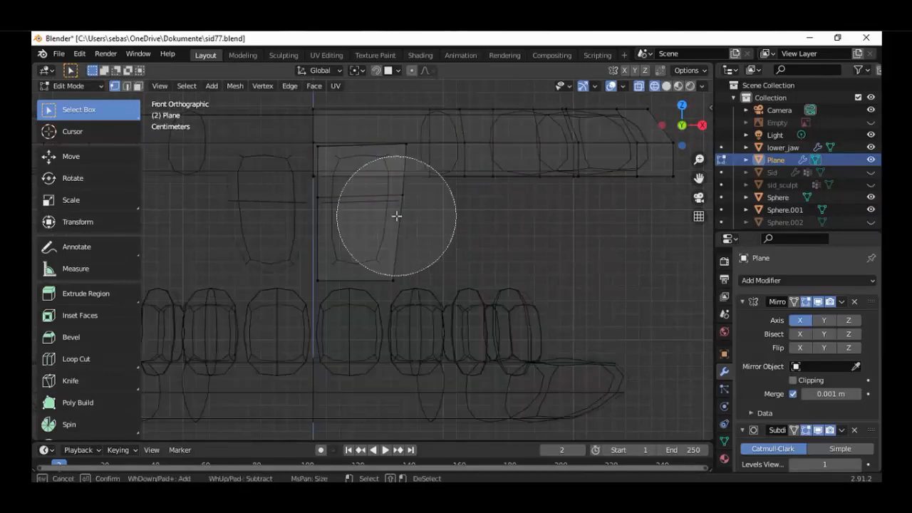
right_click(404, 190)
key("shift+z")
Select the front tooth's outer vertices and move them slightly along positive X to widen the tooth
key("alt+a")
key("l")
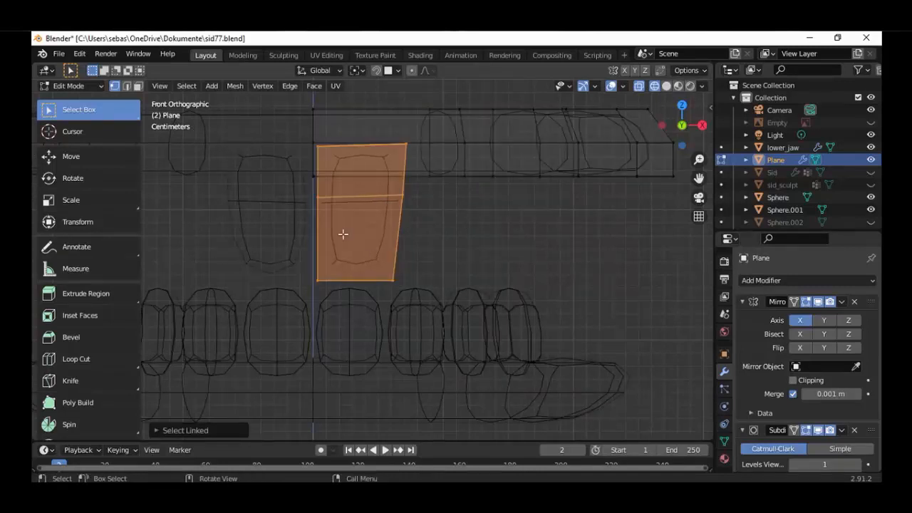
key("c")
middle_click_drag(319, 166, 309, 270)
right_click(310, 269)
key("shift+z")
key("g")
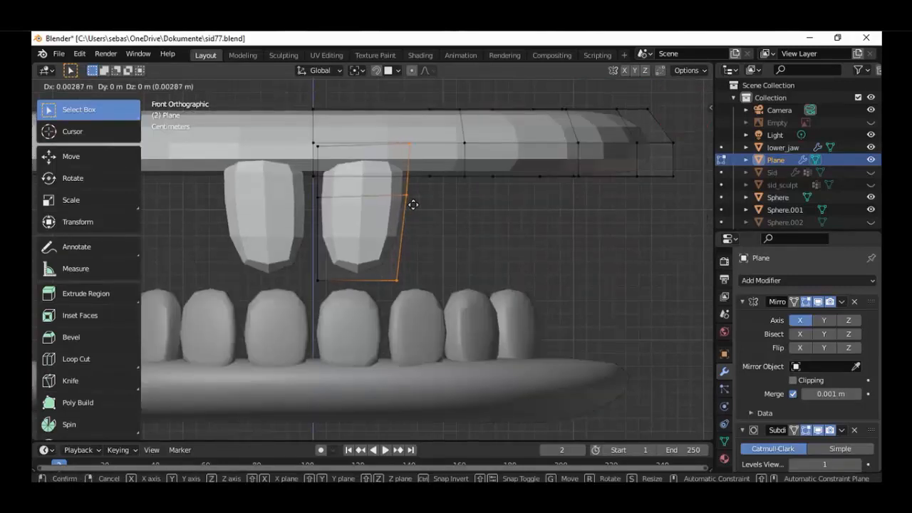
left_click(417, 204)
Unhide the Sid body mesh and show the mouth area in a front wireframe view
scroll(399, 242, "down", 4)
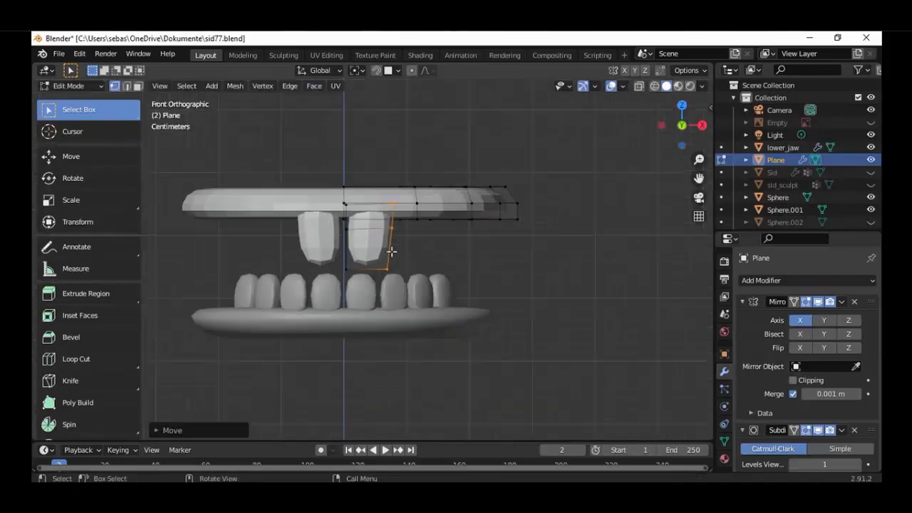
middle_click_drag(391, 250, 406, 238)
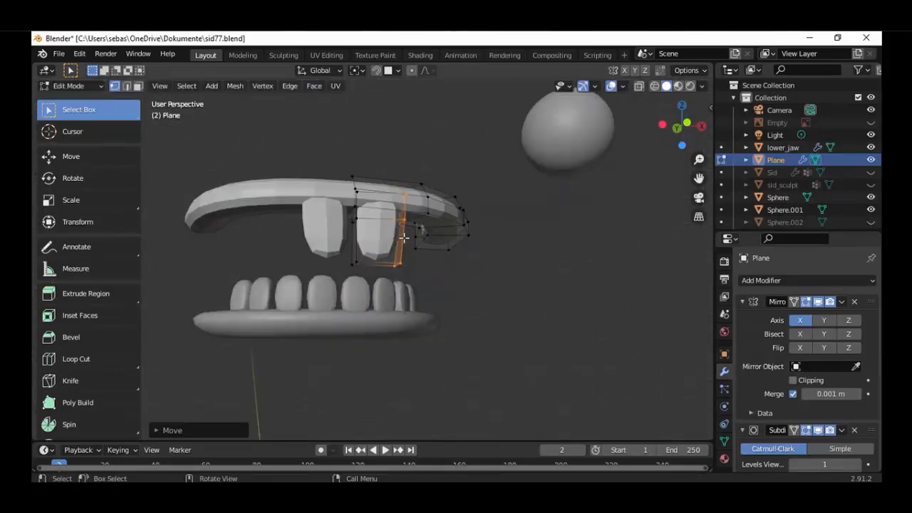
left_click(871, 172)
middle_click_drag(500, 270, 458, 288)
key("KP_1")
key("alt+z")
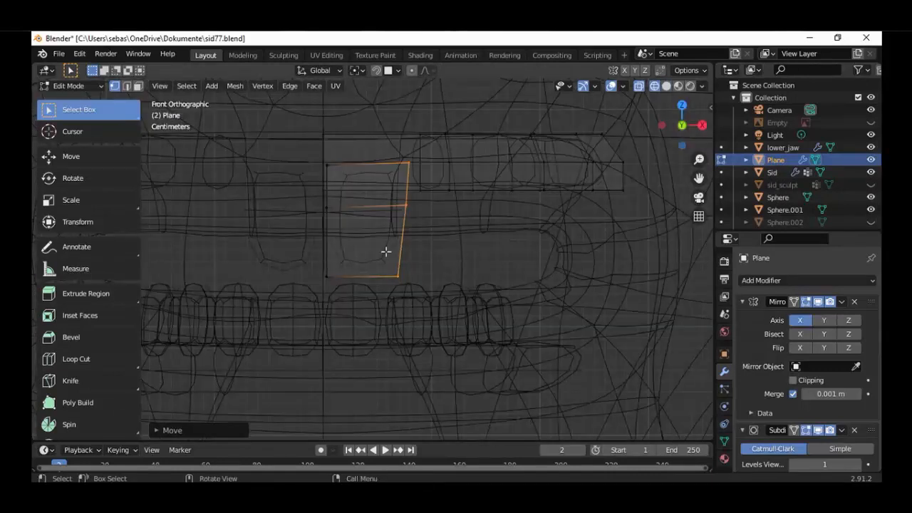
Select only the front tooth's lower vertices and move them about 0.006 m along positive Y in the right view
key("l")
key("c")
middle_click_drag(421, 183, 359, 183)
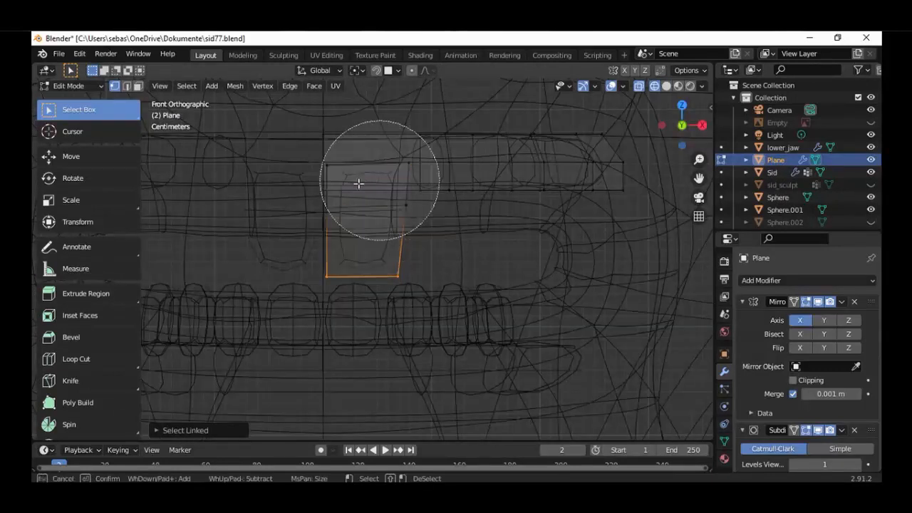
right_click(359, 184)
key("KP_3")
scroll(322, 281, "up", 2)
key("g")
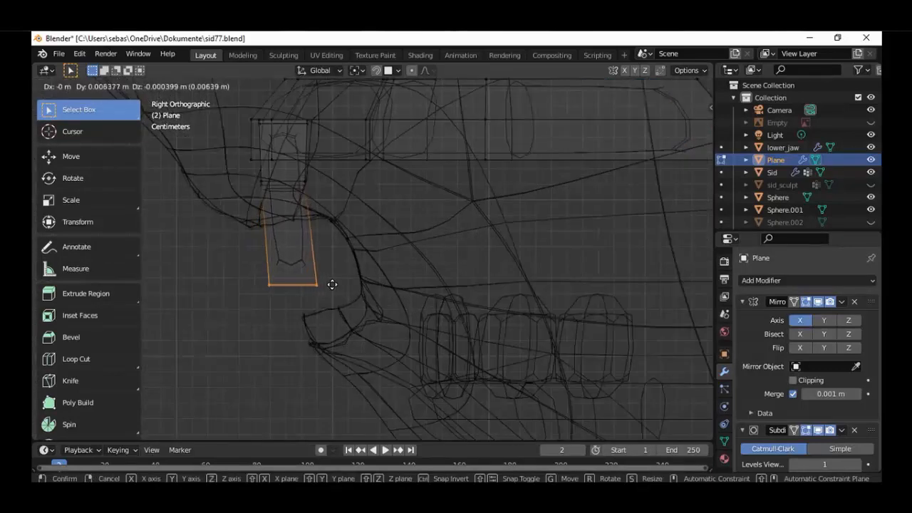
left_click(332, 284)
Examine how the front tooth sits in the character's mouth opening in shaded and wireframe display
scroll(332, 285, "down", 3)
key("alt+z")
middle_click_drag(295, 291, 428, 289)
key("alt+z")
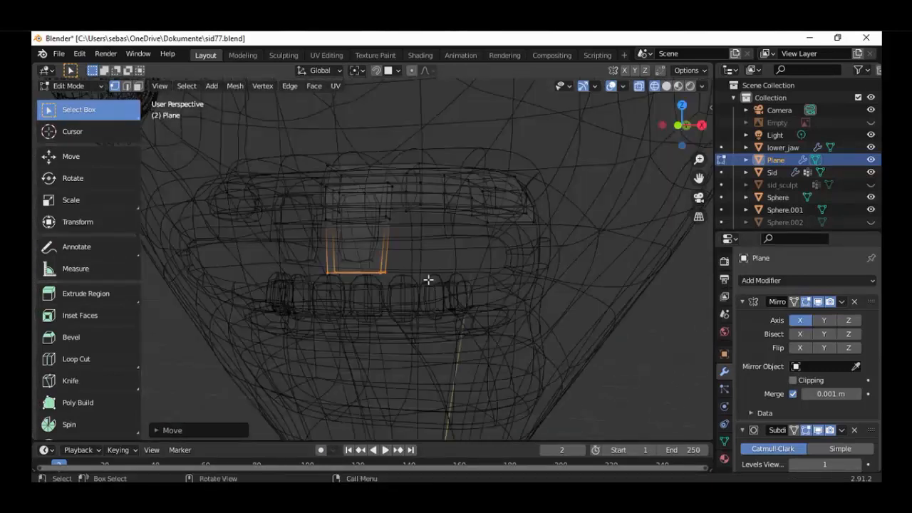
key("KP_1")
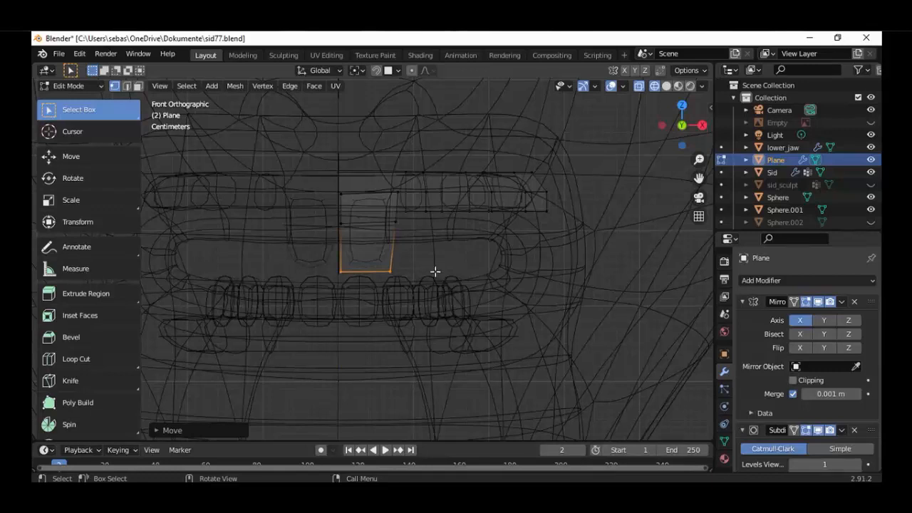
key("alt+a")
scroll(436, 271, "down", 2)
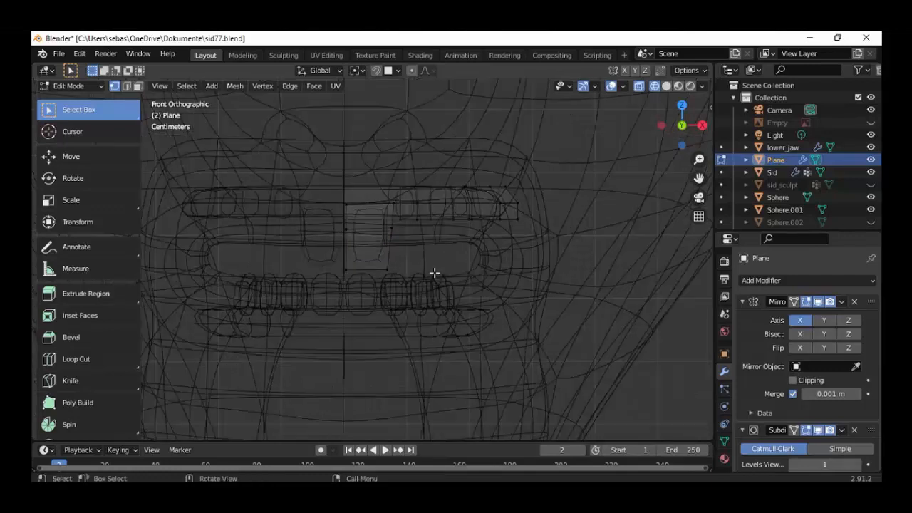
Add a new plane to the mesh in the top view
key("KP_7")
scroll(439, 295, "down", 5)
key("shift+z")
scroll(441, 298, "down", 6)
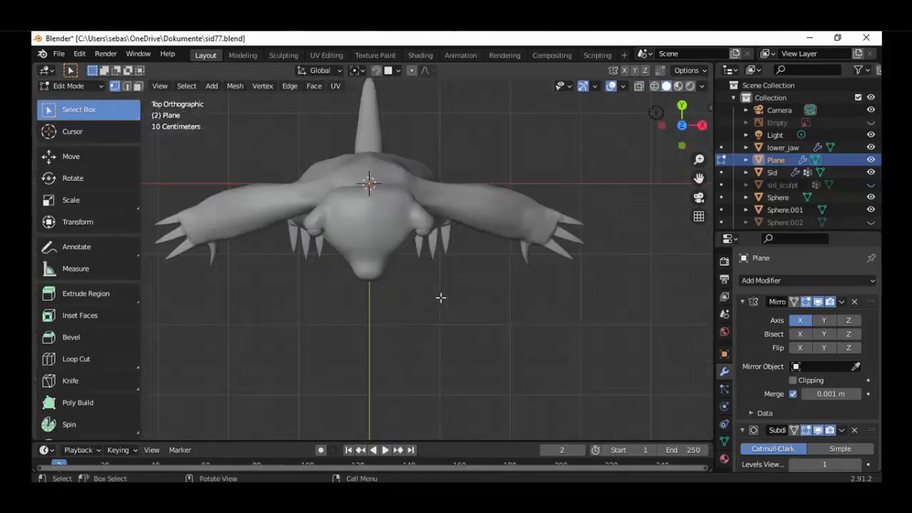
key("shift+a")
left_click(438, 291)
Cut the new plane lengthwise through its centre and delete its negative X half
left_click(369, 166)
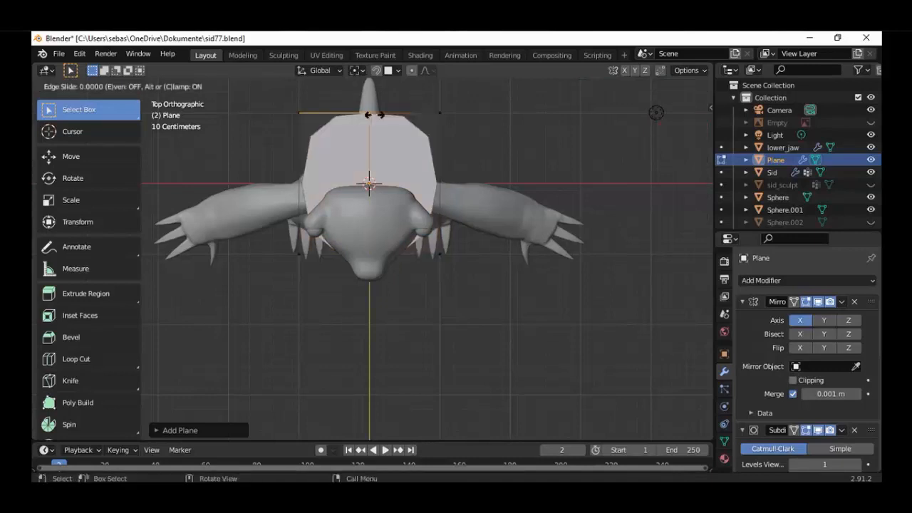
right_click(368, 168)
left_click_drag(258, 103, 310, 281)
key("x")
left_click(311, 280)
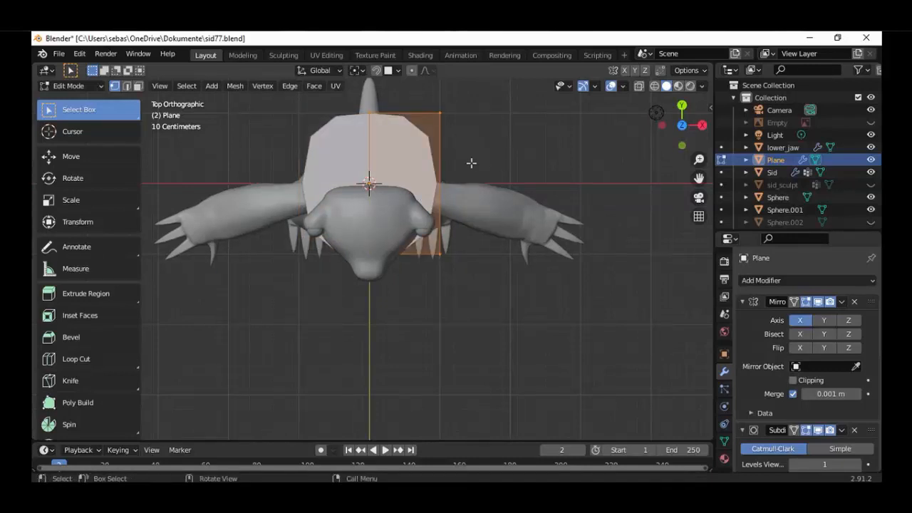
key("alt+a")
key("l")
key("s")
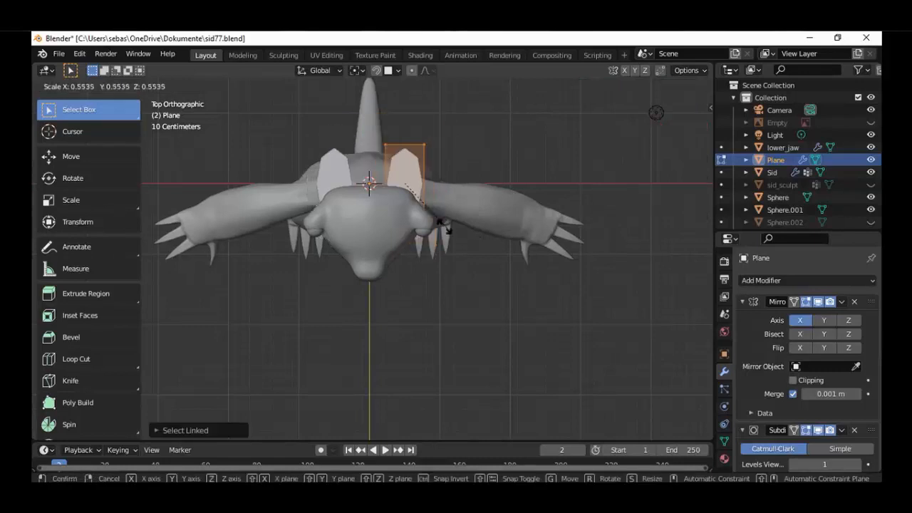
left_click(442, 219)
key("ctrl+z")
left_click(793, 380)
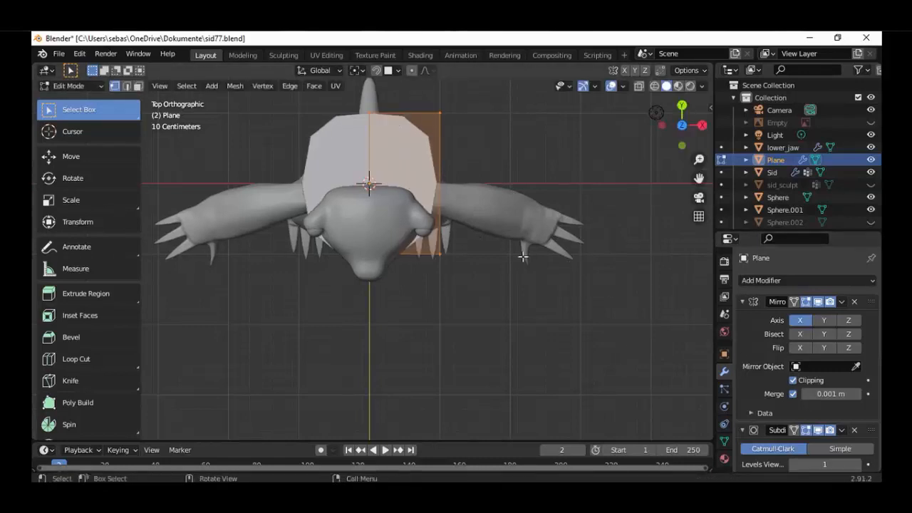
left_click(793, 381)
Scale the remaining half-plane down uniformly and display the model as wireframe
key("s")
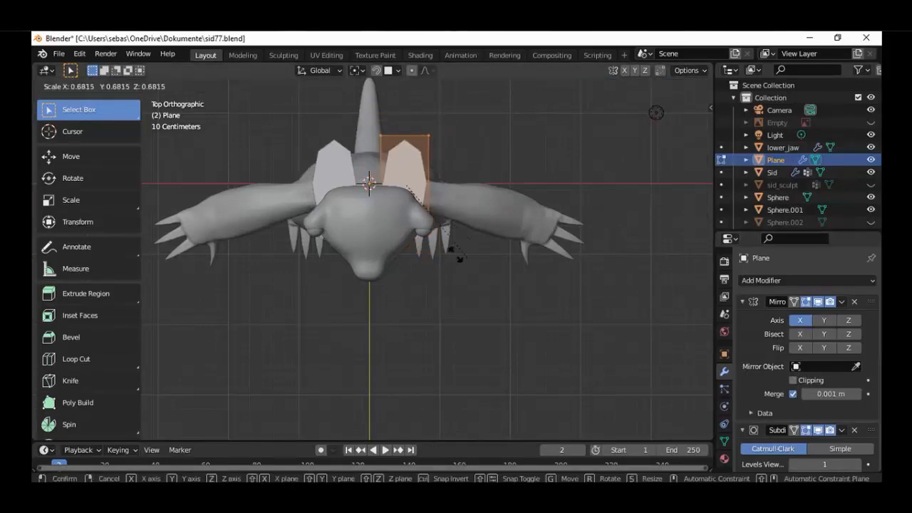
left_click(434, 225)
scroll(437, 162, "up", 2)
middle_click_drag(436, 161, 440, 228, "shift")
scroll(448, 228, "up", 1)
key("shift+z")
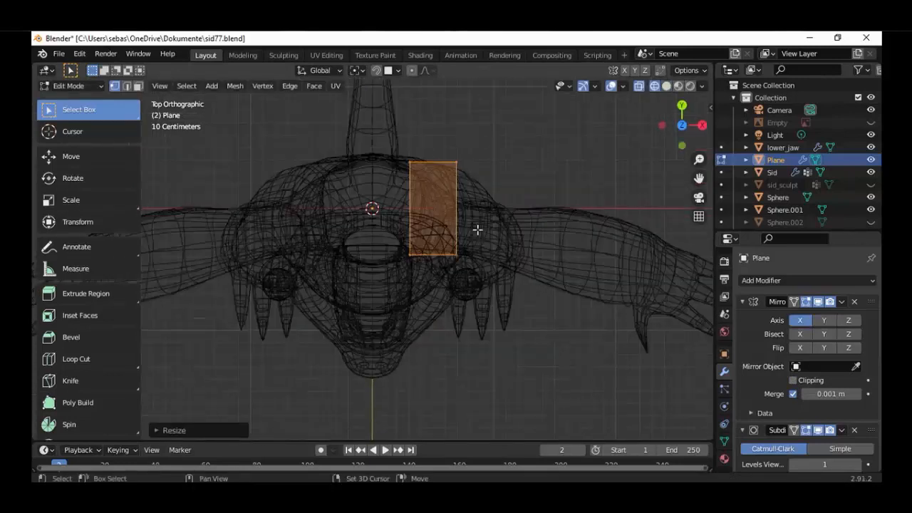
Shorten the half-plane along Y until nearly square, and shrink it further uniformly
scroll(478, 229, "up", 3)
key("s")
key("y")
left_click(499, 197)
key("s")
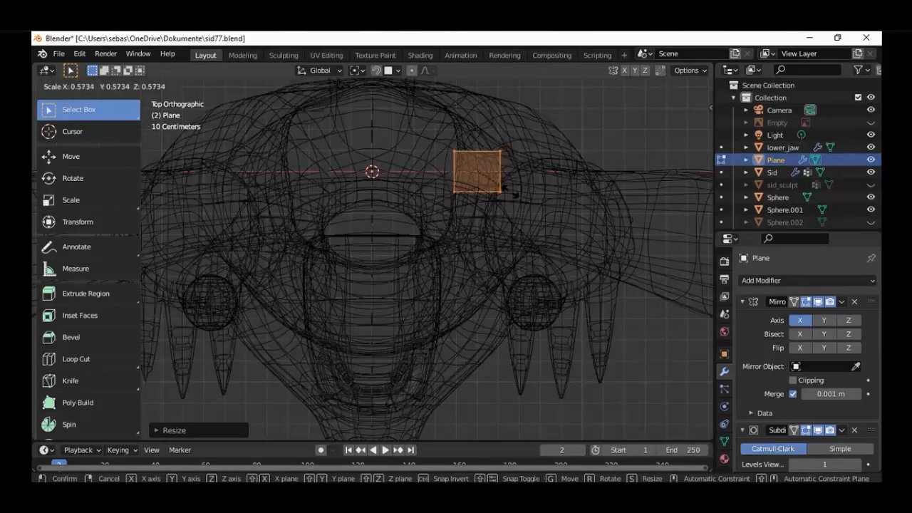
left_click(508, 191)
Move the small plane forward in the top view onto the mouth area behind the front tooth
key("g")
left_click(403, 428)
middle_click_drag(421, 425, 447, 293, "shift")
scroll(447, 294, "up", 3)
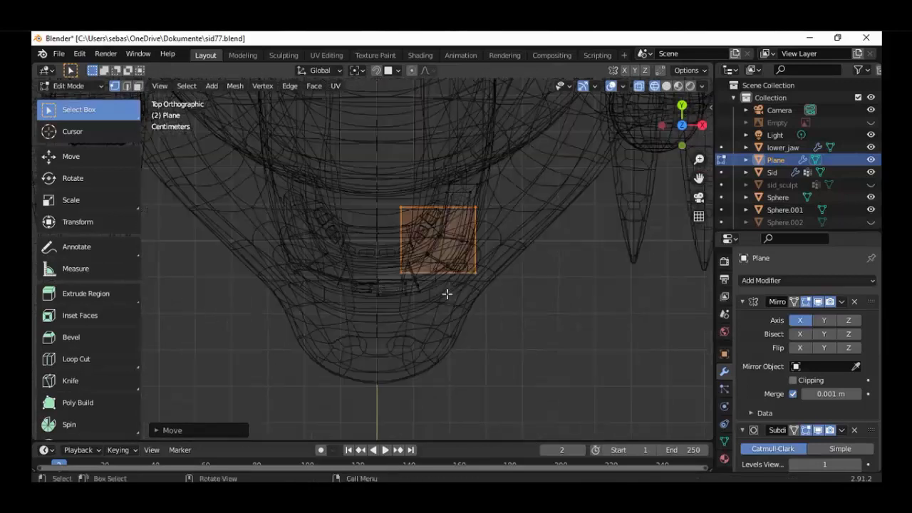
scroll(447, 294, "up", 4)
middle_click_drag(491, 262, 440, 263, "shift")
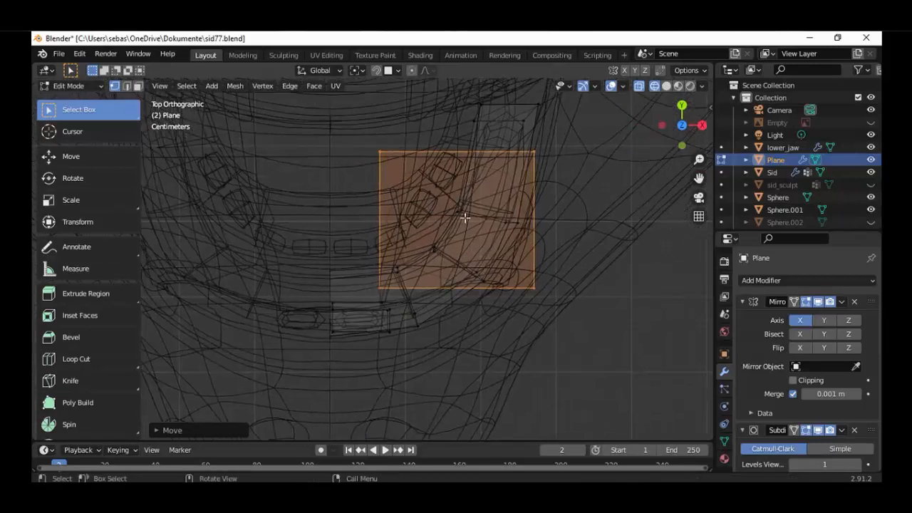
Subdivide the small plane once into four faces
right_click(465, 218)
left_click(426, 206)
scroll(512, 255, "up", 1)
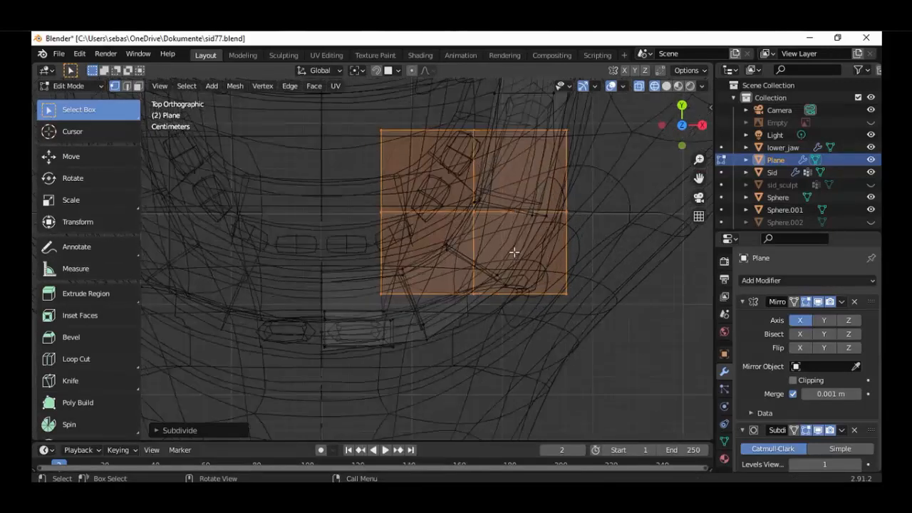
Keep only the middle vertices of the plane's front and back edges selected and scale them by about 1.09 along Y
key("c")
mouse_move(582, 149)
middle_mouse_down()
mouse_move(580, 207)
mouse_move(549, 279)
mouse_move(371, 214)
mouse_move(471, 212)
middle_mouse_up()
key("Escape")
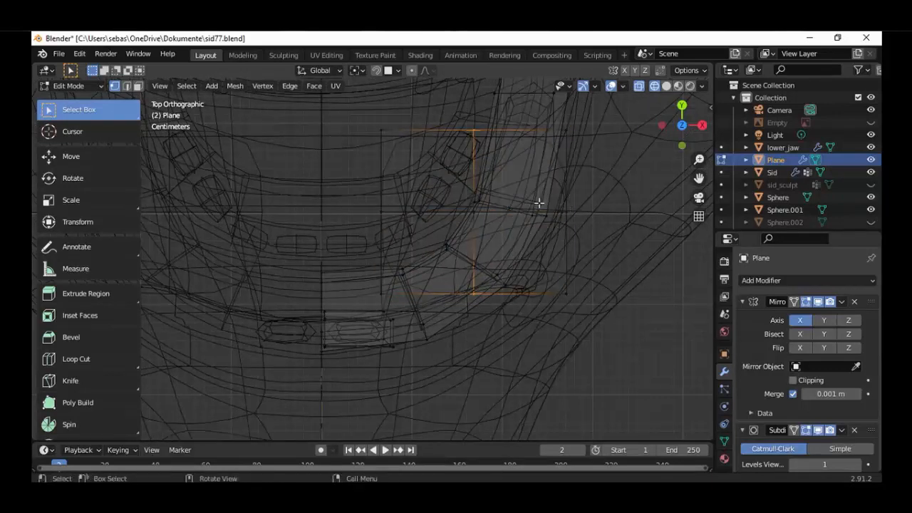
key("s")
key("y")
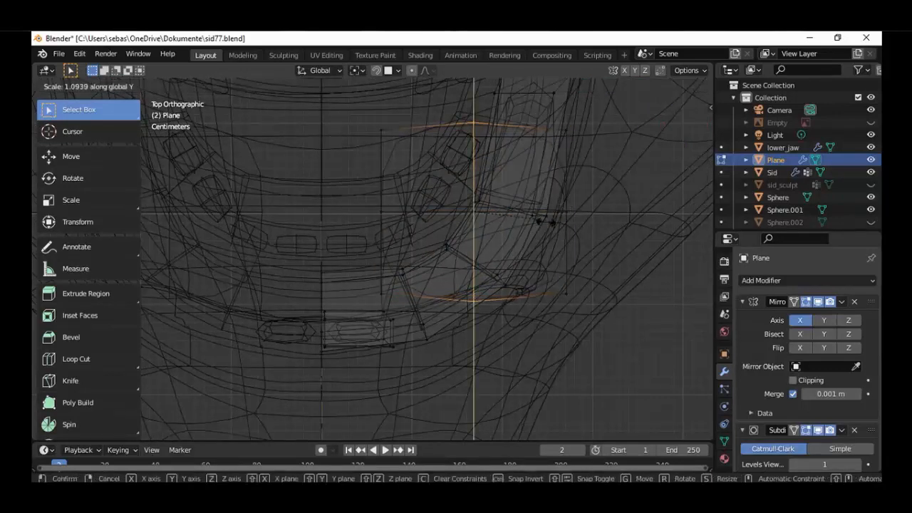
left_click(548, 222)
Select the whole subdivided plane, scale it down to tooth size and move it closer to the front tooth
key("l")
key("s")
left_click(508, 242)
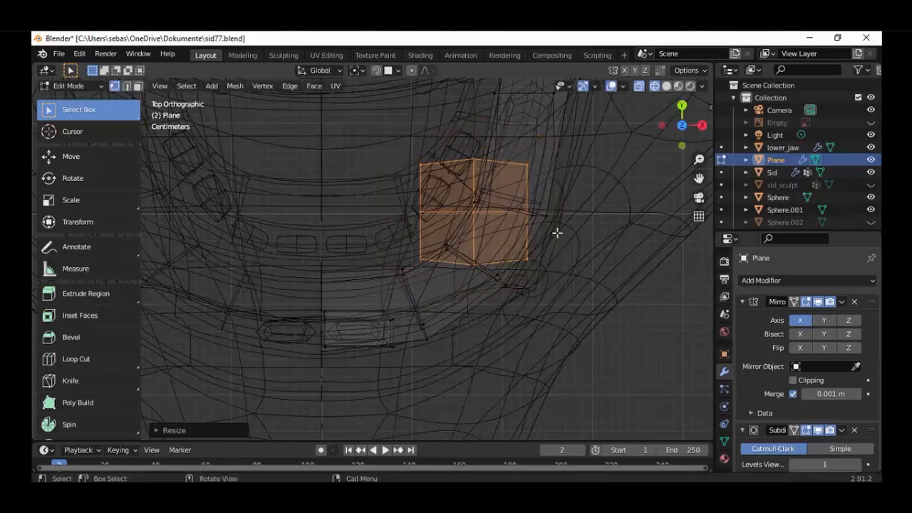
key("g")
left_click(492, 282)
key("s")
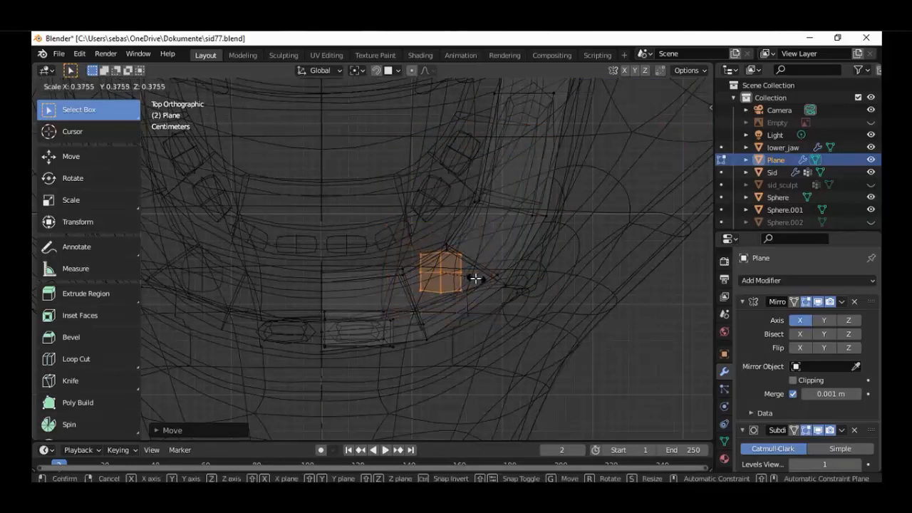
left_click(475, 278)
Stretch the tooth-sized plane slightly along X and compress it slightly along Y
scroll(526, 313, "up", 2)
key("s")
key("x")
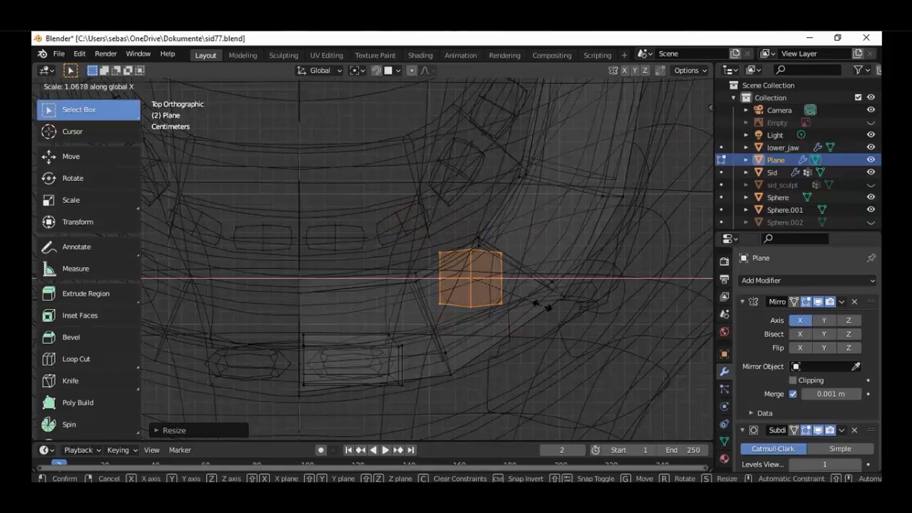
key("x")
key("y")
left_click(516, 318)
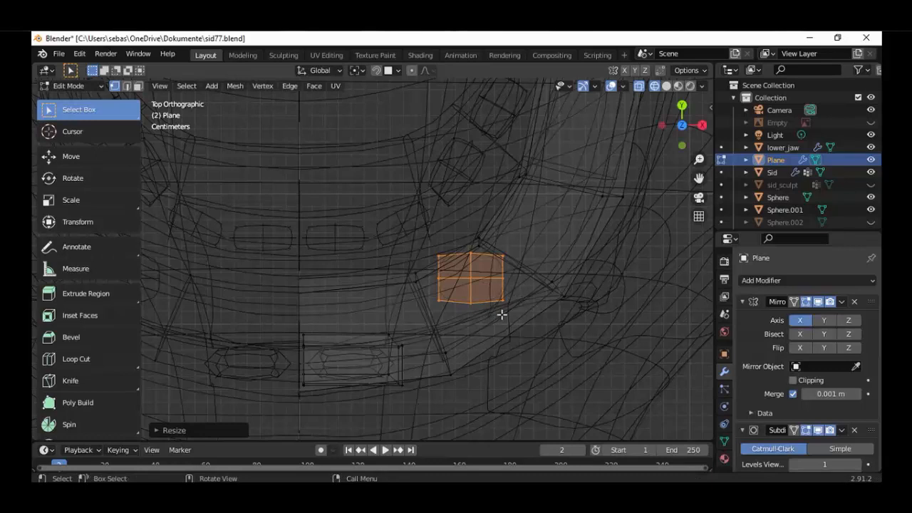
Move the plane directly beside the front tooth's outer side in the top view
key("g")
left_click(442, 370)
middle_click_drag(442, 369, 452, 290, "shift")
scroll(470, 293, "up", 2)
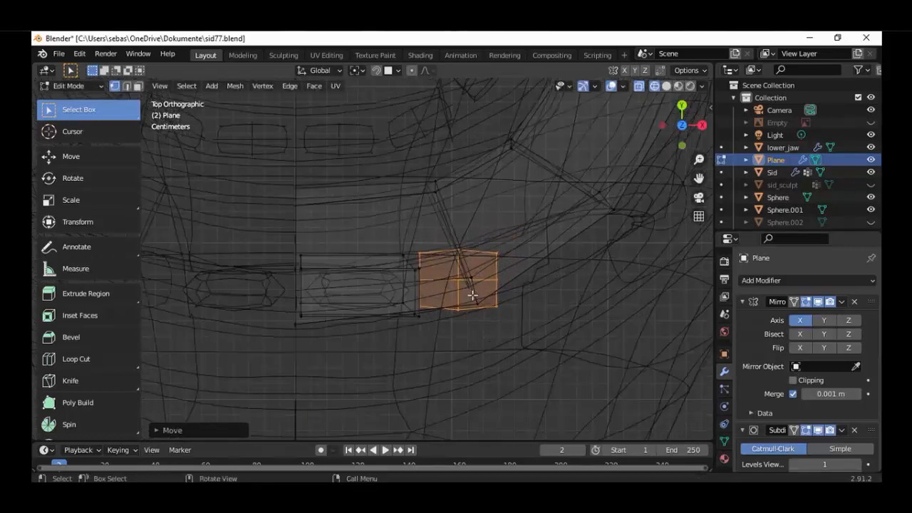
Rotate the plane to follow the jaw's curve and nudge it slightly along positive X and Y
key("r")
left_click(485, 270)
key("g")
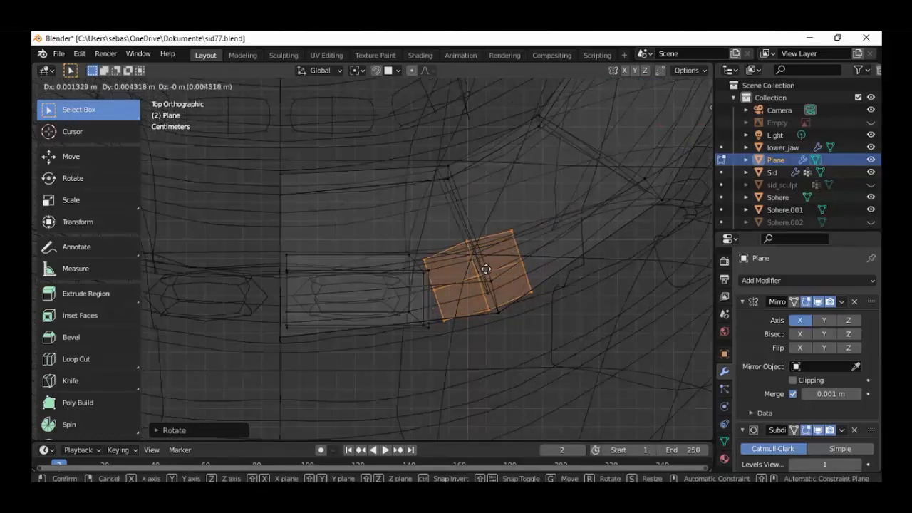
left_click(491, 265)
Raise the plane along Z to the mouth in the front view and align it beside the front tooth's top edge
key("KP_1")
scroll(475, 303, "down", 5)
key("g")
key("z")
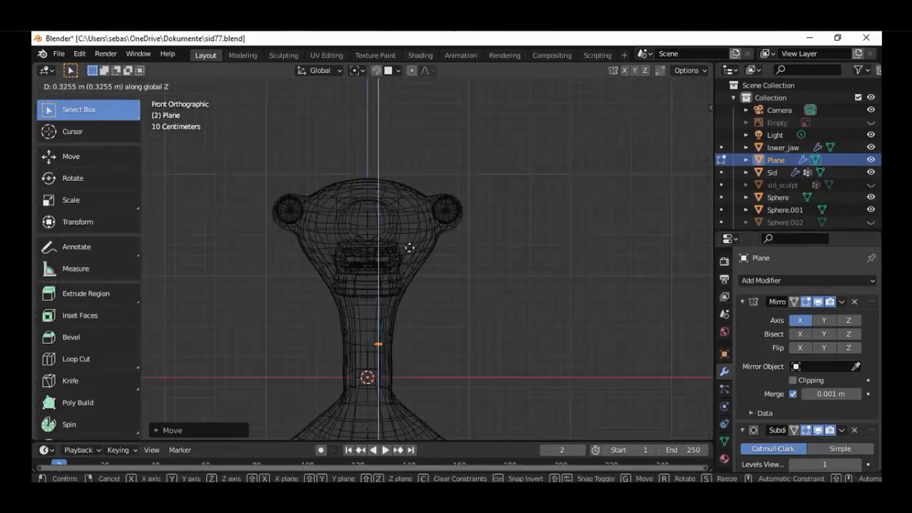
left_click(403, 241)
scroll(415, 170, "up", 5)
key("g")
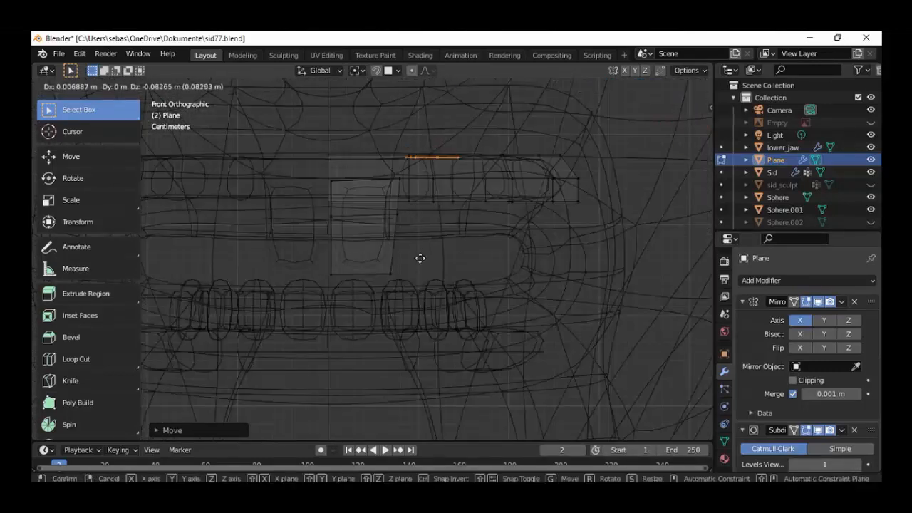
left_click(436, 213)
scroll(442, 223, "up", 5)
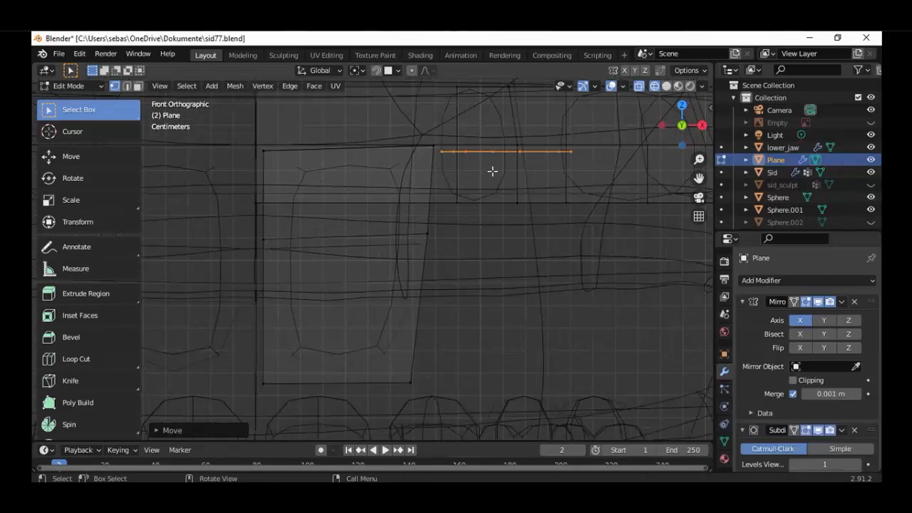
Extrude the plane downward in two sections to form the second tooth, and scale its lower end slightly smaller
key("e")
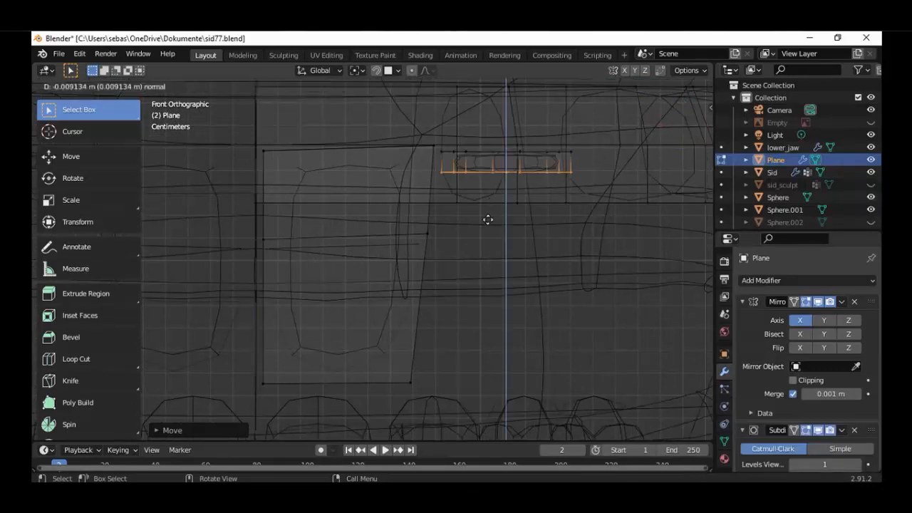
left_click(478, 285)
scroll(470, 271, "down", 3)
key("e")
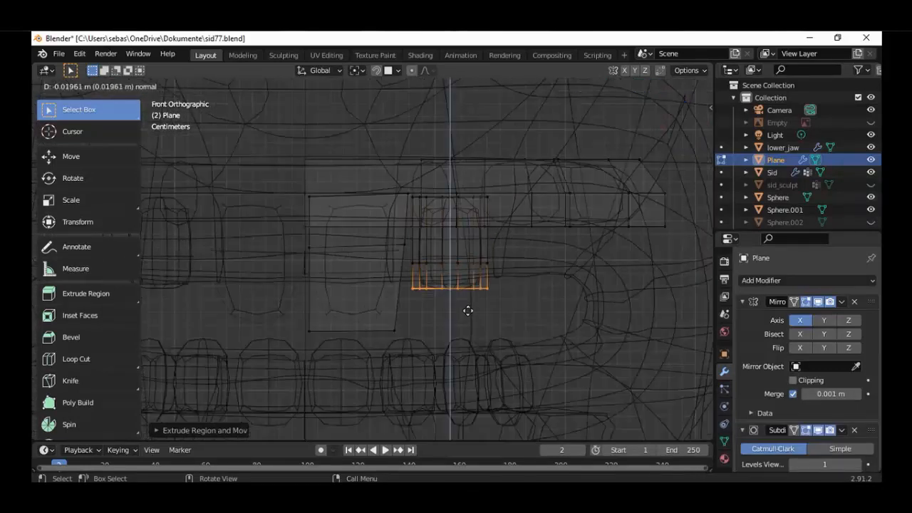
left_click(467, 319)
key("s")
left_click(492, 322)
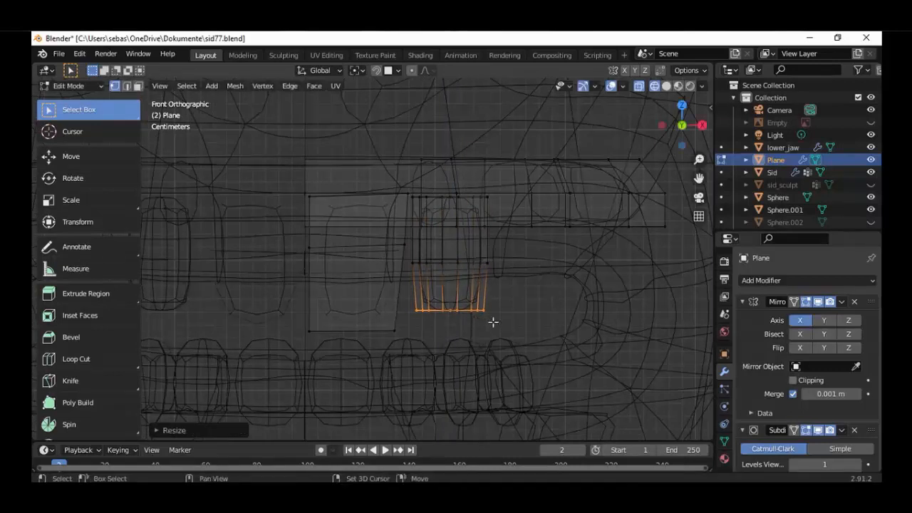
Move the second tooth's lower end slightly to adjust how the tooth slants below the upper jaw
key("shift+z")
middle_click_drag(459, 293, 383, 281)
scroll(439, 255, "up", 3)
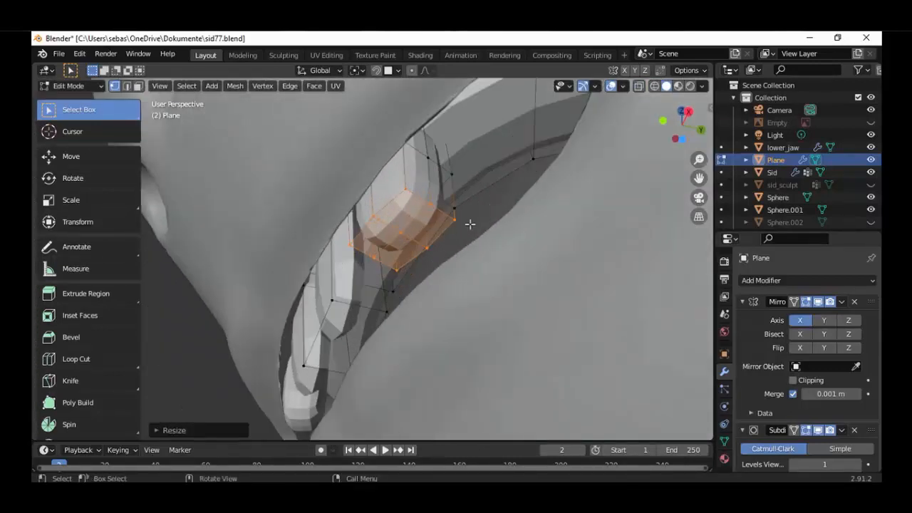
middle_click_drag(474, 243, 385, 182)
key("c")
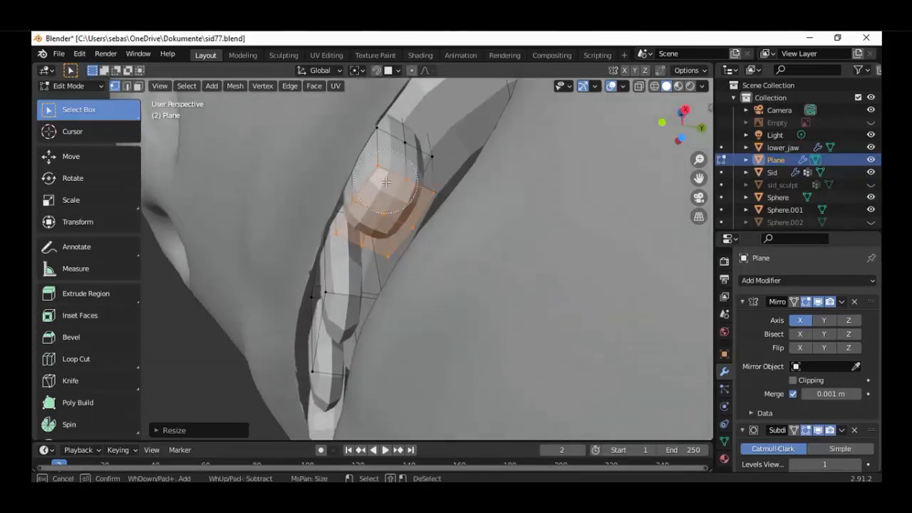
key("Escape")
middle_click_drag(387, 232, 497, 204)
key("g")
left_click(386, 257)
scroll(399, 250, "down", 4)
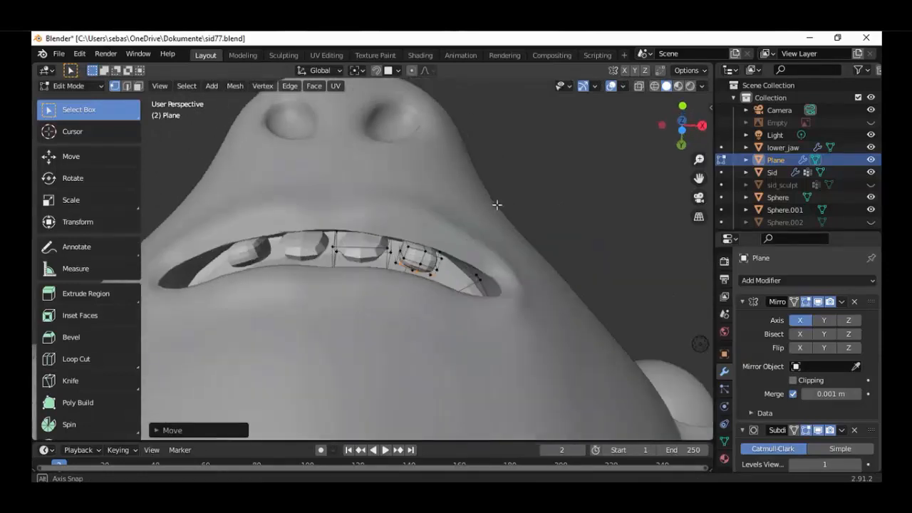
Select the whole second tooth and move it slightly in negative X toward the front tooth in the top view
key("a")
scroll(459, 265, "up", 2)
key("alt+a")
key("KP_7")
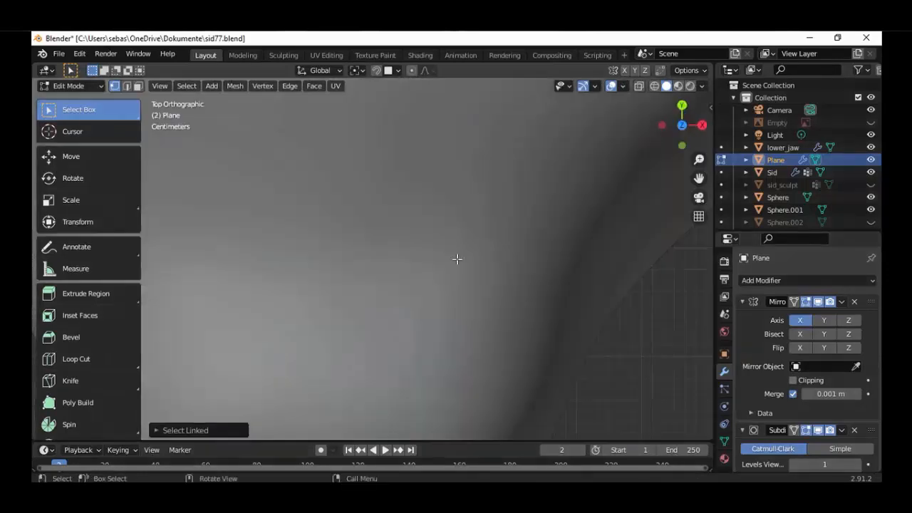
key("shift+z")
scroll(466, 307, "up", 3)
key("g")
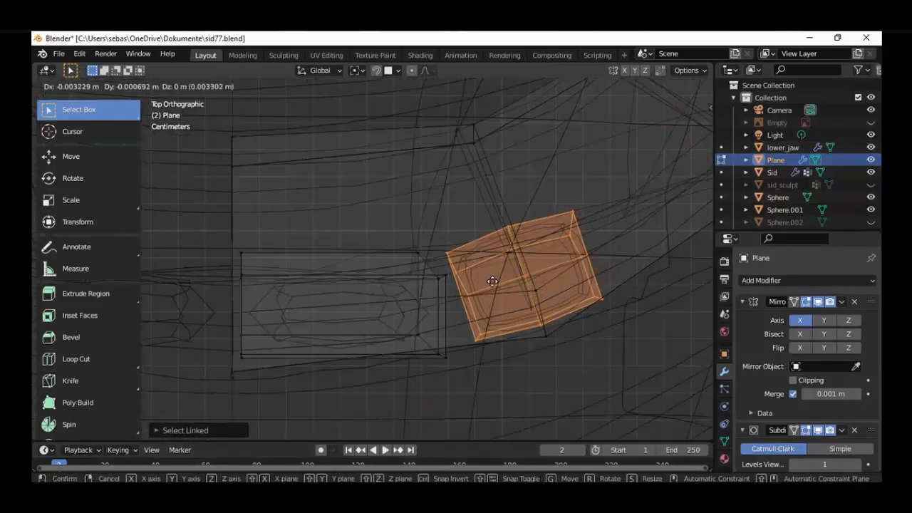
left_click(495, 280)
Nudge the second tooth slightly in negative X and positive Y in the top view
key("KP_1")
key("shift+z")
scroll(488, 282, "down", 3)
scroll(488, 282, "down", 3)
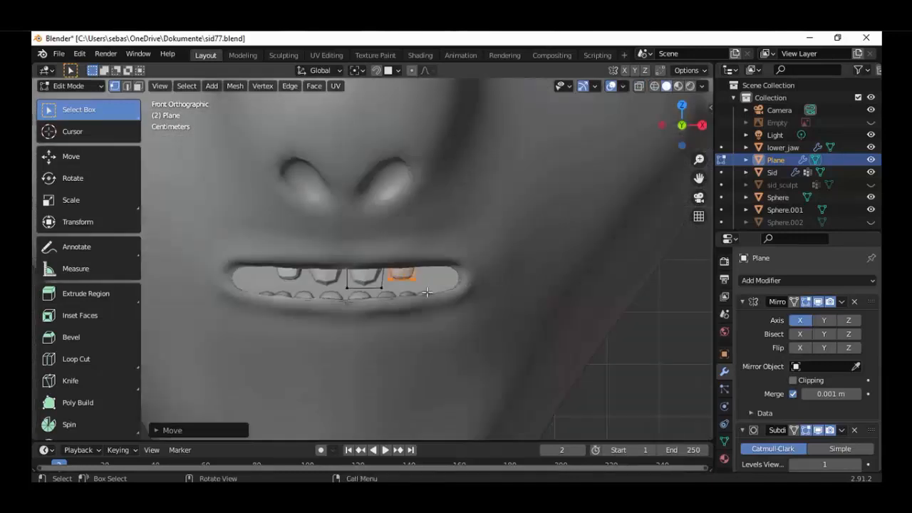
middle_click_drag(487, 282, 373, 373)
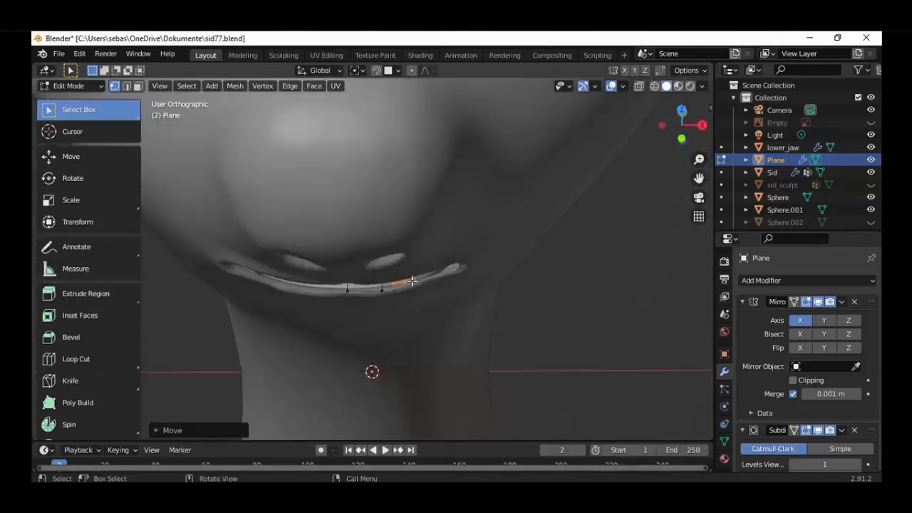
key("KP_7")
scroll(438, 299, "up", 5)
key("shift+z")
key("g")
left_click(551, 287)
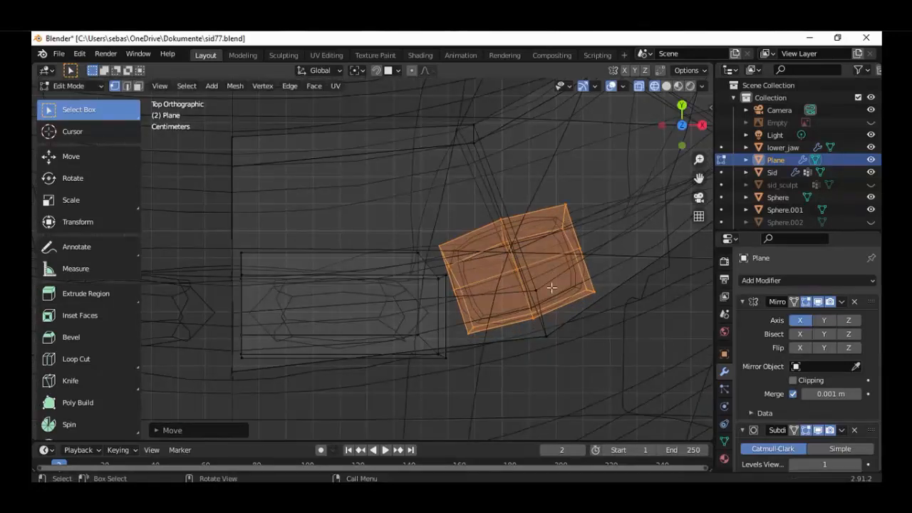
Rotate the second tooth slightly to follow the jaw's curve and shift it closer to the front tooth
key("g")
left_click(531, 297)
key("g")
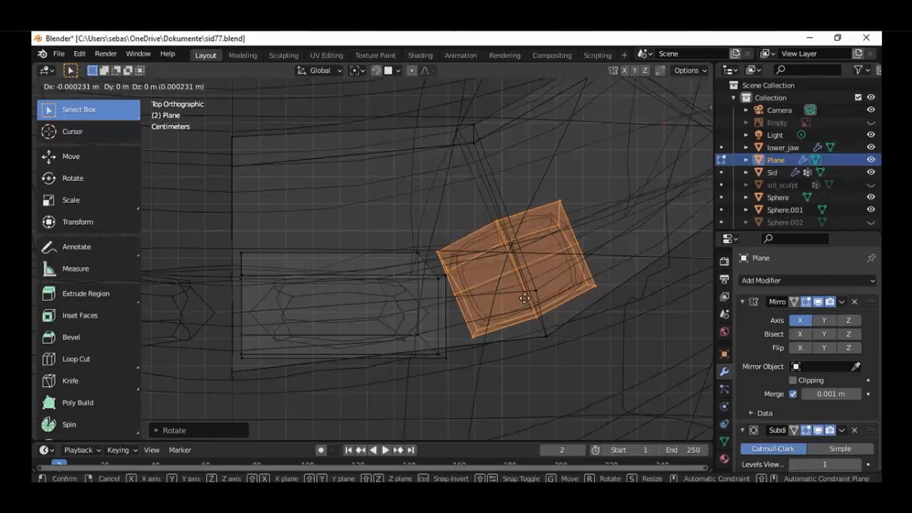
left_click(510, 290)
Raise the second tooth along Z in the front view so it sits higher behind the upper lip
key("KP_1")
scroll(494, 312, "down", 6)
key("shift+z")
scroll(493, 314, "down", 5)
middle_click_drag(492, 311, 446, 150)
scroll(435, 282, "up", 3)
middle_click_drag(435, 282, 399, 335)
key("KP_1")
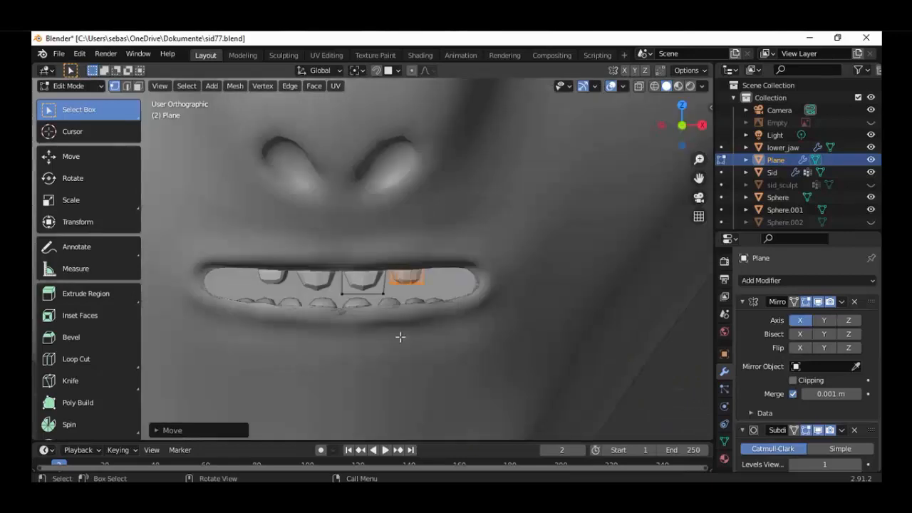
scroll(399, 335, "up", 4)
key("g")
key("z")
left_click(448, 299)
Lengthen the front tooth by moving its lowest vertices down in the front view
scroll(448, 299, "down", 5)
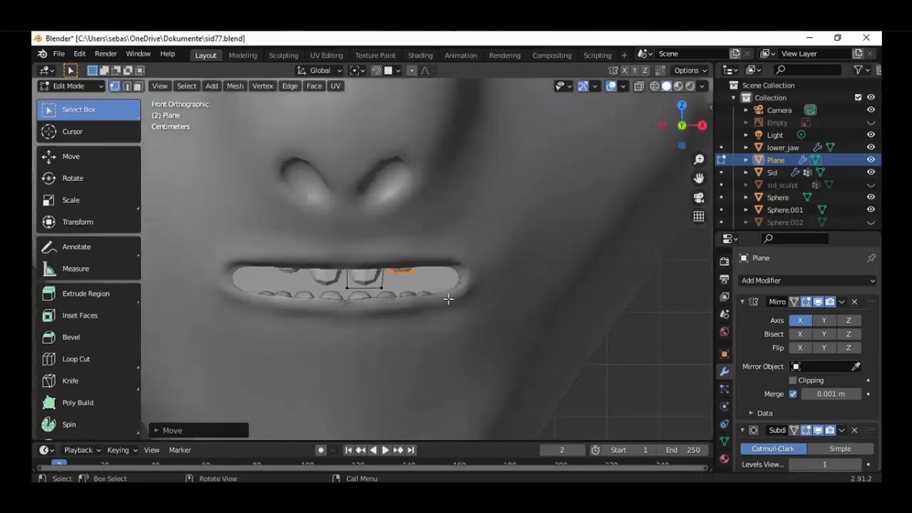
key("shift+z")
scroll(448, 299, "up", 3)
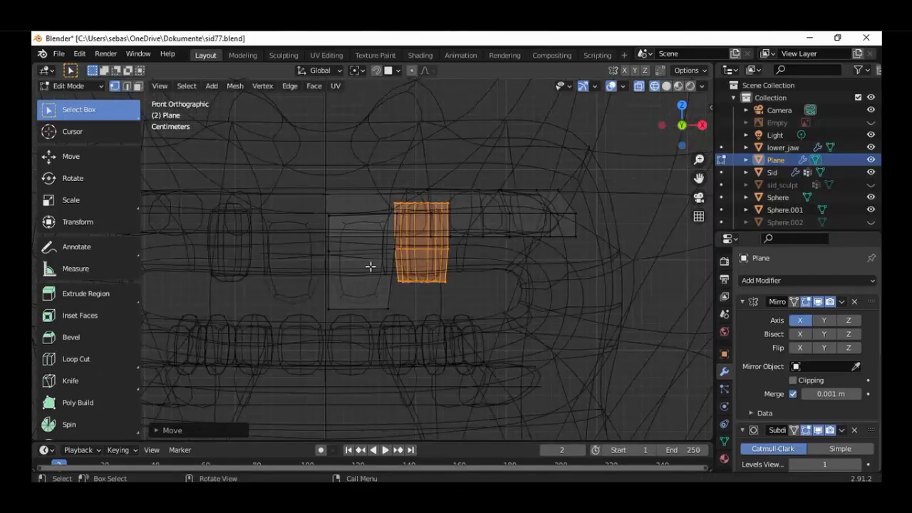
key("alt+a")
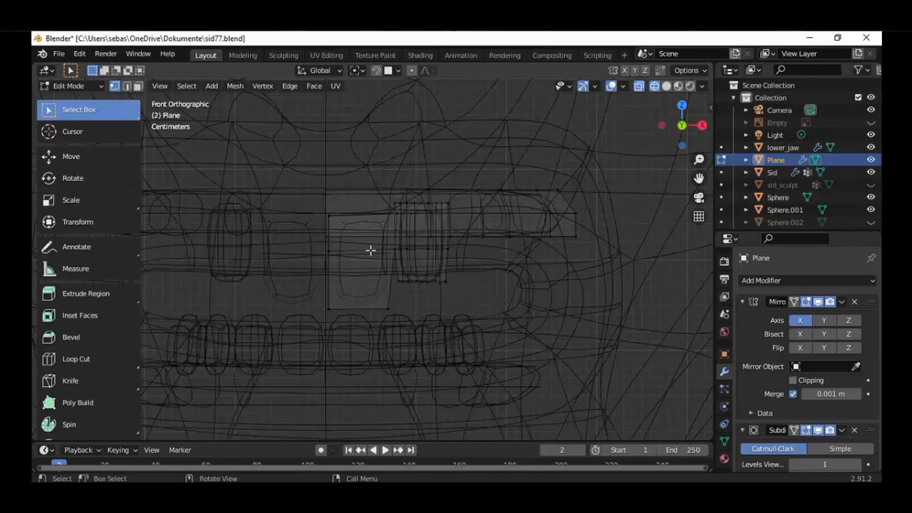
key("l")
key("c")
scroll(402, 234, "down", 3)
middle_click_drag(402, 233, 349, 230)
right_click(349, 231)
key("shift+z")
key("g")
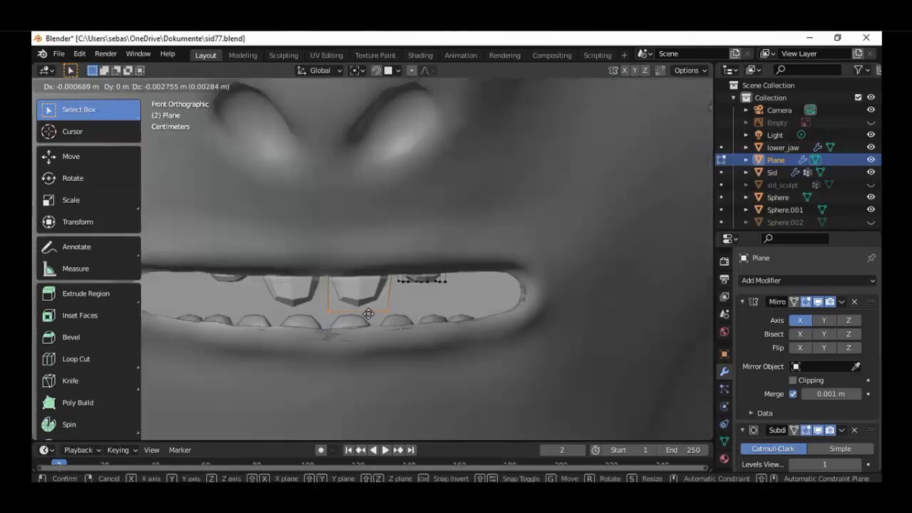
left_click(368, 326)
Select only the second tooth's lower vertices and reposition them in the front view
middle_click_drag(367, 325, 405, 268)
scroll(381, 312, "down", 4)
scroll(405, 268, "up", 3)
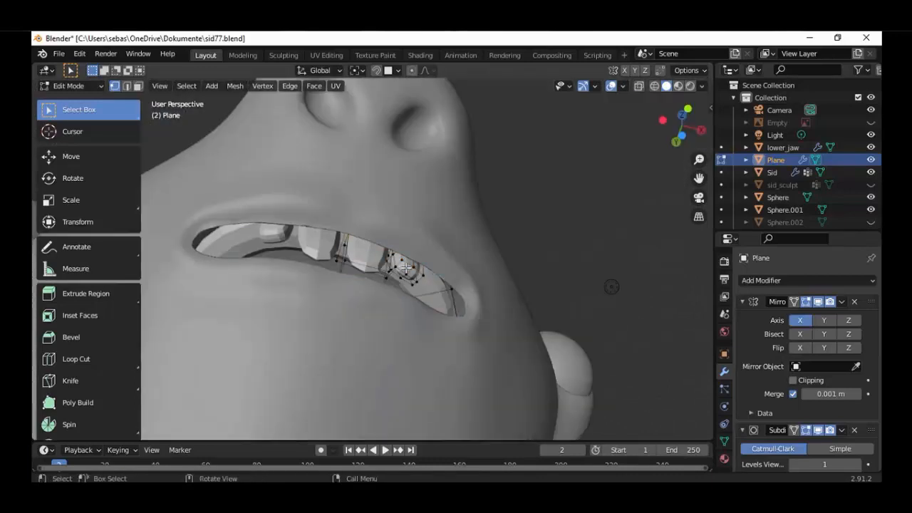
key("l")
key("KP_1")
key("shift+z")
scroll(490, 204, "up", 3)
key("c")
middle_click_drag(485, 206, 420, 208)
right_click(420, 207)
key("g")
left_click(444, 300)
scroll(432, 322, "down", 5)
key("shift+z")
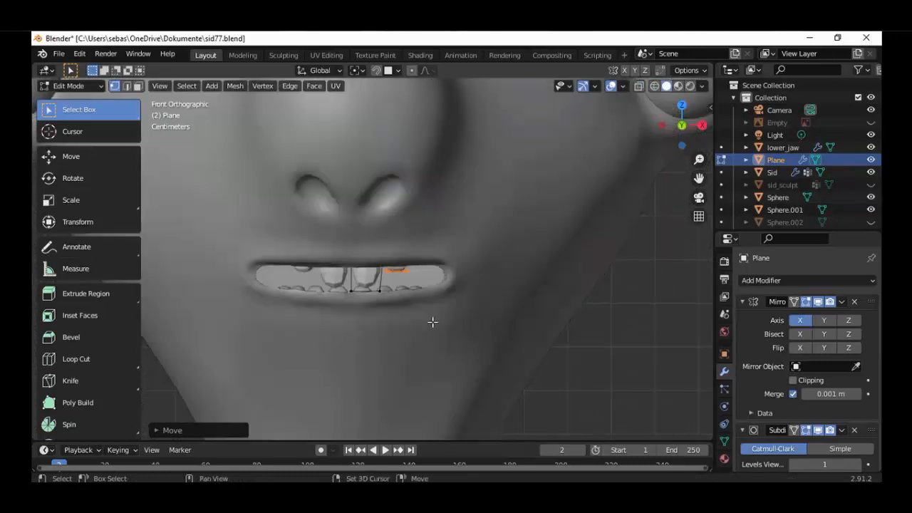
Duplicate the entire second tooth and place the copy beside its outer side in the top view
scroll(433, 322, "down", 3)
middle_click_drag(433, 322, 460, 232)
scroll(460, 232, "up", 5)
middle_click_drag(448, 307, 413, 306)
left_click(414, 253)
key("l")
key("KP_7")
key("shift+z")
scroll(464, 275, "up", 4)
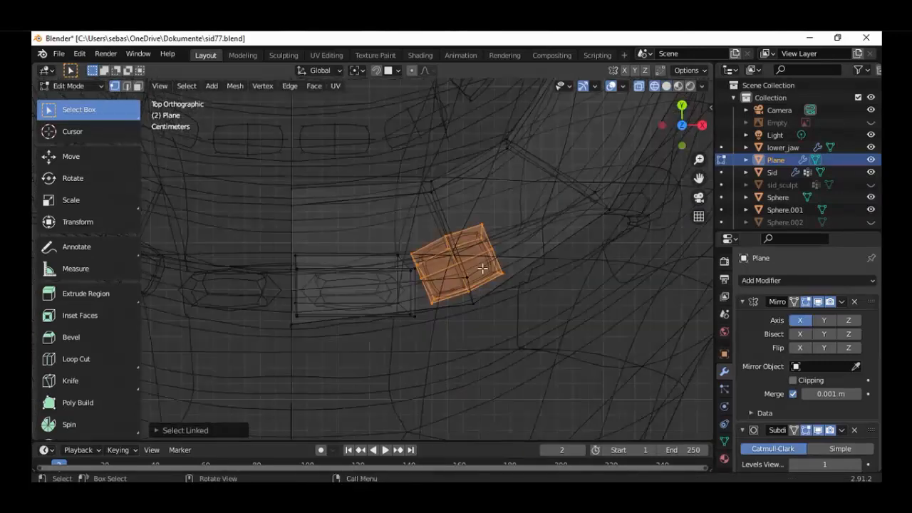
key("shift+d")
left_click(563, 221)
Rotate the copied tooth about 20 degrees to follow the jaw's curve and nudge it toward its neighbour
key("r")
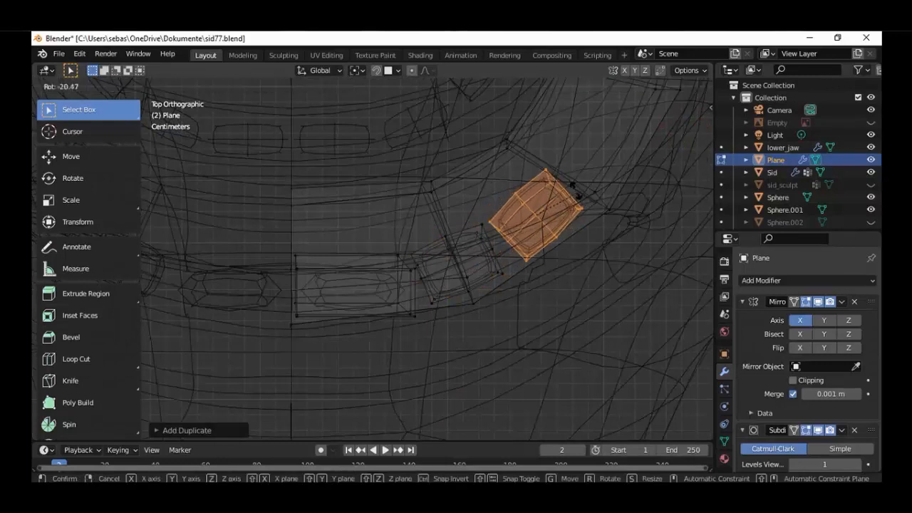
left_click(576, 188)
key("g")
left_click(560, 187)
scroll(513, 207, "down", 5)
middle_click_drag(485, 221, 463, 254)
key("shift+z")
scroll(439, 233, "up", 2)
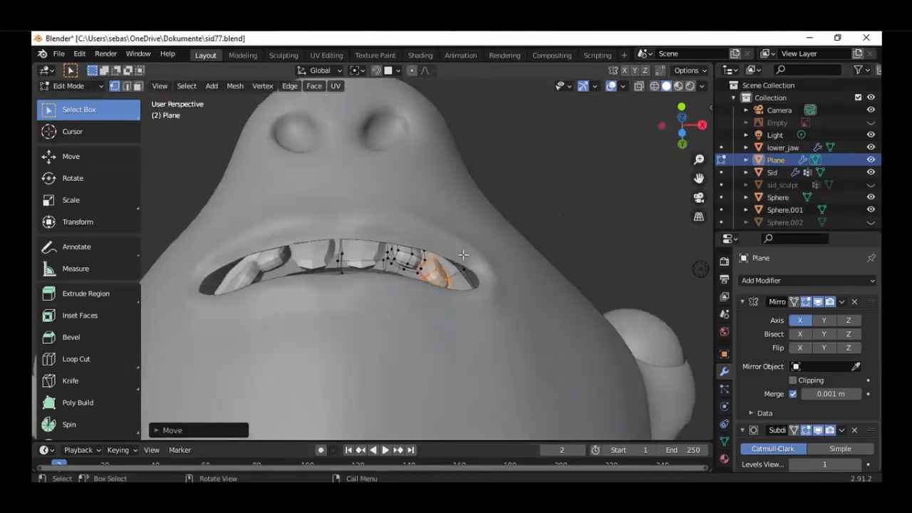
Duplicate the third tooth farther back along the jaw and rotate the copy about 16 degrees to follow the curve
key("KP_7")
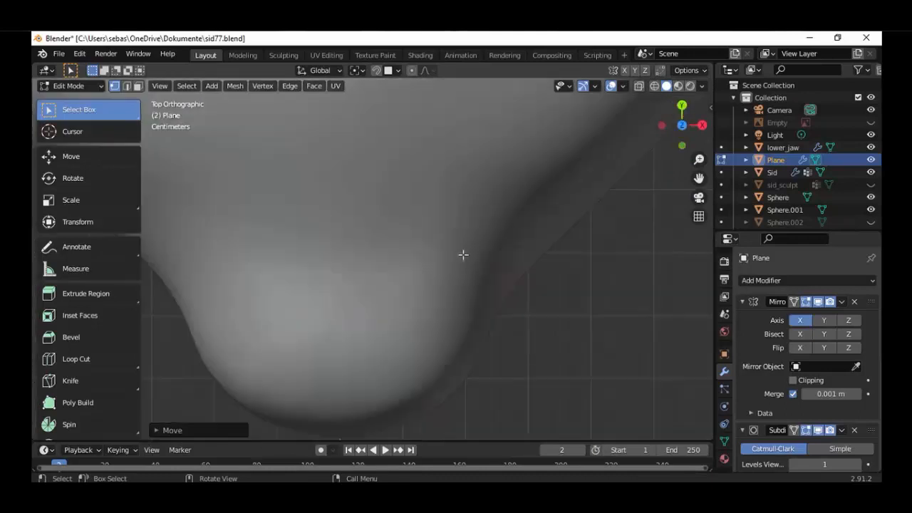
key("shift+z")
scroll(471, 256, "up", 4)
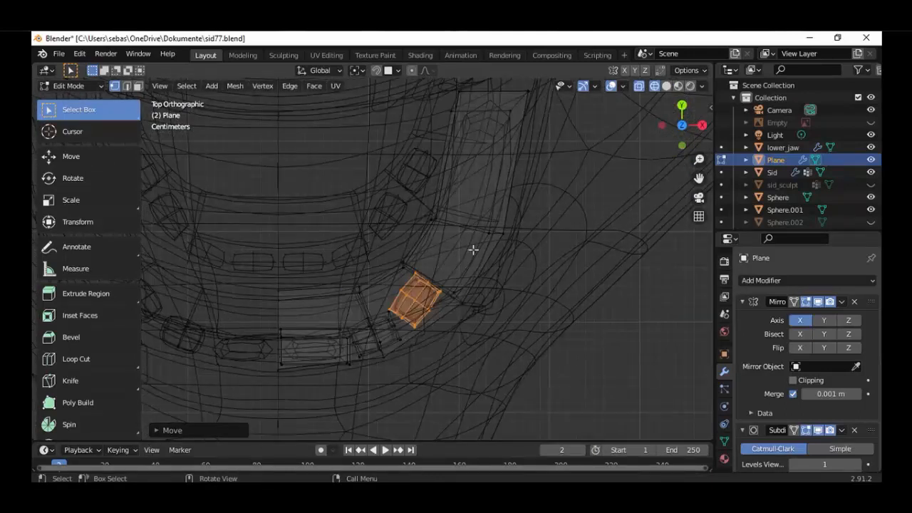
key("shift+d")
left_click(508, 207)
scroll(509, 263, "up", 2)
key("g")
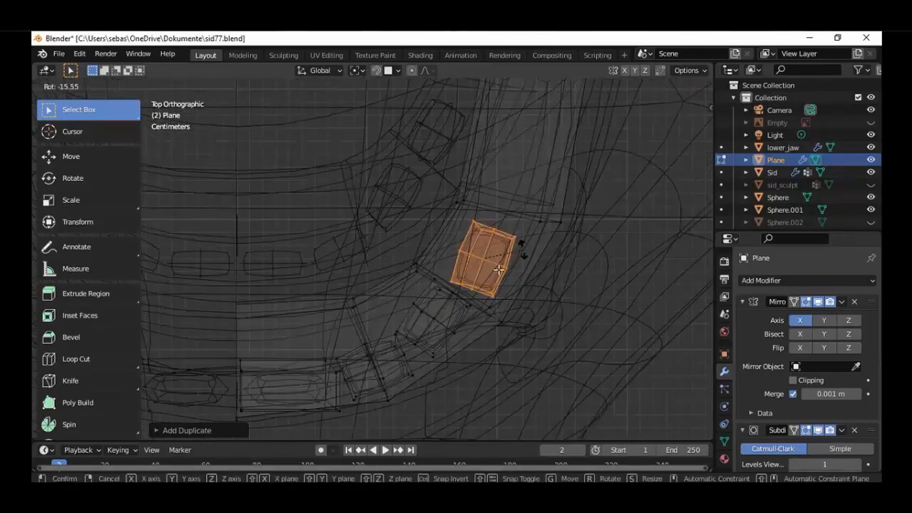
left_click(496, 258)
Leave Edit Mode, deselect the upper mouth part and examine the upper teeth inside the mouth
scroll(441, 353, "down", 5)
mouse_move(440, 349)
middle_mouse_down()
mouse_move(392, 221)
mouse_move(399, 253)
middle_mouse_up()
key("shift+z")
mouse_move(408, 299)
middle_mouse_down()
mouse_move(456, 316)
mouse_move(478, 342)
mouse_move(345, 300)
mouse_move(396, 281)
mouse_move(385, 321)
middle_mouse_up()
key("Tab")
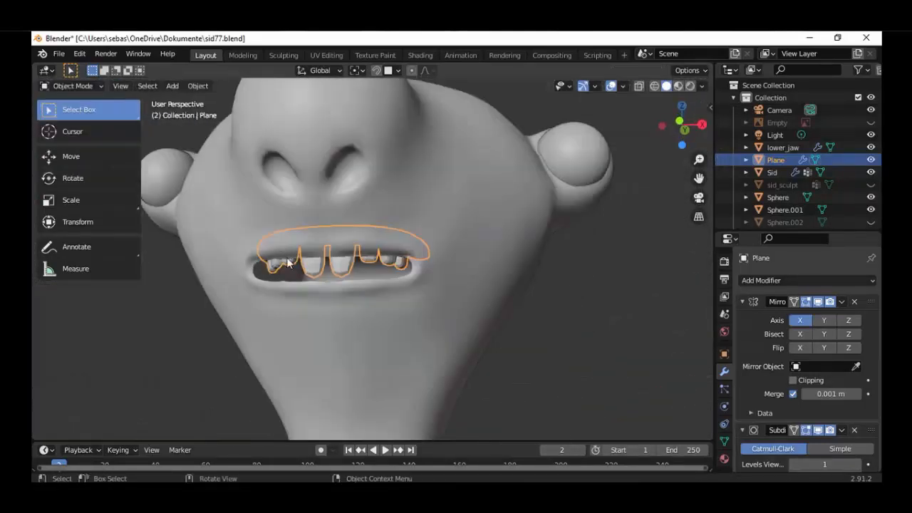
right_click(338, 268)
middle_click_drag(338, 268, 414, 328)
key("alt+a")
scroll(331, 226, "down", 3)
scroll(438, 356, "down", 3)
scroll(369, 320, "up", 6)
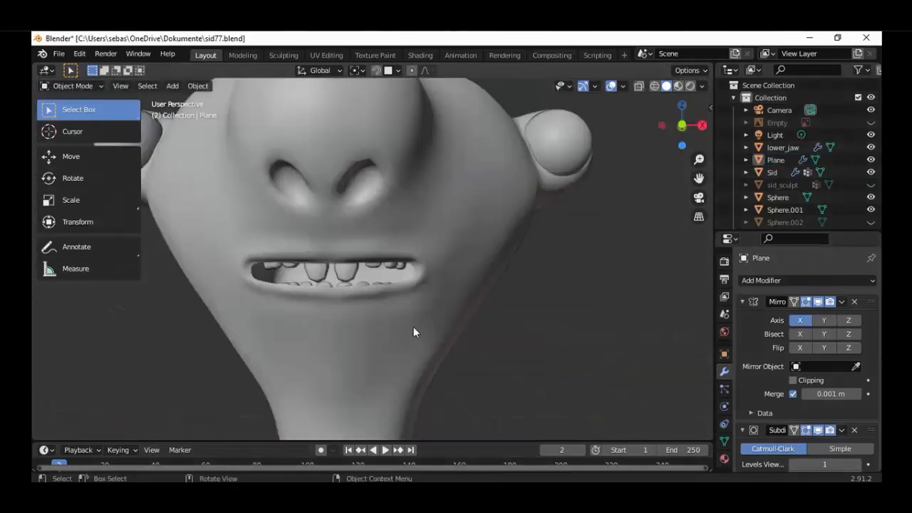
Snap the 3D cursor to the world origin and add a plane there in the top view
key("alt+Tab")
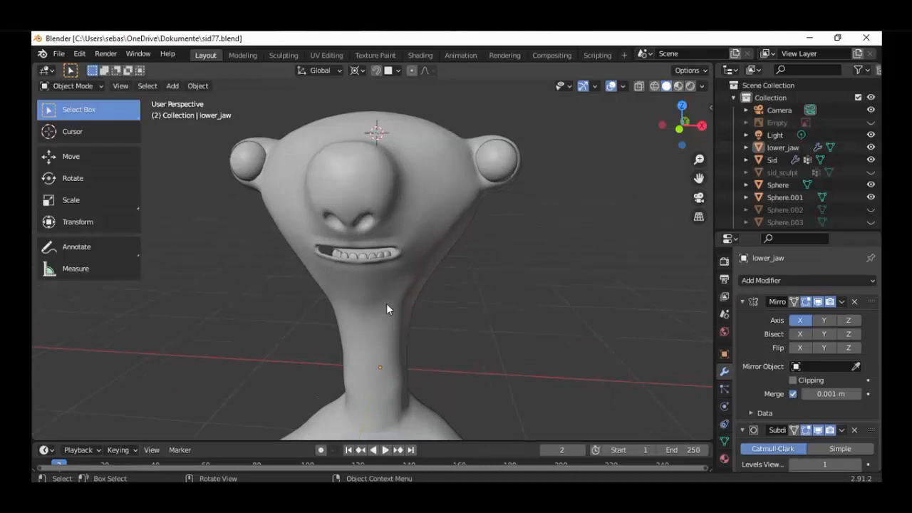
scroll(386, 309, "up", 3)
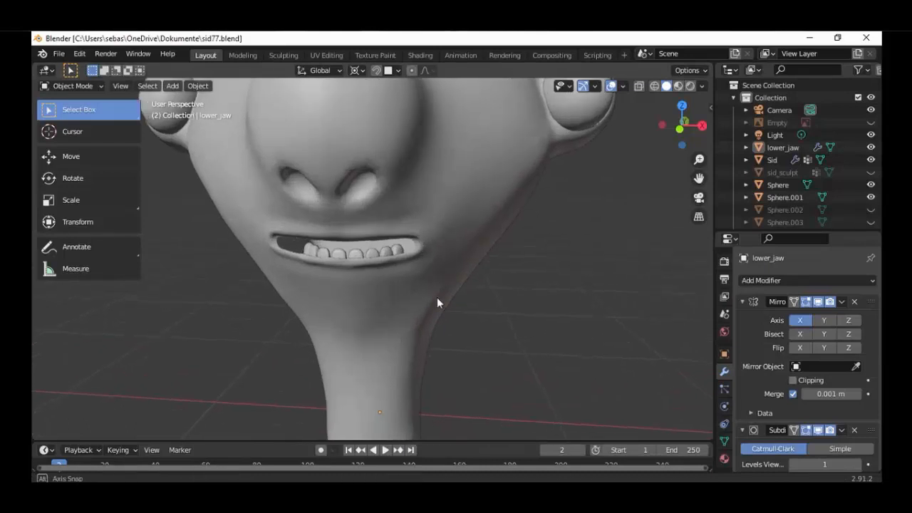
key("shift+s")
left_click(420, 343)
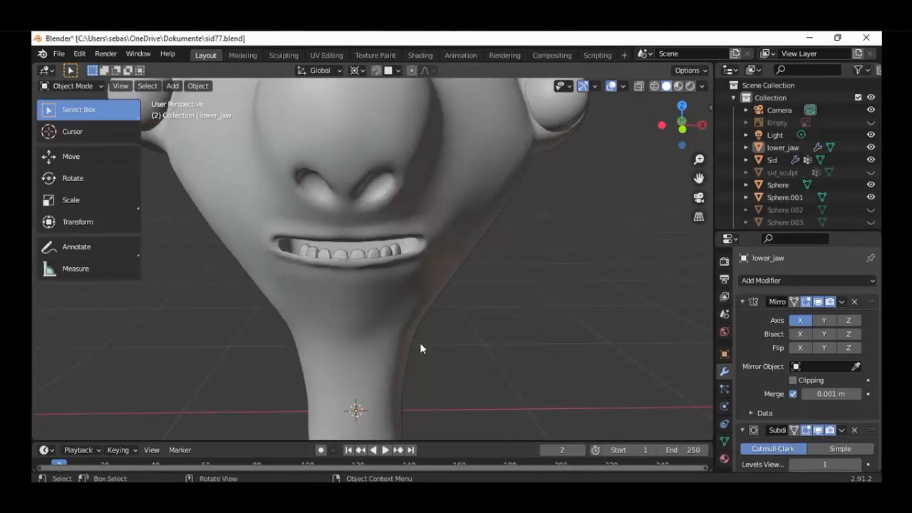
scroll(424, 342, "down", 4)
key("KP_7")
key("shift+a")
mouse_move(421, 239)
left_click(476, 230)
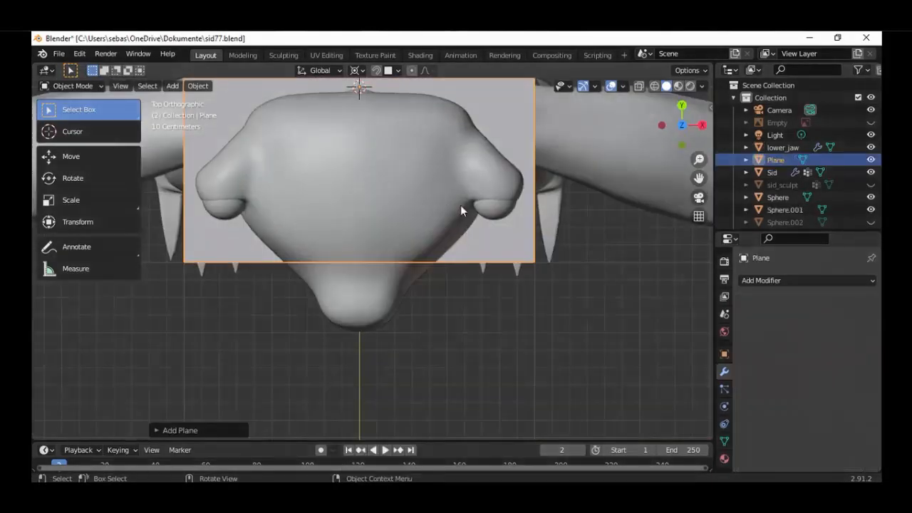
Enter Edit Mode on the plane and add one centred vertical loop cut
scroll(460, 263, "down", 2)
left_click(71, 85)
left_click(68, 112)
scroll(426, 207, "down", 2)
key("ctrl+r")
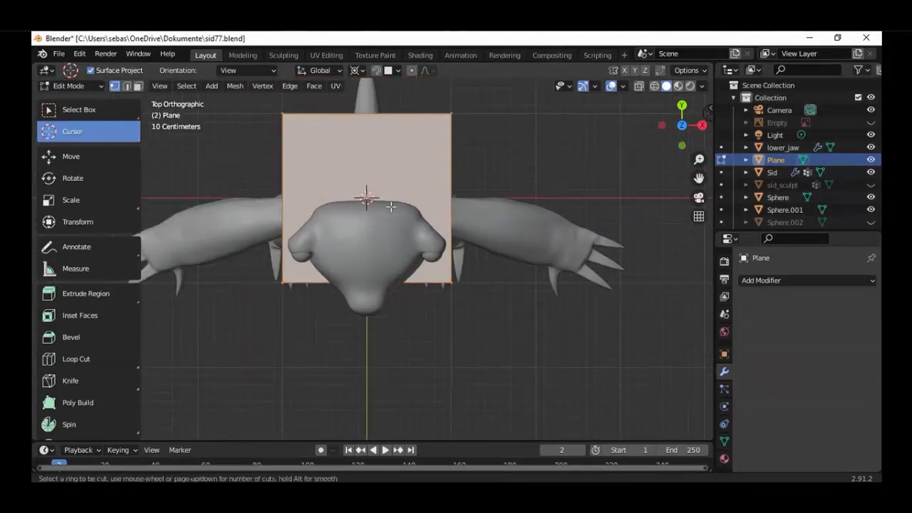
left_click(376, 134)
right_click(376, 134)
Delete the vertices of the plane's negative X half, keeping the half beyond the centre cut
left_click_drag(259, 106, 296, 243)
left_click_drag(258, 104, 296, 289)
right_click(261, 111)
left_click_drag(248, 103, 291, 158)
key("w")
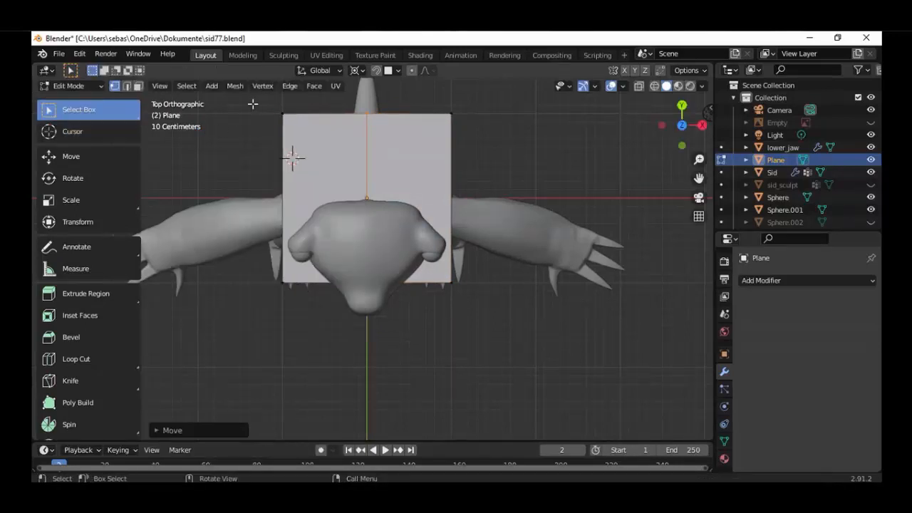
left_click_drag(255, 102, 309, 307)
key("x")
left_click(309, 307)
Add a Mirror modifier on the X axis to the half plane and enable Clipping
key("a")
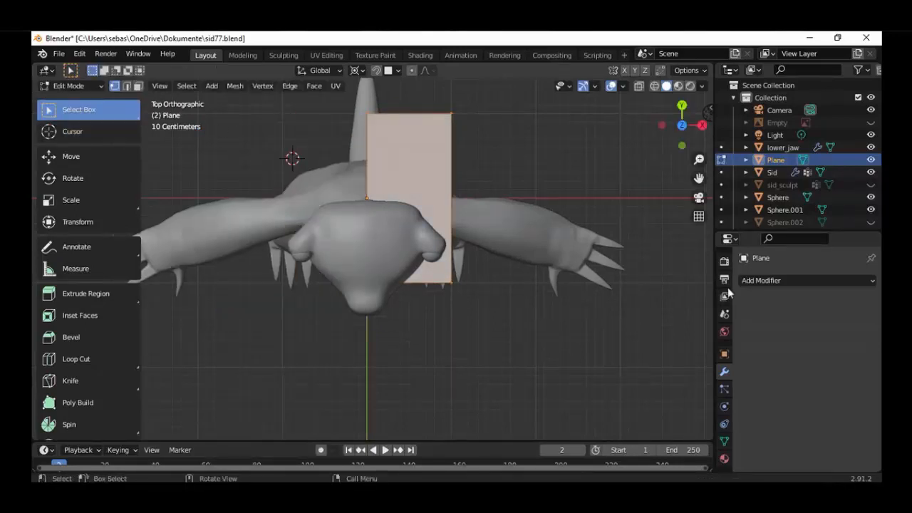
left_click(752, 280)
left_click(639, 129)
left_click(793, 380)
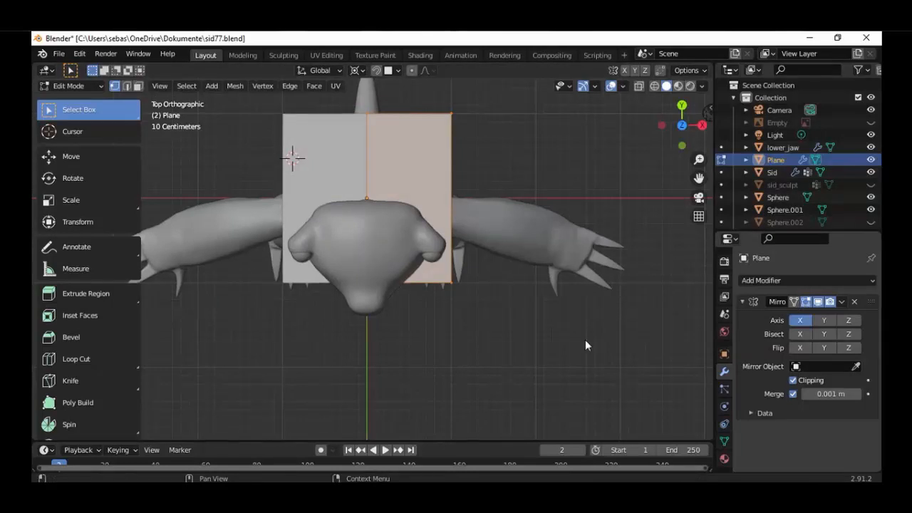
Scale the mirrored plane down, change the transform pivot point and display the scene in wireframe
key("s")
left_click(394, 106)
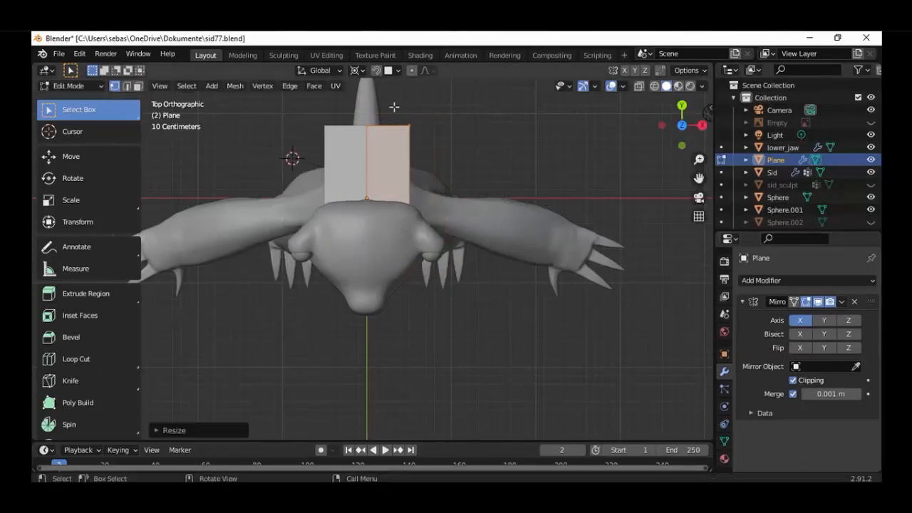
left_click(364, 75)
left_click(360, 70)
left_click(386, 104)
key("a")
key("shift+z")
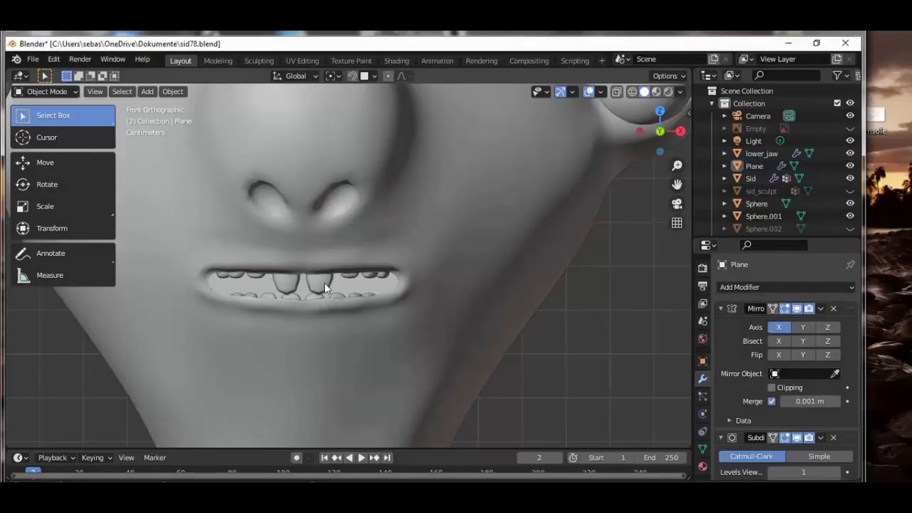
Switch to the sid78.blend window and apply the Mirror modifier of the upper mouth part
left_click(324, 283)
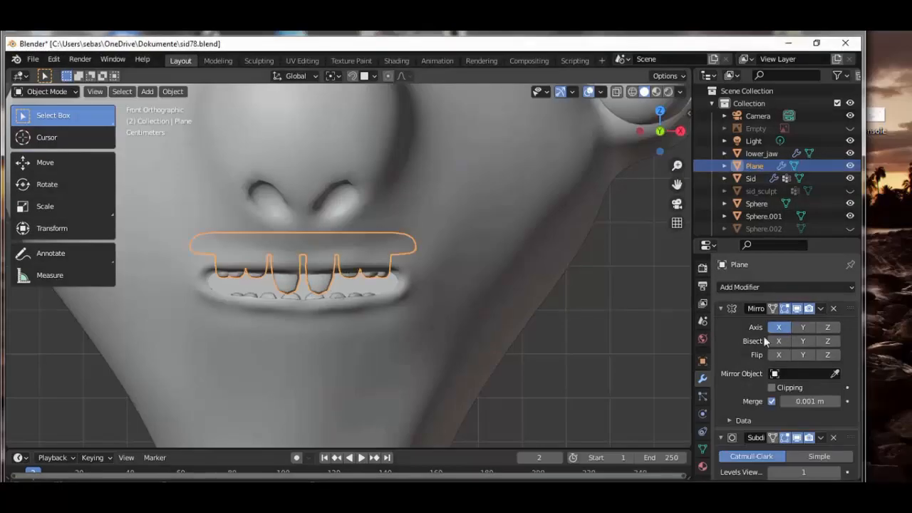
left_click(821, 308)
left_click(792, 323)
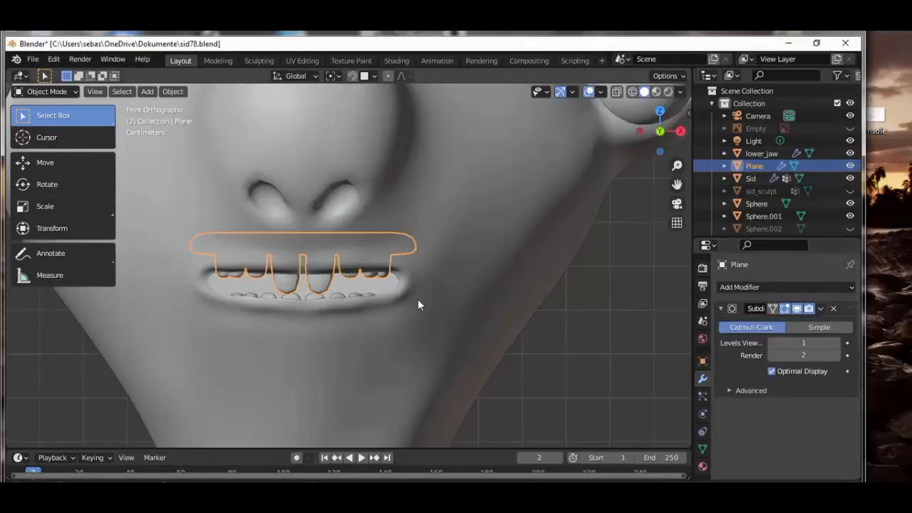
Hide the Sid head in the viewport and put the upper mouth part Plane into Edit Mode
left_click(850, 178)
scroll(349, 275, "up", 4)
scroll(391, 280, "down", 2)
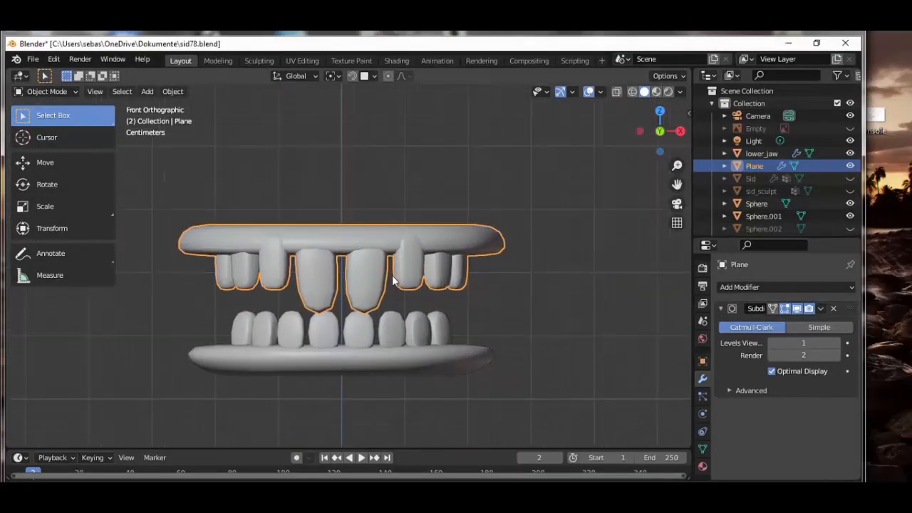
middle_click_drag(392, 280, 403, 281, "shift")
left_click(62, 102)
left_click(54, 119)
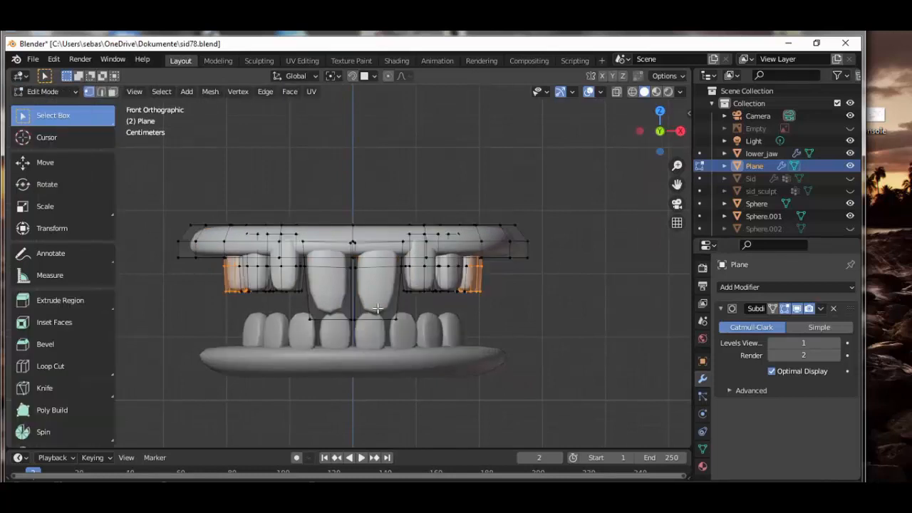
Select the whole positive X front tooth, tilt it in the right side view and move it back about 0.008 m along Y
scroll(381, 310, "up", 2)
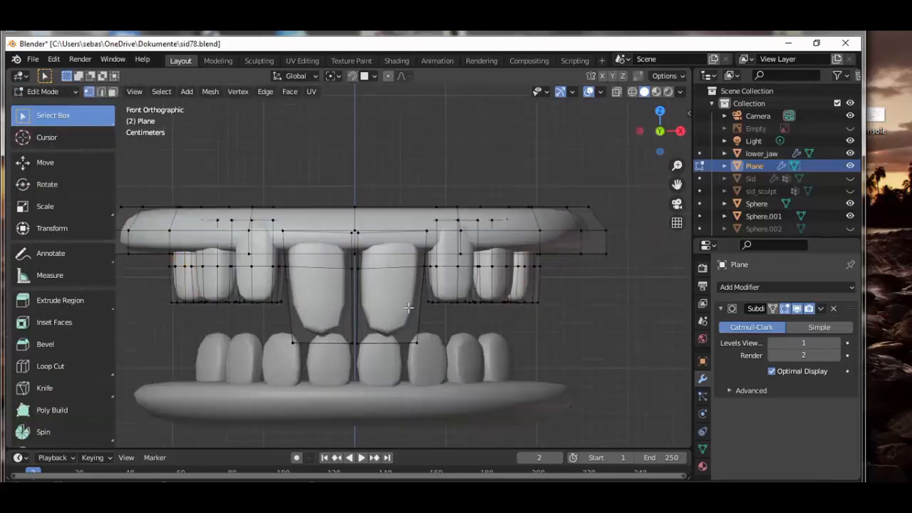
key("ctrl+l")
key("ctrl+z")
key("ctrl+l")
scroll(434, 280, "up", 1)
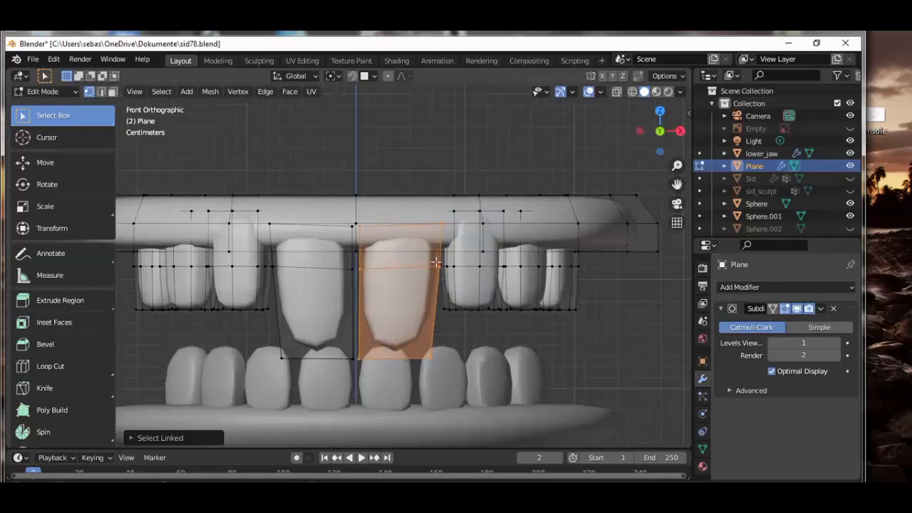
key("KP_3")
key("r")
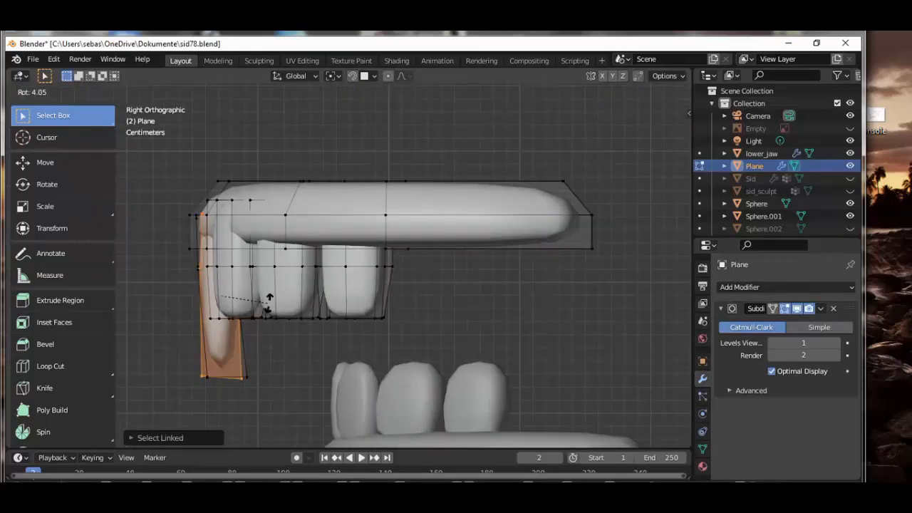
left_click(264, 289)
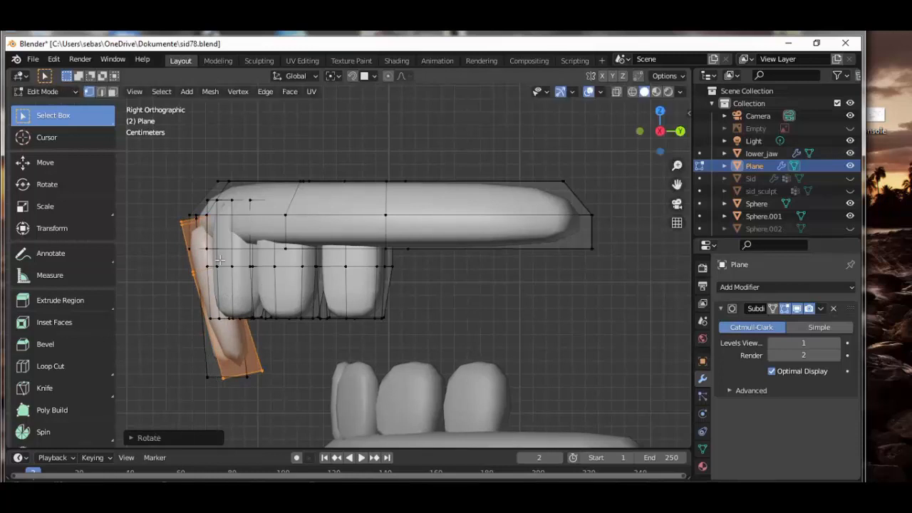
key("g")
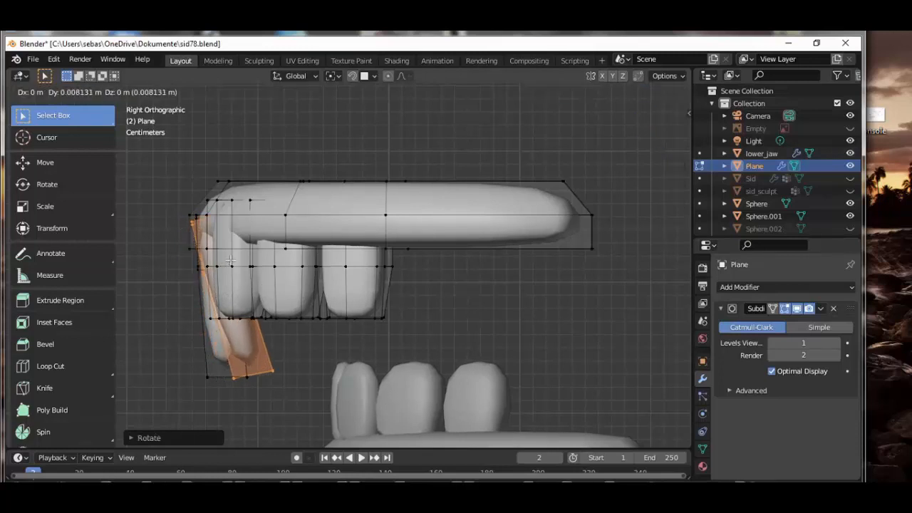
left_click(231, 261)
In the front view, tilt the same front tooth and shift it about 0.012 m towards the centre line
key("KP_1")
key("r")
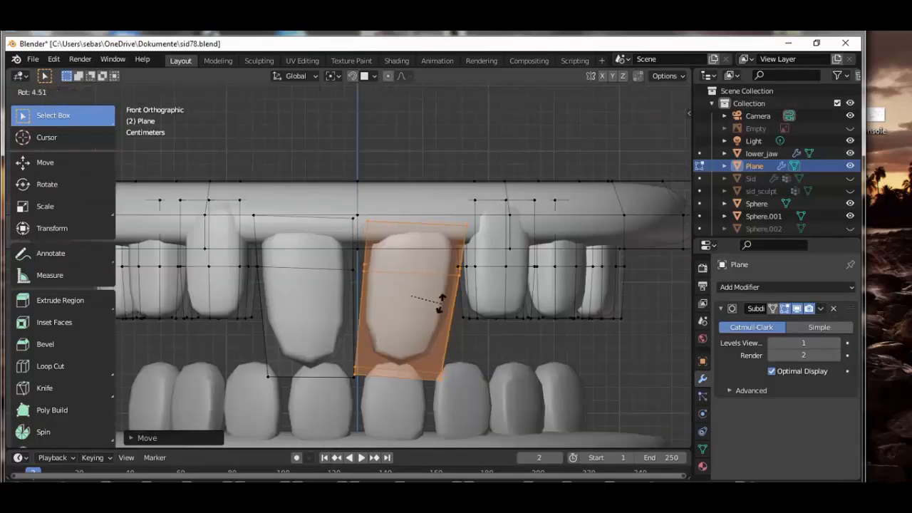
left_click(440, 302)
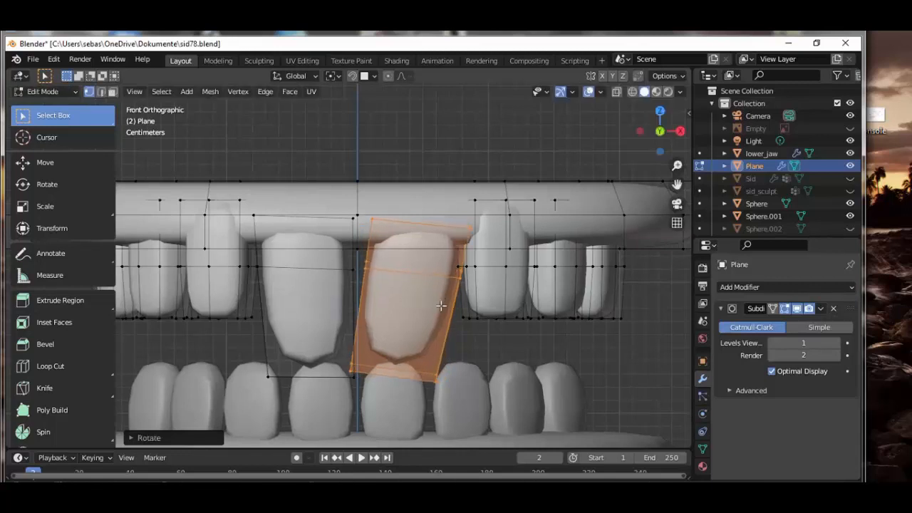
key("g")
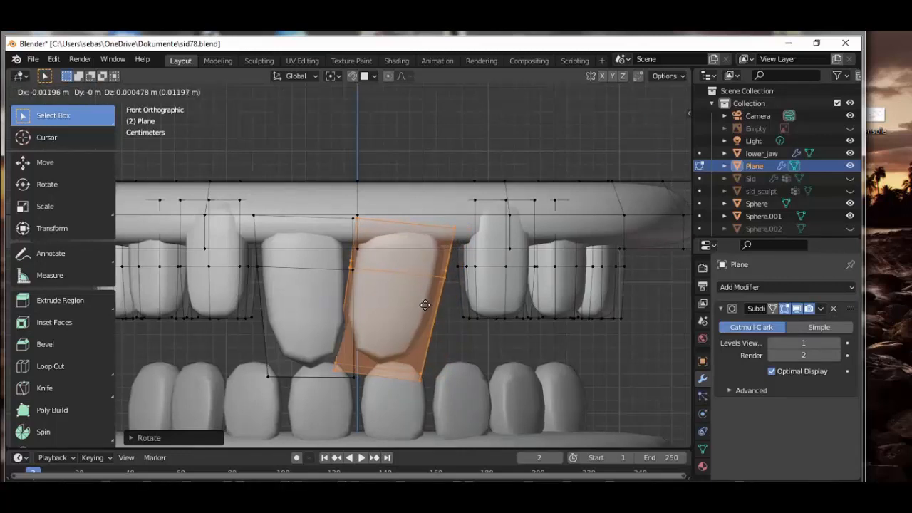
left_click(425, 305)
Select the whole negative X front tooth and move it about 0.01 m along X towards the tilted one
middle_click_drag(425, 305, 218, 276)
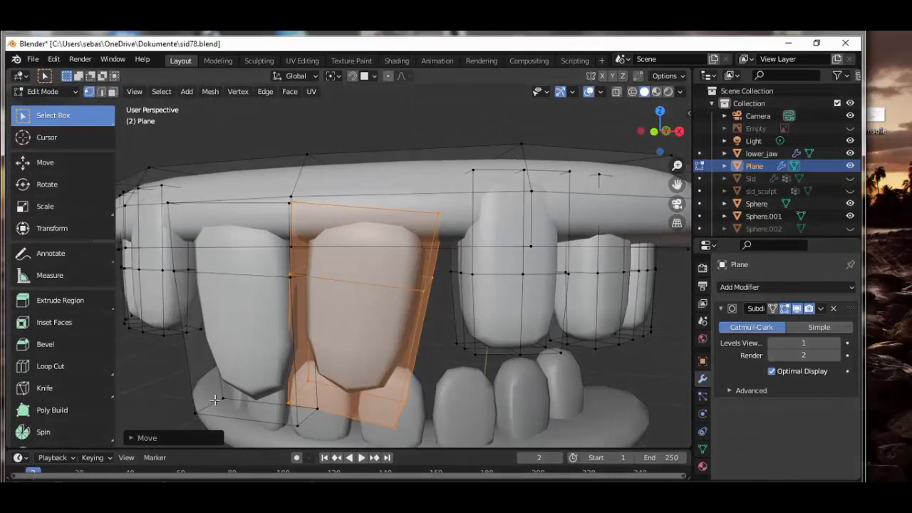
key("a")
key("alt+a")
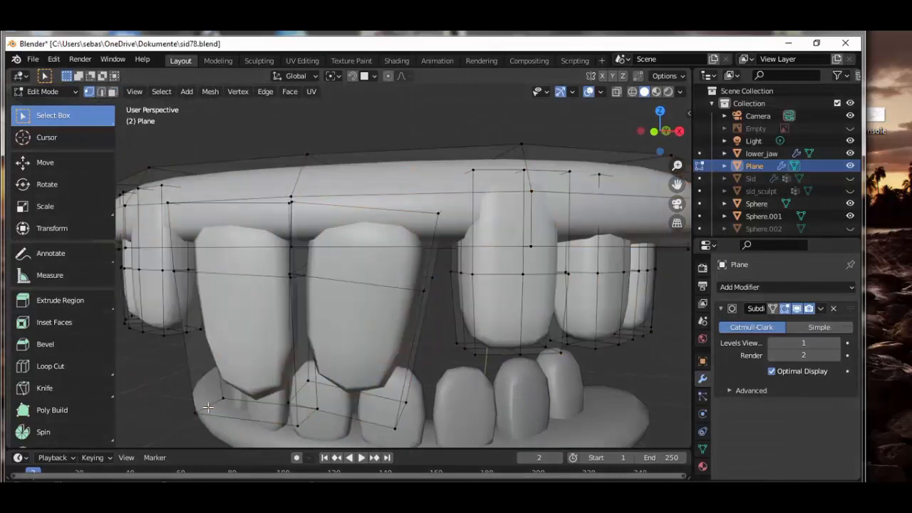
key("l")
key("KP_1")
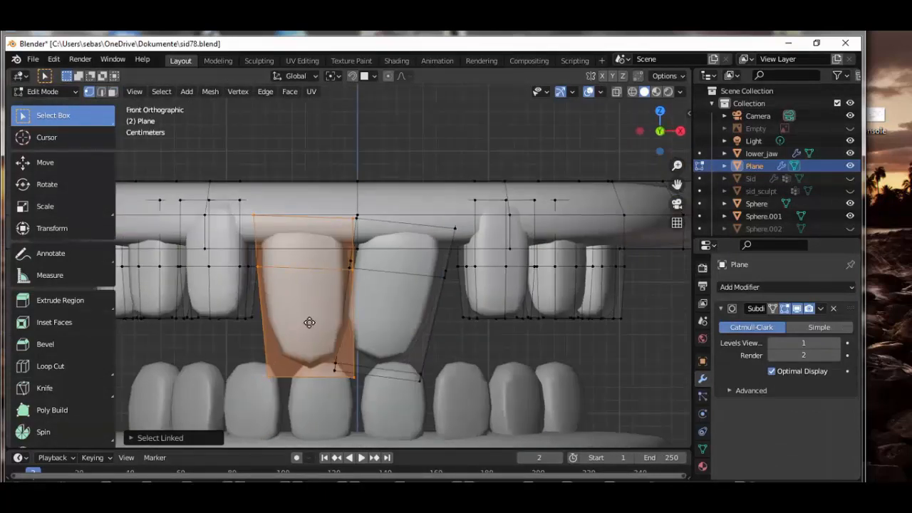
key("g")
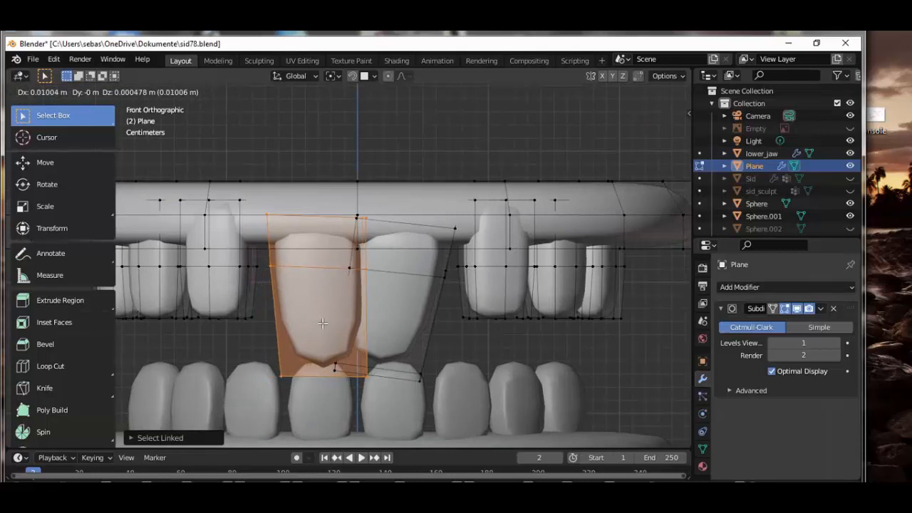
left_click(322, 323)
Move the lower outer corner vertices of the tilted front tooth inward and slightly up to narrow its tip
left_click(433, 376)
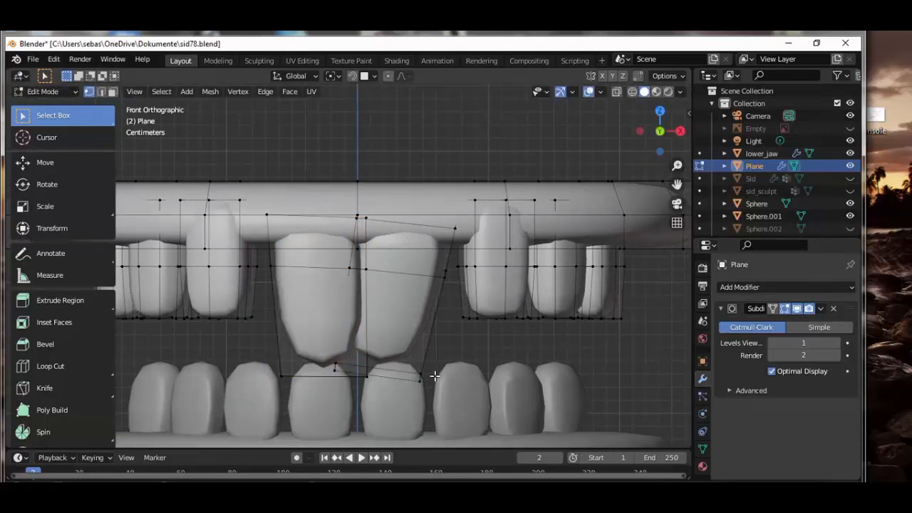
key("shift+z")
left_click(428, 379)
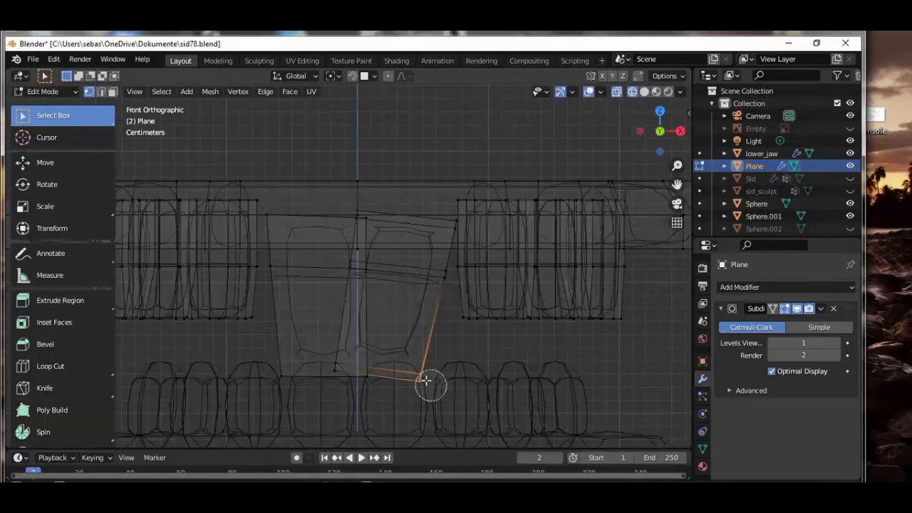
key("shift+z")
key("g")
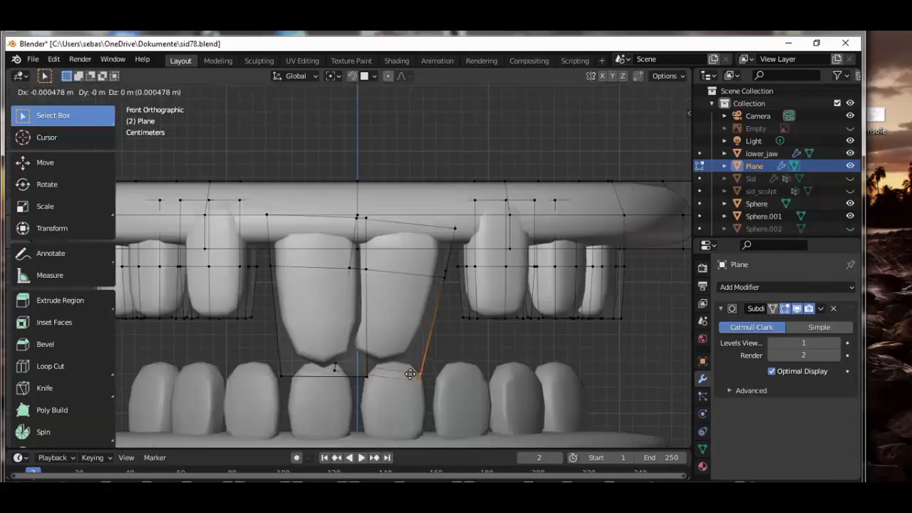
left_click(403, 367)
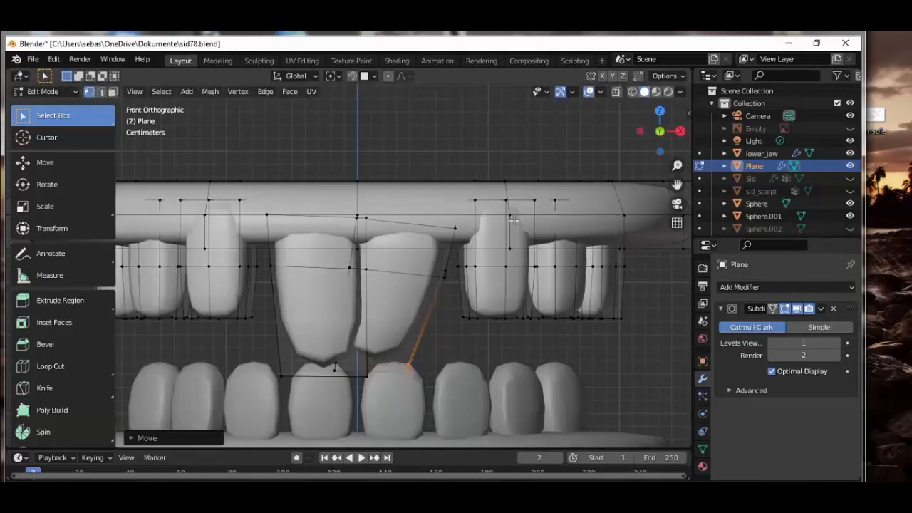
Select only the top vertices of the two teeth flanking the front pair and move them back into the gum in the top view
key("alt+a")
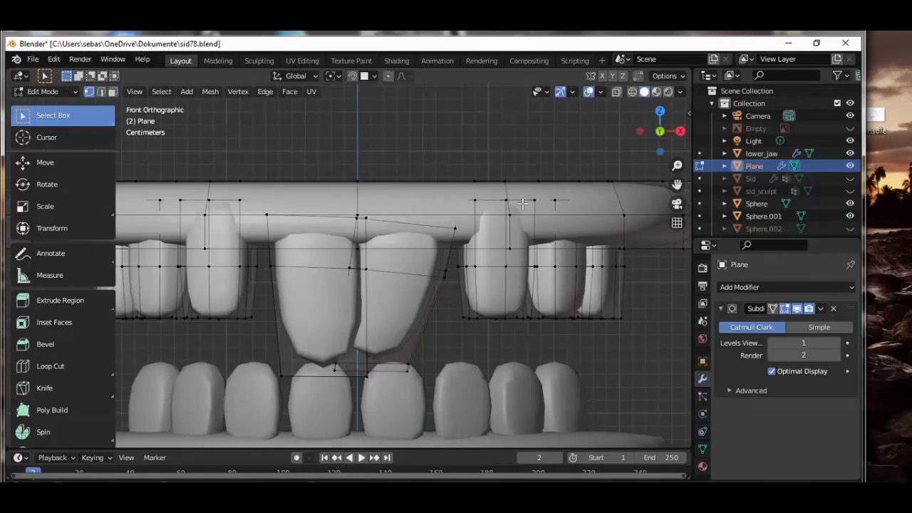
key("l")
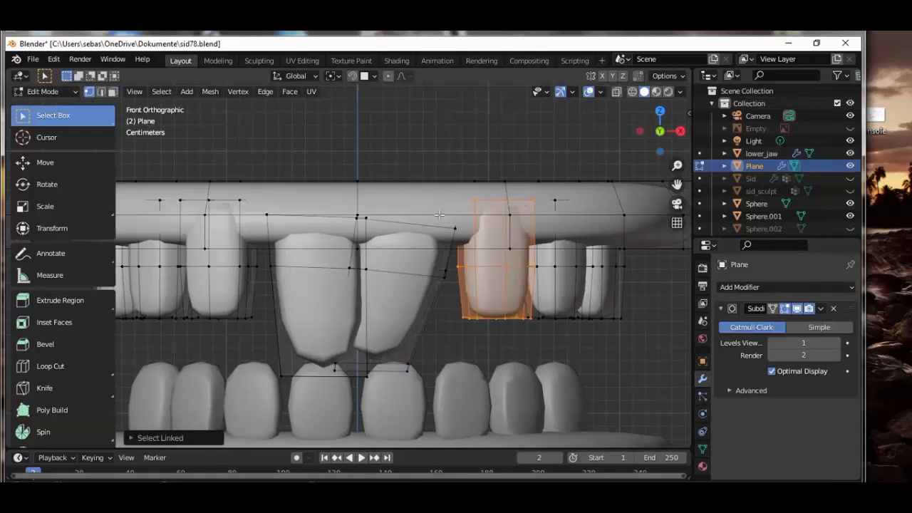
key("l")
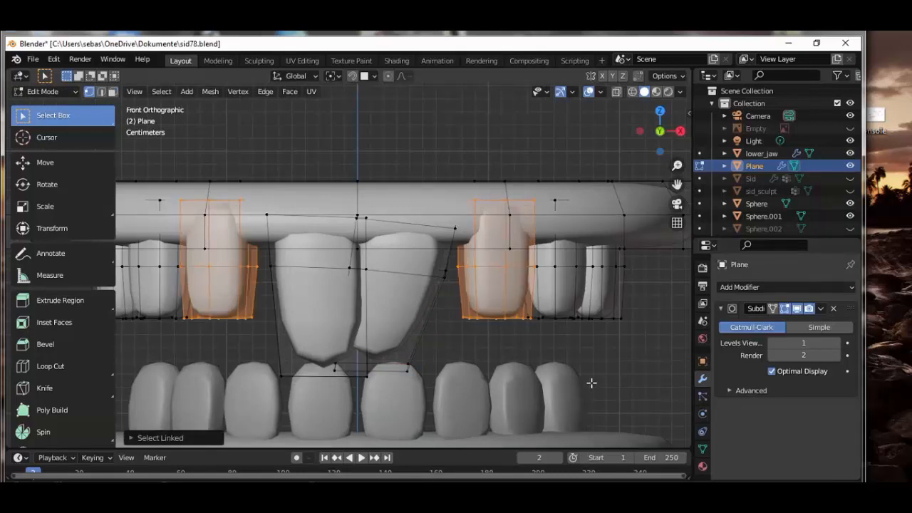
key("shift+z")
key("c")
scroll(578, 347, "down", 3)
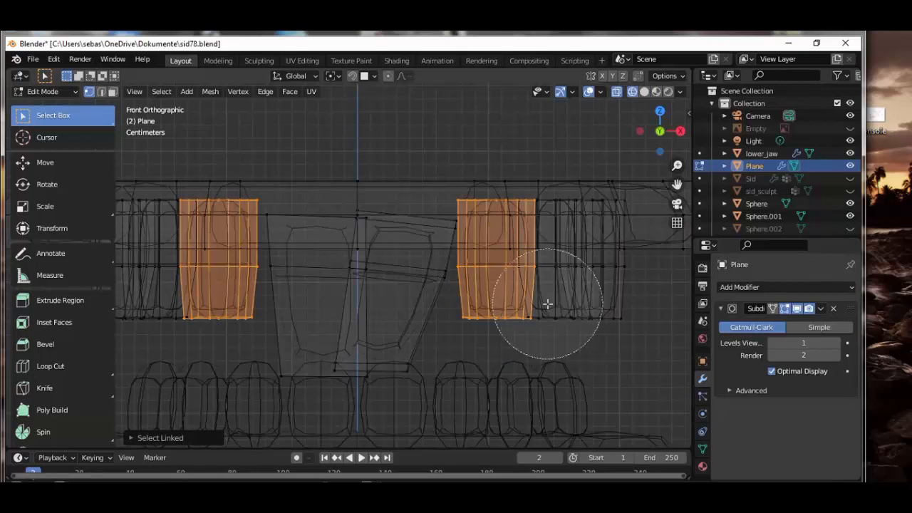
middle_click_drag(428, 303, 173, 285)
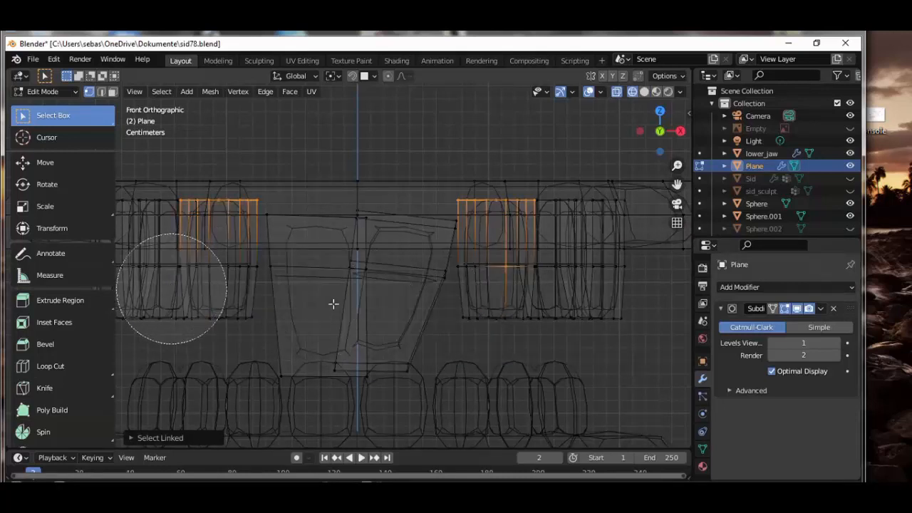
key("Escape")
key("shift+z")
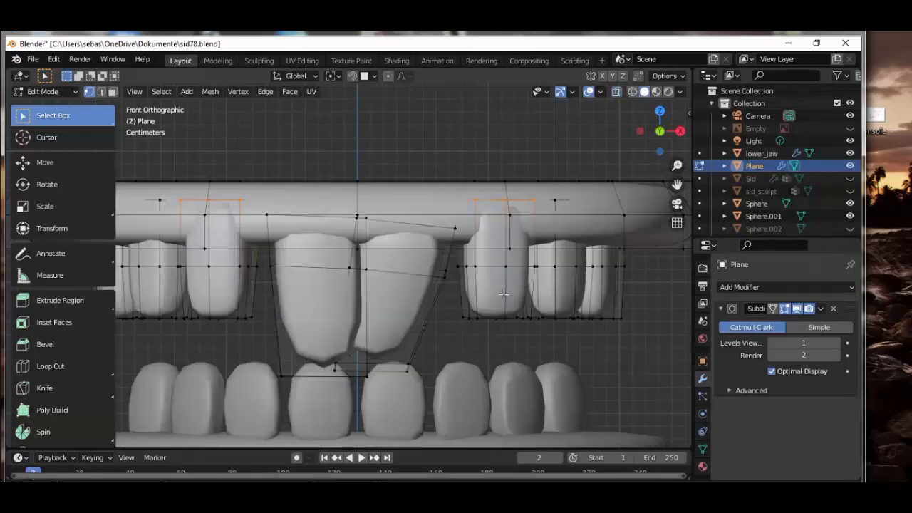
key("KP_7")
key("g")
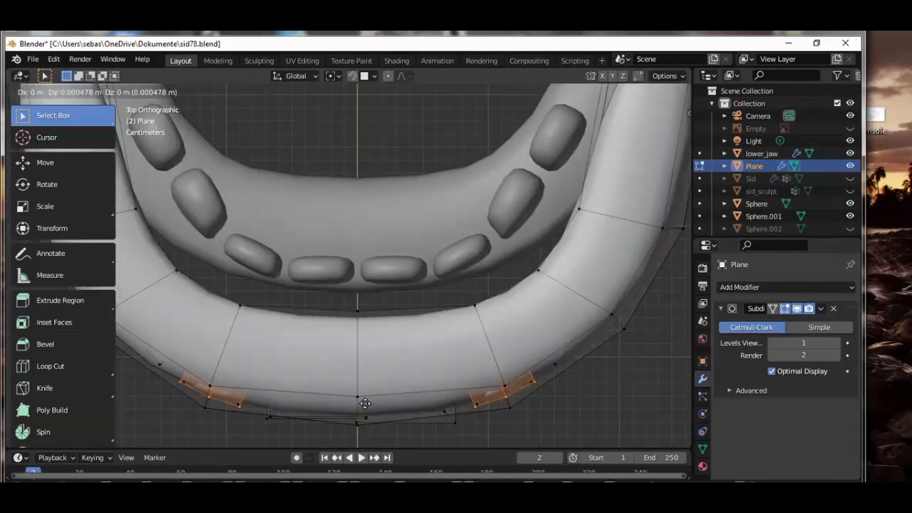
left_click(389, 391)
middle_click_drag(389, 391, 393, 339)
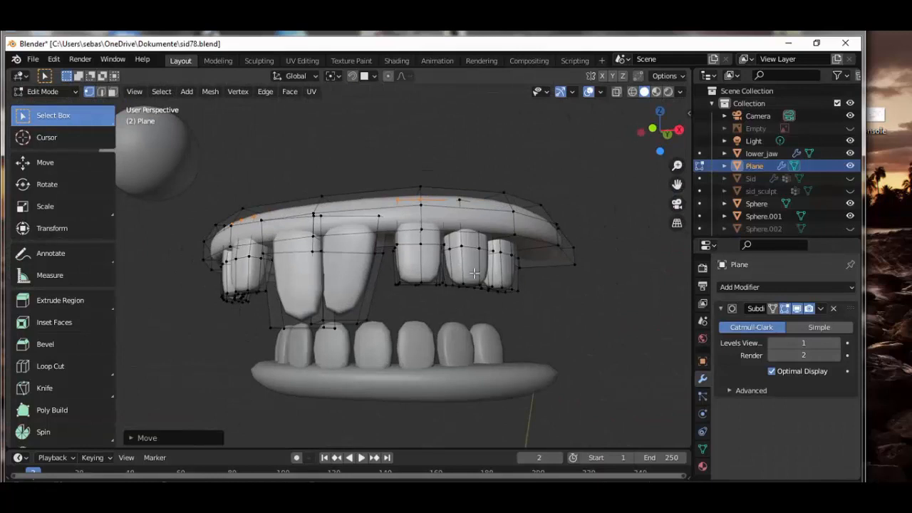
Select the bottom vertices of all upper side teeth and raise them about 0.015 m along Z to shorten the teeth
key("a")
key("KP_1")
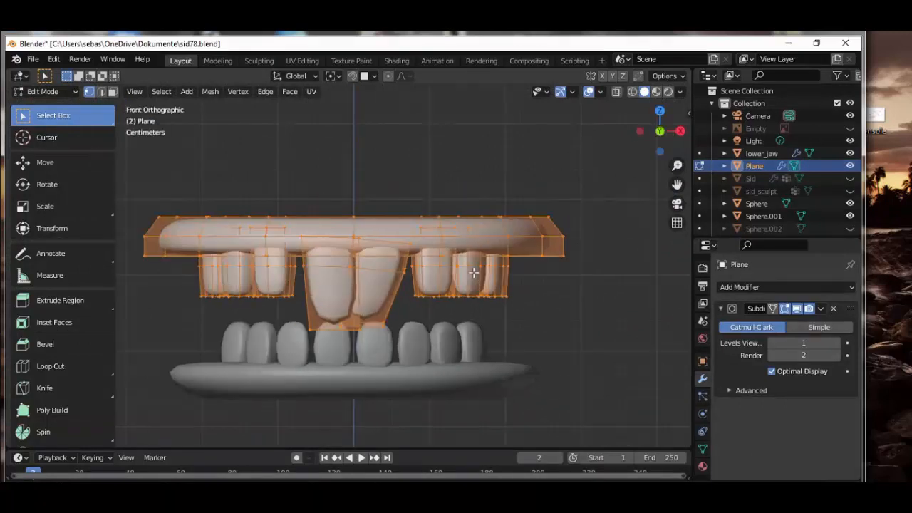
key("shift+z")
key("c")
mouse_move(562, 209)
middle_mouse_down()
mouse_move(242, 194)
mouse_move(187, 204)
middle_mouse_up()
middle_click(341, 364)
key("Escape")
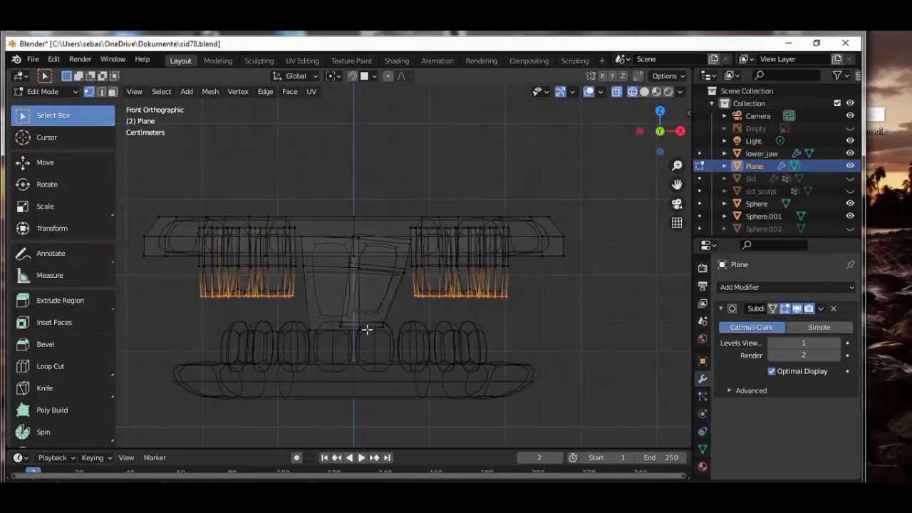
key("g")
key("z")
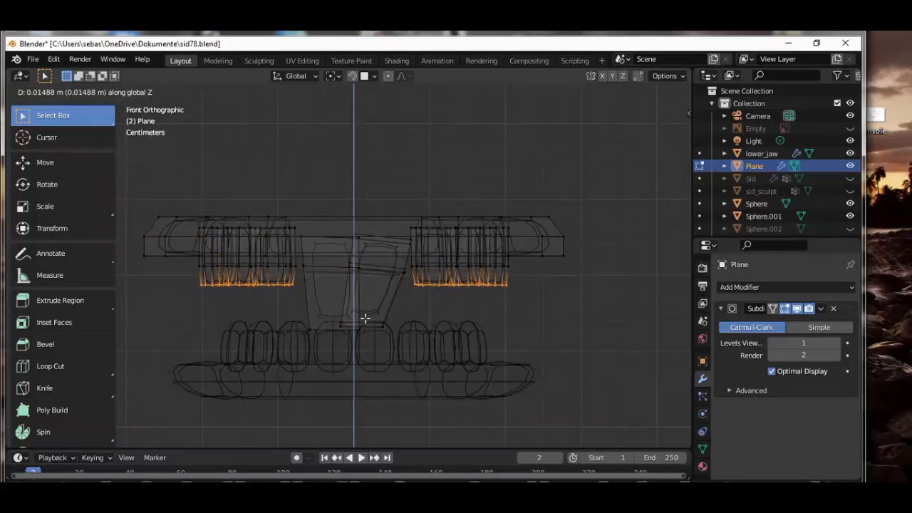
left_click(364, 318)
key("shift+z")
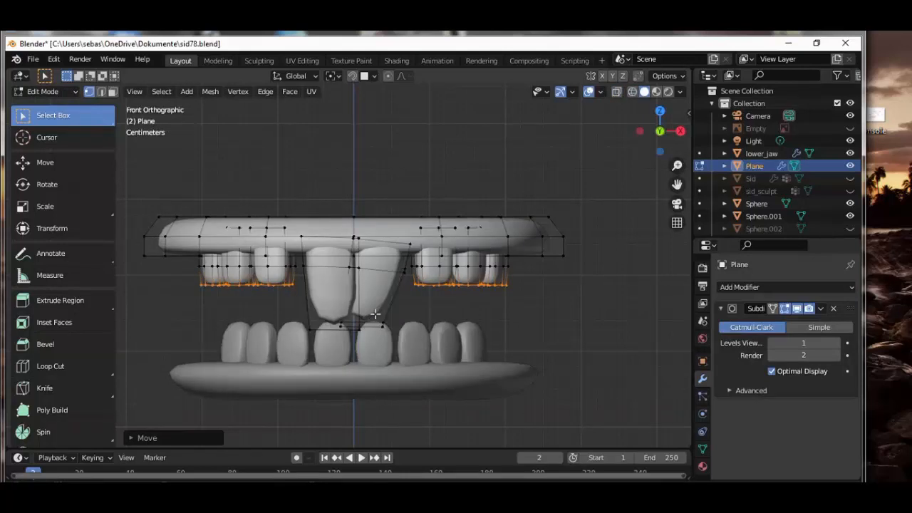
Return the upper mouth part to Object Mode and show the Sid head again
mouse_move(375, 314)
middle_mouse_down()
mouse_move(424, 320)
mouse_move(352, 307)
mouse_move(374, 311)
middle_mouse_up()
scroll(373, 312, "down", 4)
scroll(423, 320, "up", 4)
left_click(71, 93)
left_click(66, 108)
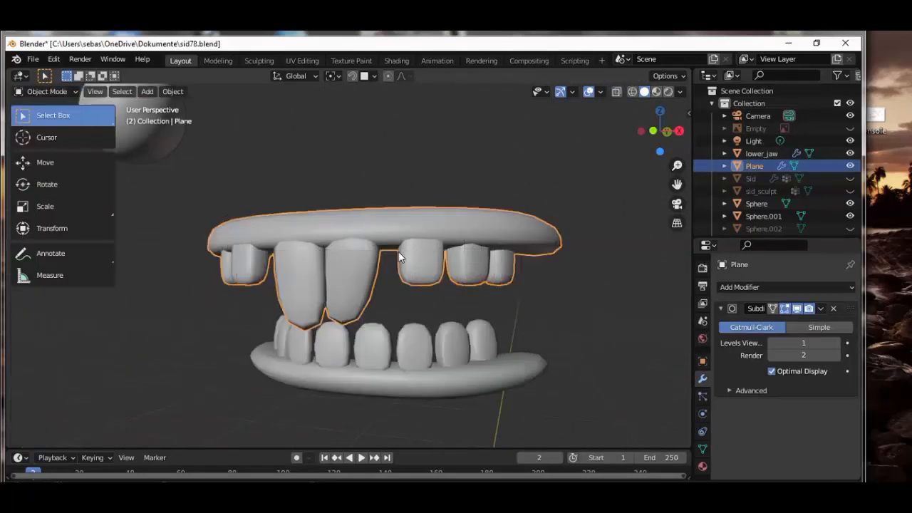
left_click(851, 179)
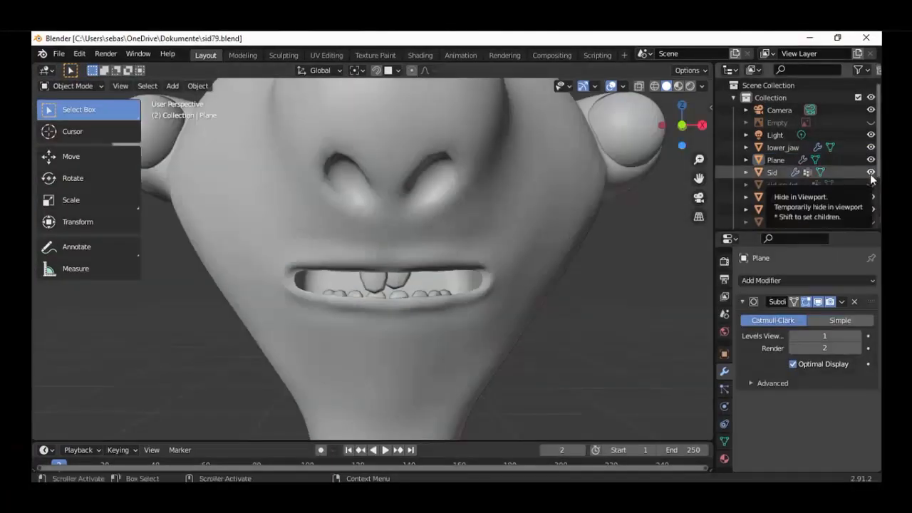
Hide the Sid head and open the upper mouth part in Edit Mode with all vertices deselected
left_click(870, 173)
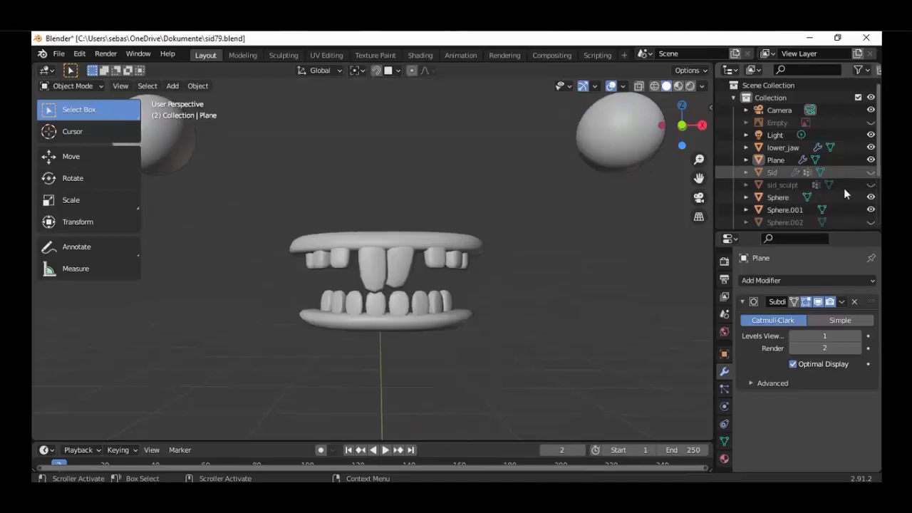
left_click(393, 255)
scroll(392, 253, "up", 5)
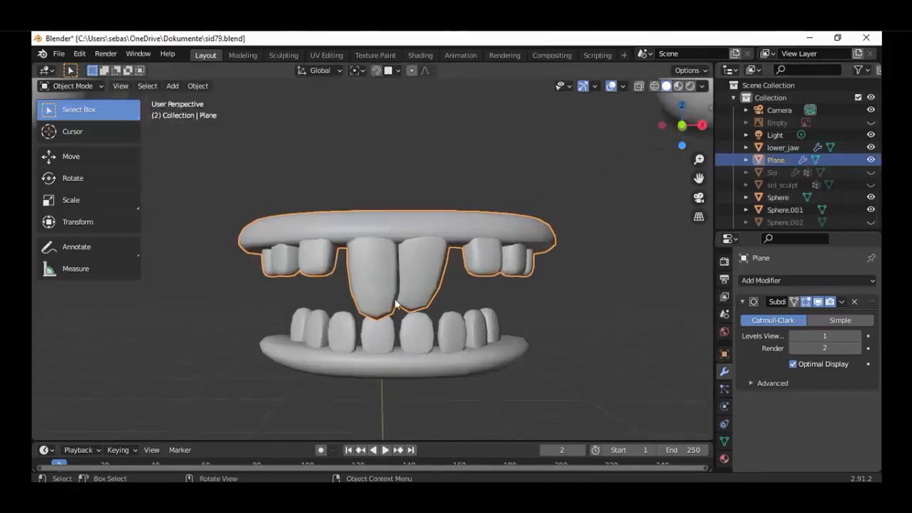
left_click(71, 85)
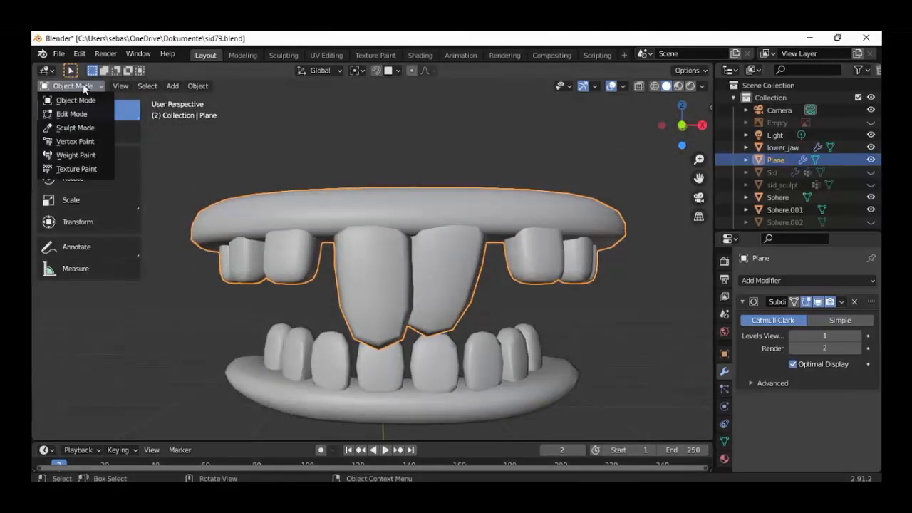
left_click(74, 114)
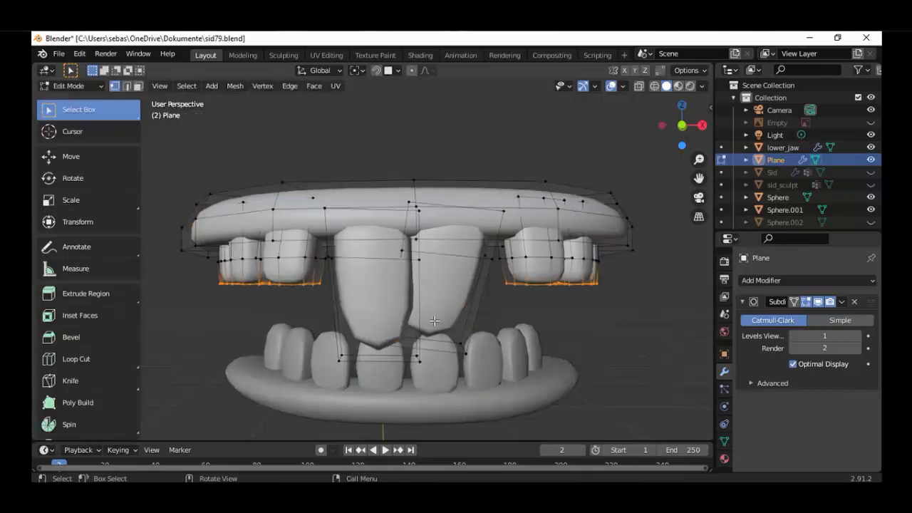
key("alt+a")
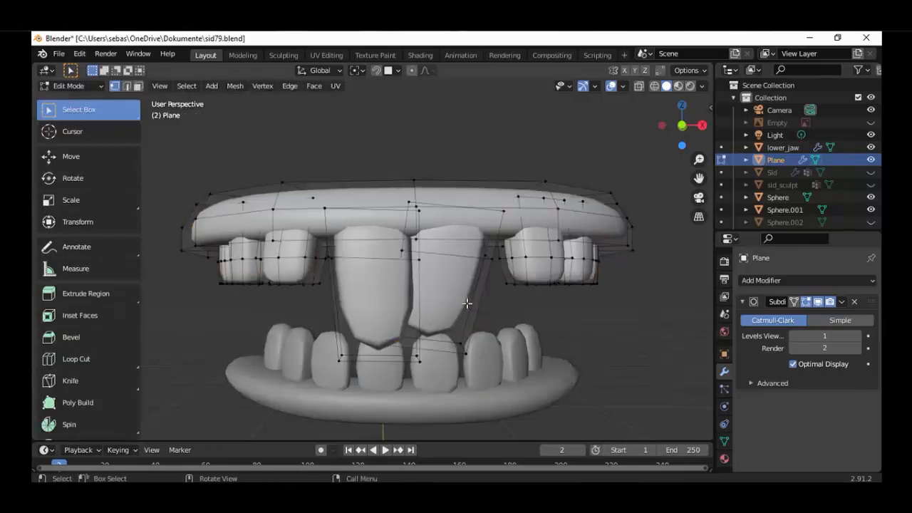
Add a centered horizontal loop cut around the lower half of the tilted front tooth, then clear the selection in front view
key("ctrl")
key("ctrl+r")
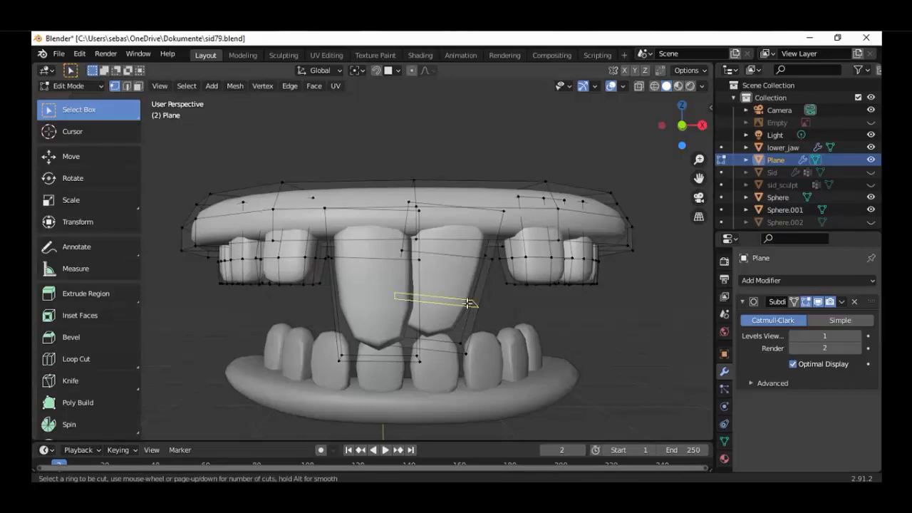
left_click(469, 300)
right_click(466, 303)
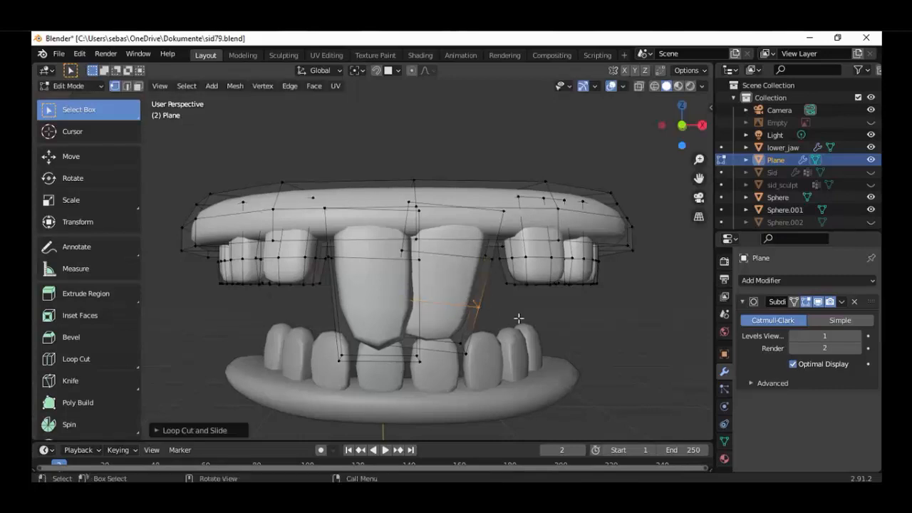
middle_click_drag(519, 332, 426, 318)
key("KP_1")
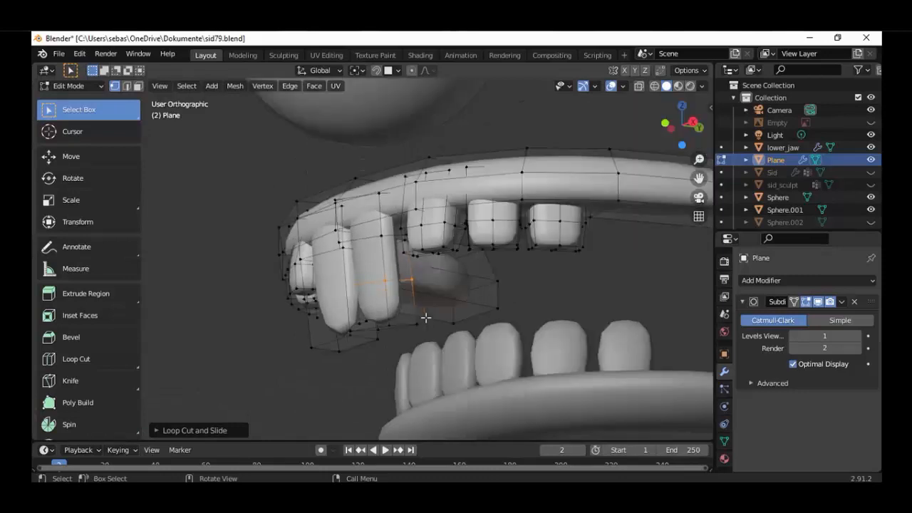
left_click(390, 317)
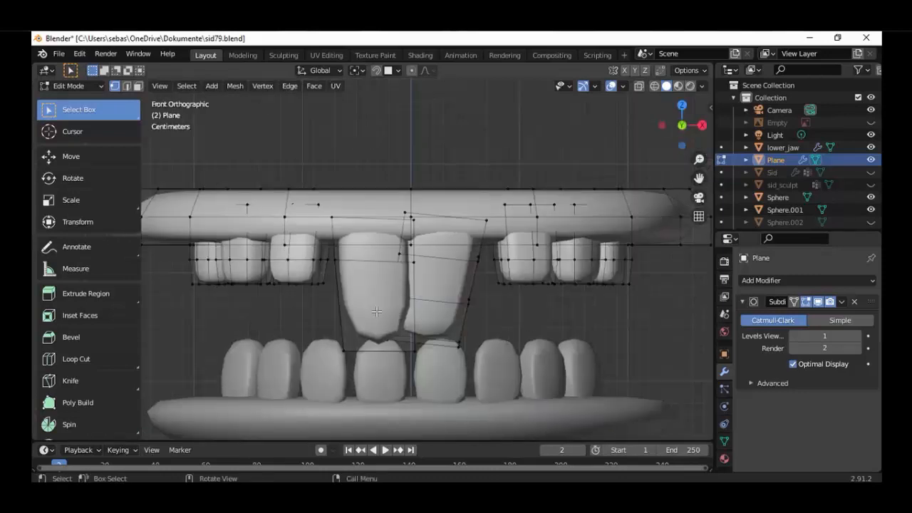
Add a matching horizontal loop cut around the lower half of the longer, straight front tooth
key("ctrl+r")
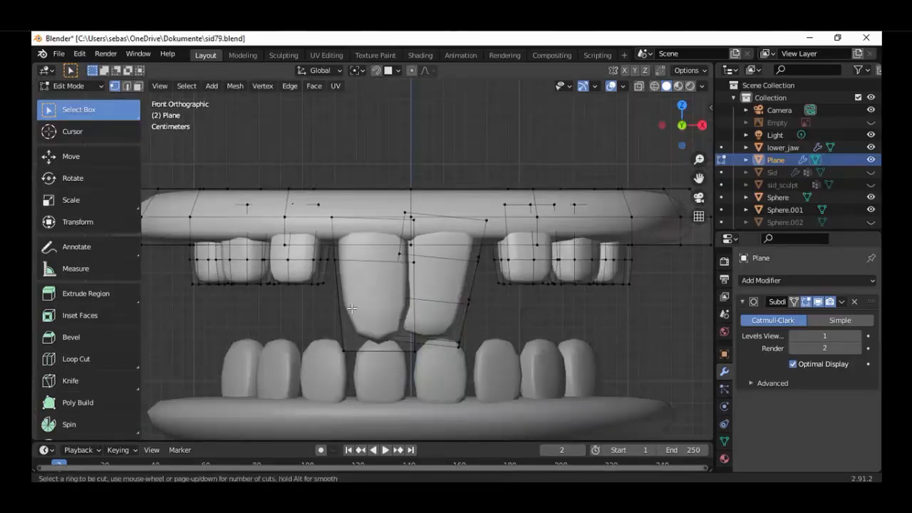
left_click(347, 301)
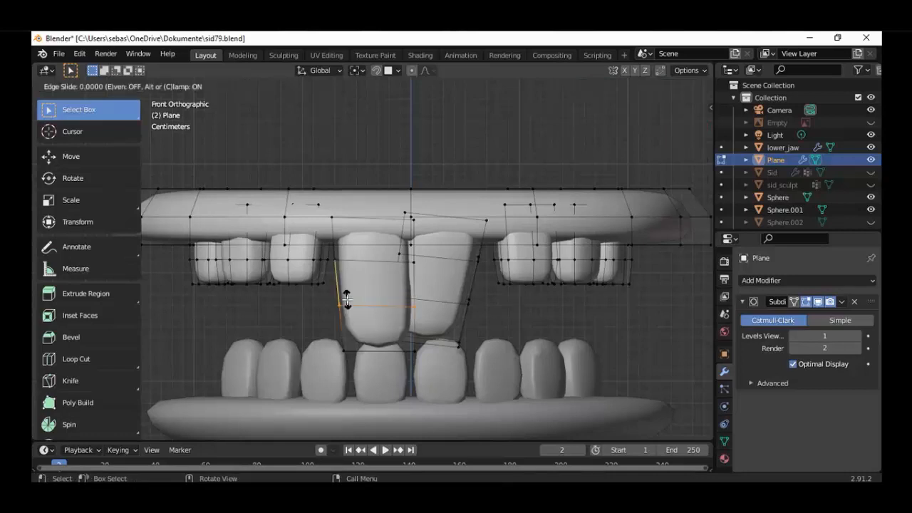
left_click(347, 301)
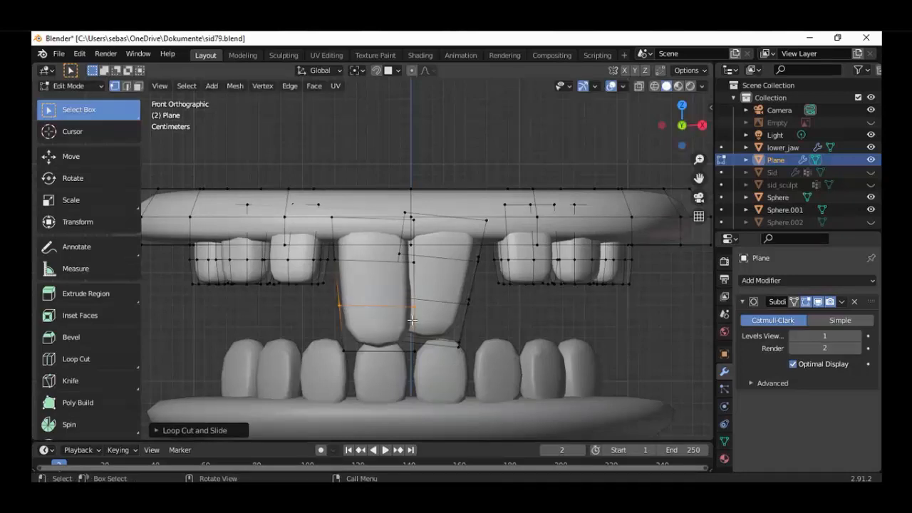
scroll(412, 321, "down", 5)
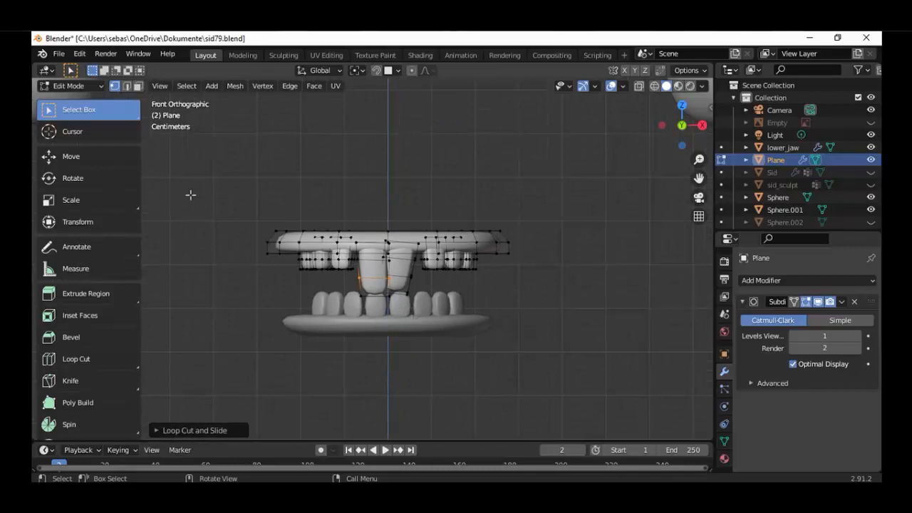
Leave Edit Mode on the upper teeth, unhide the Sid head and select only the head to check the mouth
left_click(87, 87)
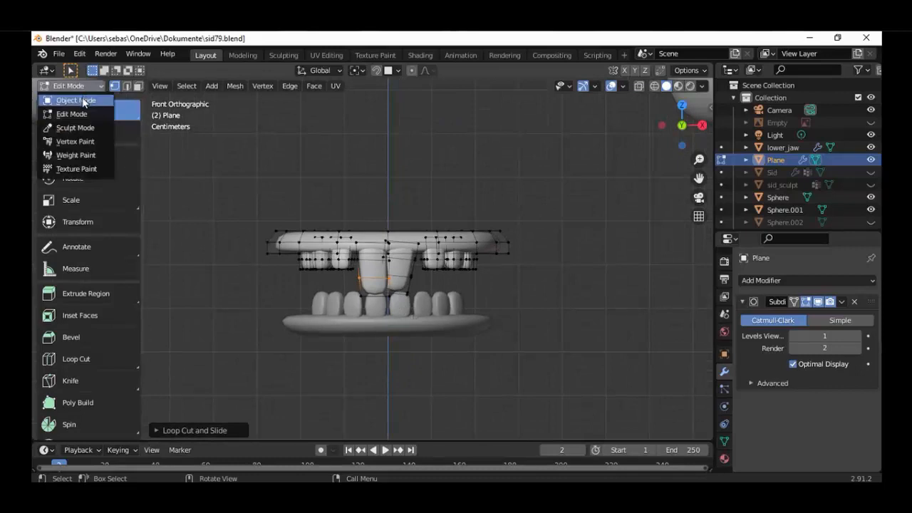
left_click(84, 101)
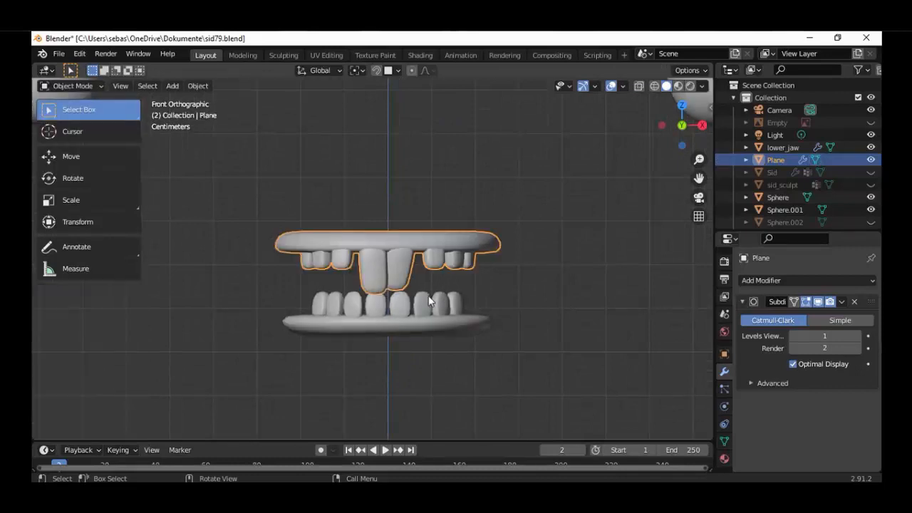
left_click(871, 172)
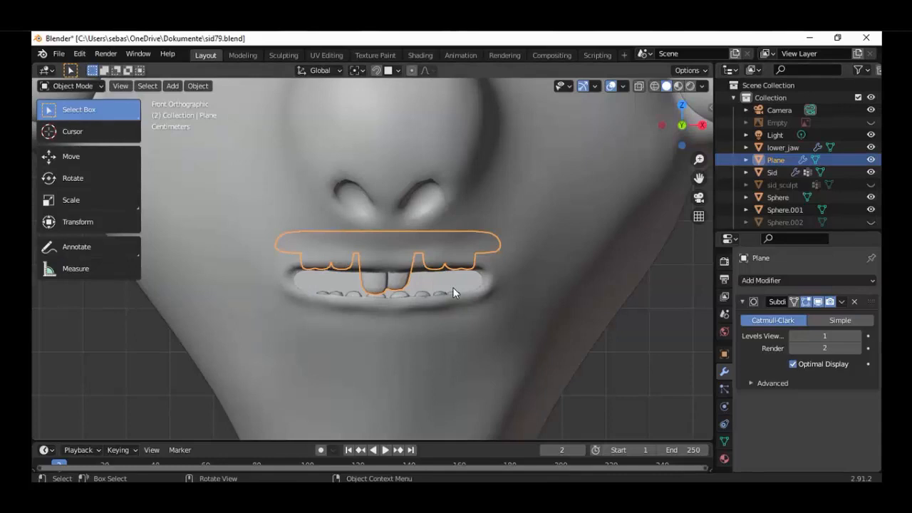
key("a")
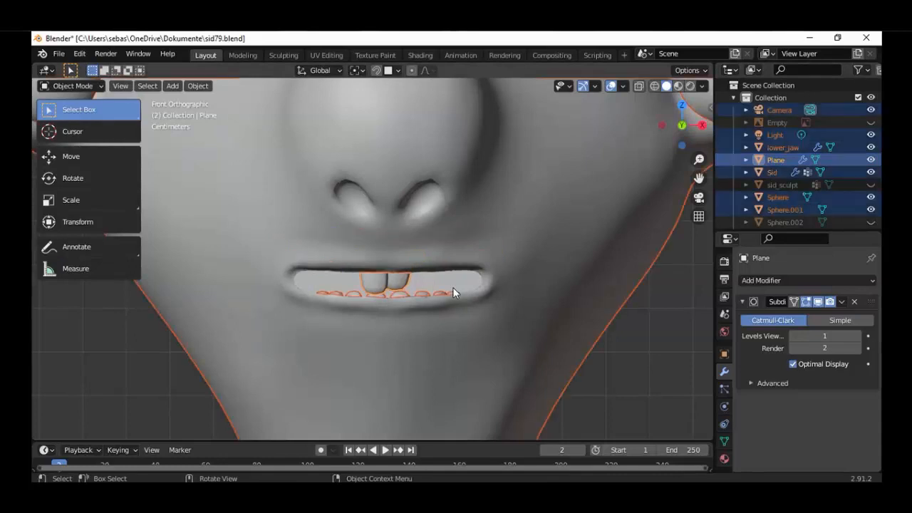
left_click(528, 266)
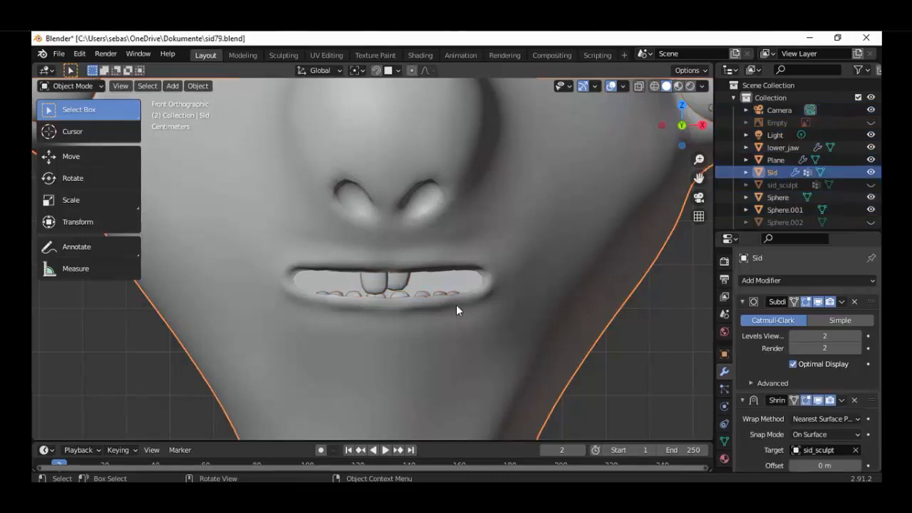
middle_click_drag(456, 310, 432, 311)
scroll(439, 305, "up", 2)
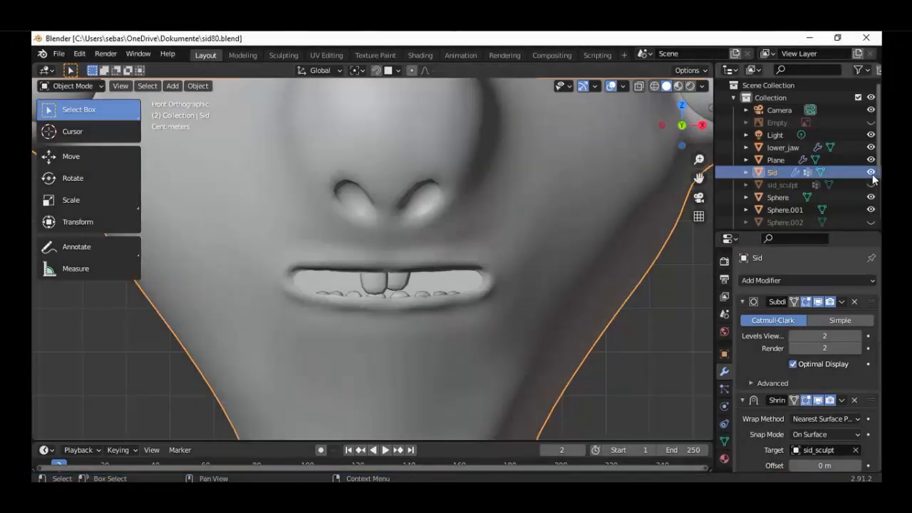
Hide the Sid head and select only the linked gum geometry of lower_jaw in Edit Mode
key("h")
key("KP_1")
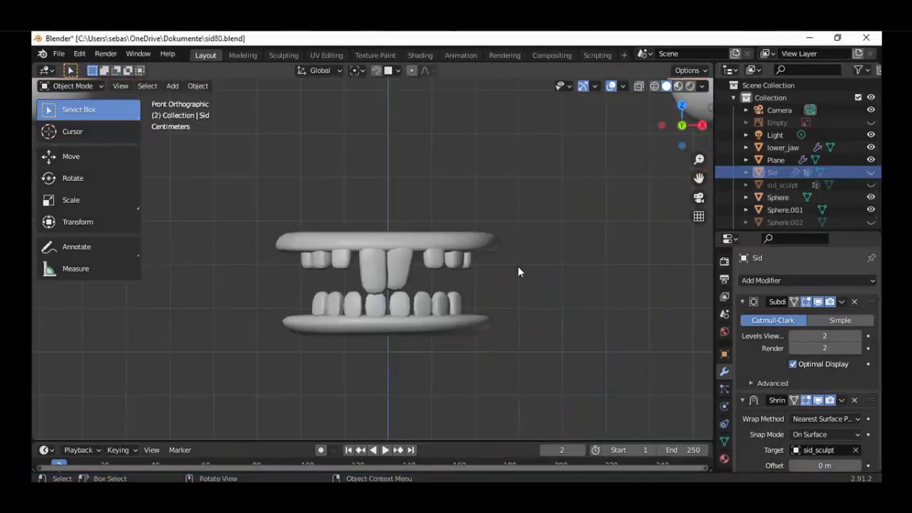
scroll(518, 271, "up", 2)
left_click(495, 349)
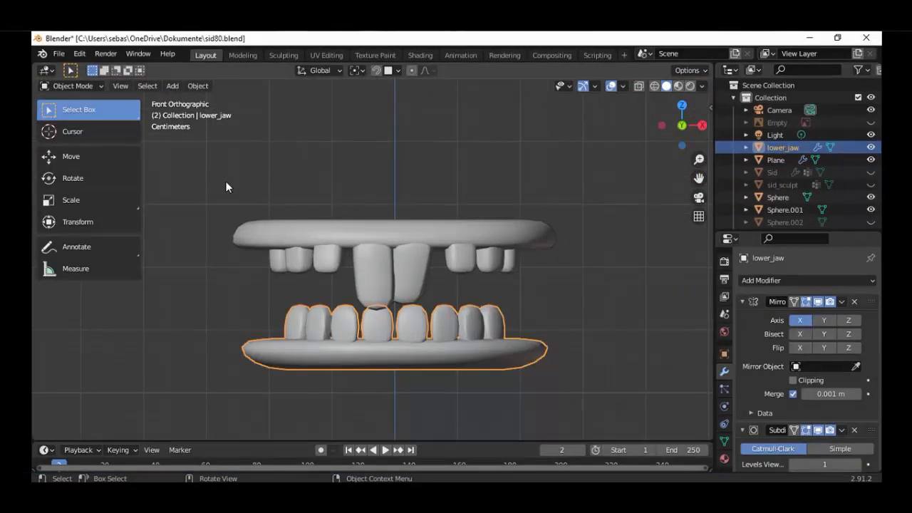
left_click(71, 86)
left_click(72, 111)
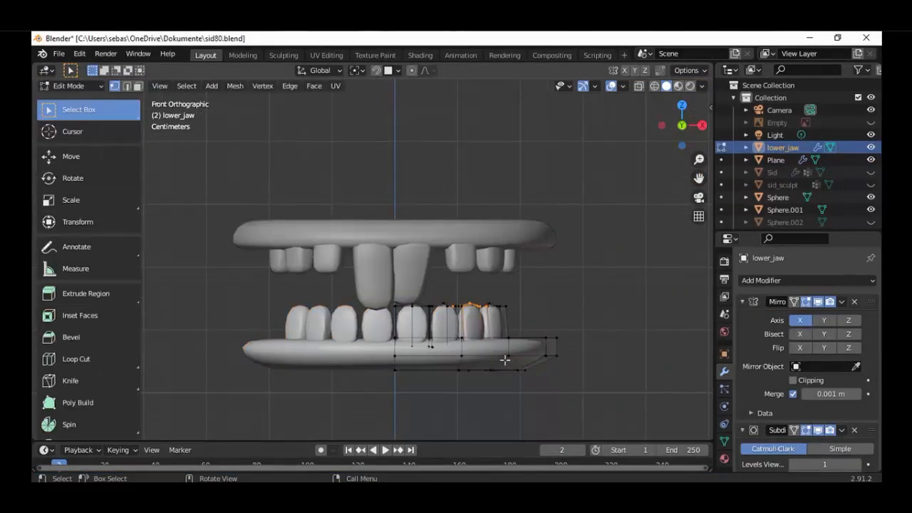
key("alt+a")
key("l")
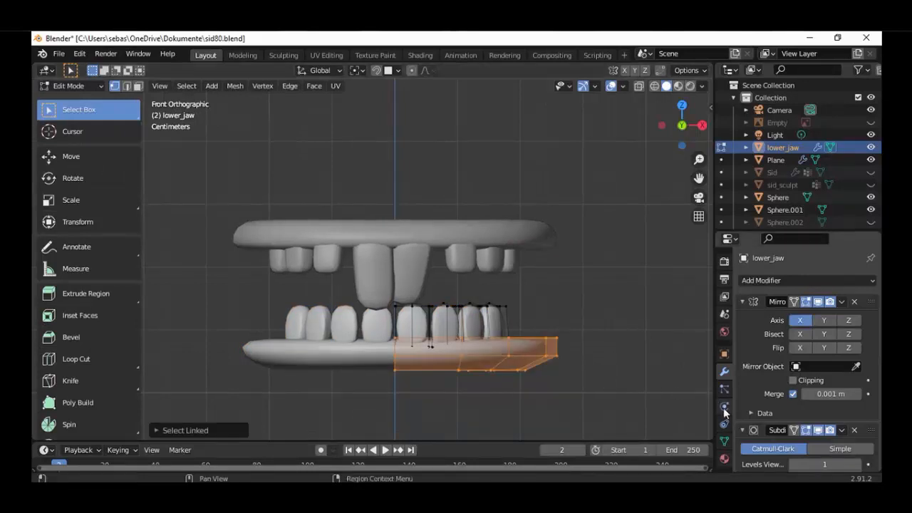
Add a new material to lower_jaw and name it jaw
left_click(724, 458)
left_click(870, 282)
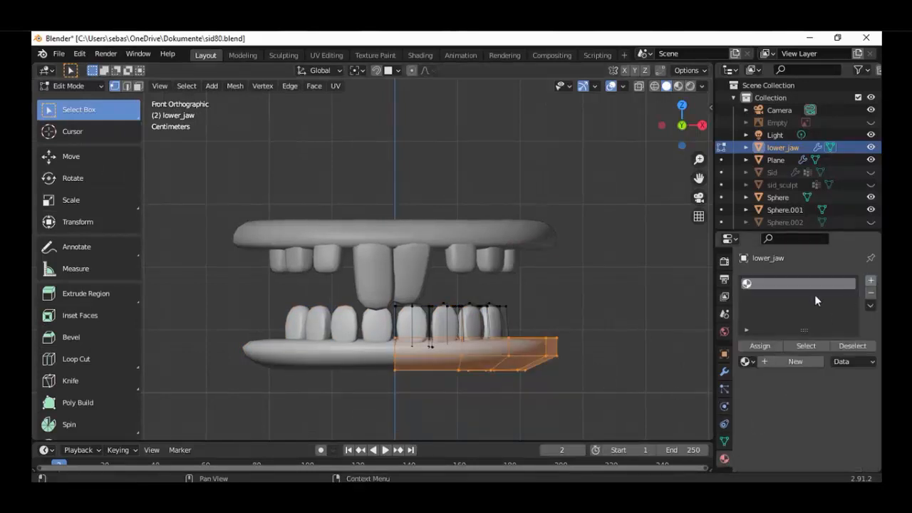
left_click(783, 361)
double_click(780, 283)
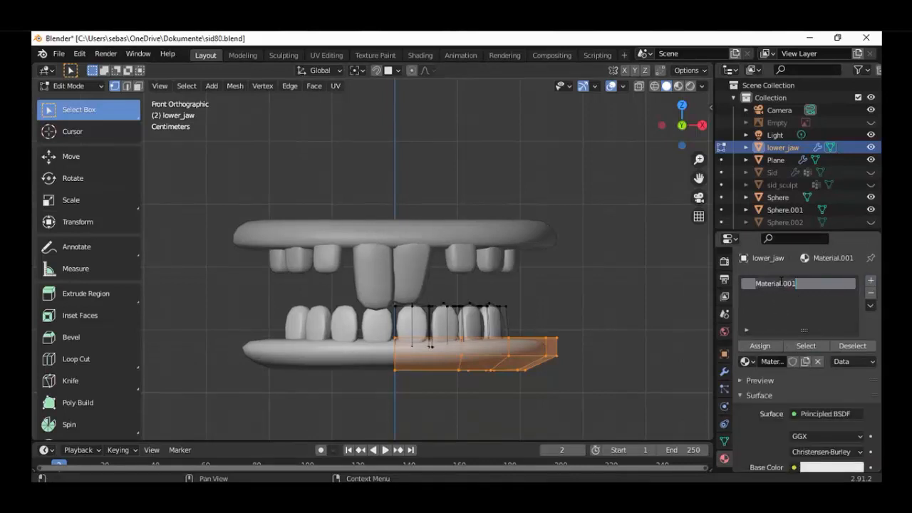
type("jaw")
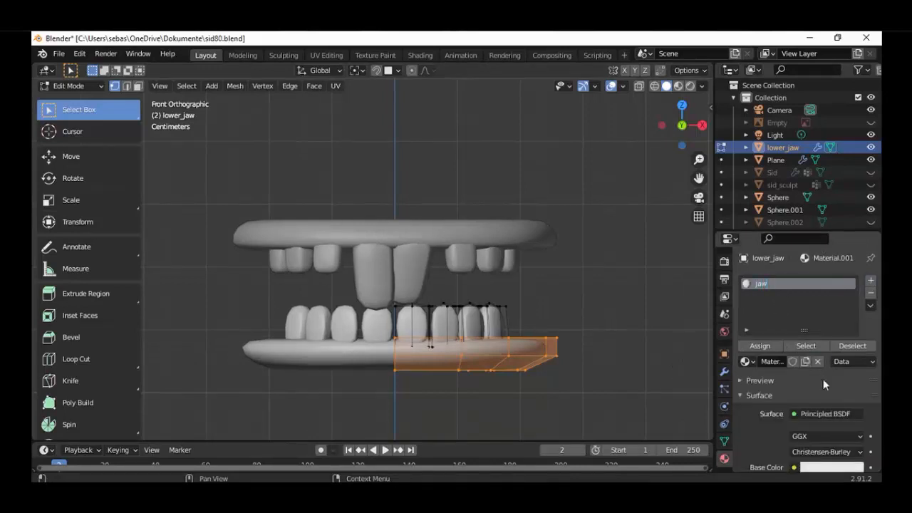
Give the jaw material a salmon base color (H 0.028, S 0.460, V 0.906) and display the model in Material Preview shading
scroll(822, 380, "down", 2)
left_click(831, 418)
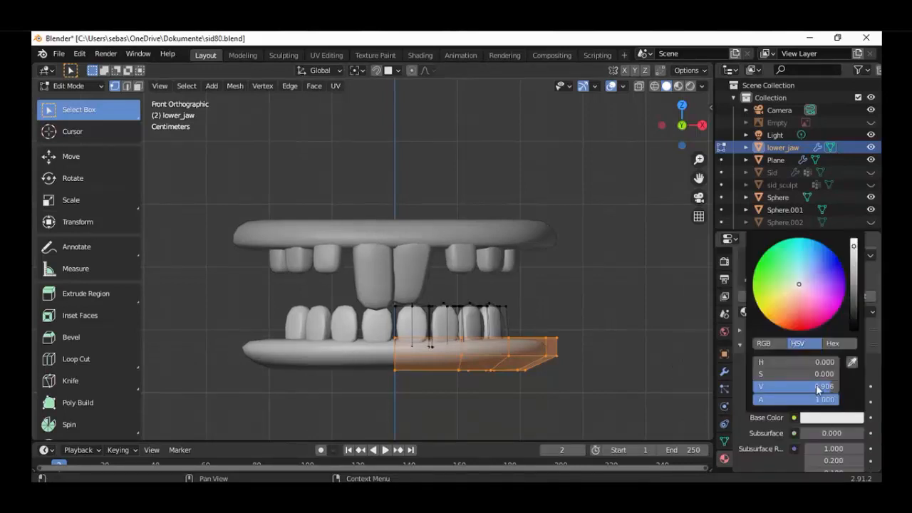
left_click(795, 305)
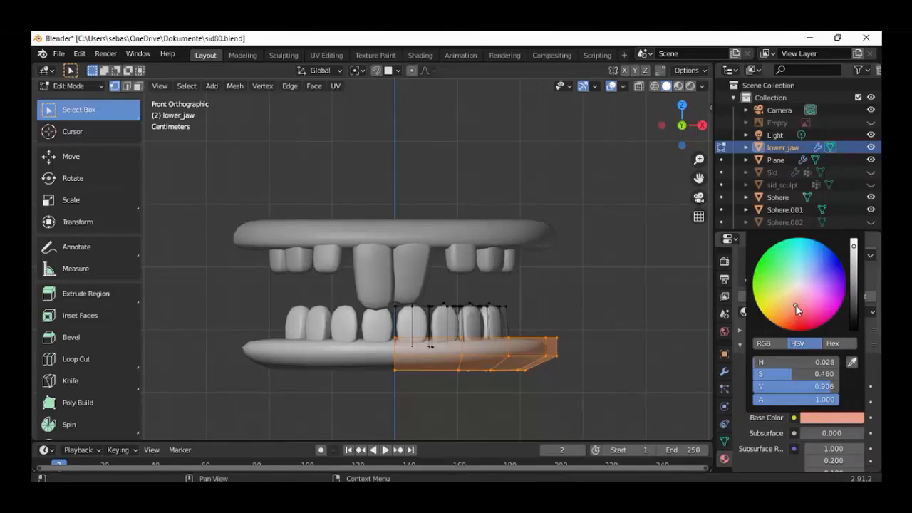
left_click(678, 86)
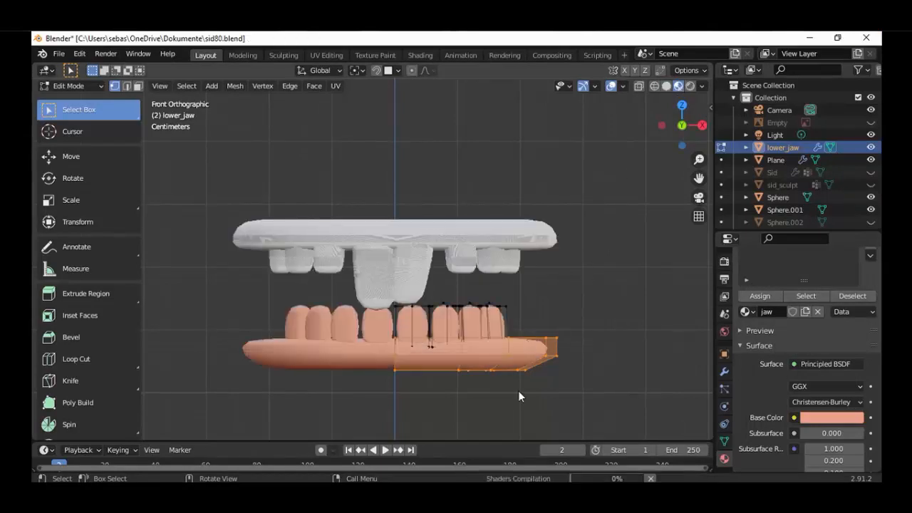
middle_click_drag(489, 401, 452, 415)
key("KP_1")
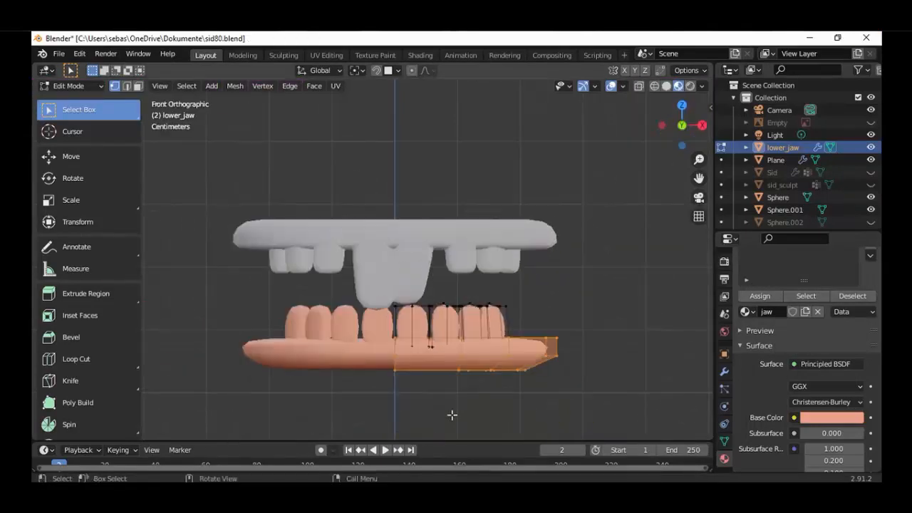
scroll(452, 415, "up", 2)
Shift the jaw material's base color to orange (H 0.059, S 0.730) and raise its brightness to V 1.000
left_click(818, 419)
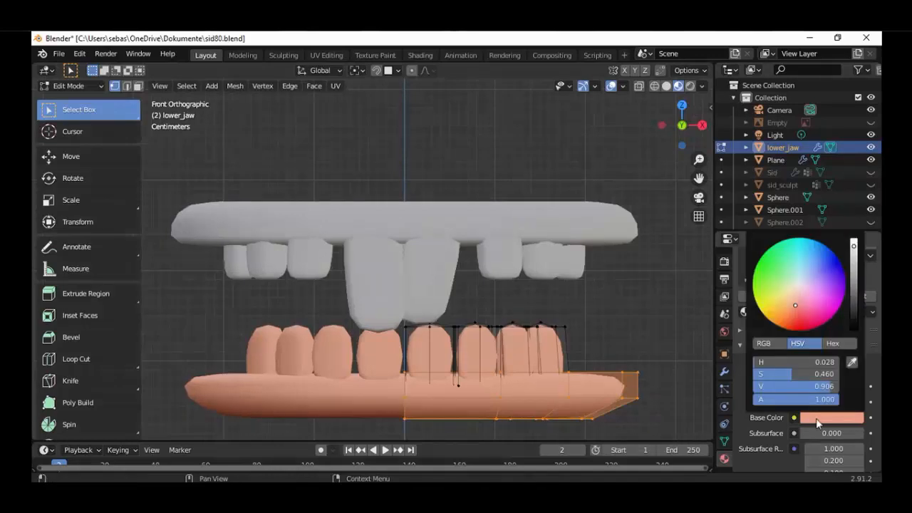
left_click(791, 318)
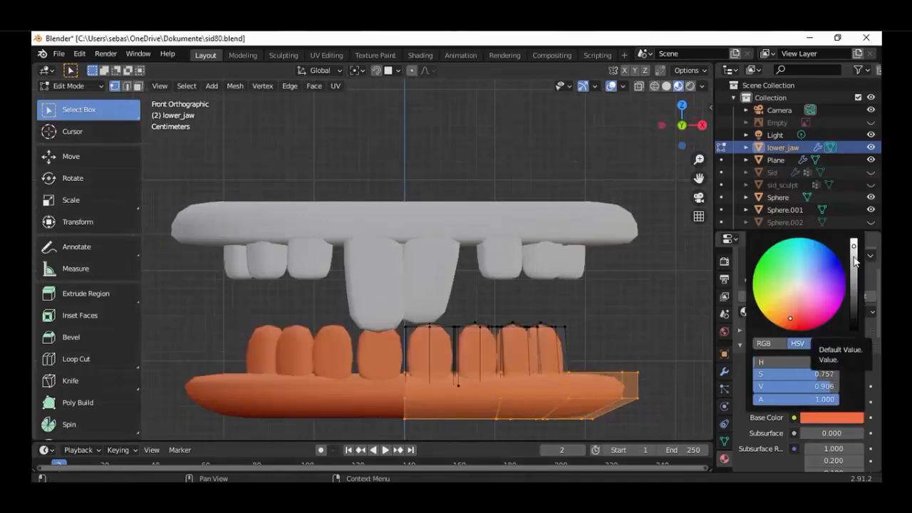
left_click(790, 304)
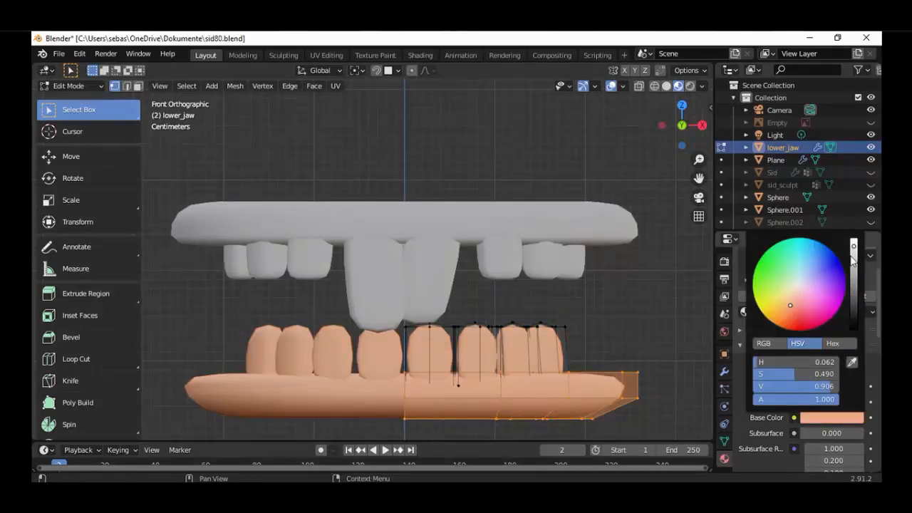
left_click(795, 298)
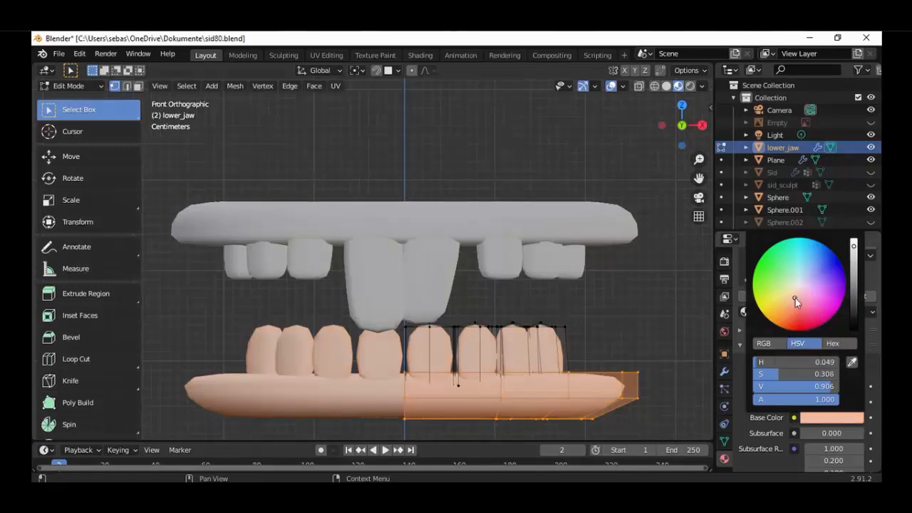
left_click(855, 263)
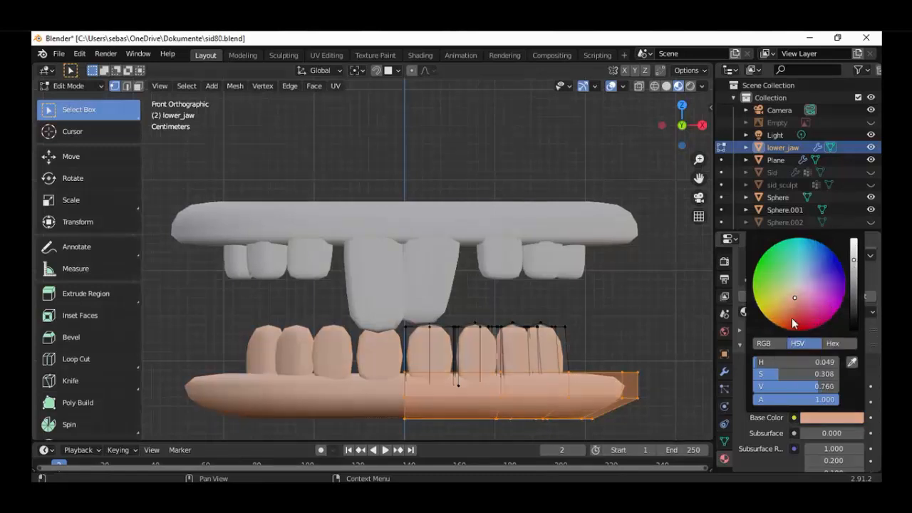
left_click(787, 315)
left_click(854, 241)
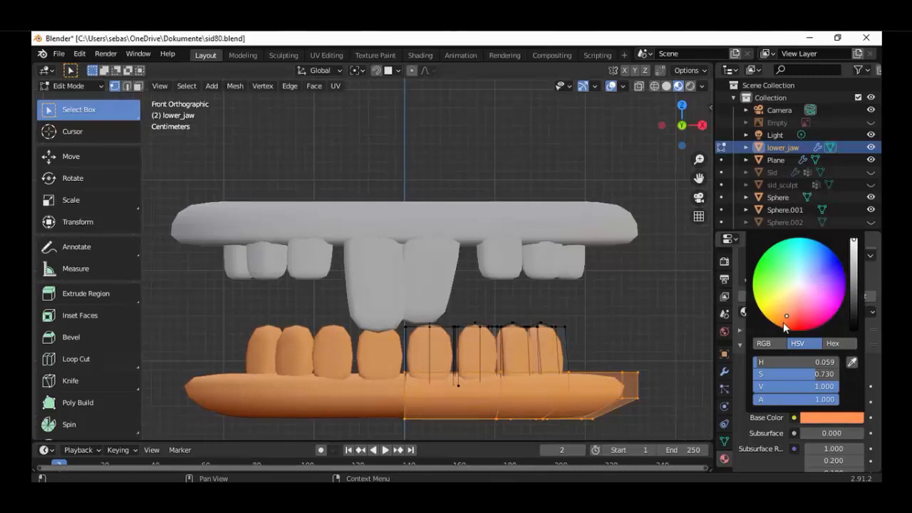
Try a pink and then a strongly saturated orange base color (H 0.038, S 0.838) on the jaw material
left_click(811, 297)
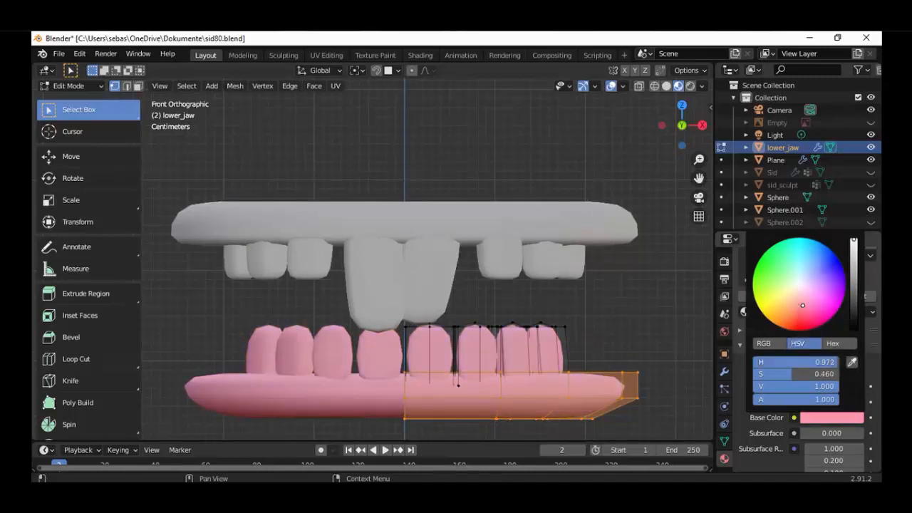
left_click(788, 306)
left_click(788, 317)
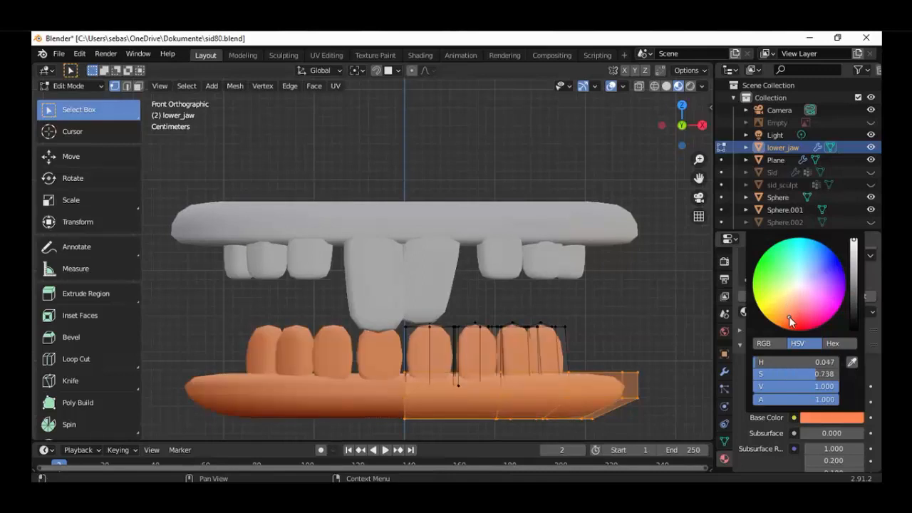
left_click(789, 324)
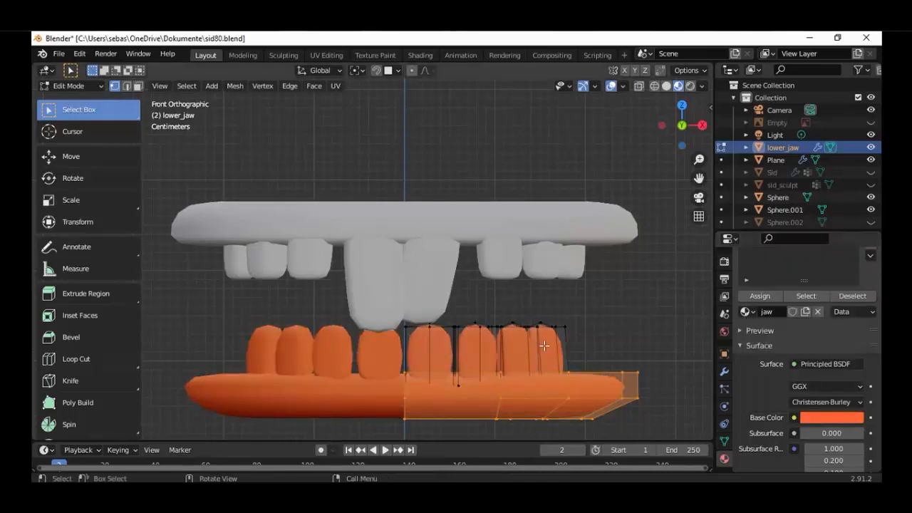
middle_click_drag(456, 357, 477, 258, "shift")
scroll(478, 258, "up", 1)
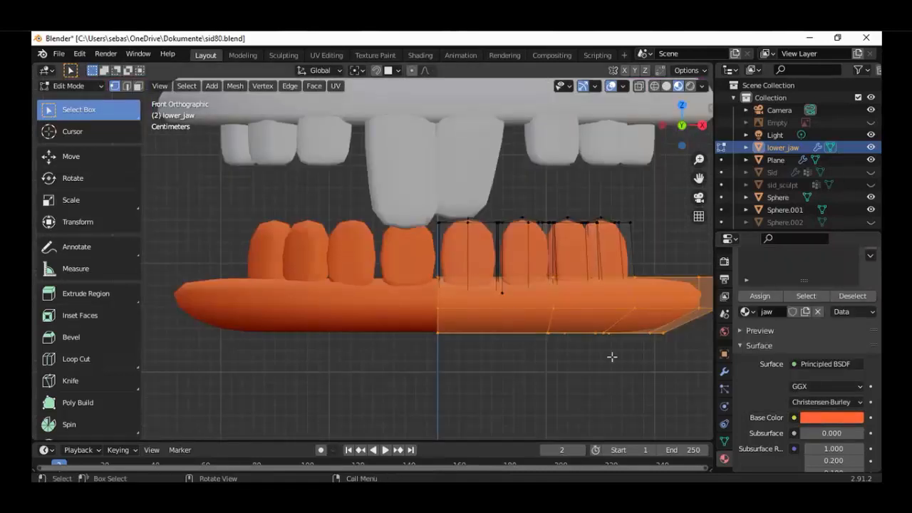
Soften the jaw material's base color to a coral tone with H 0.023, S 0.647 and V 1.000
left_click(808, 417)
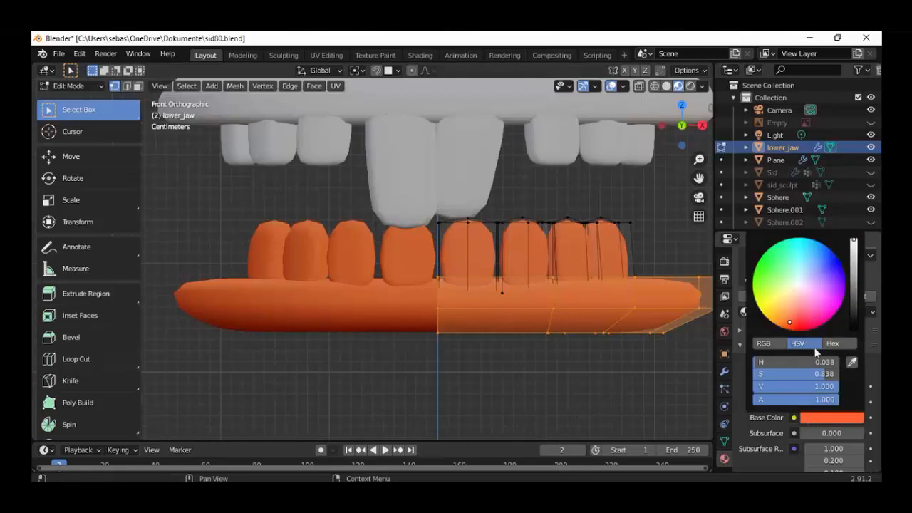
left_click(796, 316)
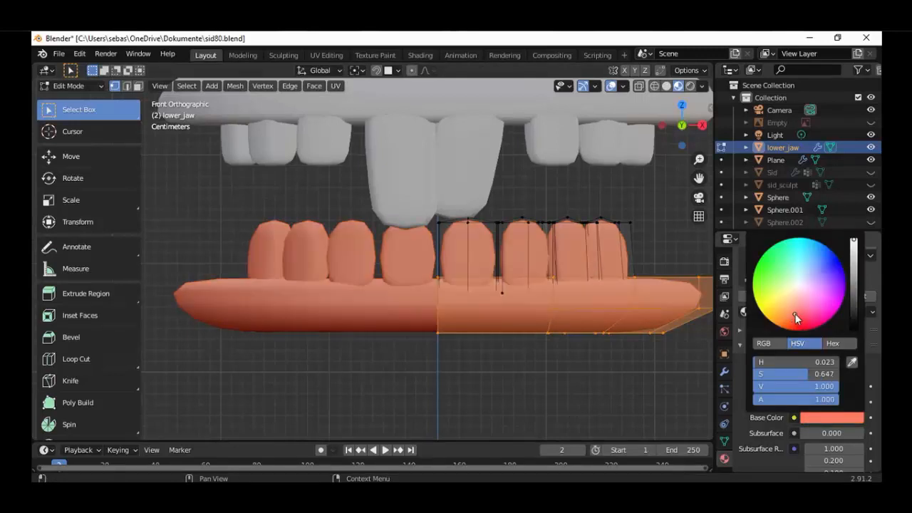
scroll(586, 352, "down", 5)
scroll(580, 356, "up", 6)
middle_click_drag(580, 356, 507, 382)
key("KP_1")
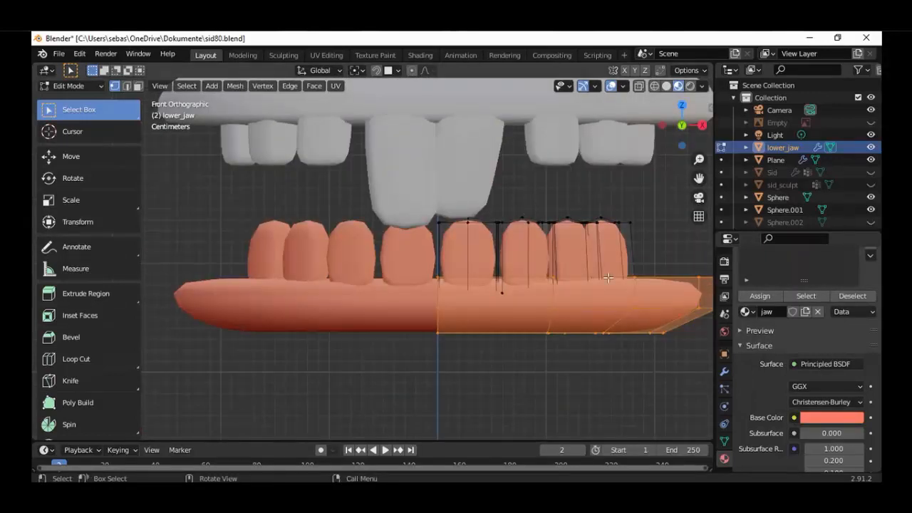
Select only the tooth geometry of lower_jaw, leaving the gum out of the selection
key("alt+a")
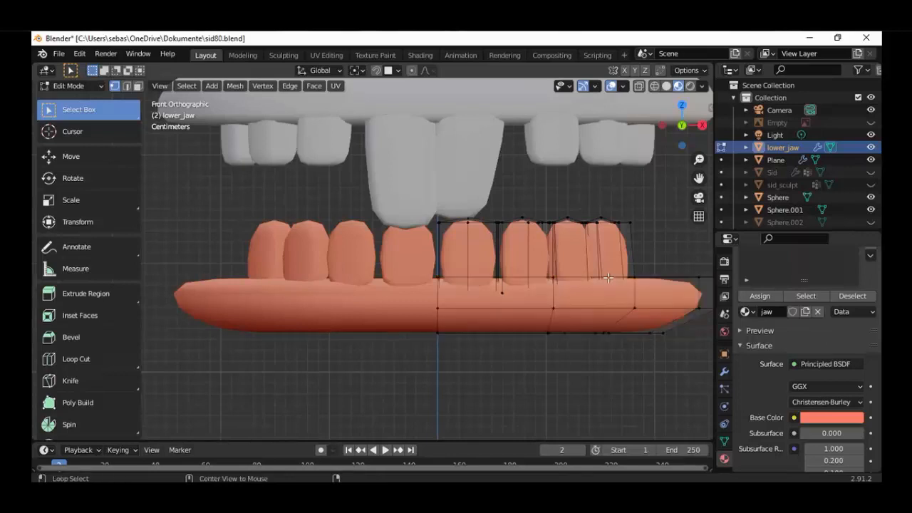
key("a")
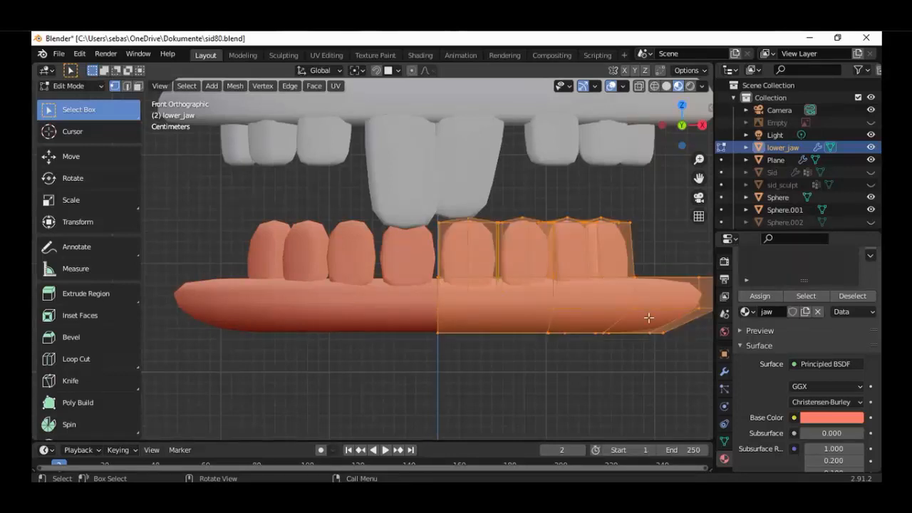
scroll(649, 317, "down", 2)
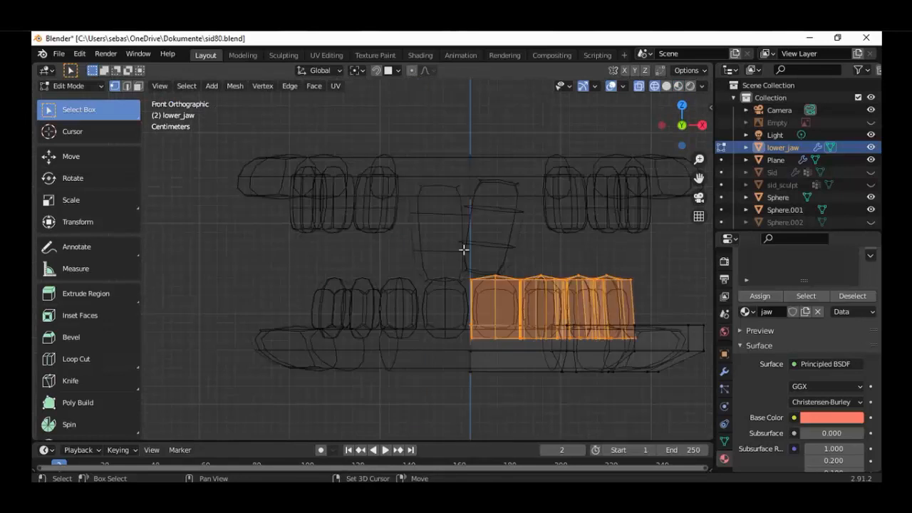
key("shift+z")
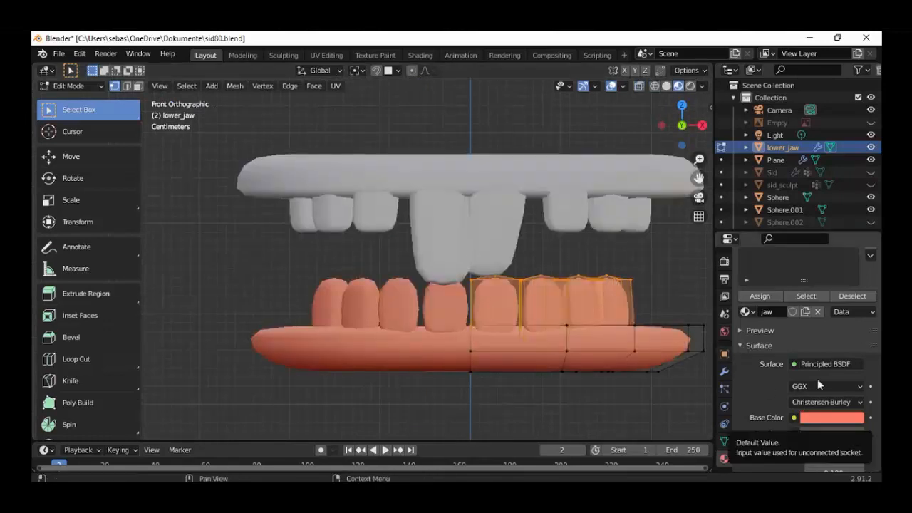
scroll(830, 307, "up", 3)
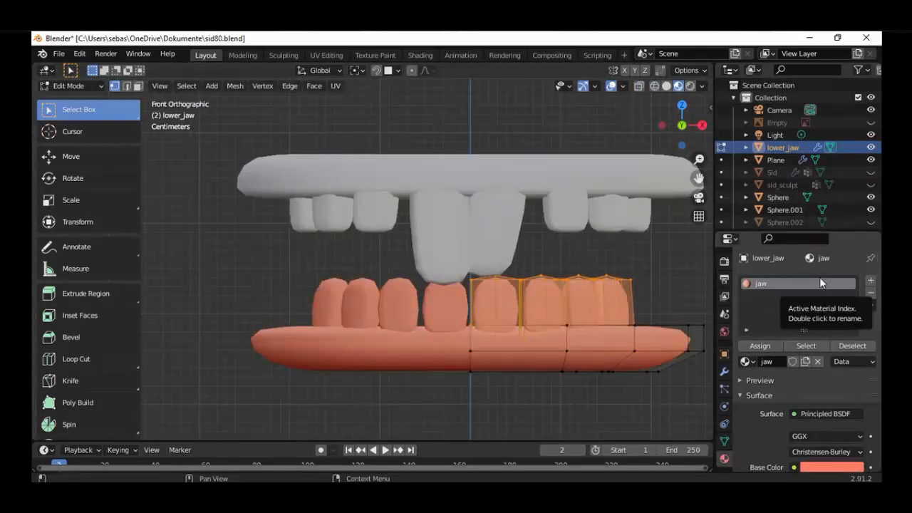
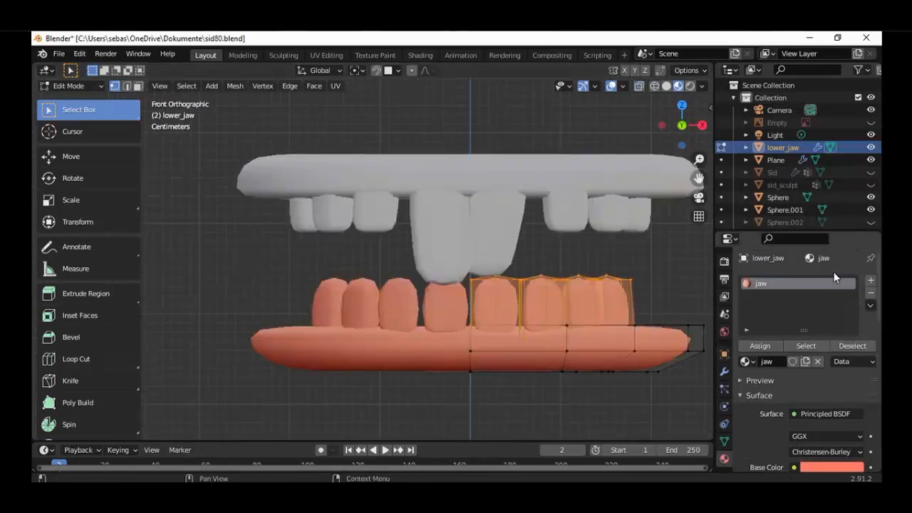
Add a second material named "teeth" to lower_jaw and assign it to the selected tooth geometry
left_click(871, 283)
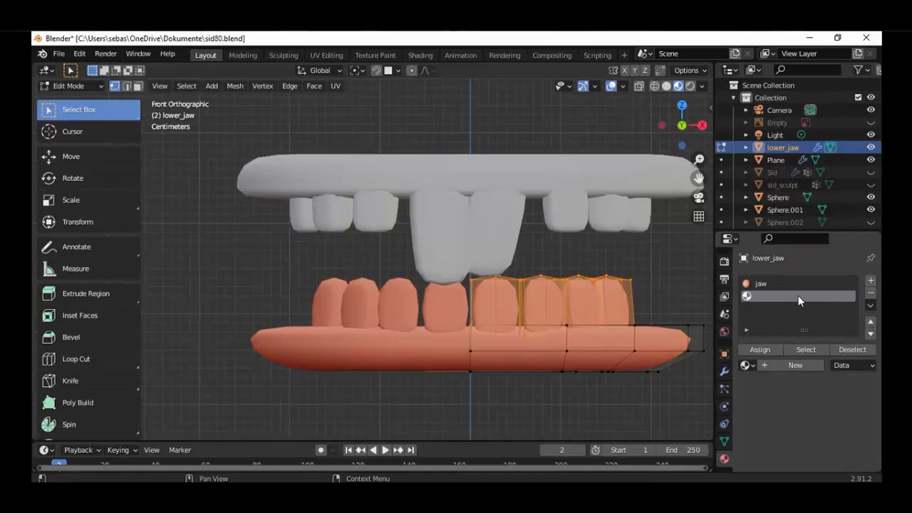
left_click(789, 366)
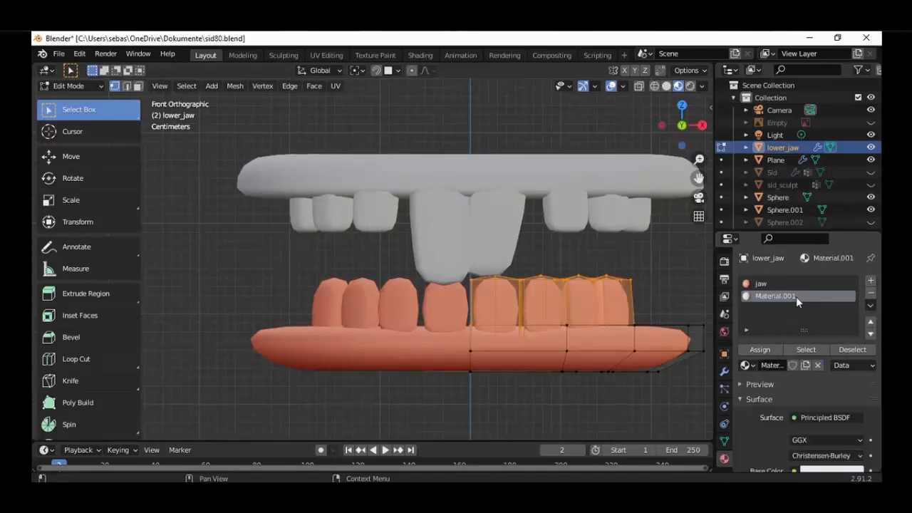
double_click(787, 294)
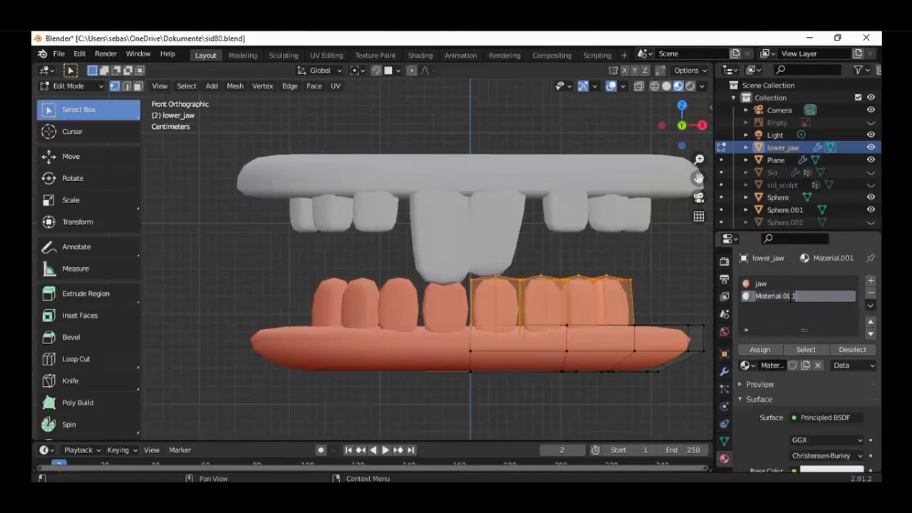
type("teeth")
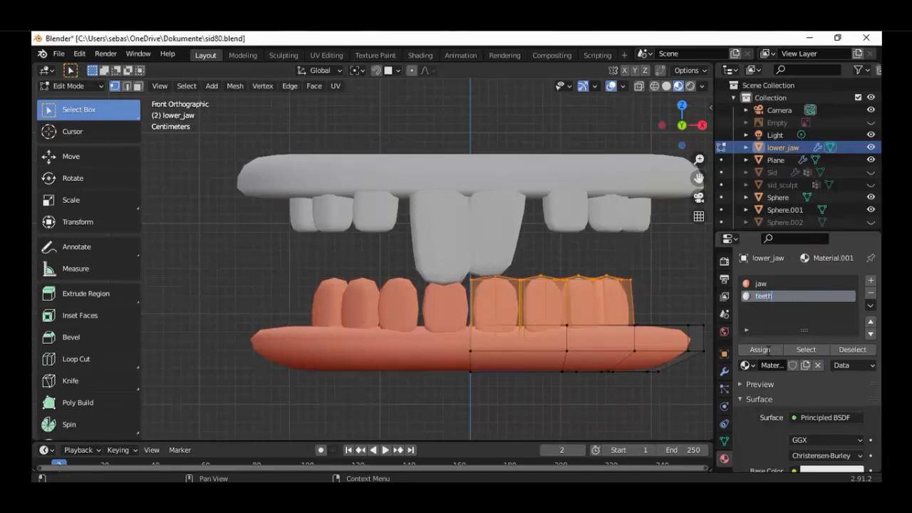
left_click(759, 349)
scroll(606, 314, "down", 4)
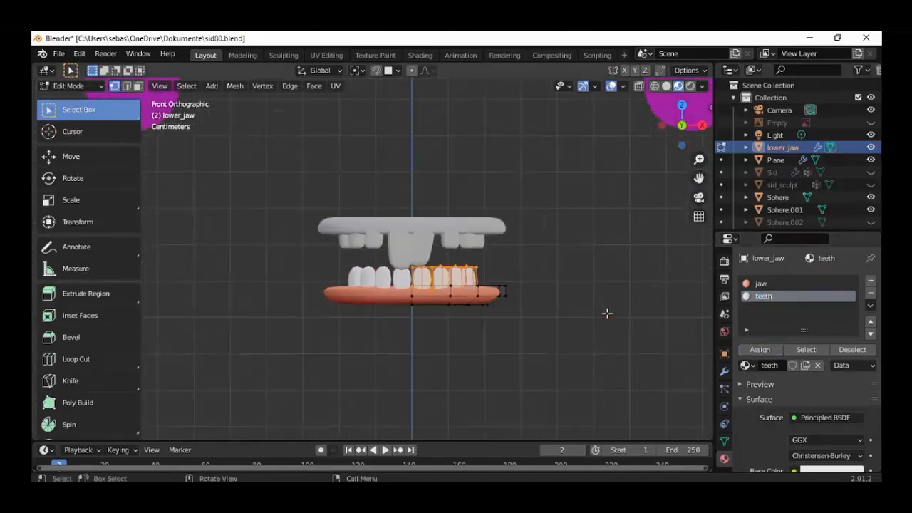
scroll(606, 313, "up", 2)
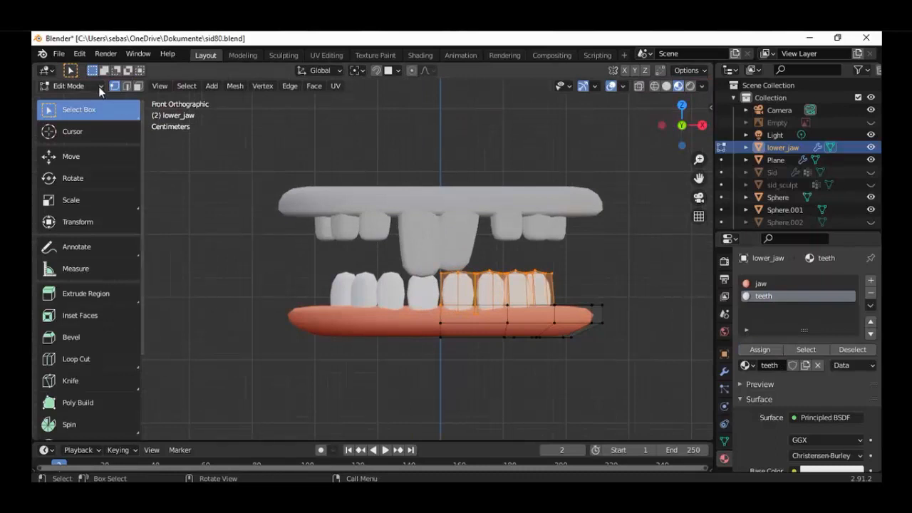
Enter Edit Mode on the upper jaw object, select its linked gum geometry and give the object the existing jaw material
left_click(96, 86)
left_click(552, 207)
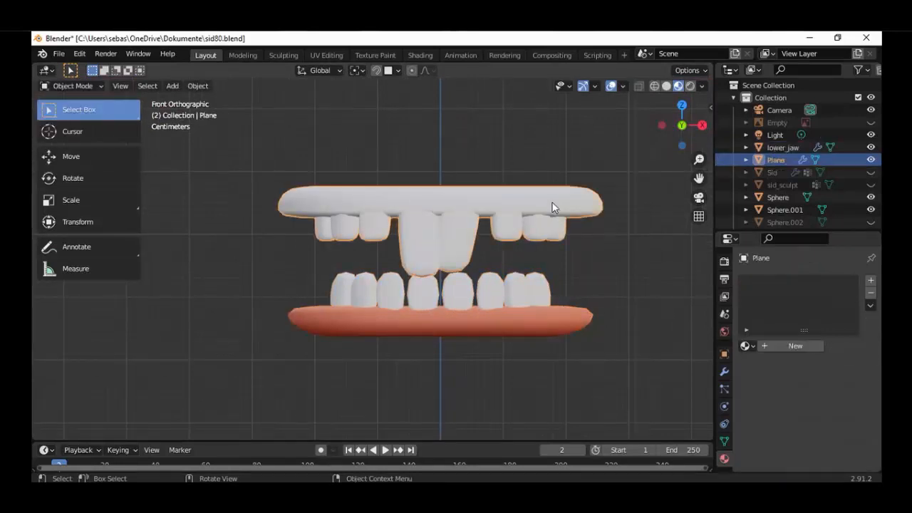
left_click(96, 86)
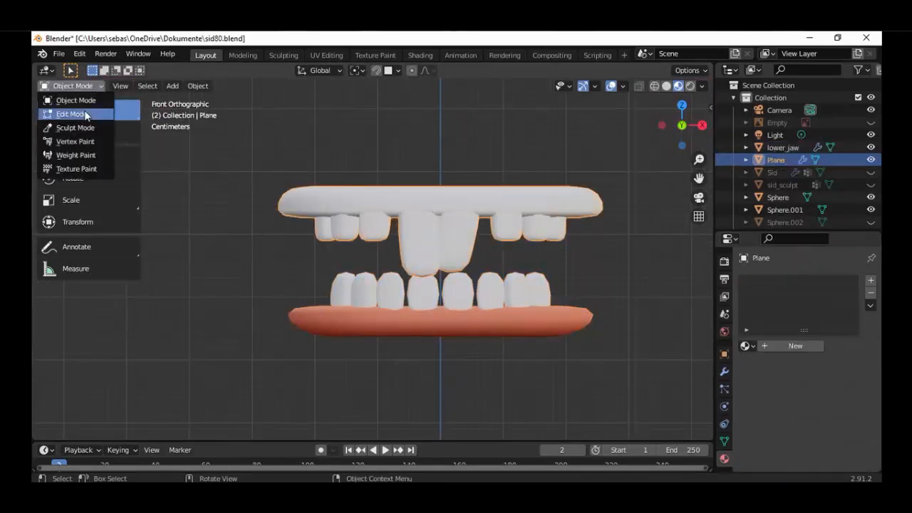
left_click(71, 115)
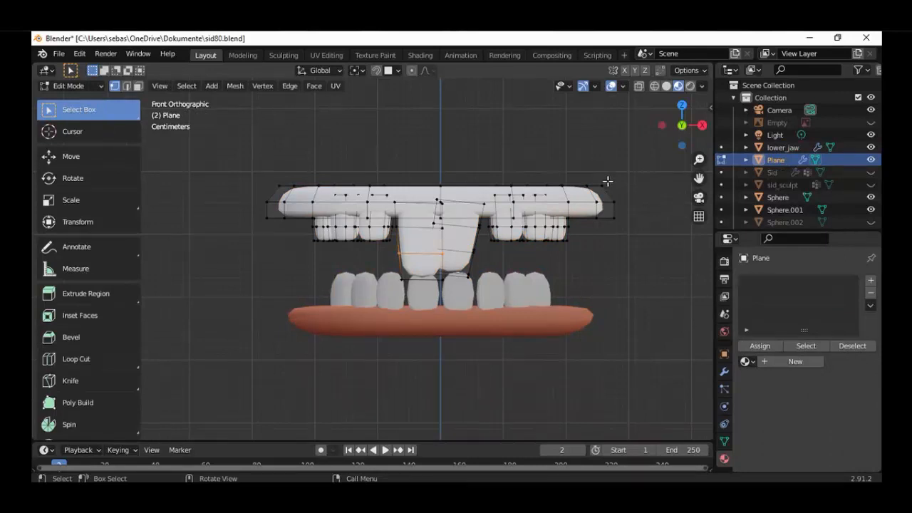
key("a")
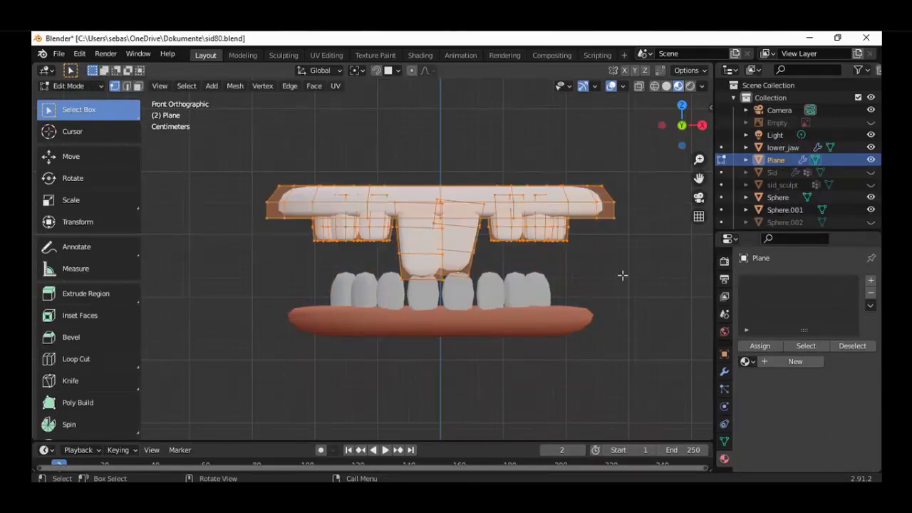
key("alt+a")
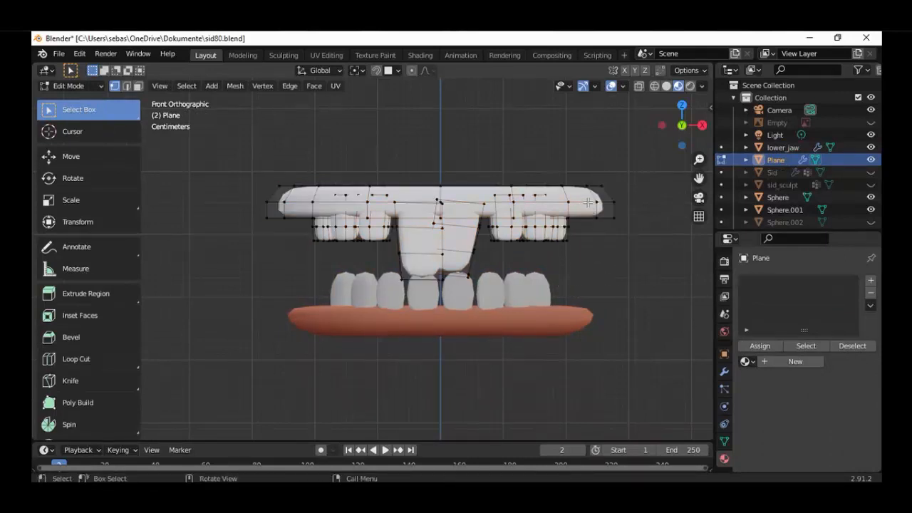
key("l")
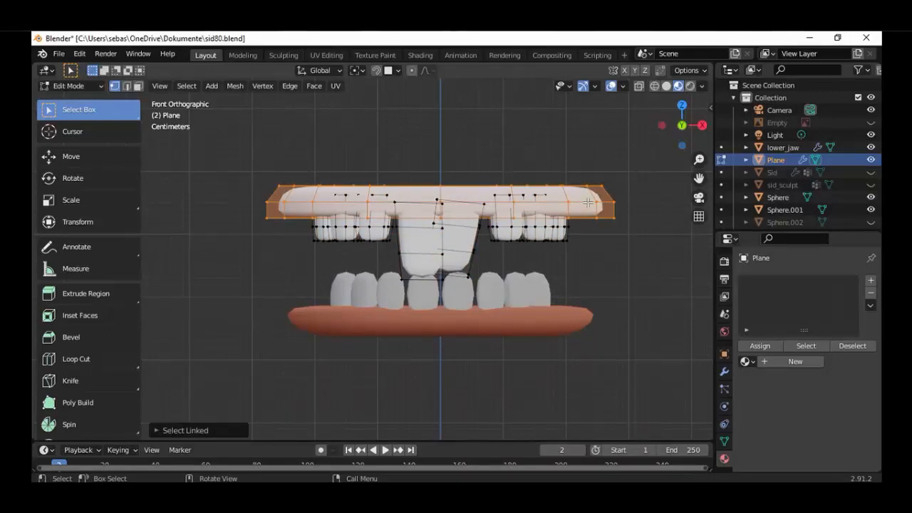
left_click(745, 361)
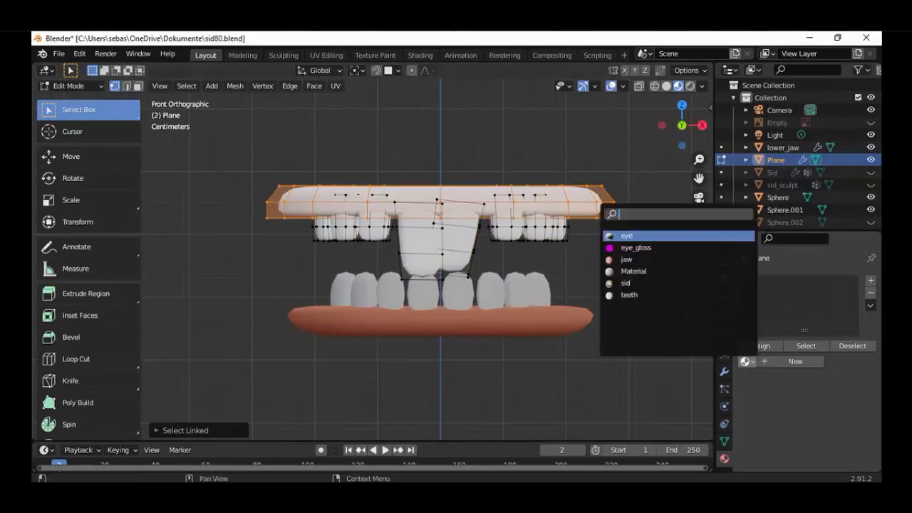
left_click(682, 323)
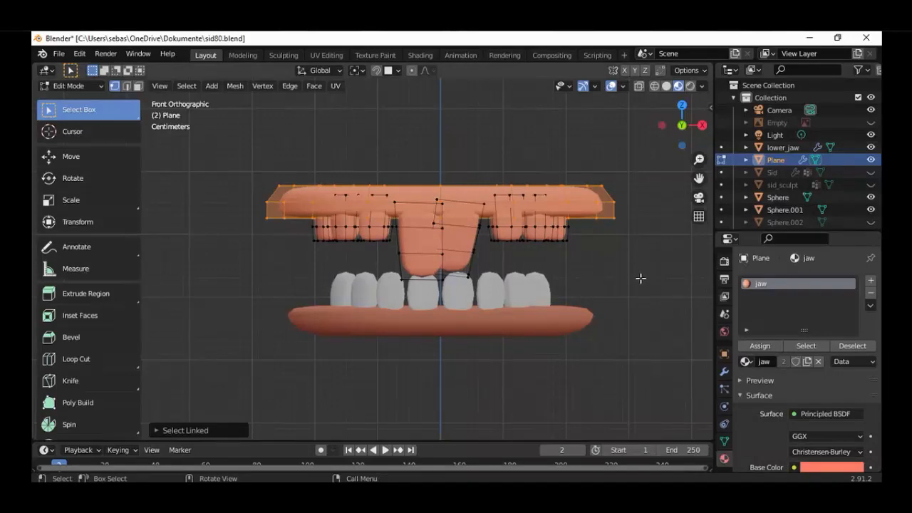
Select every linked tooth of the upper jaw, leaving the gum out of the selection
left_click(637, 270)
key("l")
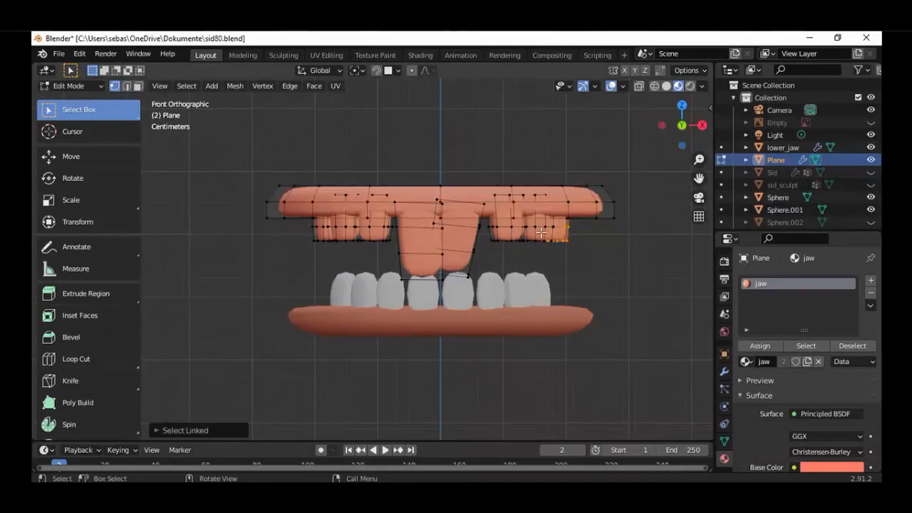
key("l")
key("l")
key("l")
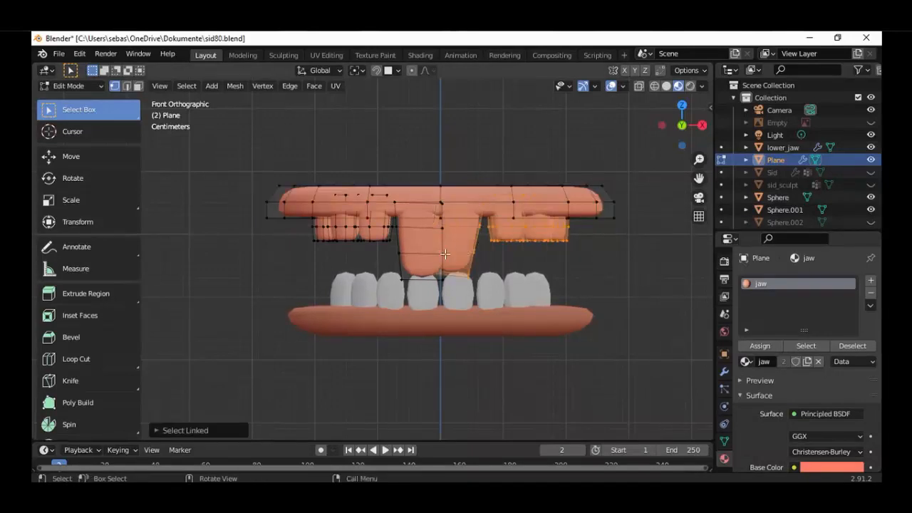
key("l")
key("l")
key("l")
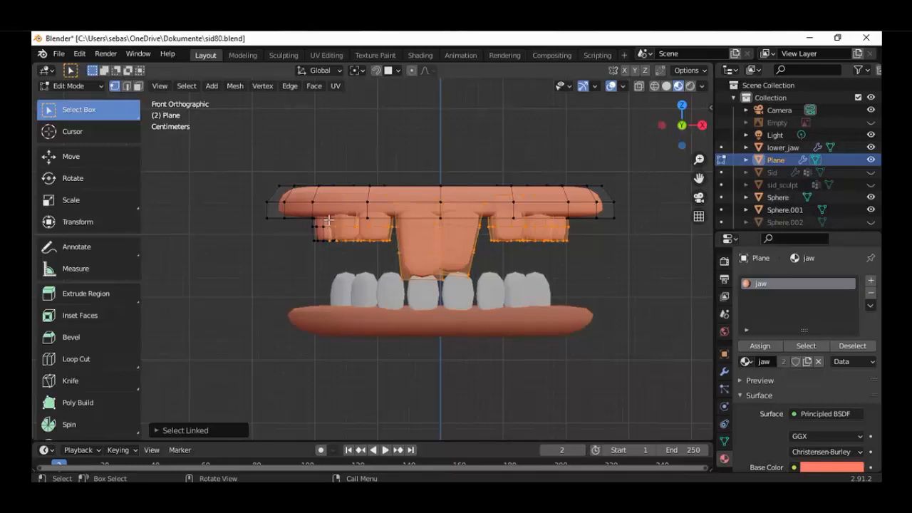
key("l")
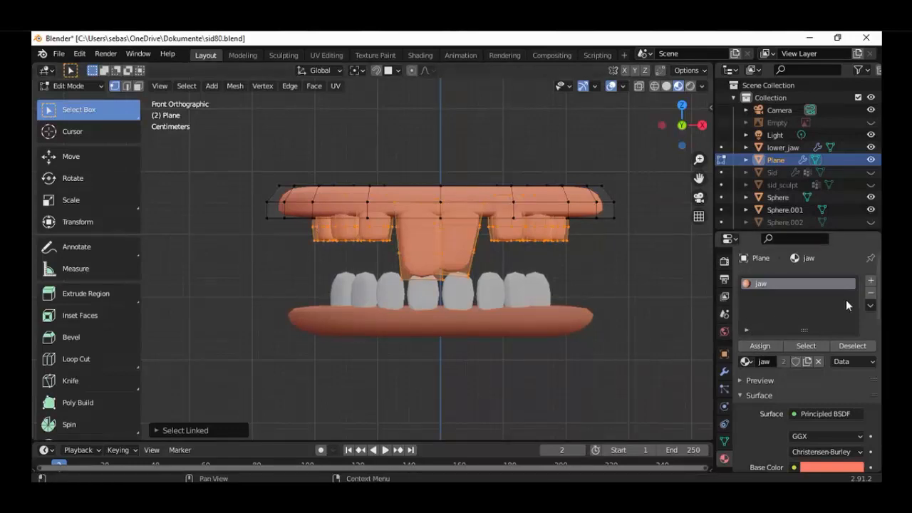
Add a second material slot with the existing teeth material to the upper jaw, assign it to the selected teeth and clear the selection
left_click(870, 284)
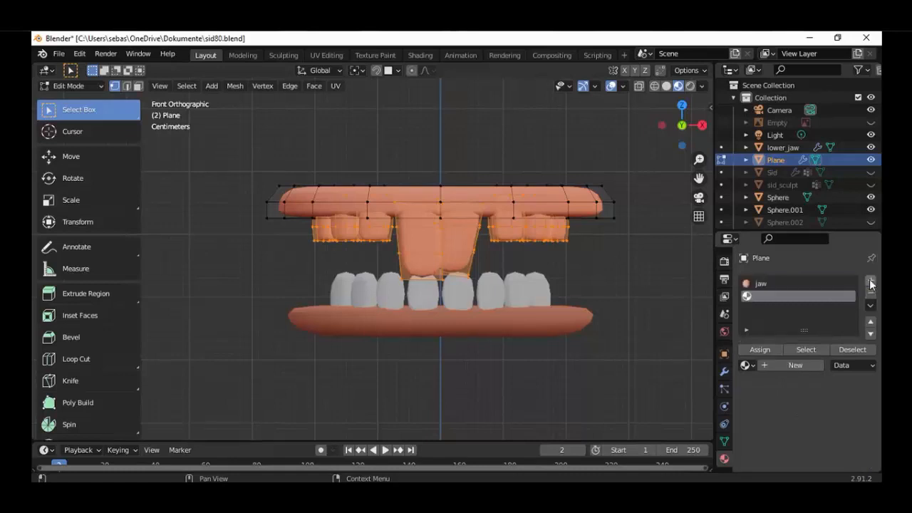
left_click(745, 365)
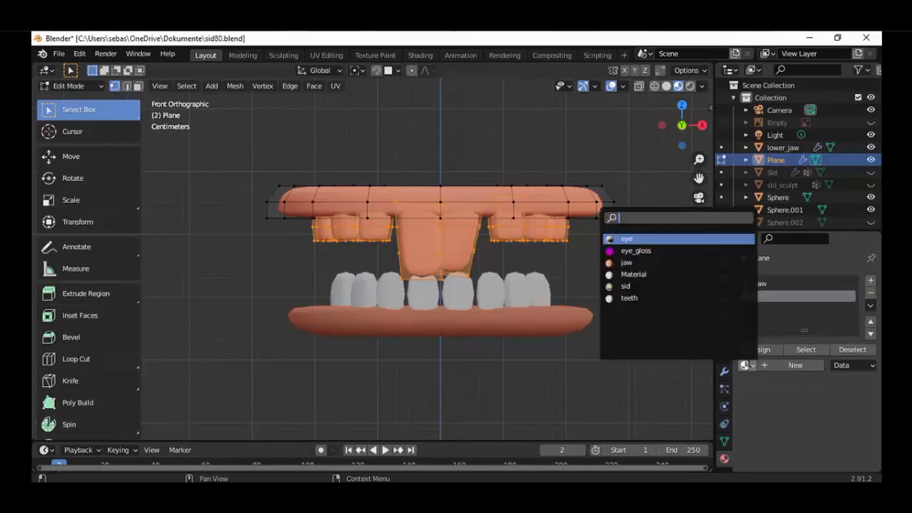
left_click(643, 298)
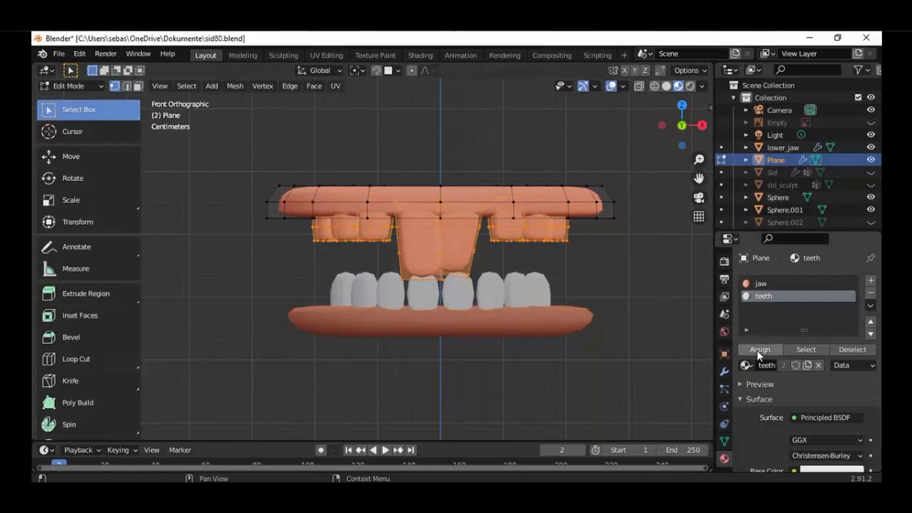
left_click(758, 349)
key("alt+a")
scroll(608, 299, "down", 3)
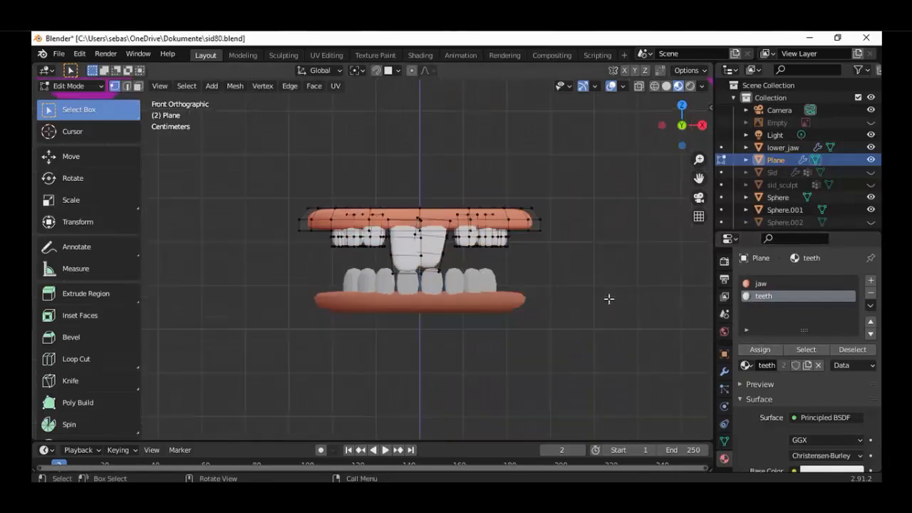
scroll(609, 300, "up", 2)
Return to Object Mode, unhide the Sid body and deselect the upper jaw to inspect the mouth on the face
left_click(93, 86)
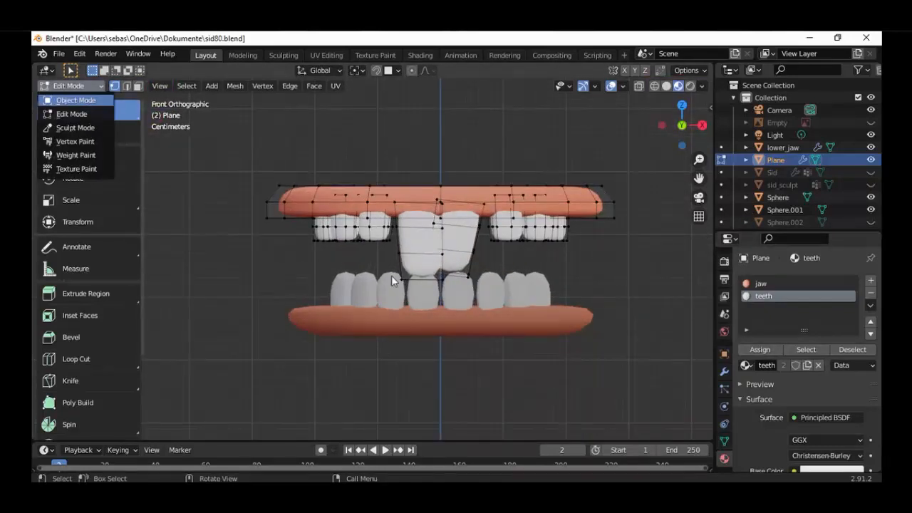
left_click(65, 98)
left_click(871, 171)
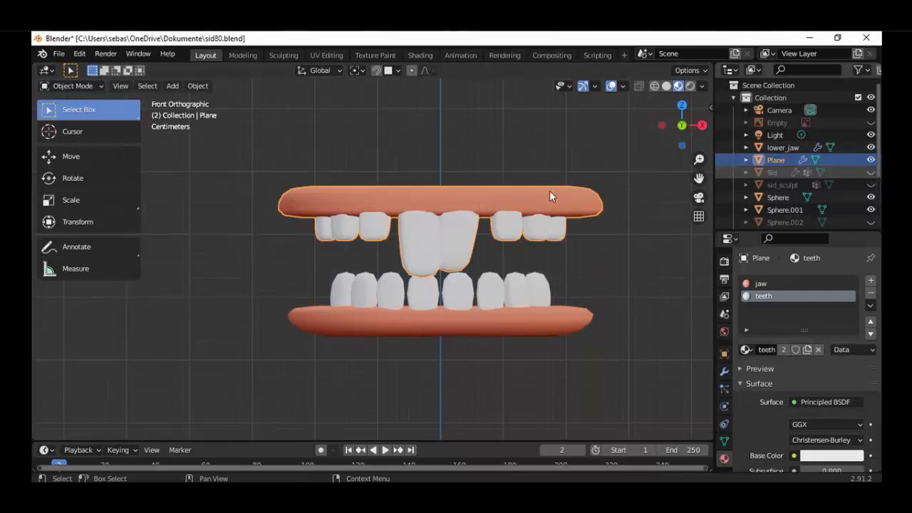
scroll(546, 224, "down", 6)
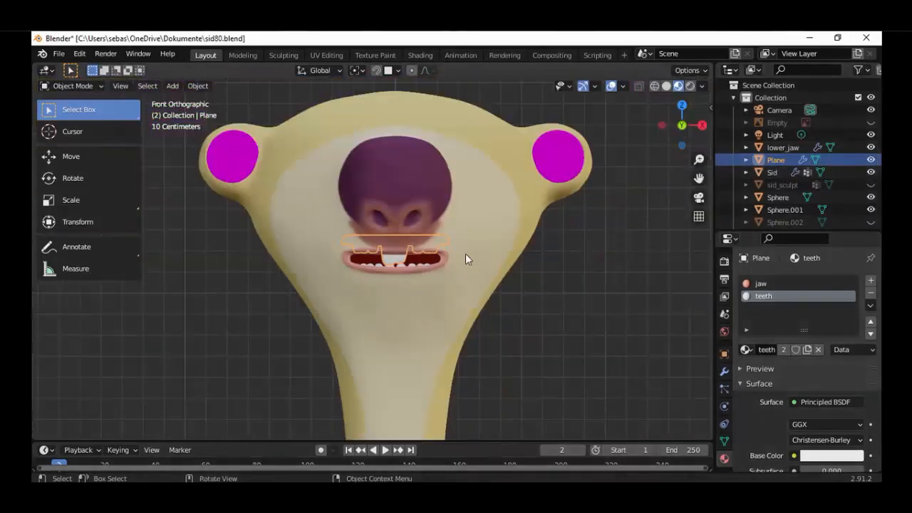
scroll(465, 253, "up", 4)
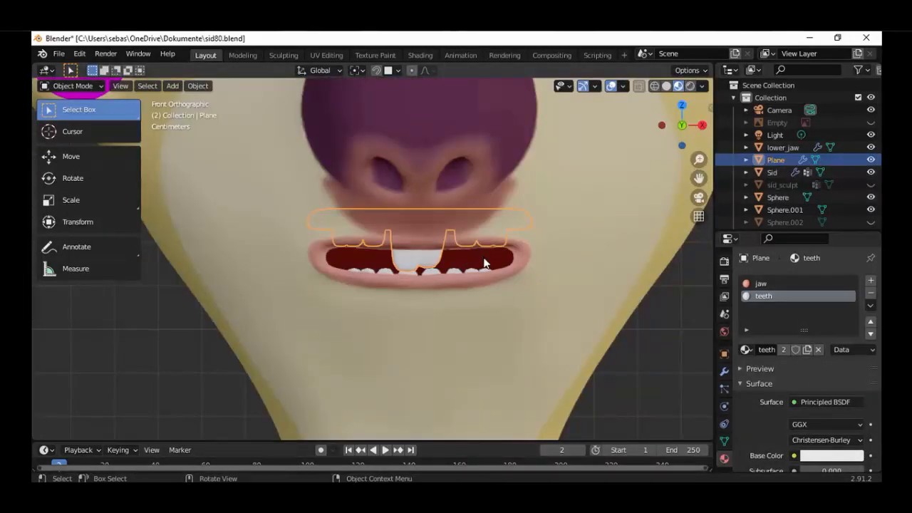
left_click(541, 199)
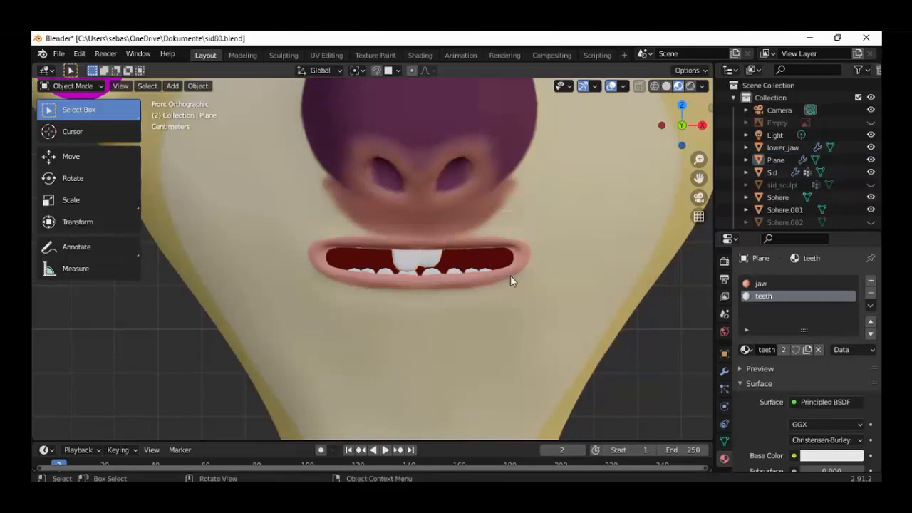
middle_click_drag(510, 275, 460, 268)
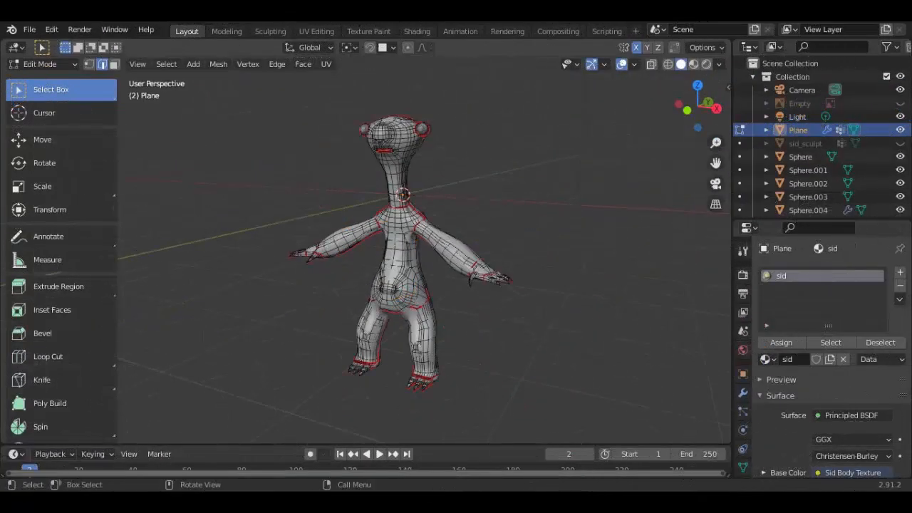
Switch the full-body character mesh from Edit Mode back to Object Mode
key("Tab")
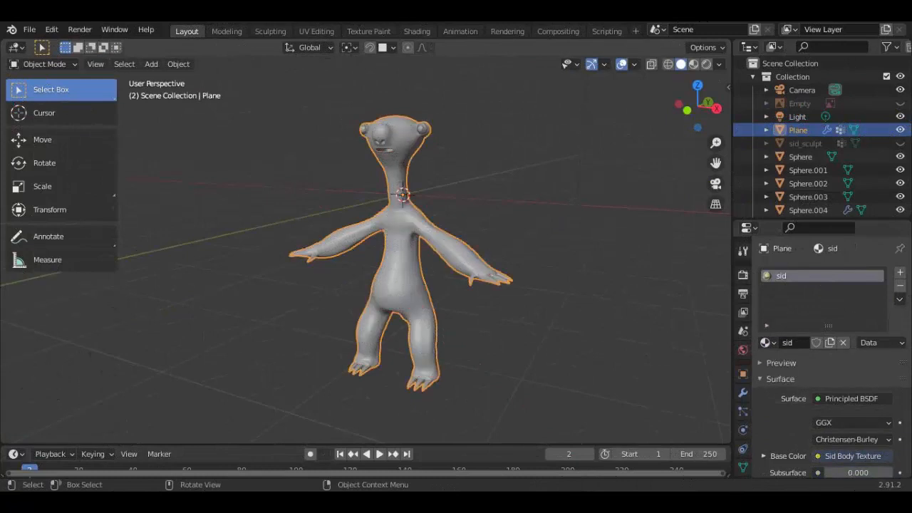